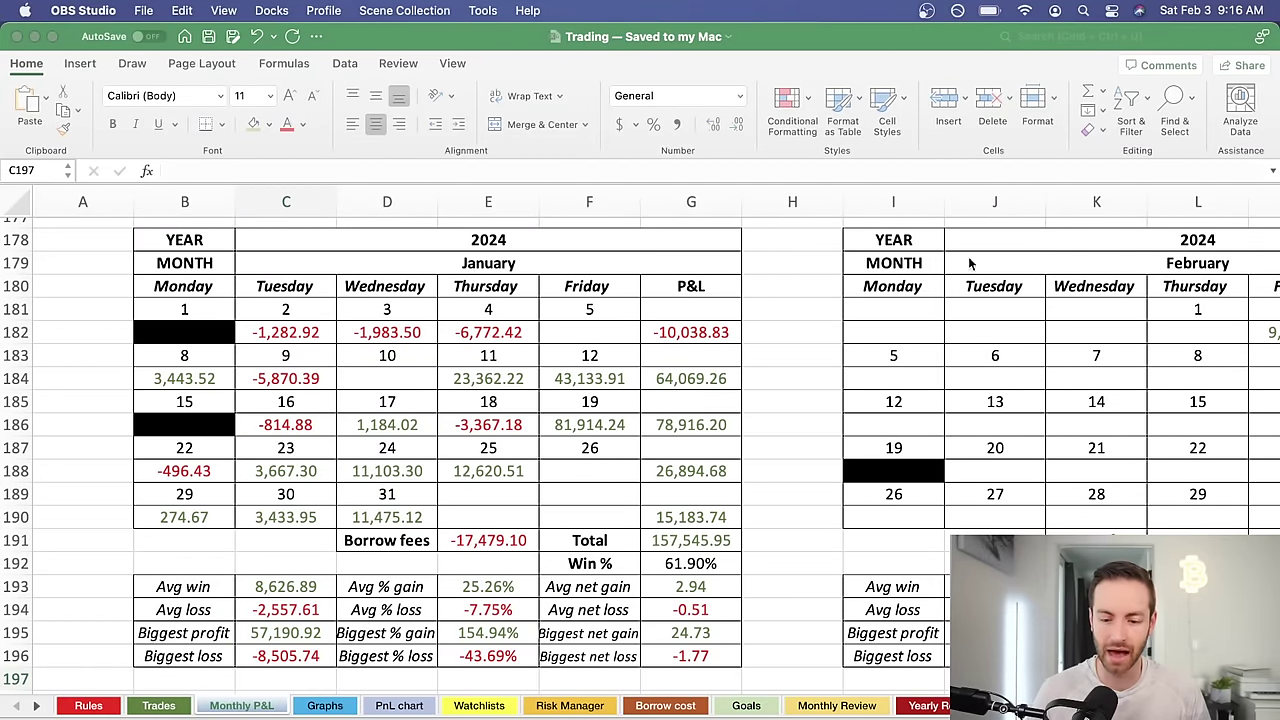
# Step: Look across the 2023 monthly P&L tables through to the 2023 Year Review statistics
pyautogui.scroll(7, 968, 300)
pyautogui.hscroll(10, 968, 300)
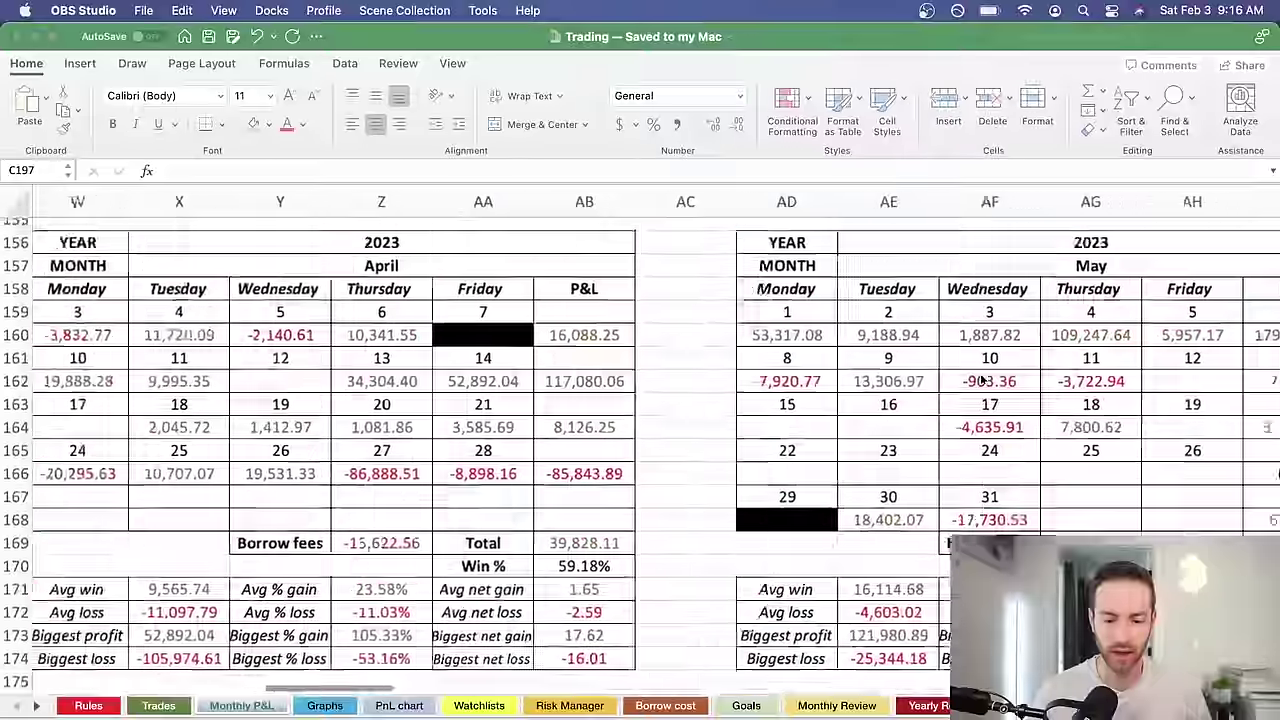
pyautogui.hscroll(15, 983, 378)
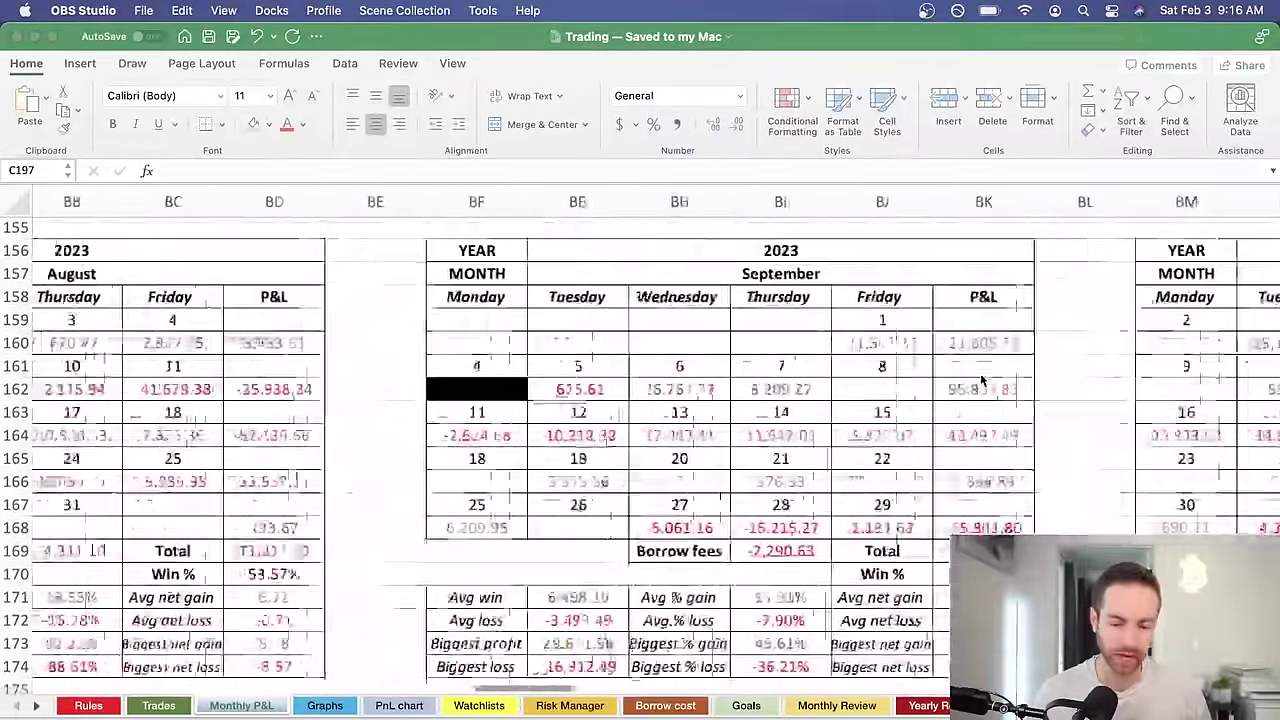
pyautogui.hscroll(15, 980, 380)
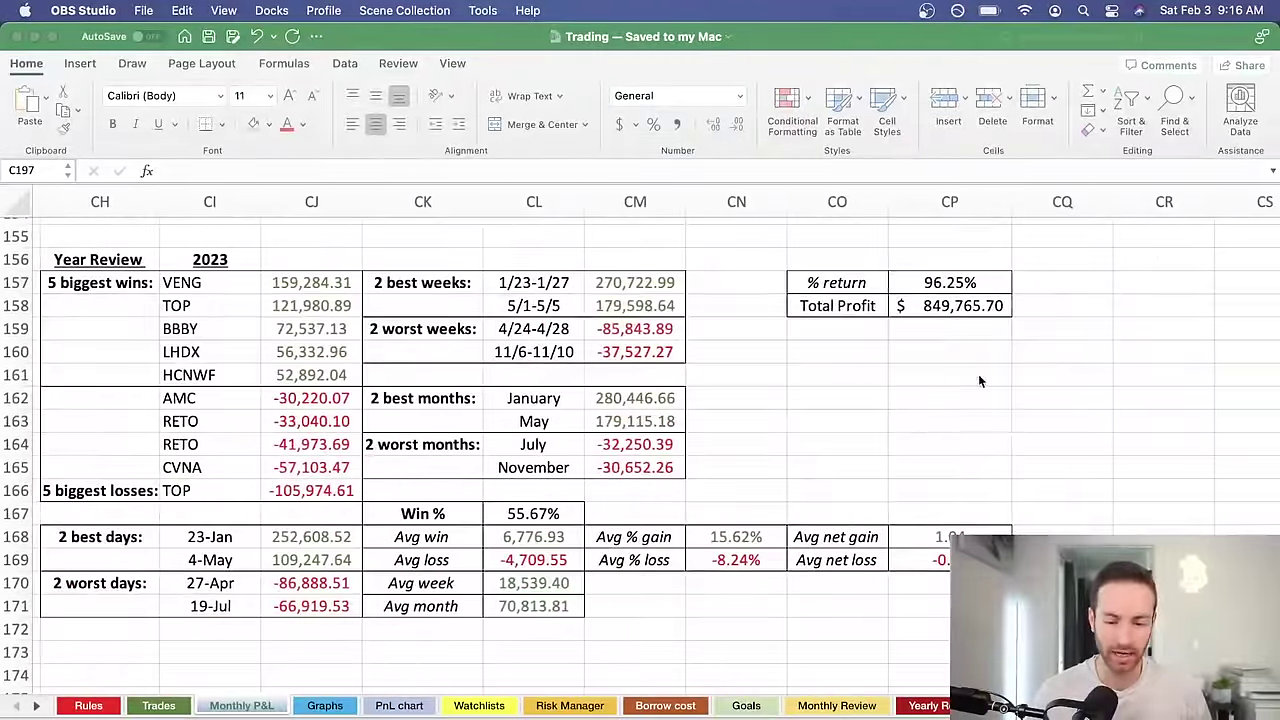
# Step: Examine the monthly P&L tables from December 2023 back to September 2023
pyautogui.hscroll(-10, 978, 374)
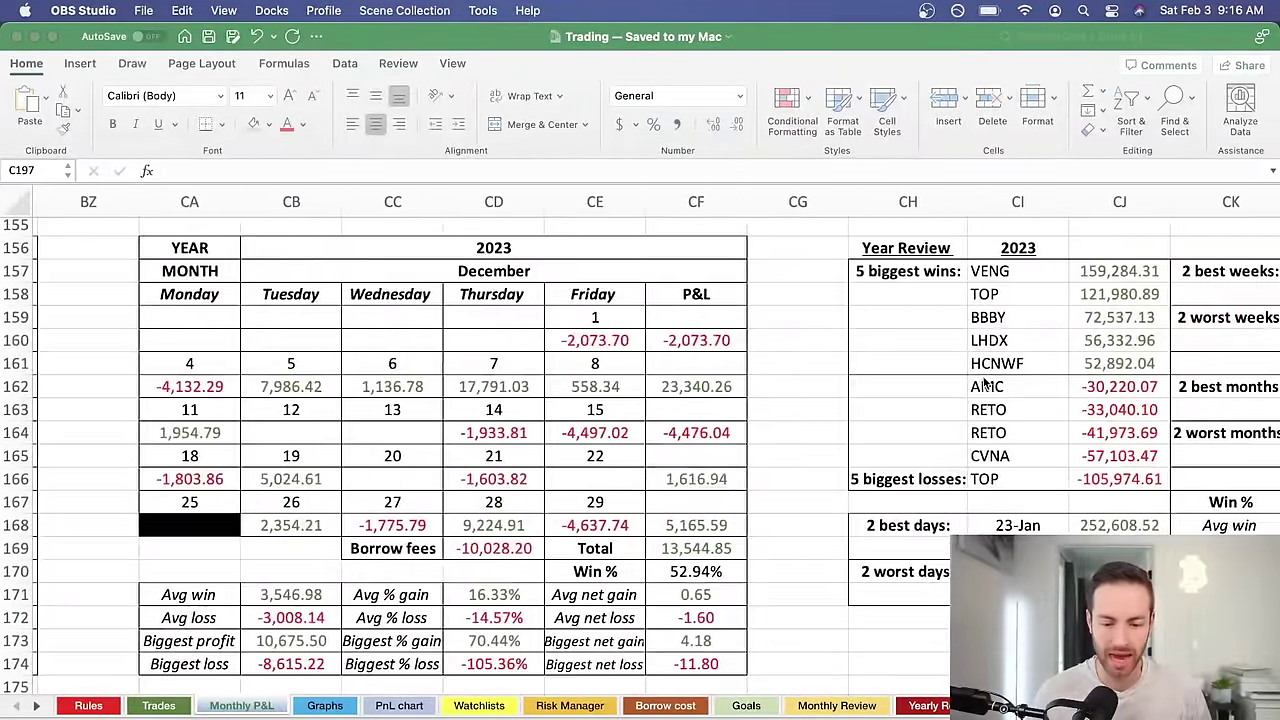
pyautogui.hscroll(-3, 741, 420)
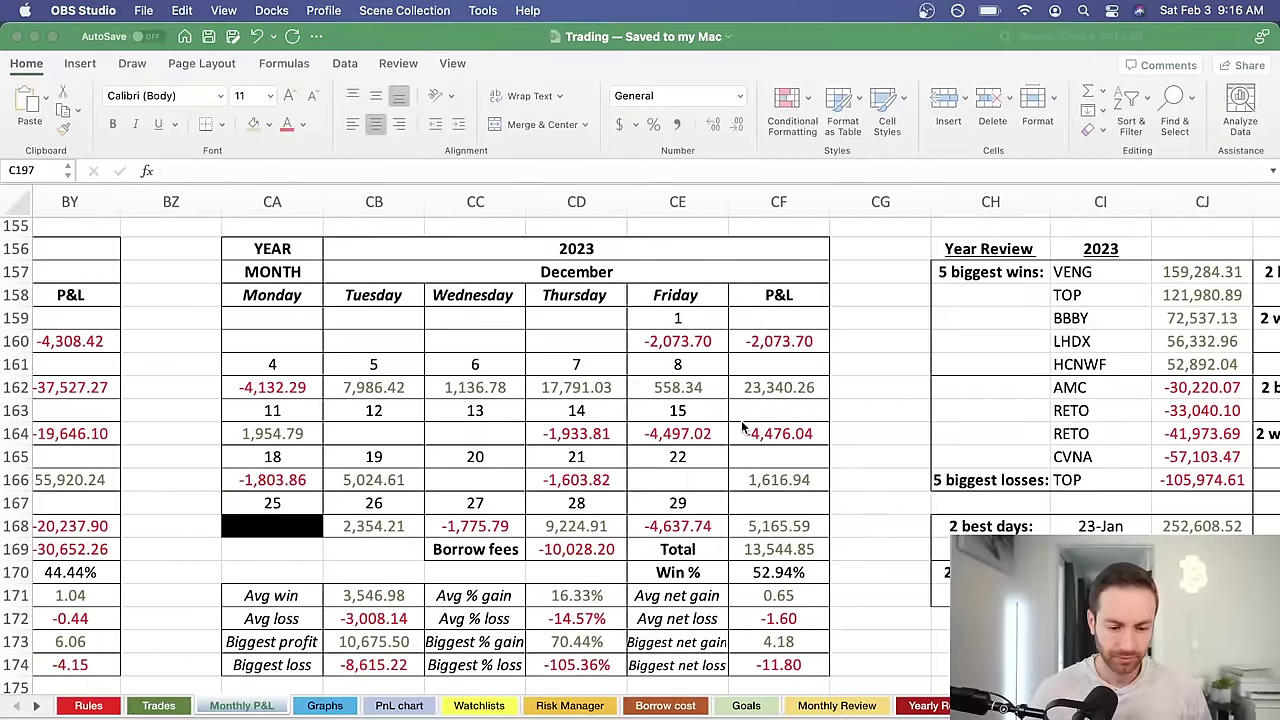
pyautogui.hscroll(-6, 741, 427)
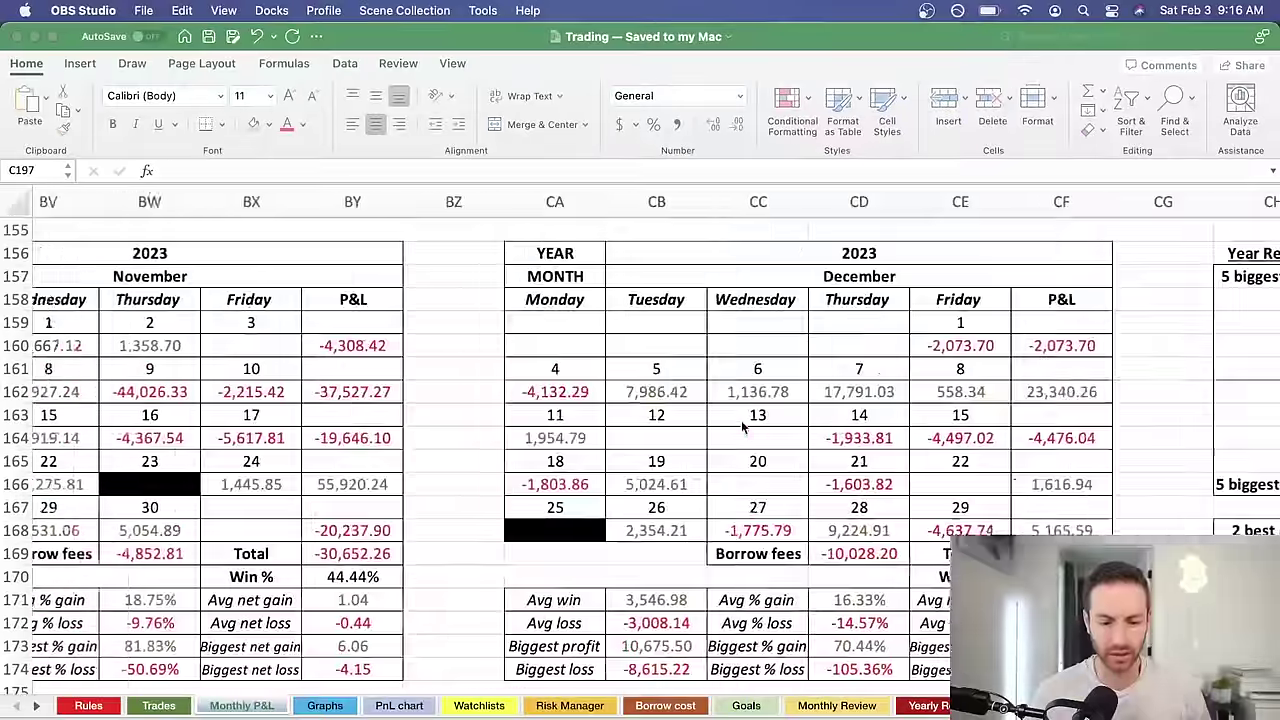
pyautogui.hscroll(-15, 741, 427)
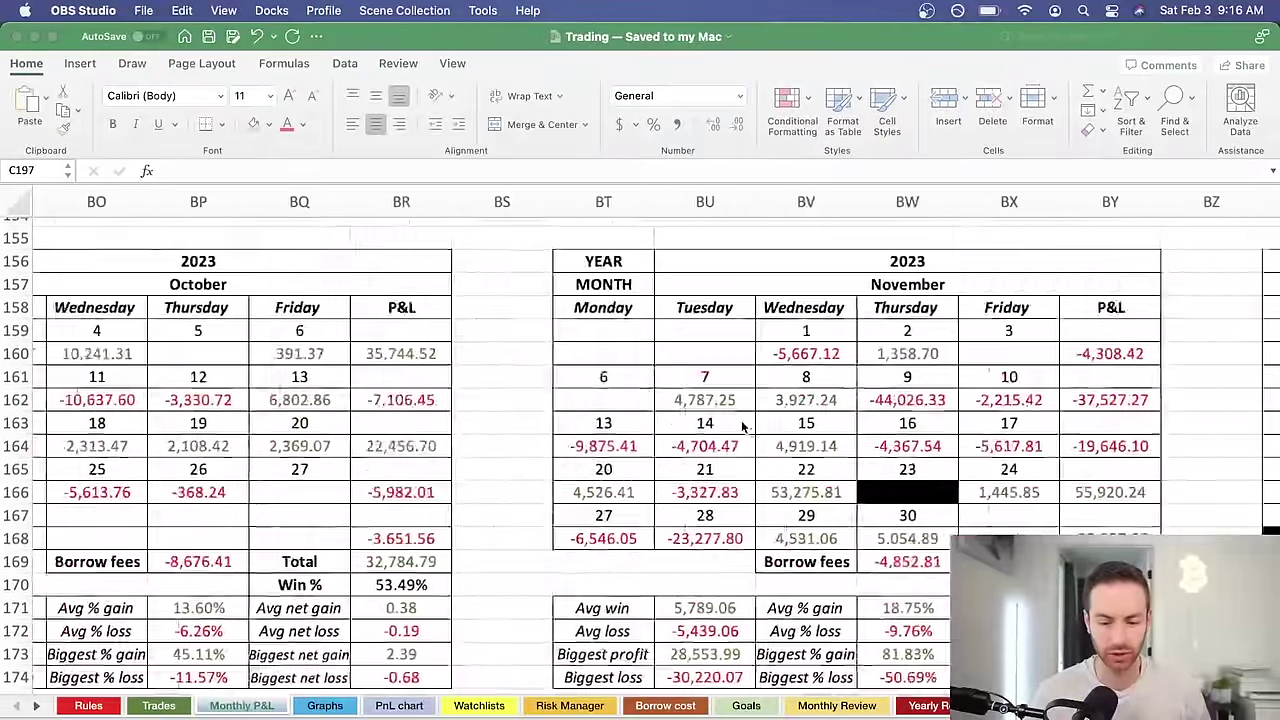
pyautogui.hscroll(-2, 741, 427)
pyautogui.scroll(-1, 741, 427)
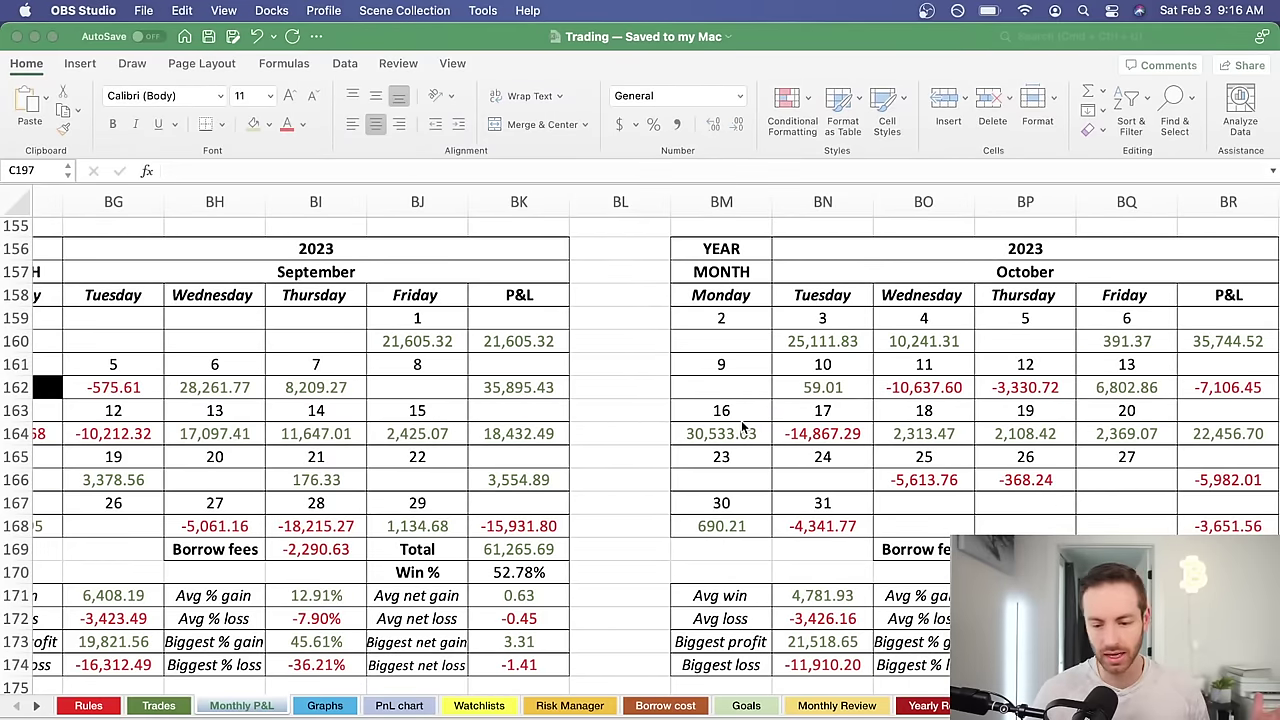
pyautogui.hscroll(-6, 741, 420)
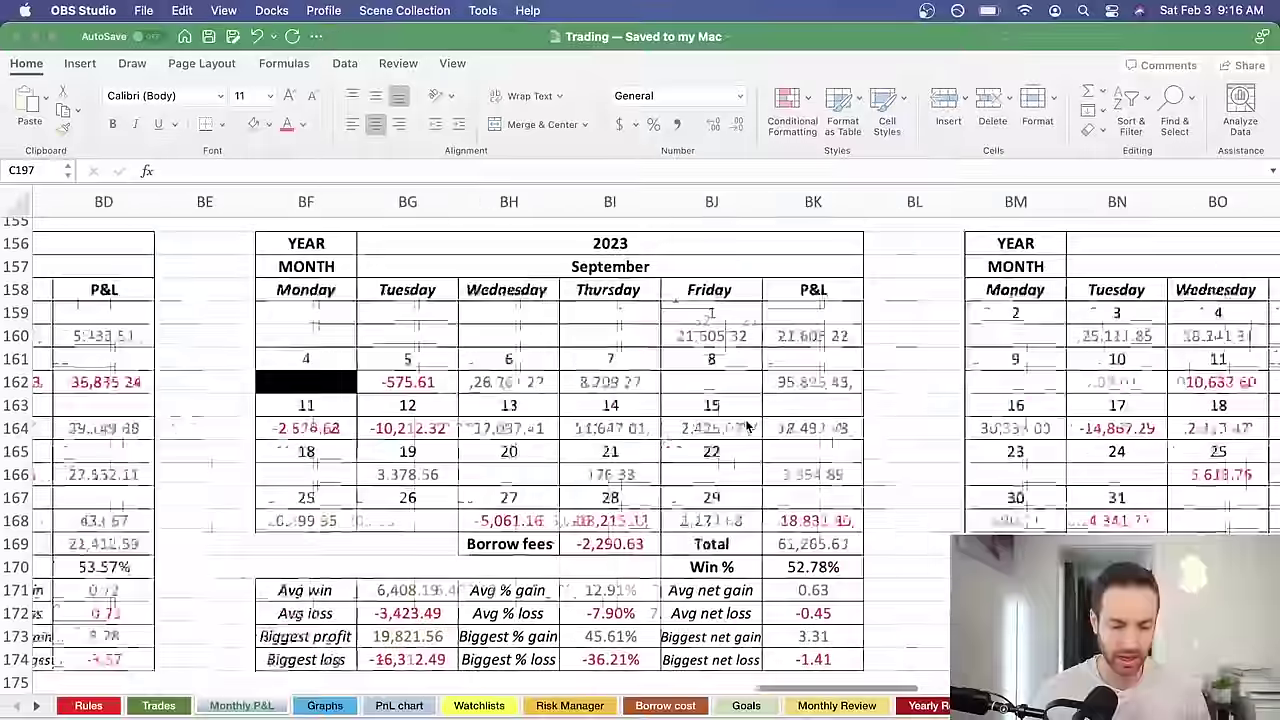
pyautogui.hscroll(-3, 745, 427)
pyautogui.hscroll(8, 745, 427)
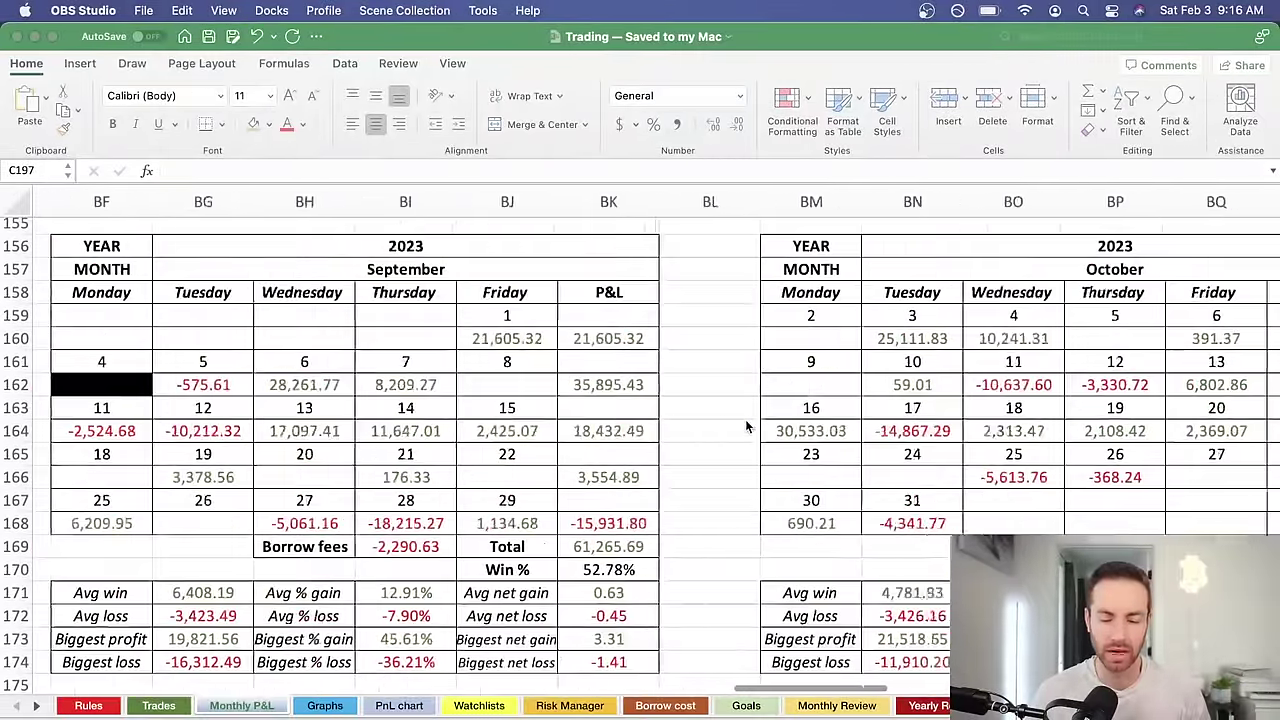
# Step: Check the average gain and loss figures in the 2023 Year Review and return to the January 2024 table
pyautogui.hscroll(20, 745, 427)
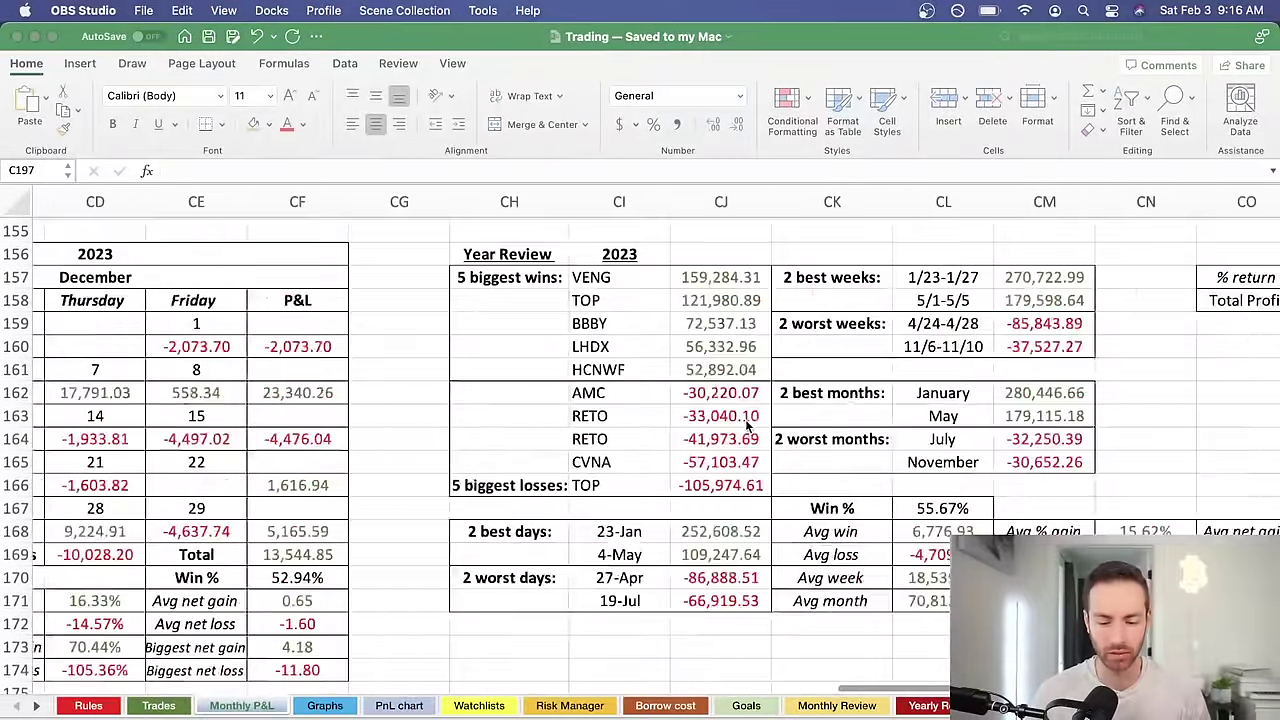
pyautogui.hscroll(3, 747, 425)
pyautogui.scroll(-8, 929, 443)
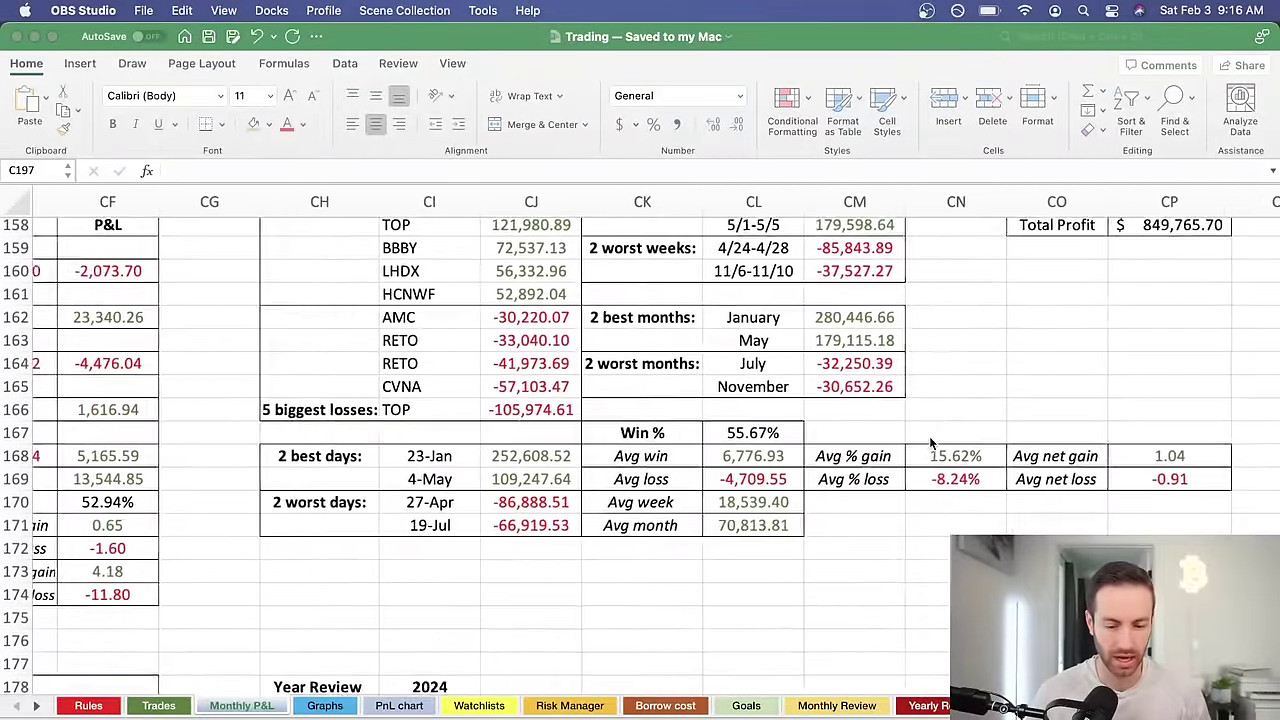
pyautogui.hscroll(-4, 870, 549)
pyautogui.hscroll(-20, 870, 549)
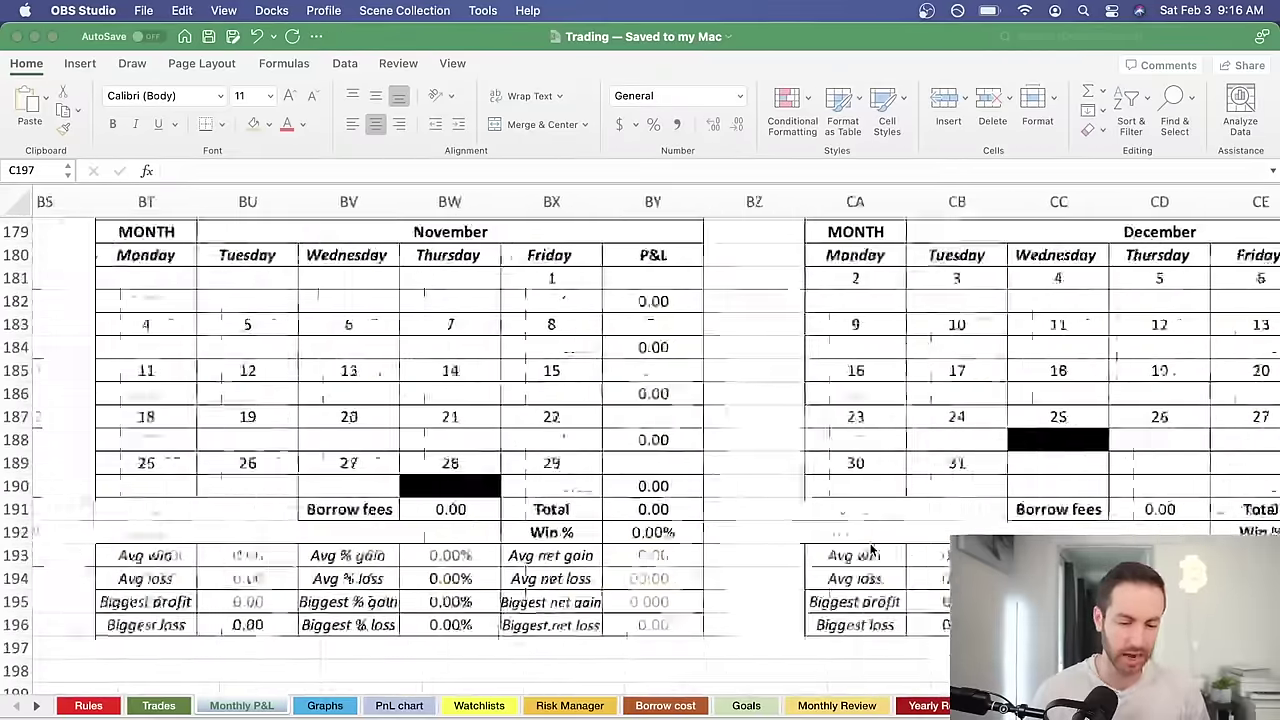
pyautogui.hscroll(-20, 870, 549)
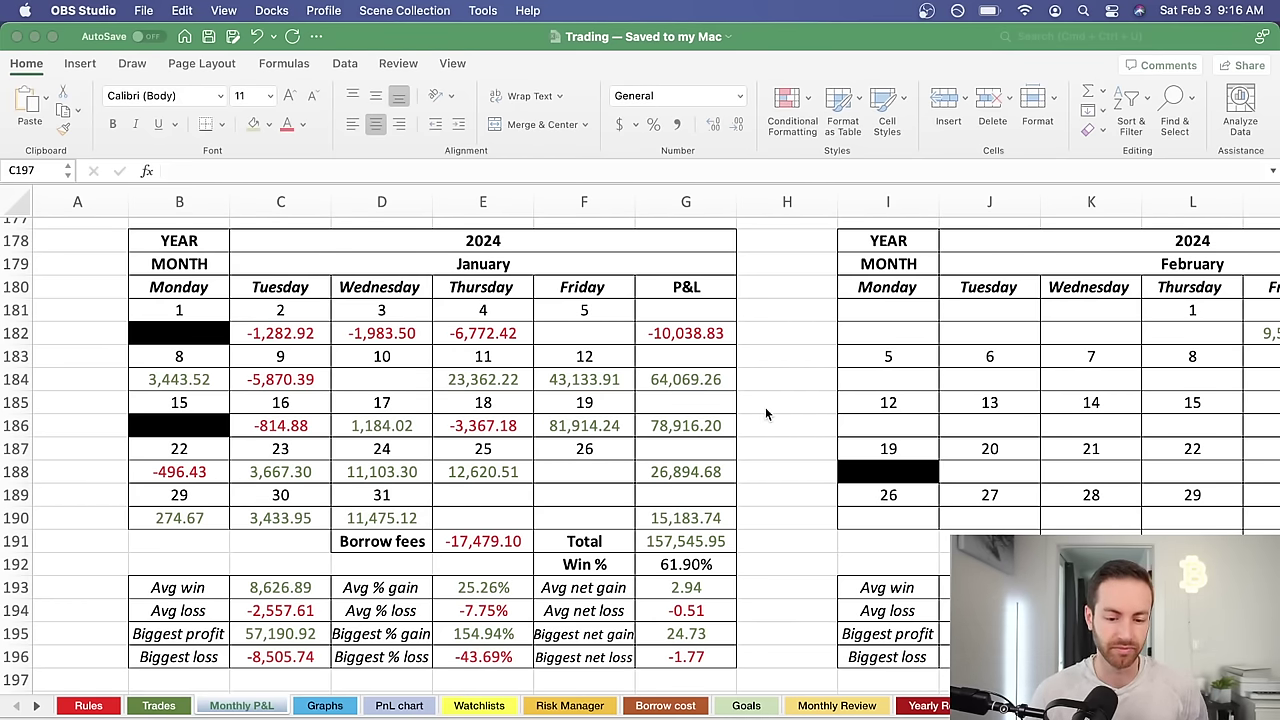
# Step: Highlight the January 2–4, 2024 results and the block from January 10 to the month's end, and check the February table
pyautogui.click(299, 343)
pyautogui.moveTo(299, 338); pyautogui.dragTo(569, 333)
pyautogui.click(751, 330)
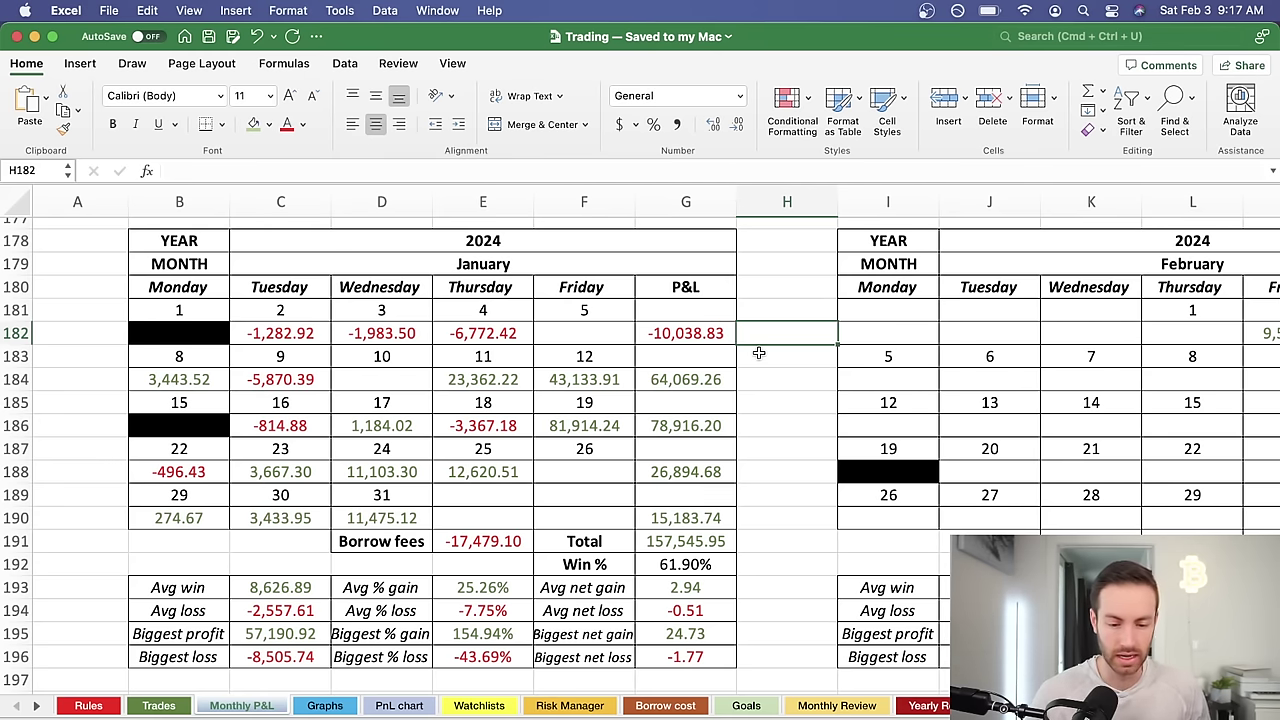
pyautogui.click(765, 372)
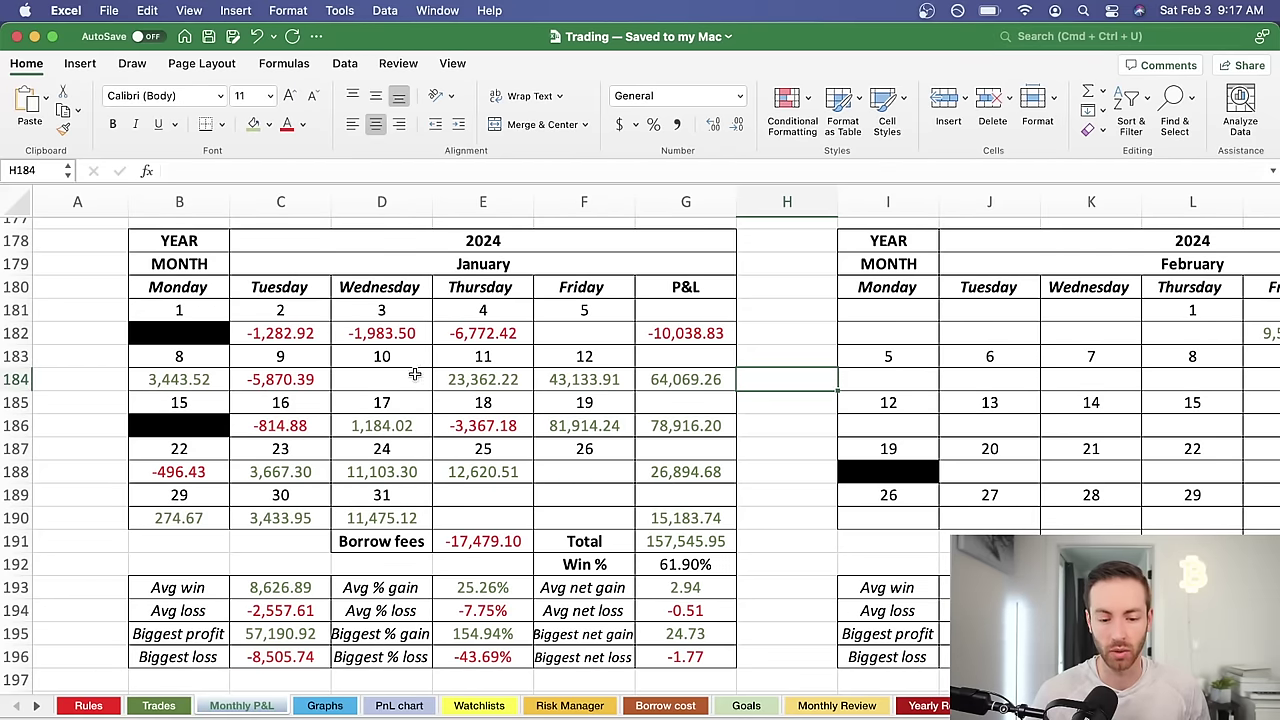
pyautogui.click(370, 373)
pyautogui.moveTo(370, 373); pyautogui.dragTo(645, 518)
pyautogui.click(786, 491)
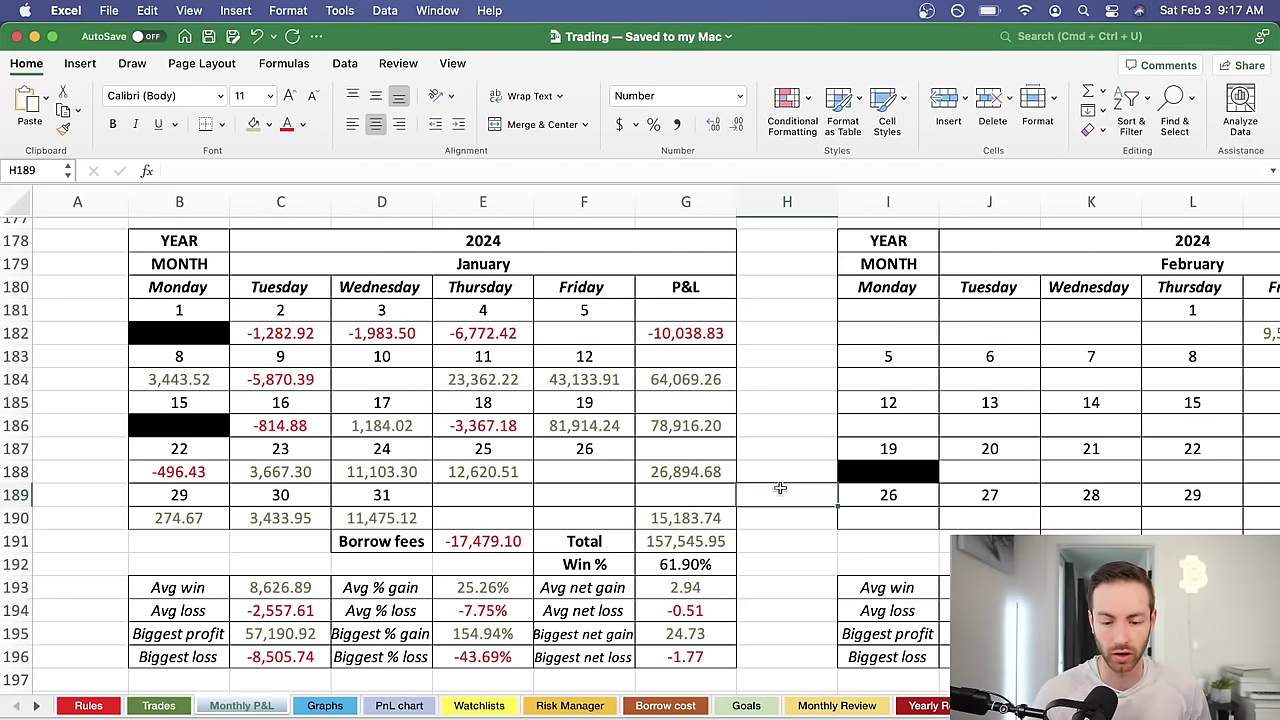
pyautogui.hscroll(5, 781, 432)
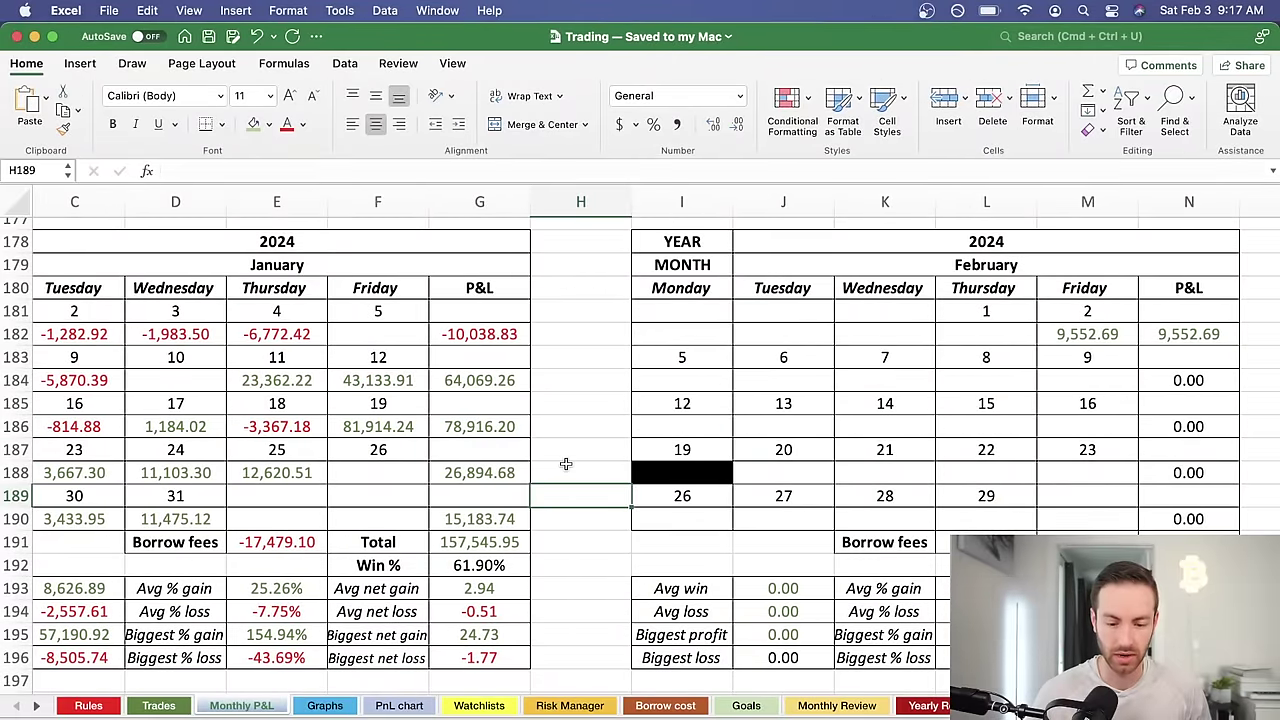
pyautogui.hscroll(-5, 552, 518)
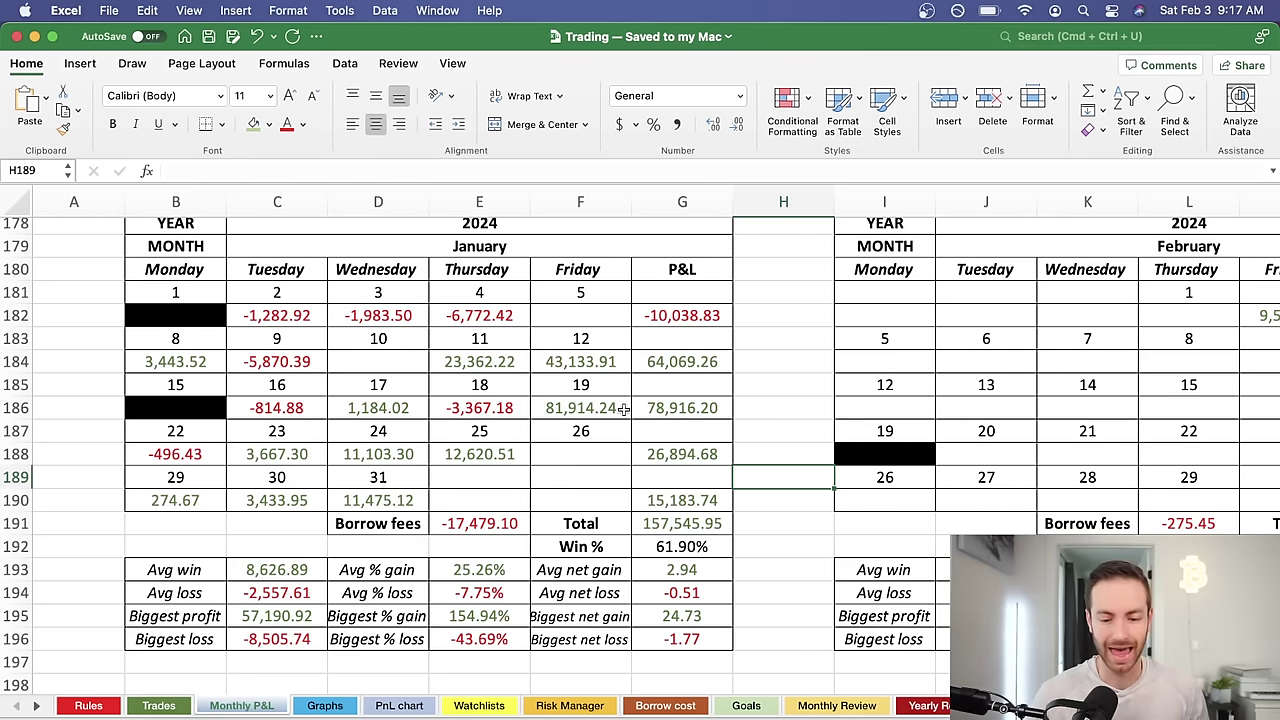
# Step: Inspect the January 2024 total, average win, average loss, average % gain and average % loss cells
pyautogui.click(680, 526)
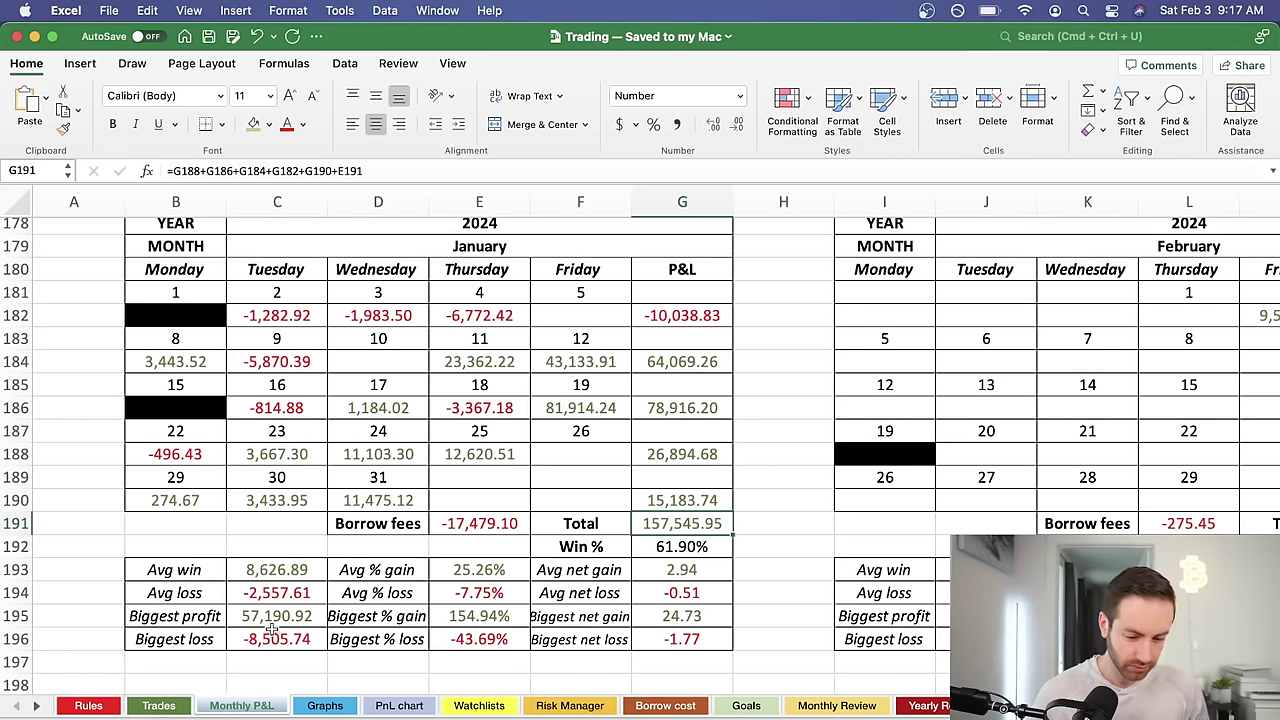
pyautogui.moveTo(280, 592); pyautogui.dragTo(240, 597)
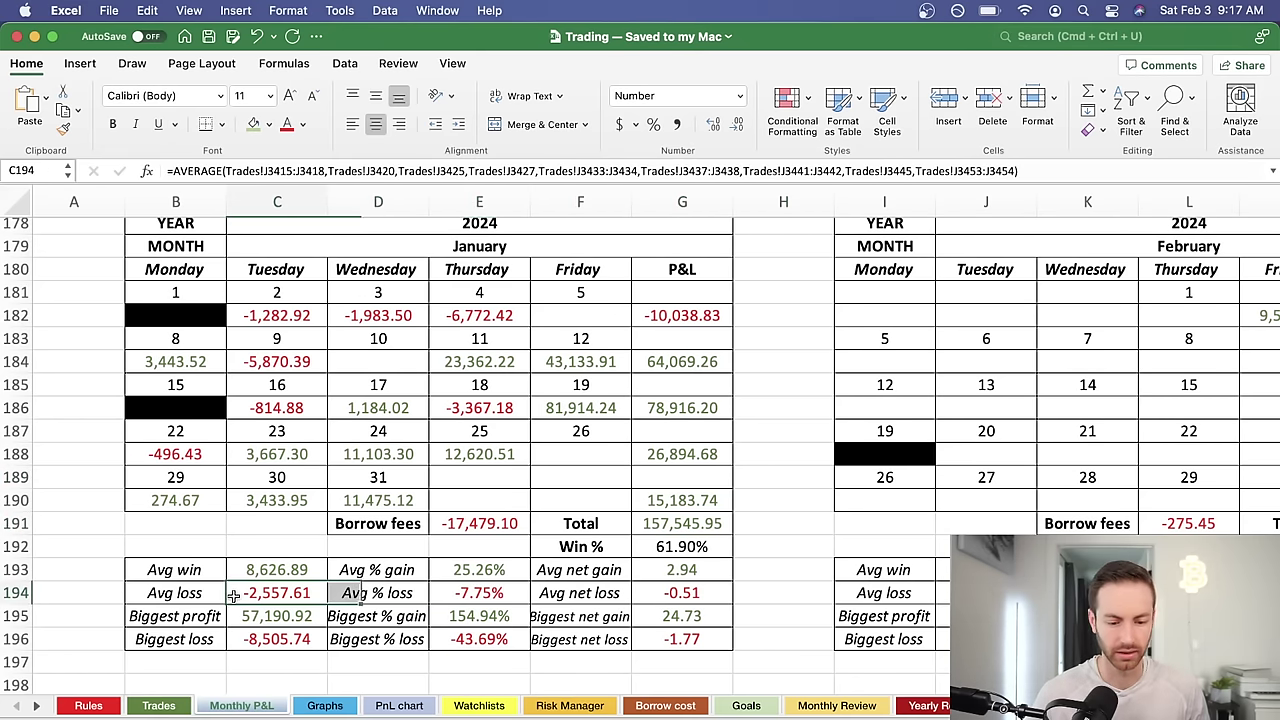
pyautogui.click(265, 570)
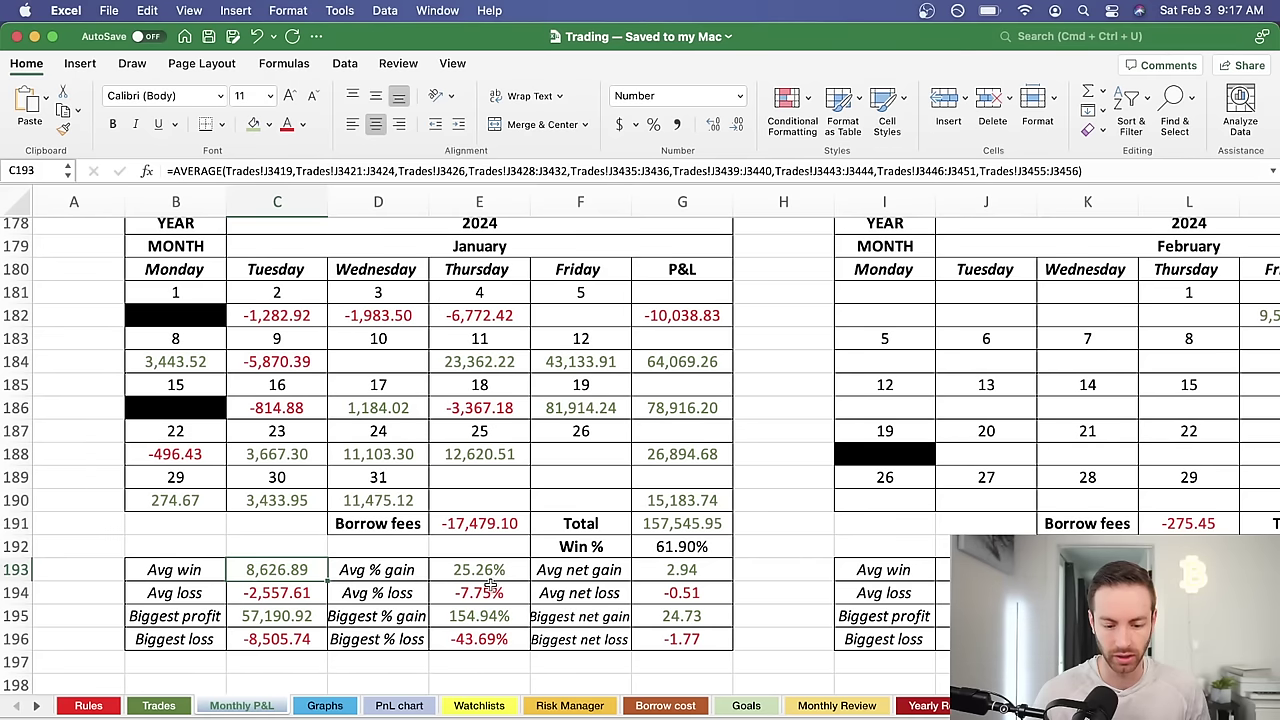
pyautogui.click(258, 594)
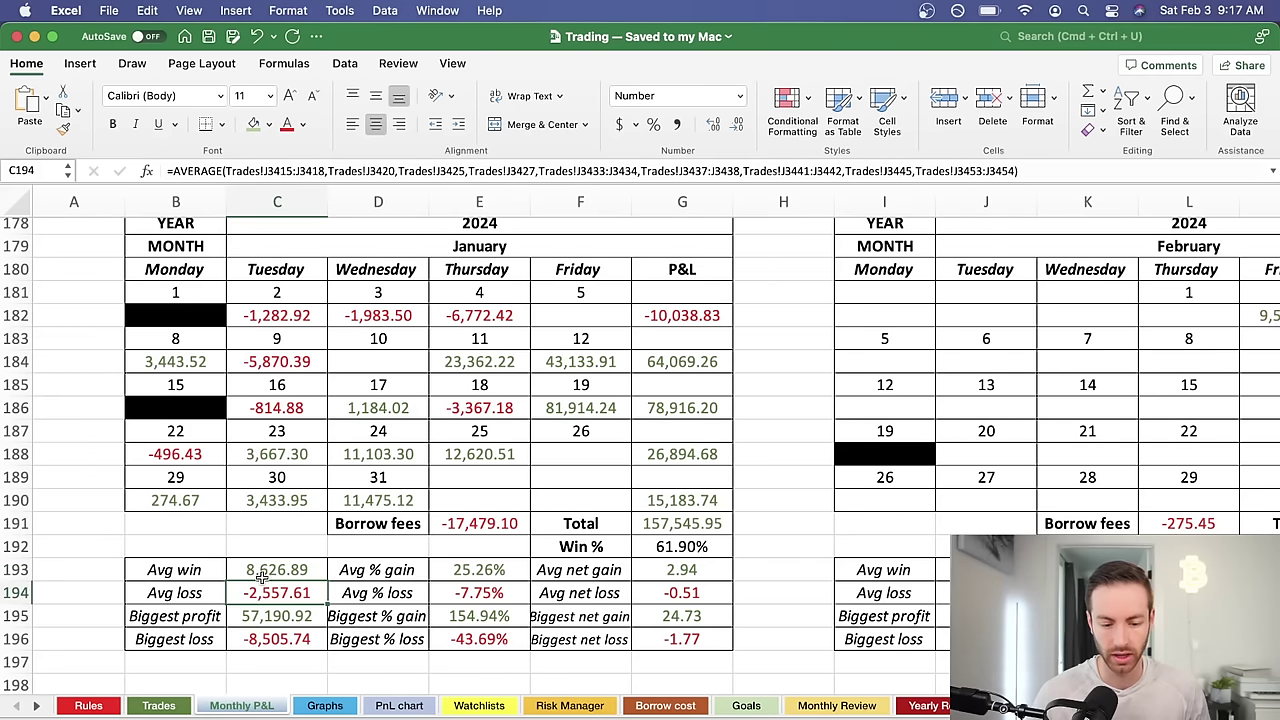
pyautogui.click(522, 594)
pyautogui.click(513, 572)
# Step: Find the July 2023 table and highlight its average win and average loss for comparison
pyautogui.scroll(5, 698, 569)
pyautogui.hscroll(10, 698, 569)
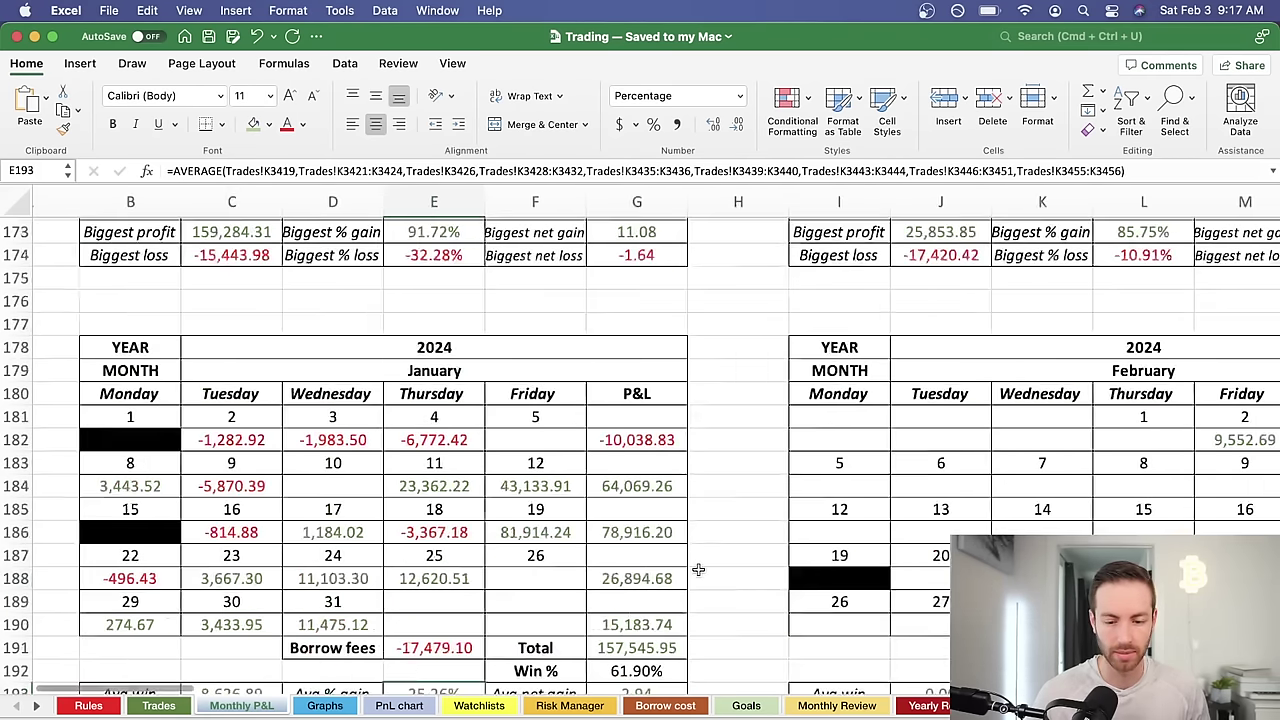
pyautogui.hscroll(15, 698, 569)
pyautogui.scroll(2, 698, 569)
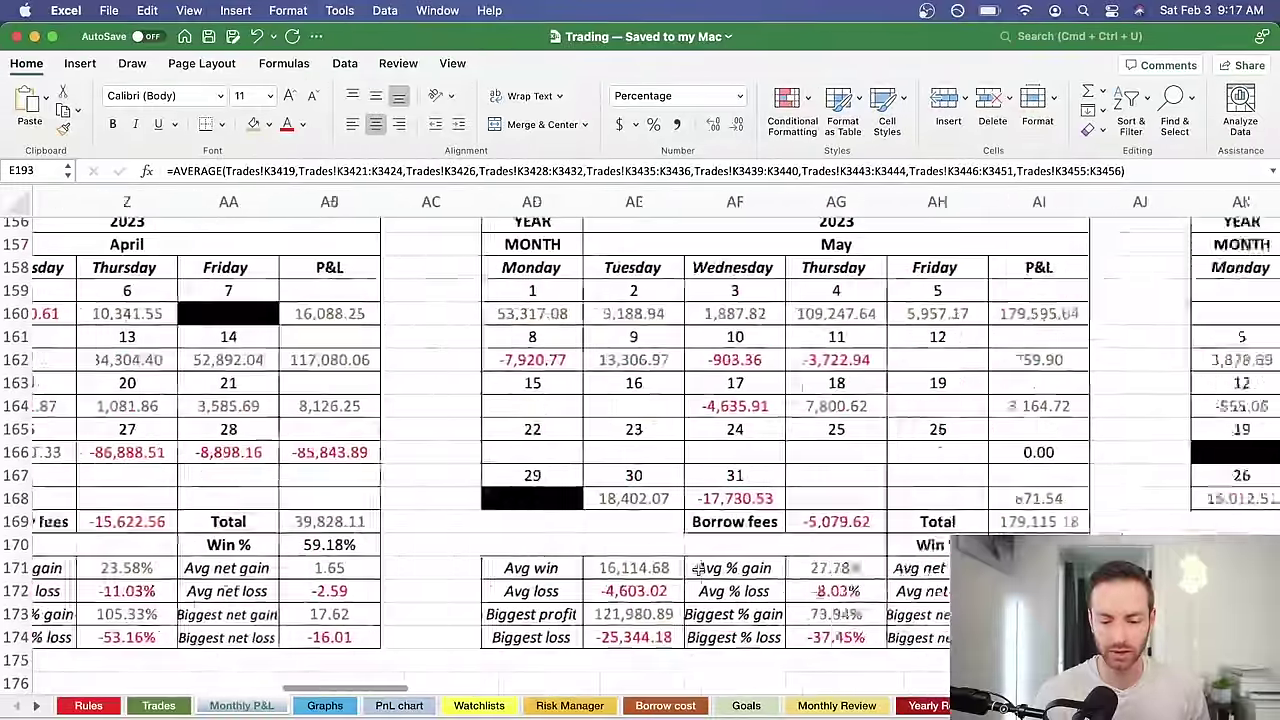
pyautogui.hscroll(5, 698, 569)
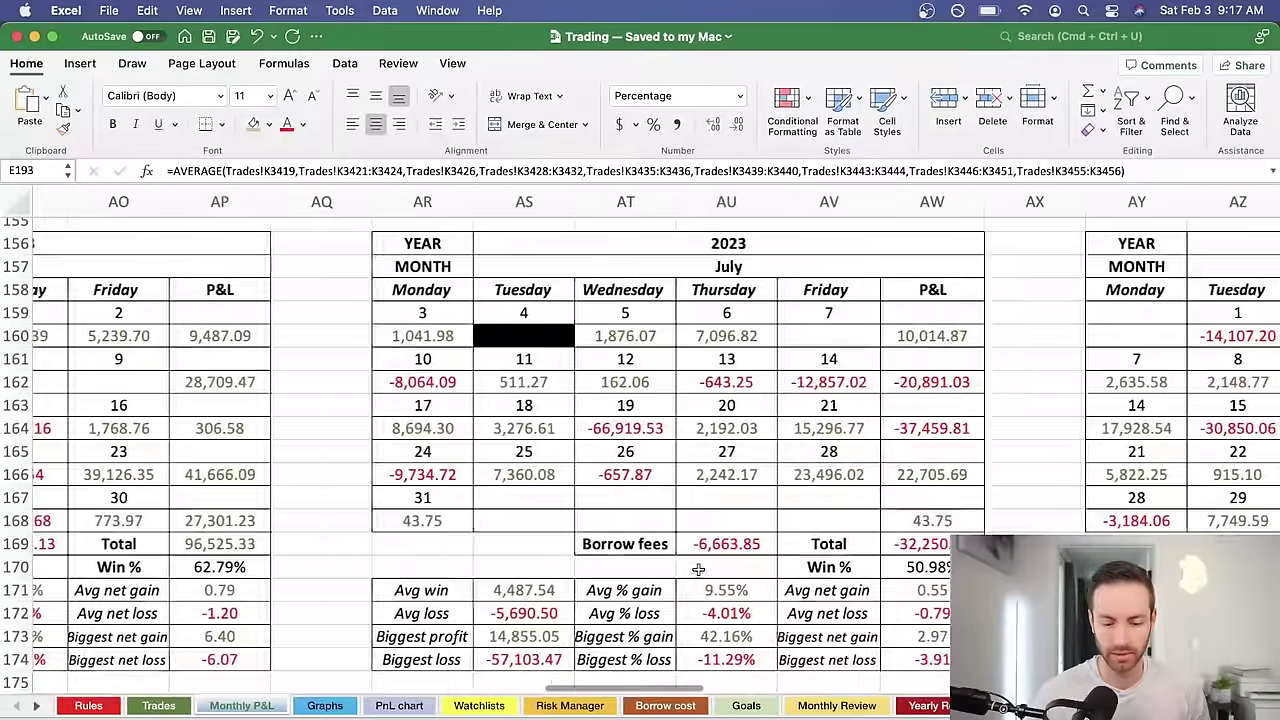
pyautogui.moveTo(521, 590); pyautogui.dragTo(522, 608)
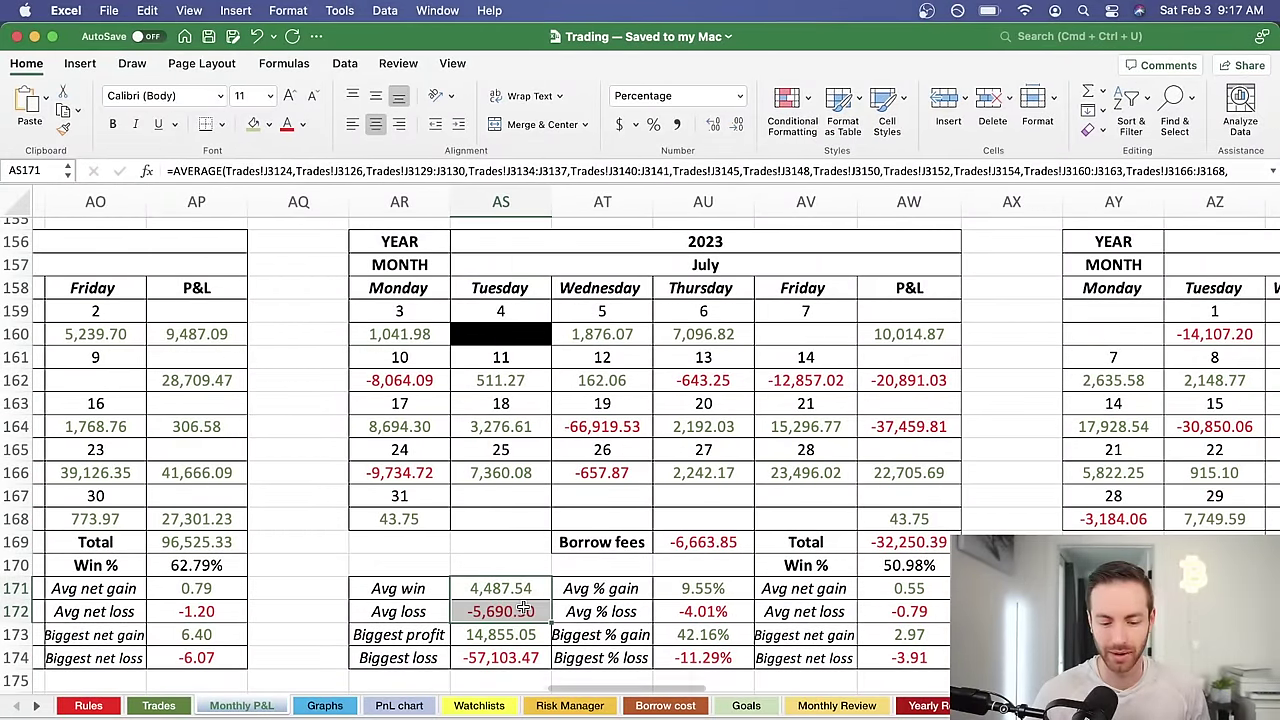
pyautogui.click(568, 607)
# Step: Inspect the August 2023 average win, average loss, average % loss and win % cells
pyautogui.hscroll(10, 770, 592)
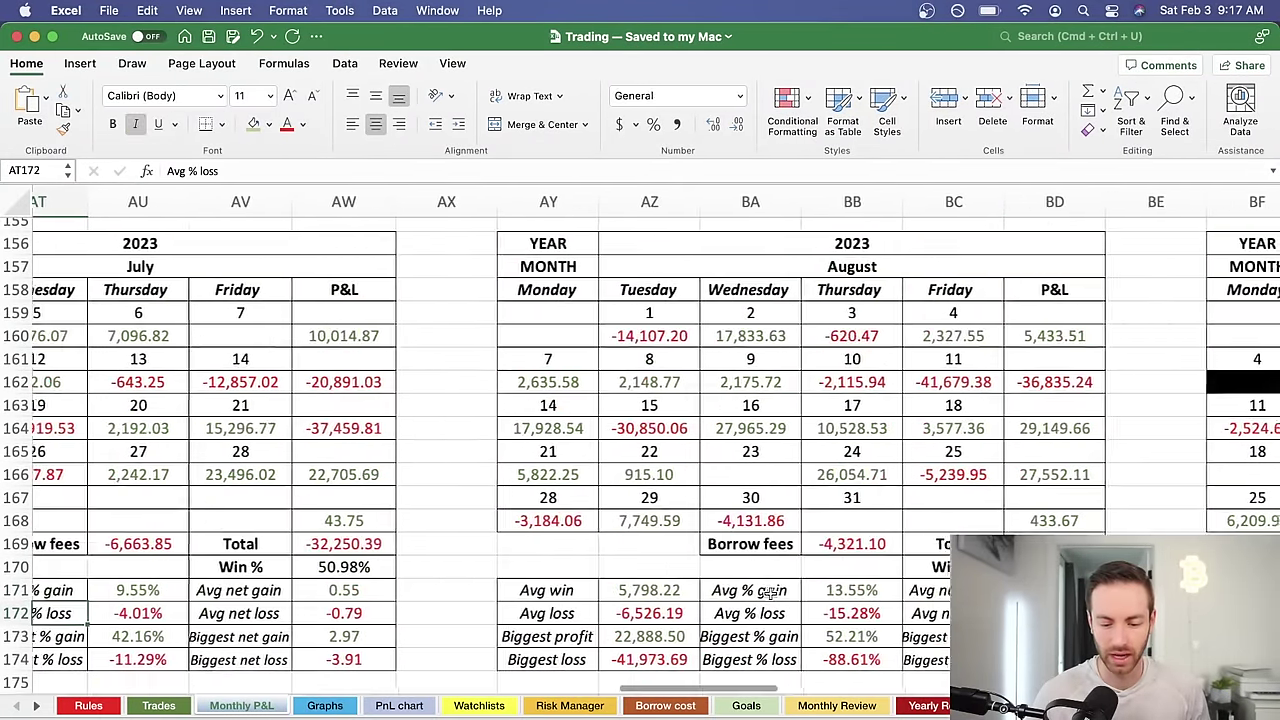
pyautogui.moveTo(628, 607); pyautogui.dragTo(622, 587)
pyautogui.rightClick(750, 607)
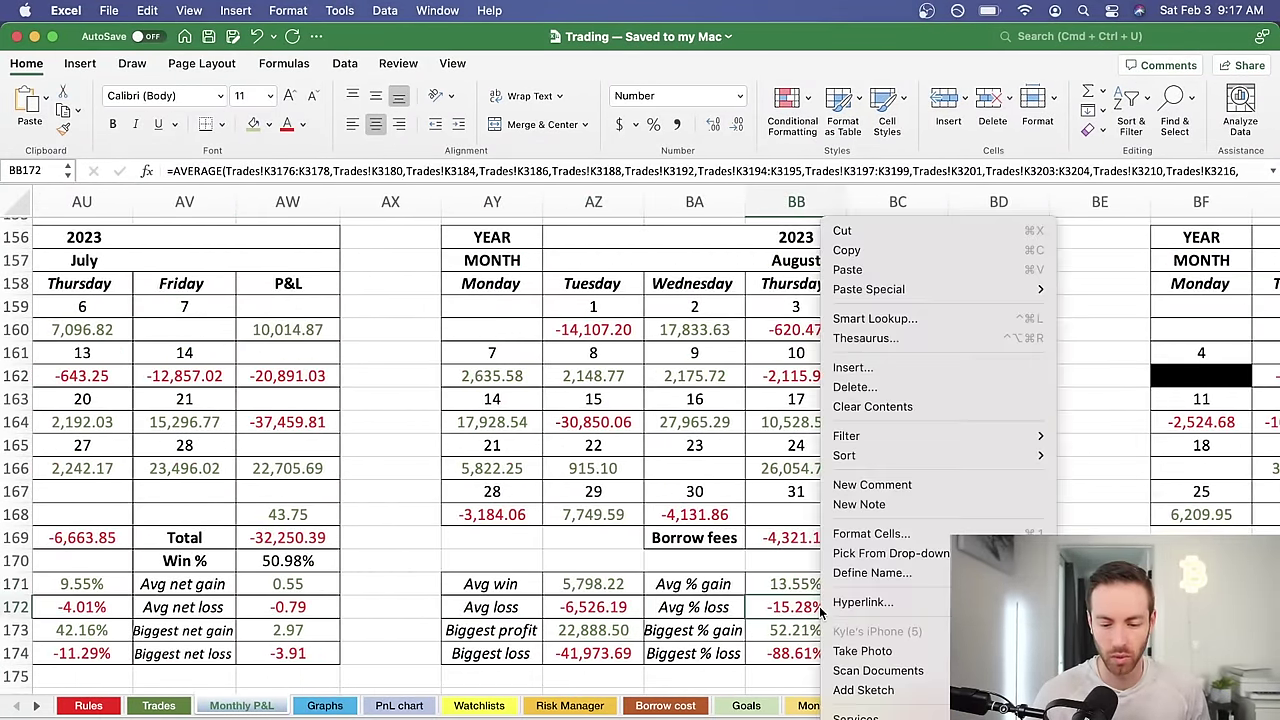
pyautogui.click(765, 552)
pyautogui.click(998, 560)
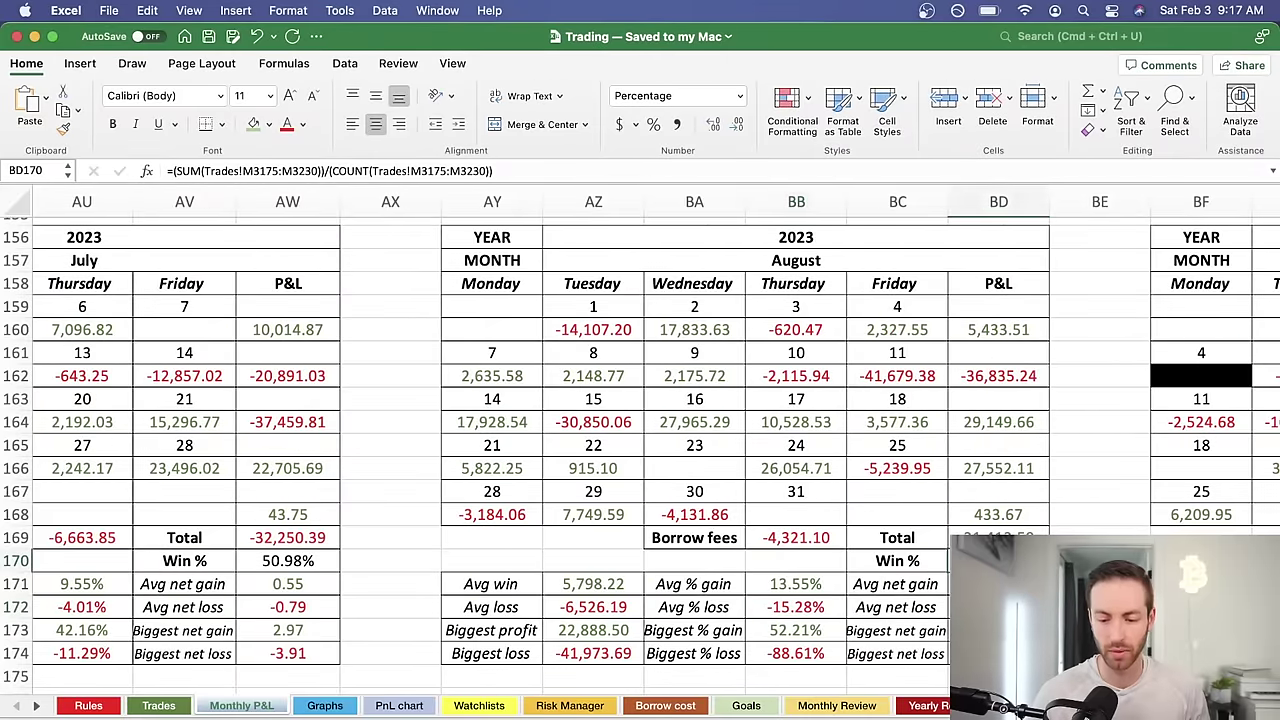
# Step: Return to the January 2024 table and highlight the January 2–4 results
pyautogui.hscroll(5, 998, 560)
pyautogui.hscroll(-20, 998, 560)
pyautogui.scroll(-3, 998, 560)
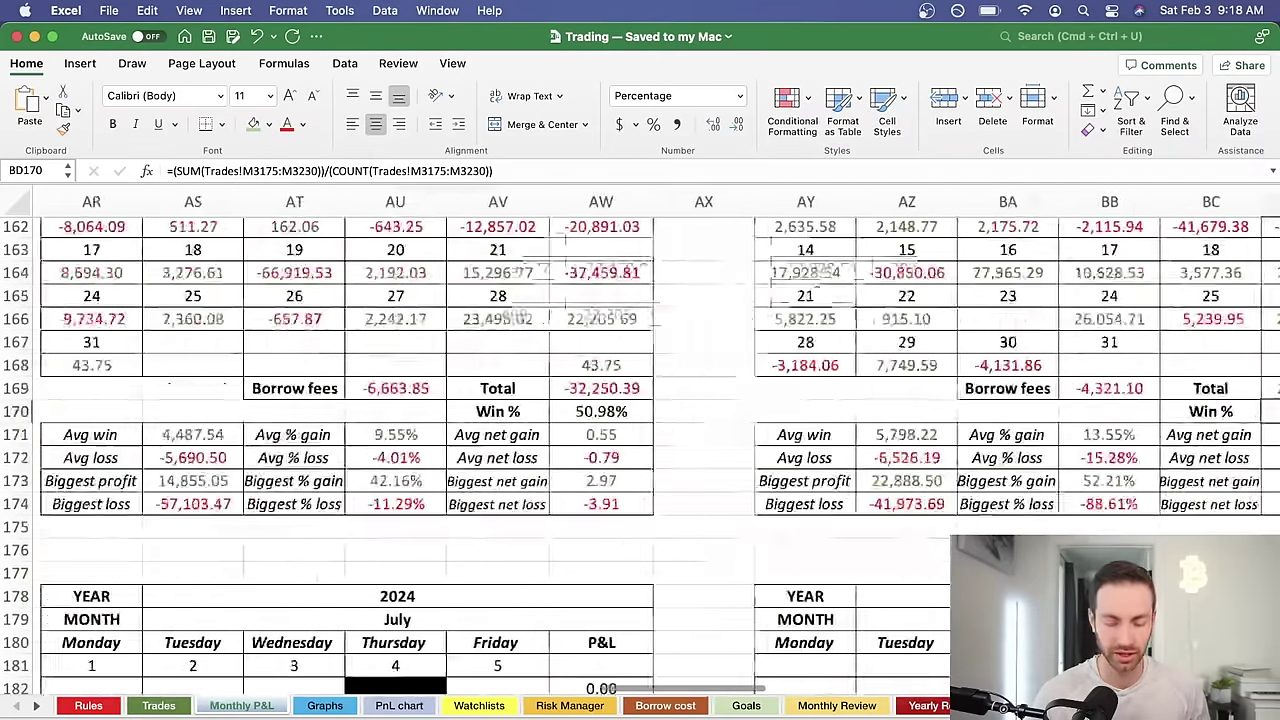
pyautogui.hscroll(-20, 640, 450)
pyautogui.scroll(-5, 640, 450)
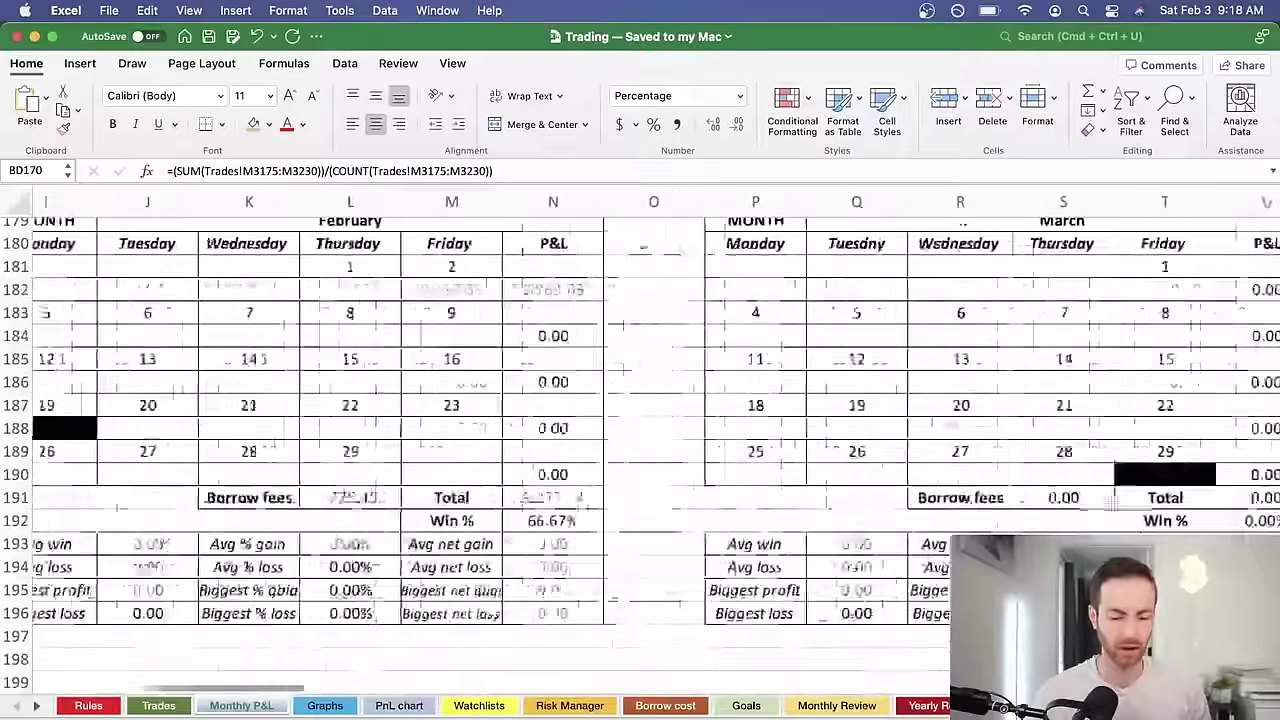
pyautogui.scroll(1, 775, 446)
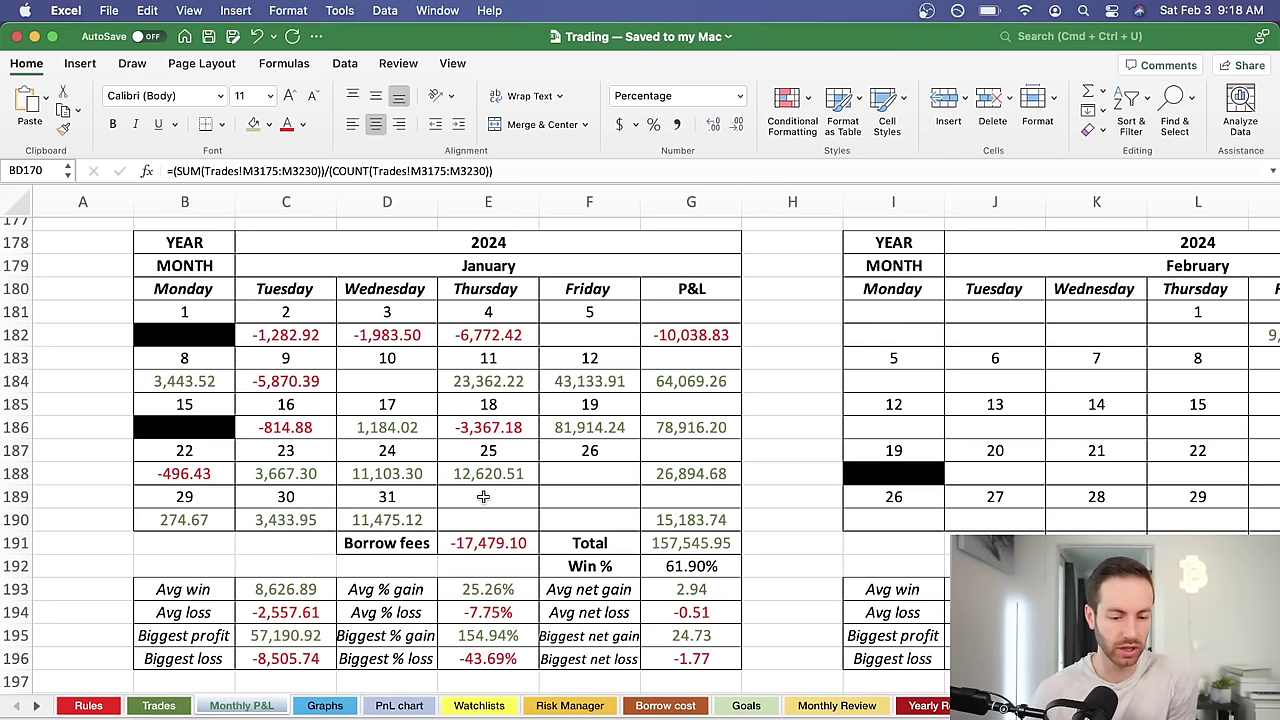
pyautogui.moveTo(300, 334); pyautogui.dragTo(488, 334)
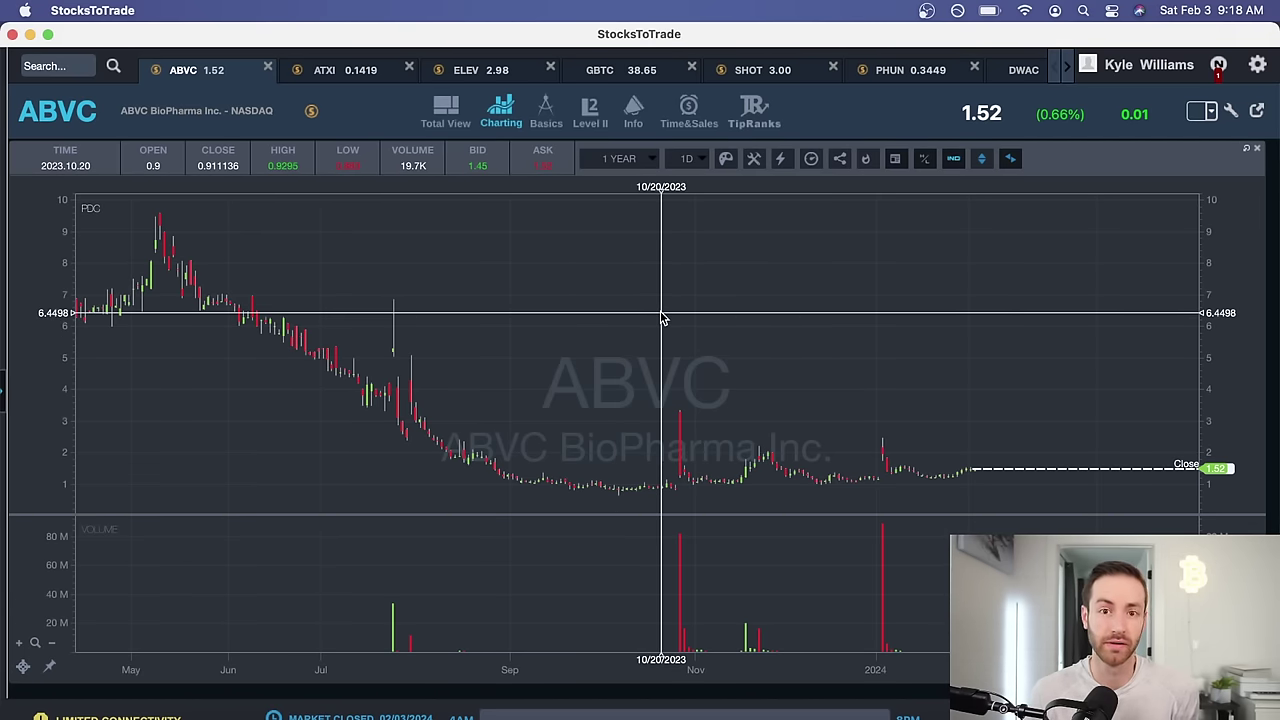
# Step: Switch to StocksToTrade and pan the one-year daily ABVC chart to view its most recent candles
pyautogui.moveTo(757, 349); pyautogui.dragTo(714, 354)
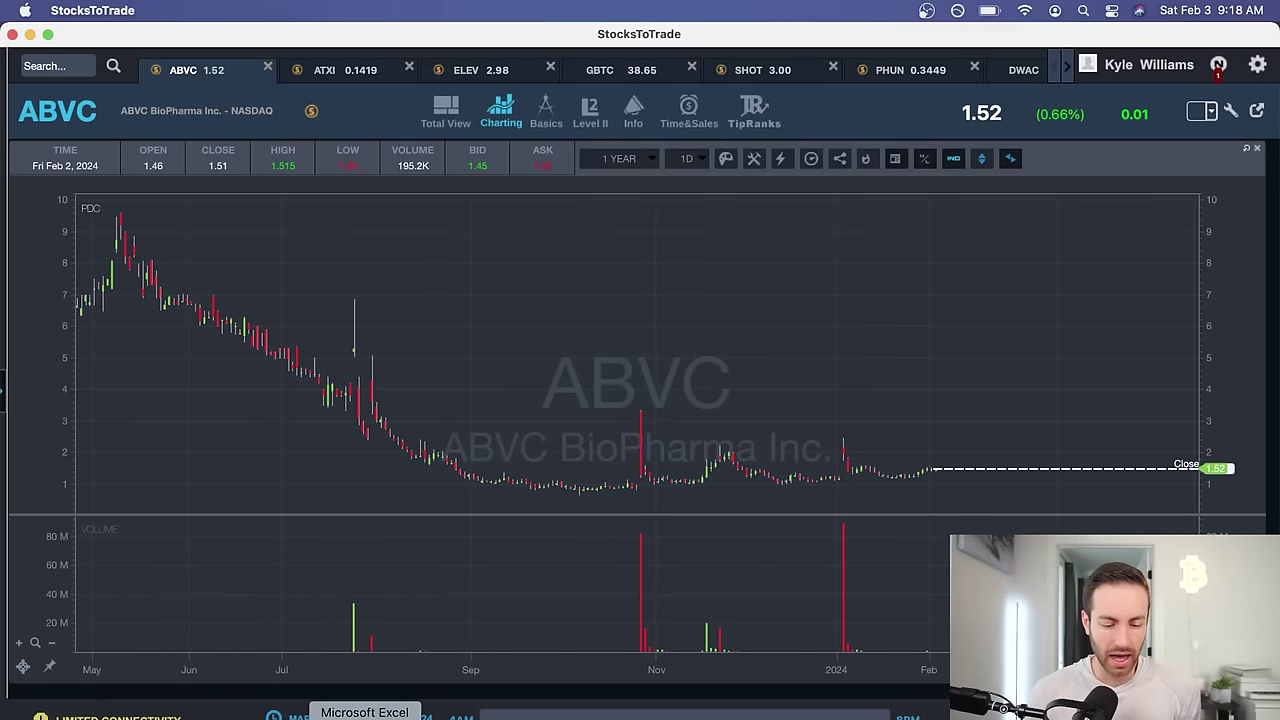
# Step: Cross-check the January 2024 table in Excel and enlarge the recent candles on the one-year daily ABVC chart in StocksToTrade
pyautogui.click(373, 716)
pyautogui.click(580, 339)
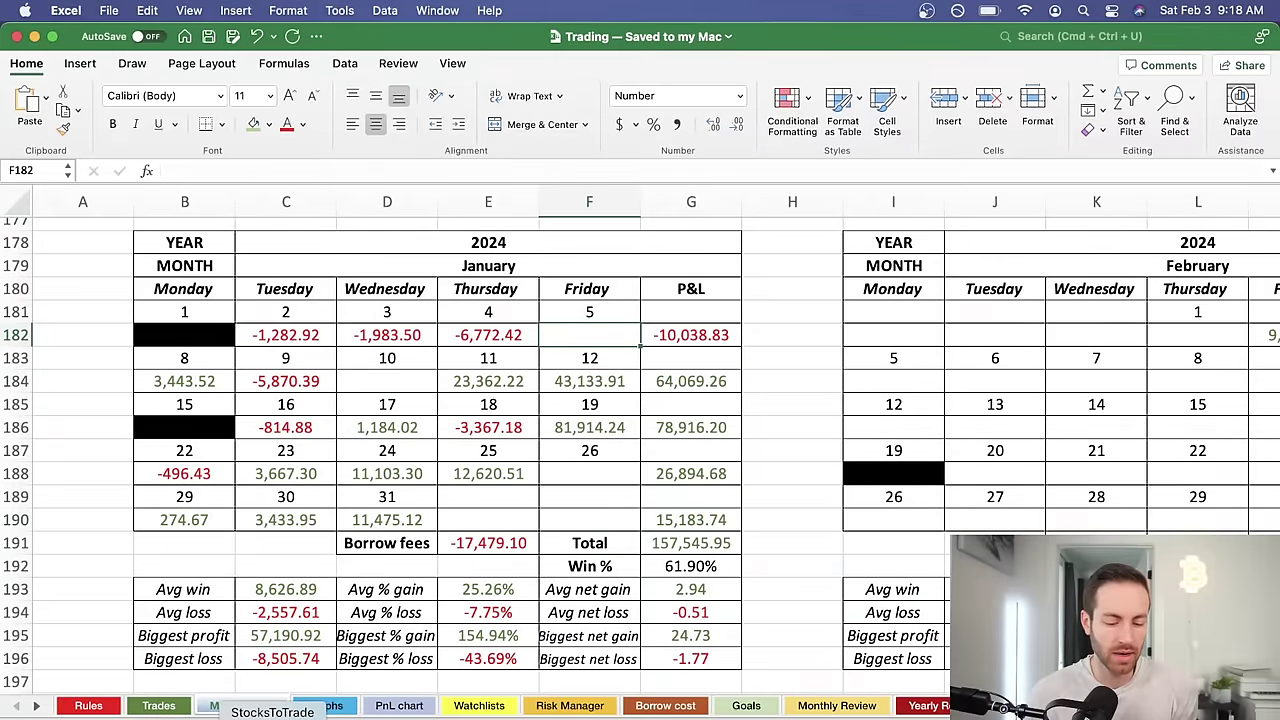
pyautogui.click(272, 716)
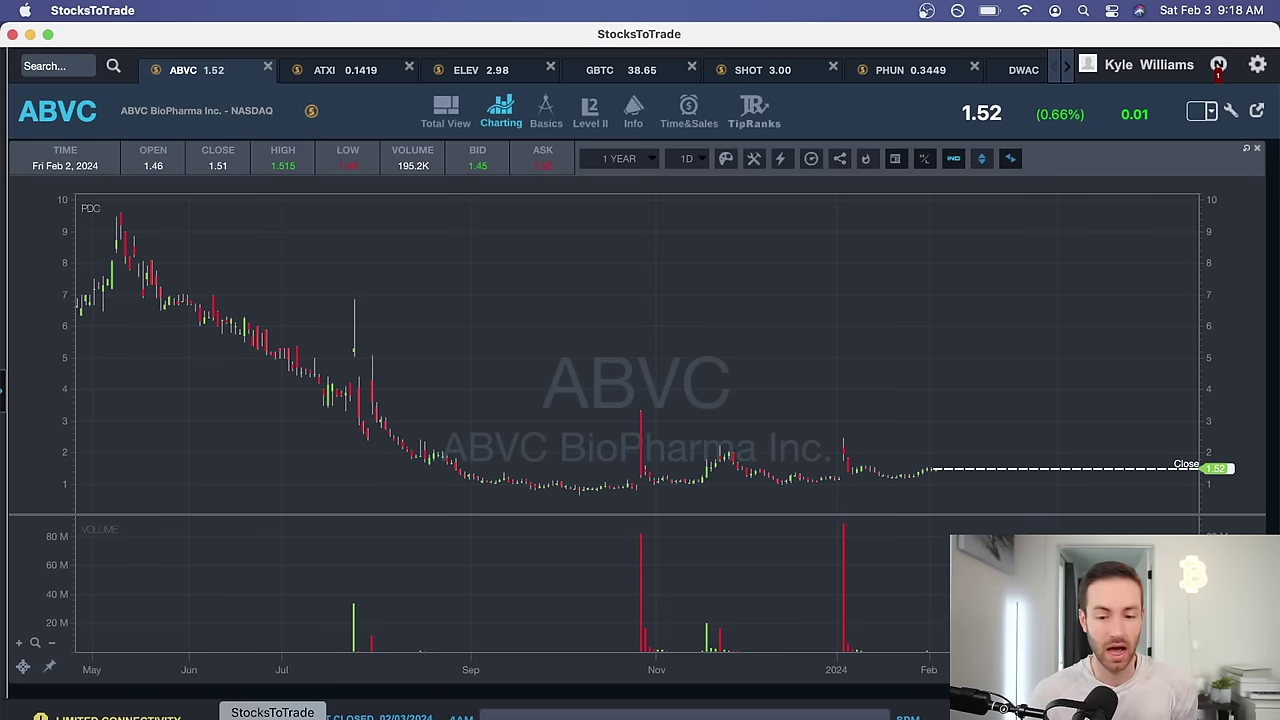
pyautogui.hscroll(3, 760, 417)
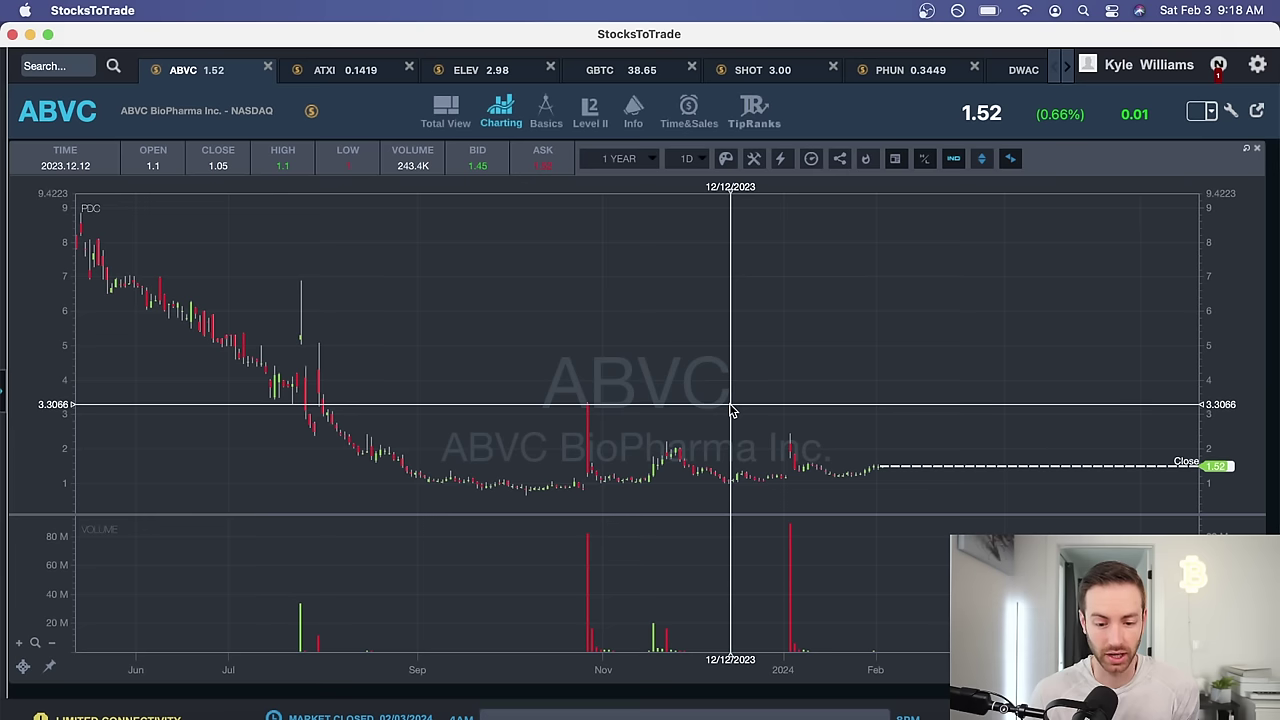
pyautogui.hscroll(1, 735, 412)
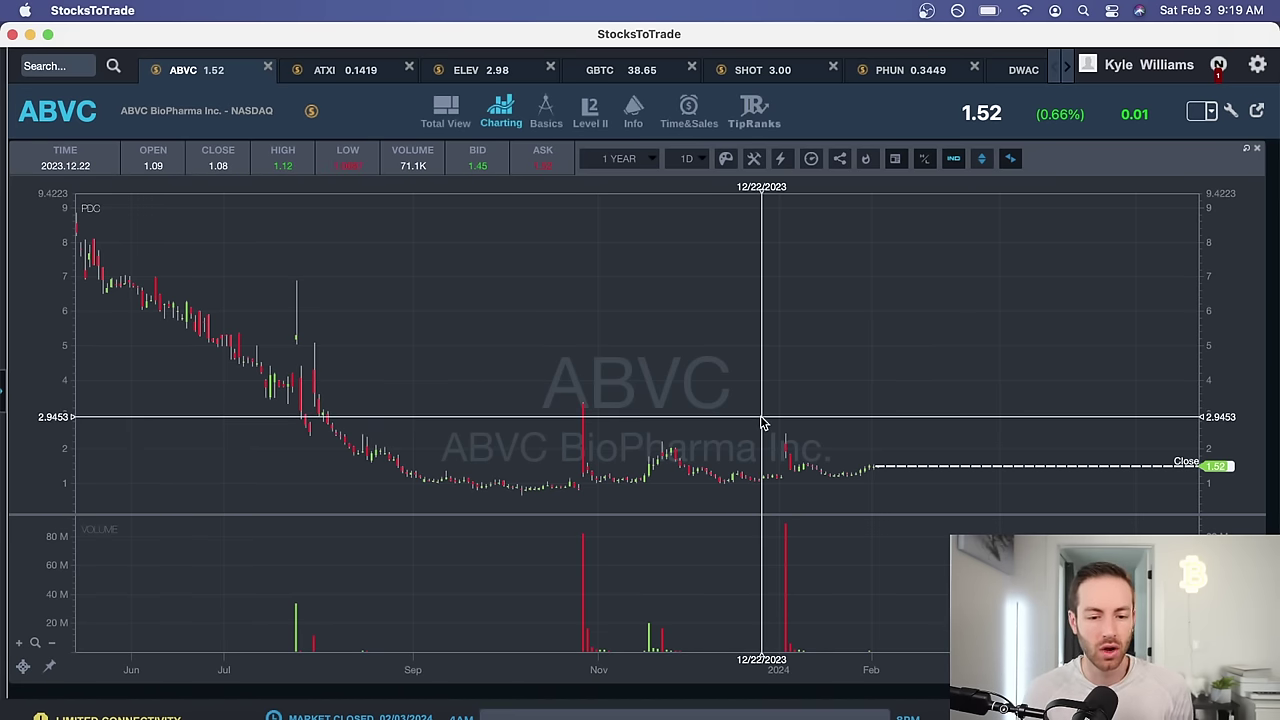
pyautogui.scroll(5, 720, 422)
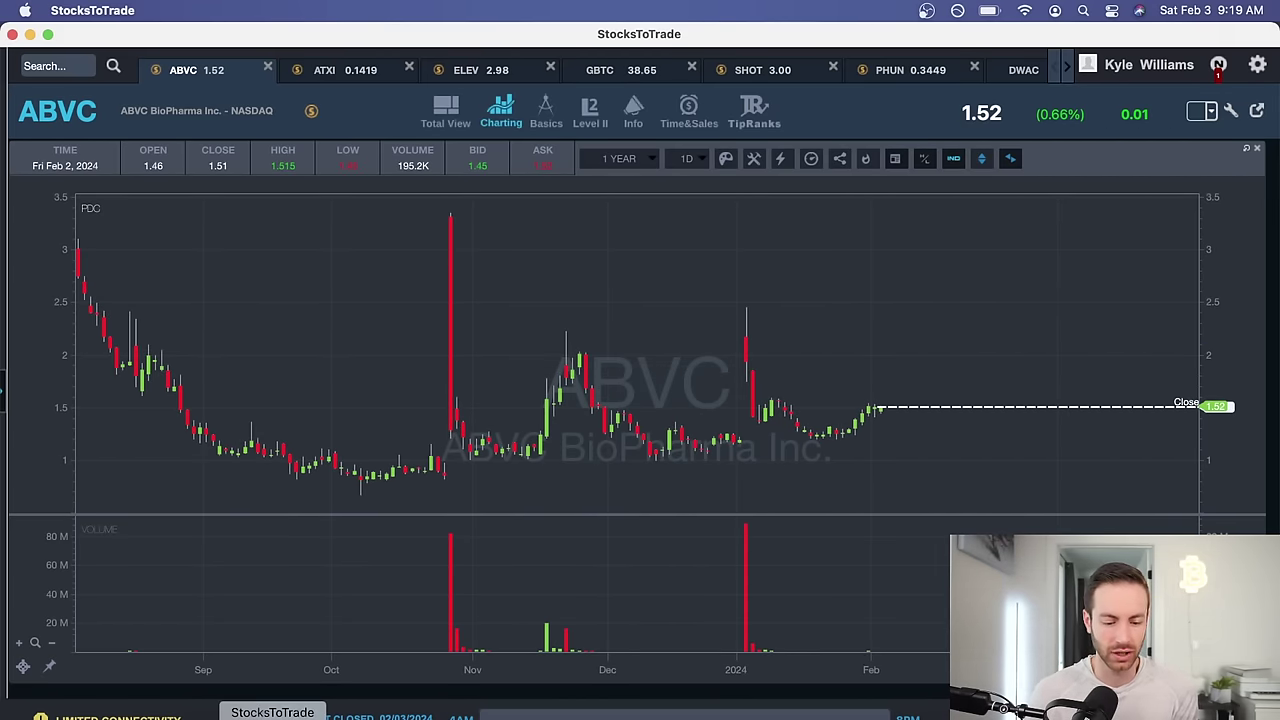
pyautogui.click(365, 716)
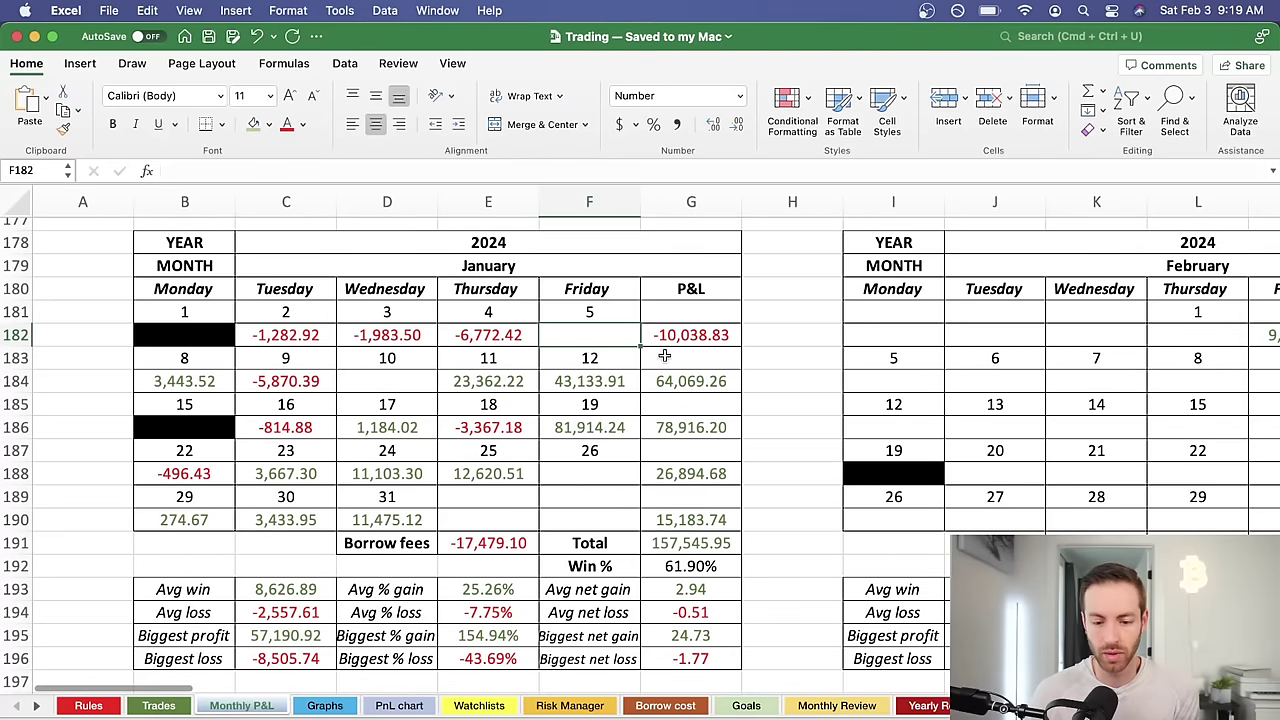
pyautogui.click(272, 716)
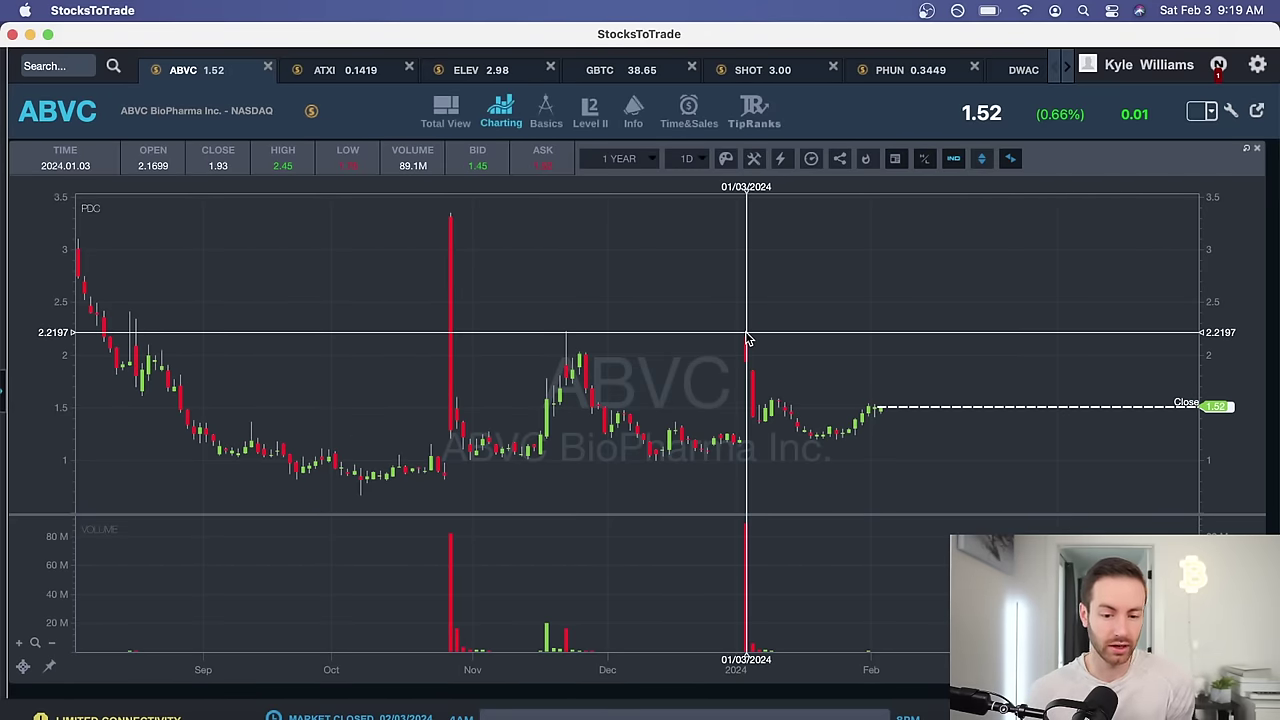
# Step: Display the ABVC intraday chart for the custom date January 3, 2024
pyautogui.click(619, 160)
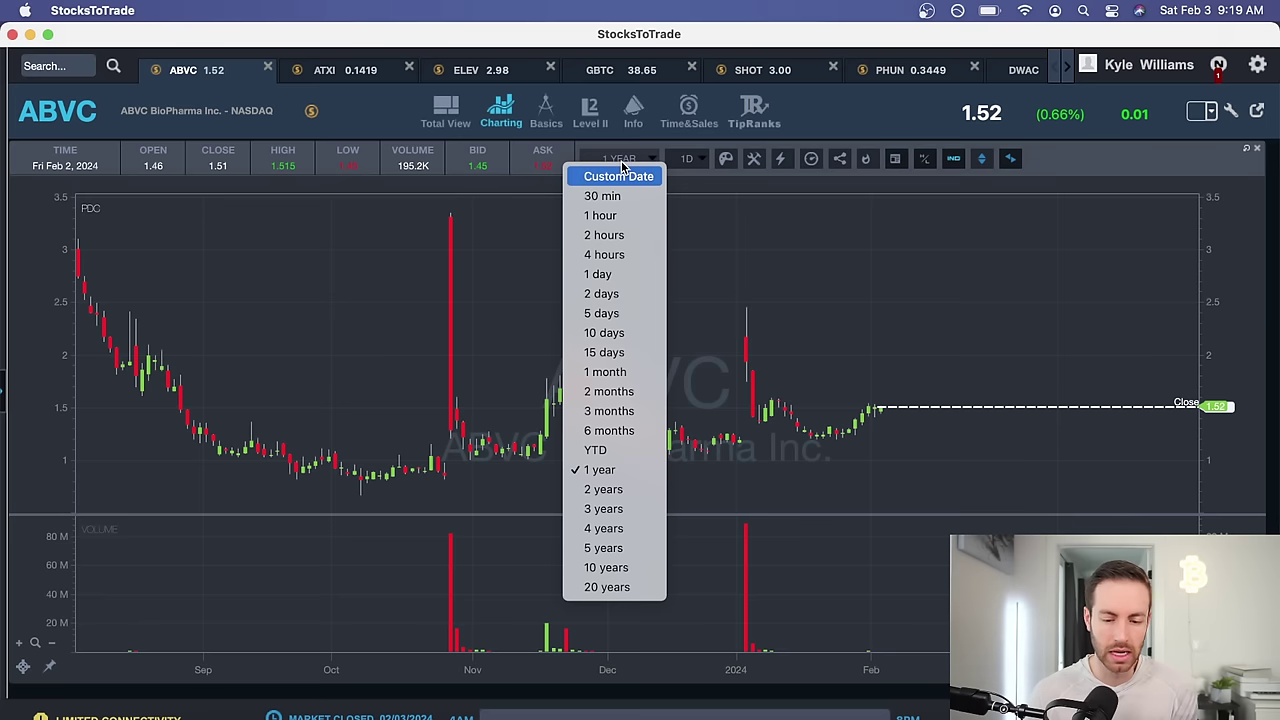
pyautogui.click(823, 277)
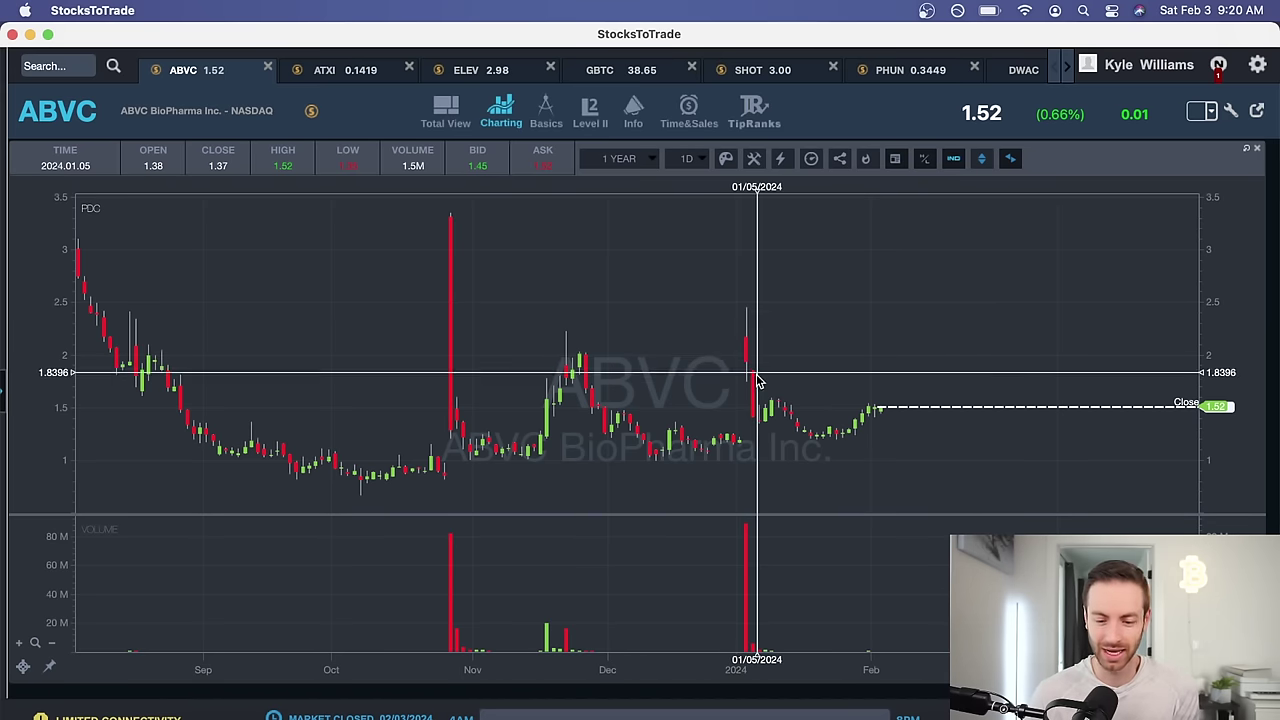
pyautogui.click(620, 158)
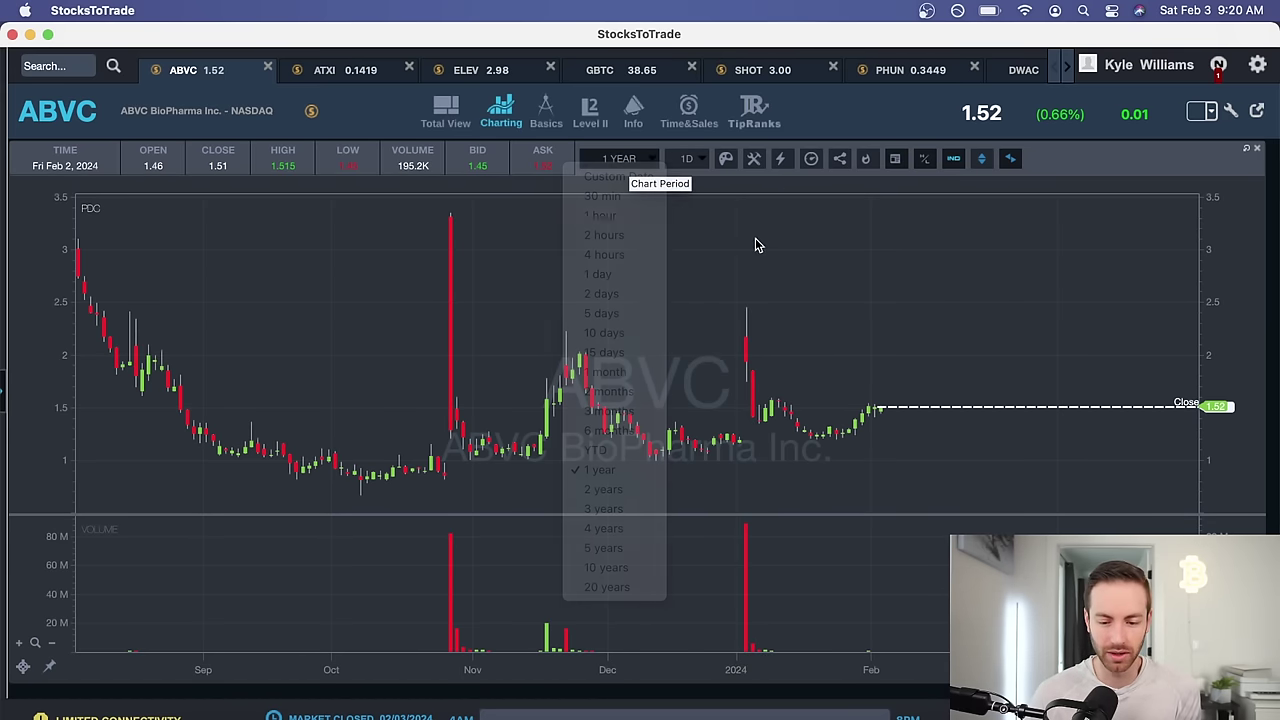
pyautogui.click(650, 161)
pyautogui.click(618, 176)
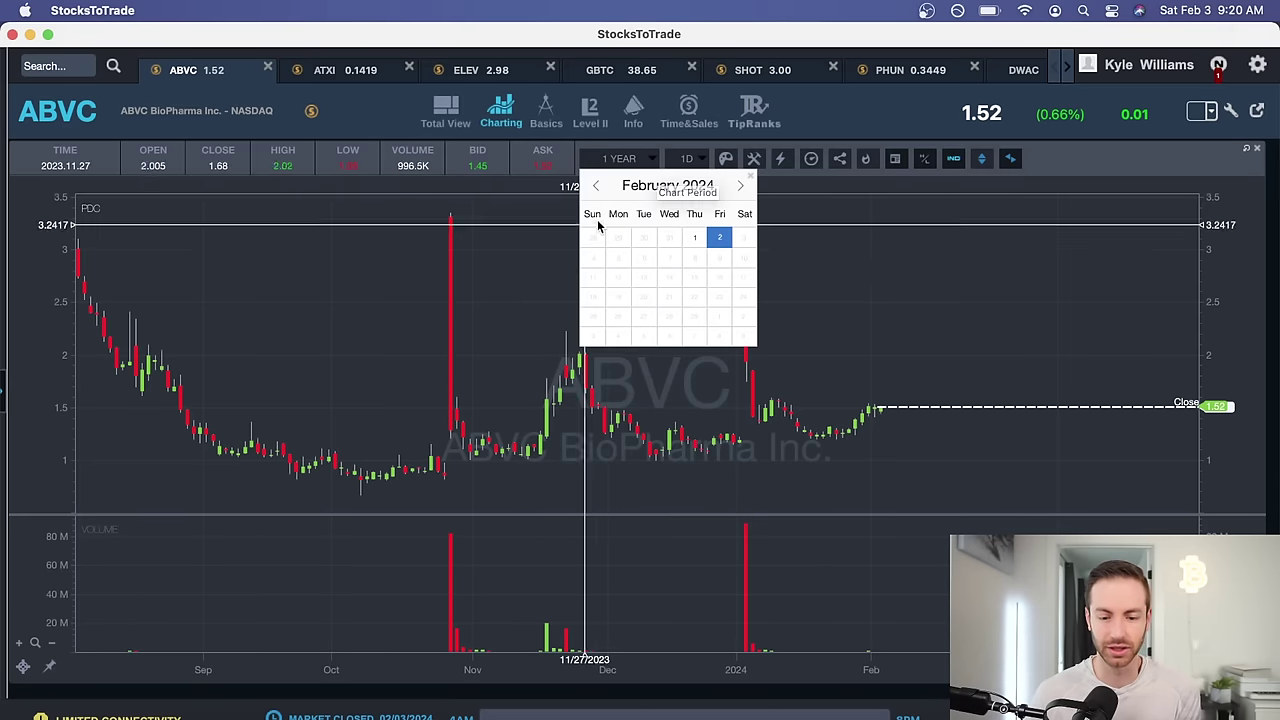
pyautogui.click(595, 186)
pyautogui.click(669, 237)
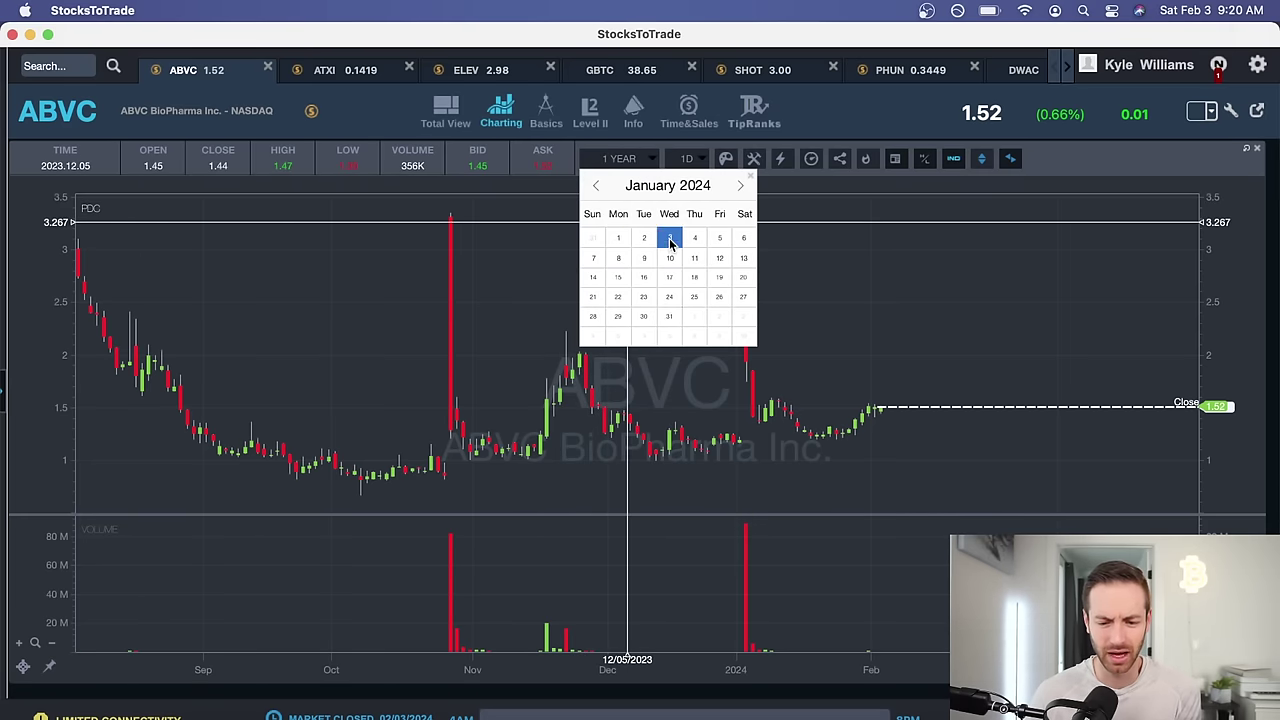
pyautogui.moveTo(478, 300); pyautogui.dragTo(575, 323)
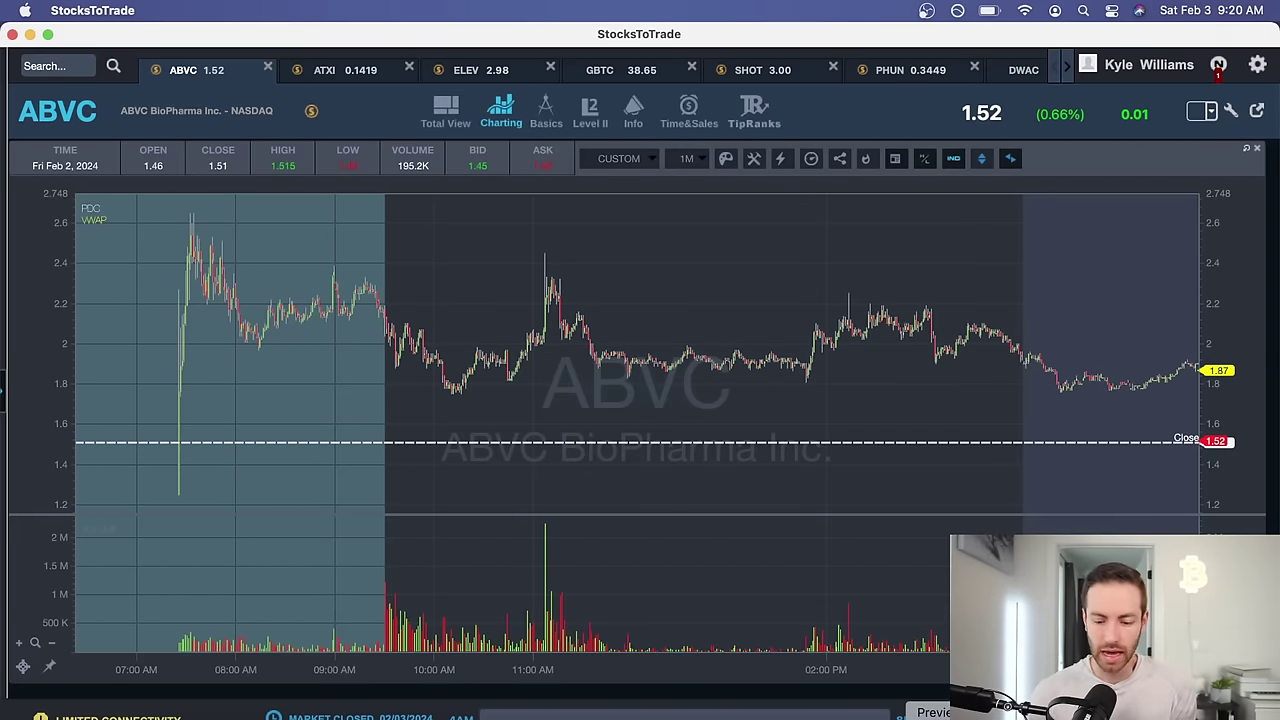
# Step: Switch to Preview, enlarge the ABVC lame.png chart and highlight the trade markers between 09:00 and 10:00
pyautogui.click(928, 708)
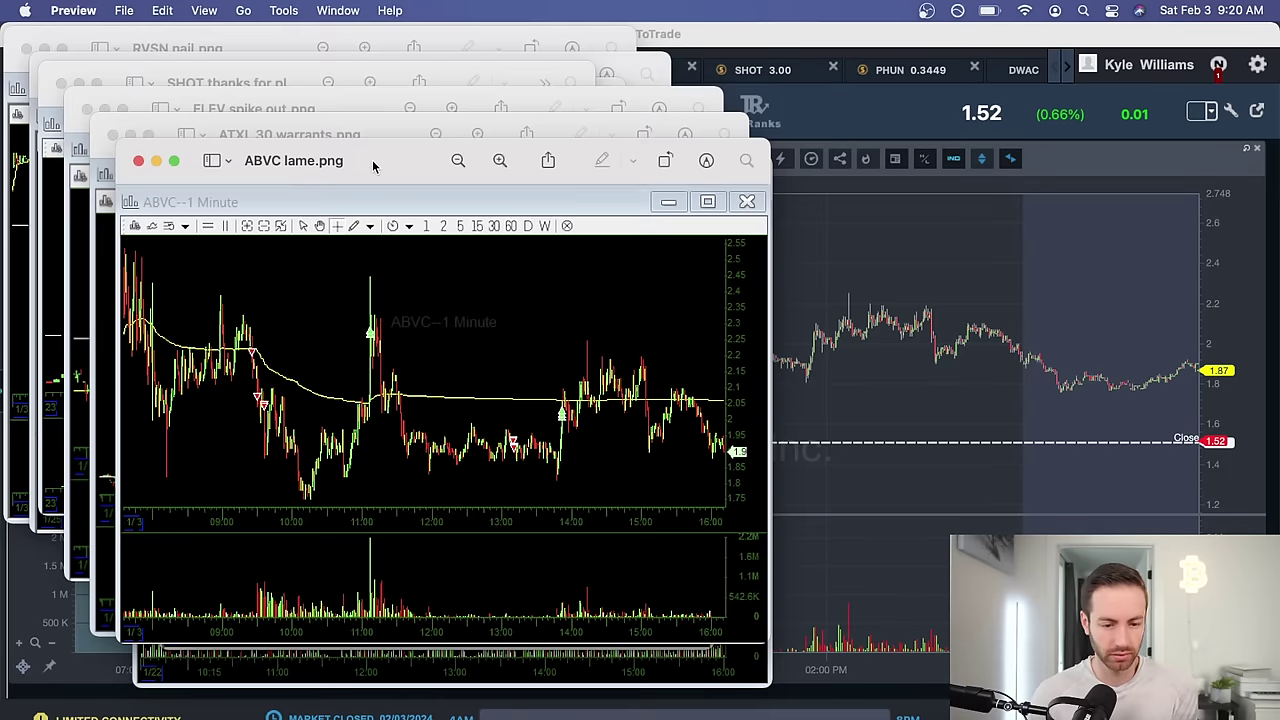
pyautogui.moveTo(373, 180); pyautogui.dragTo(285, 65)
pyautogui.moveTo(677, 530); pyautogui.dragTo(1124, 700)
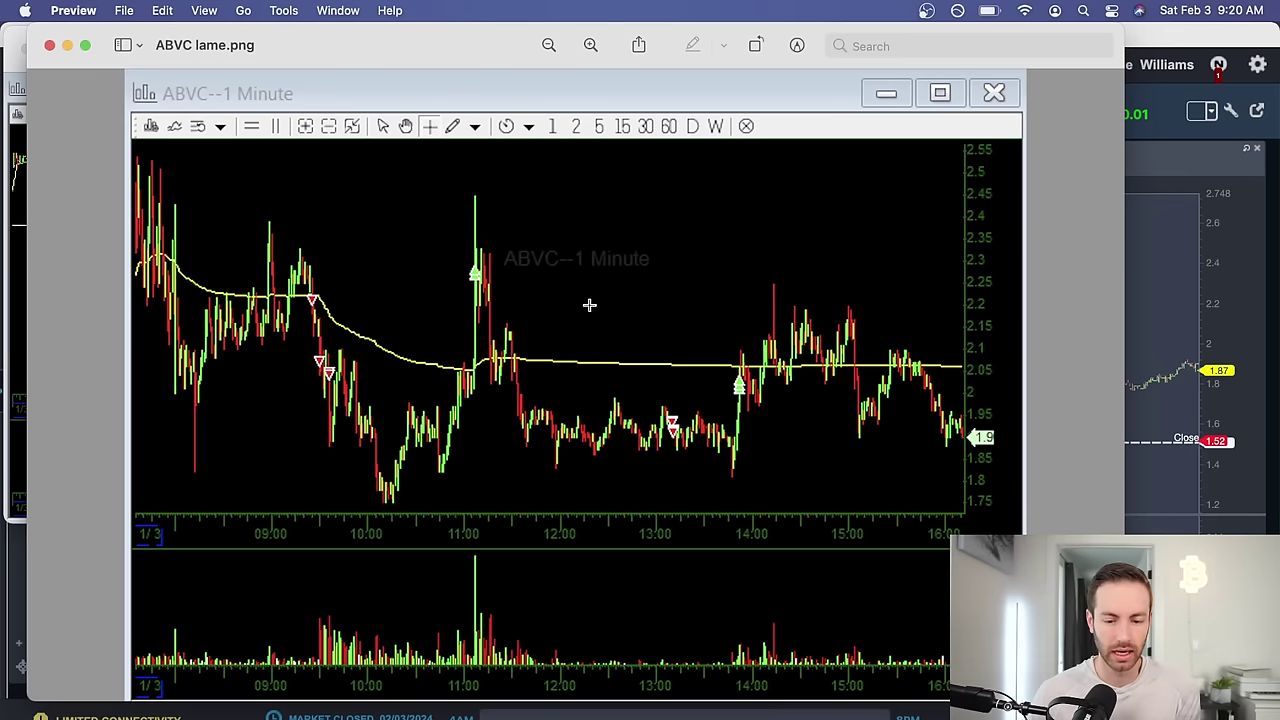
pyautogui.moveTo(287, 290); pyautogui.dragTo(336, 374)
pyautogui.click(403, 368)
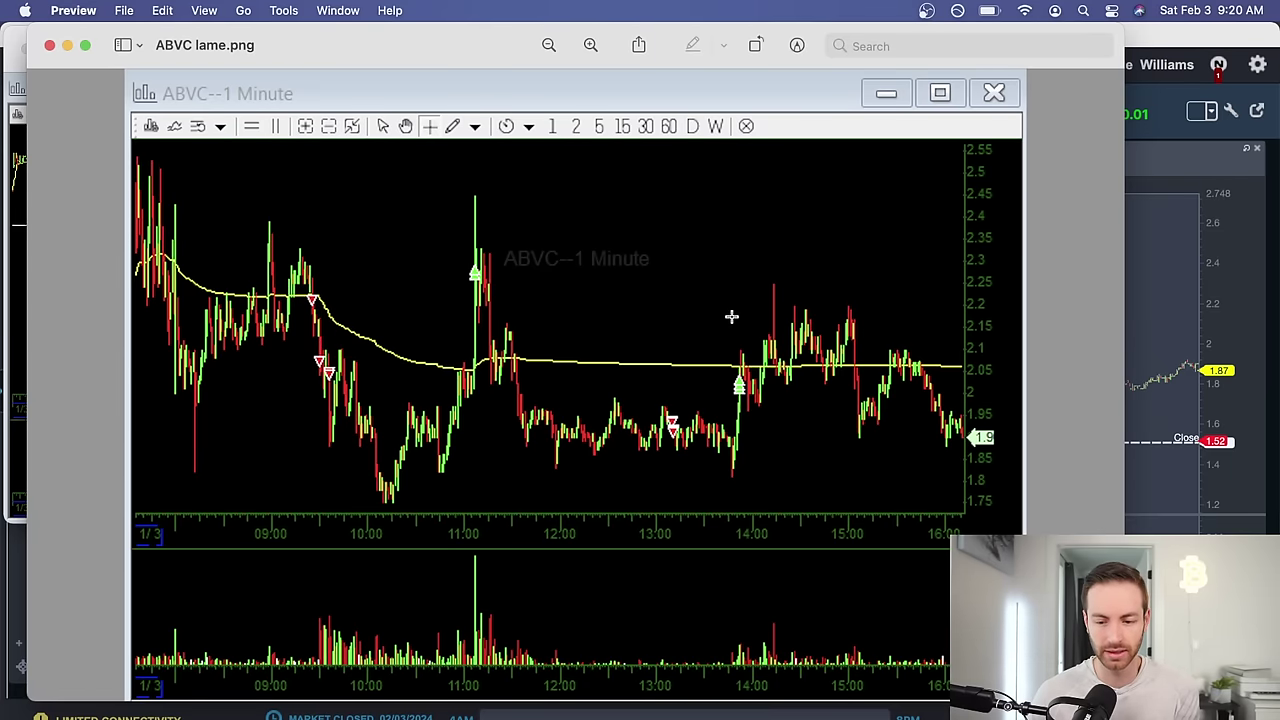
# Step: Glance at the ABVC chart in StocksToTrade, return to ABVC lame.png in Preview and highlight the trade markers after 13:00
pyautogui.click(1188, 285)
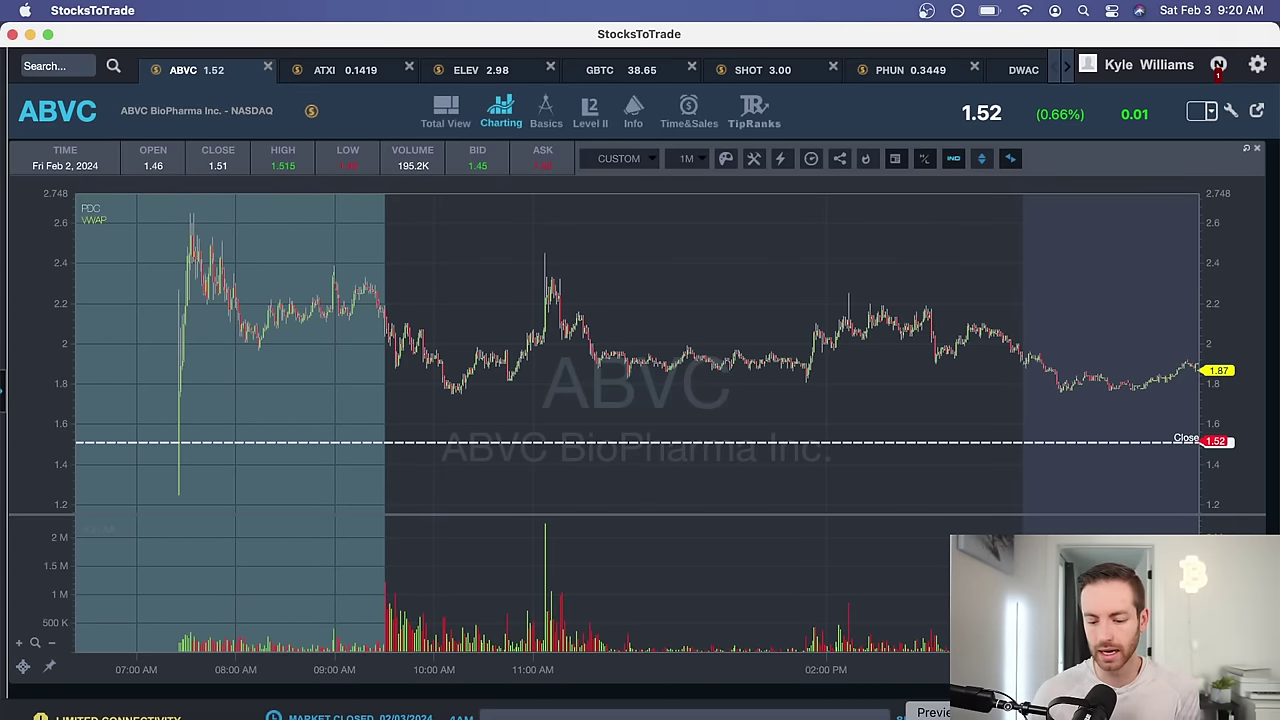
pyautogui.click(928, 715)
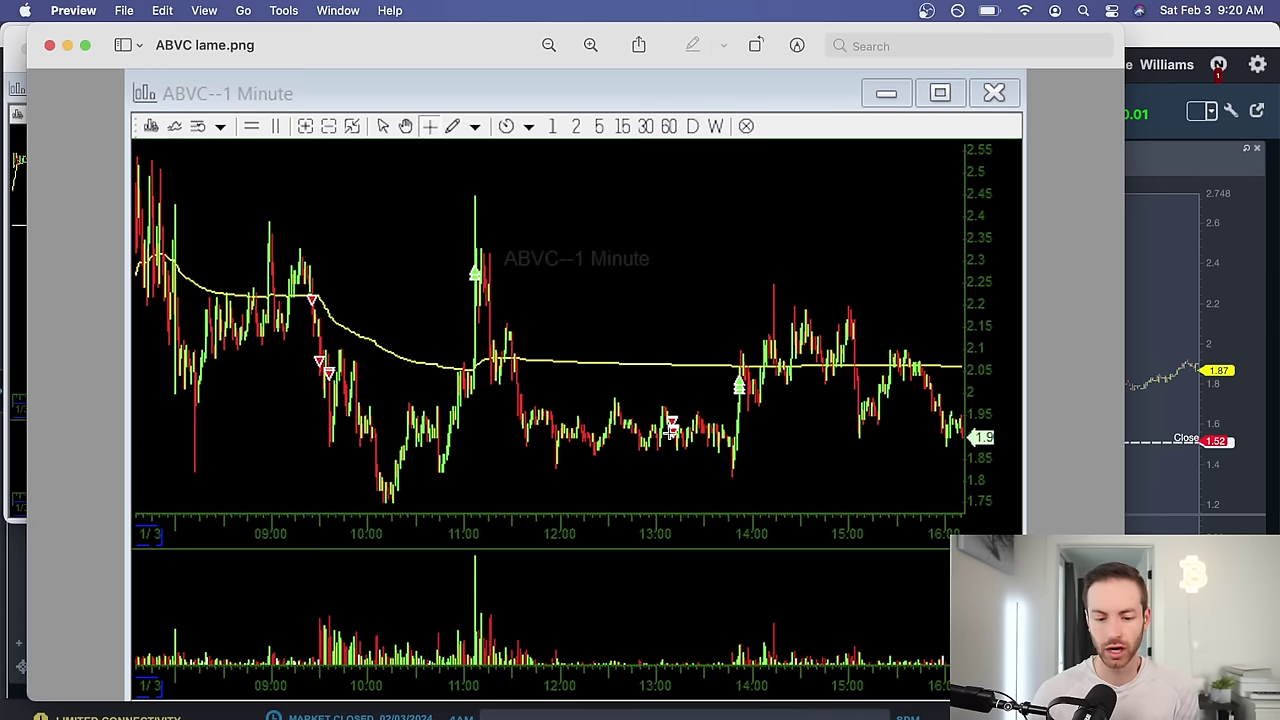
pyautogui.moveTo(651, 412); pyautogui.dragTo(705, 441)
pyautogui.click(737, 447)
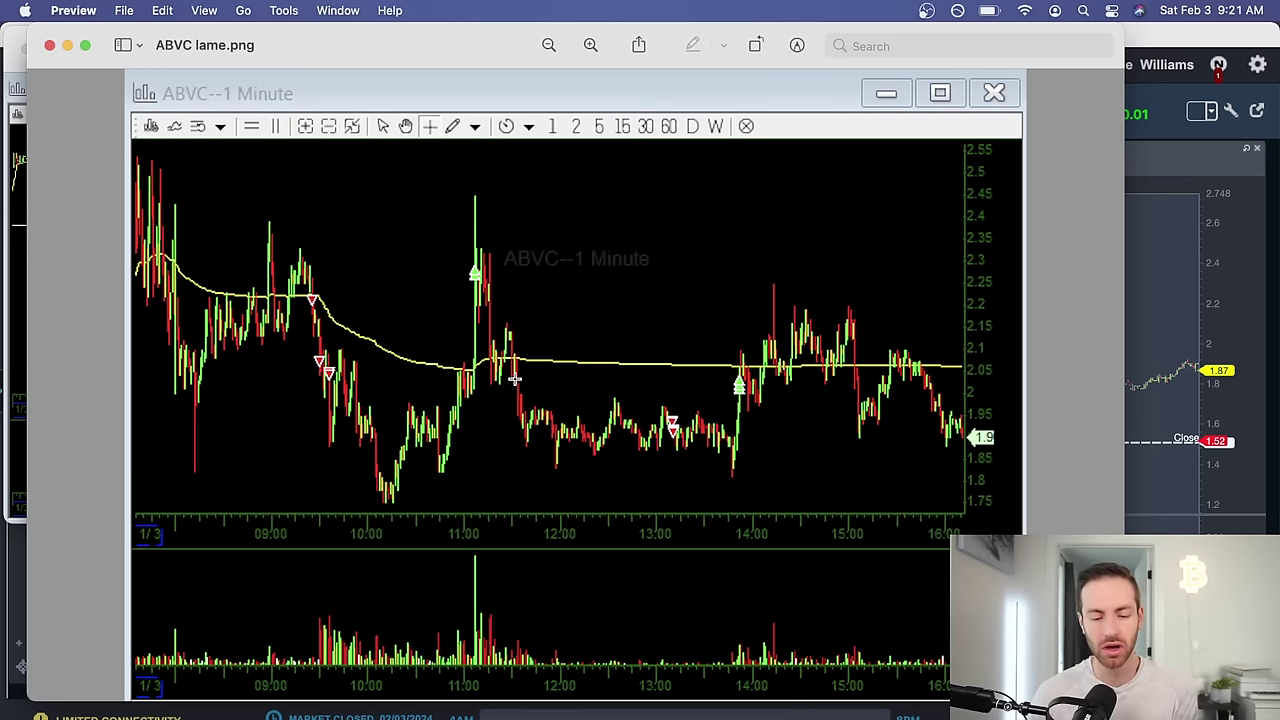
# Step: Close the ABVC lame.png image and move the ATXI .30 warrants.png window up the screen
pyautogui.click(49, 47)
pyautogui.moveTo(366, 134); pyautogui.dragTo(312, 44)
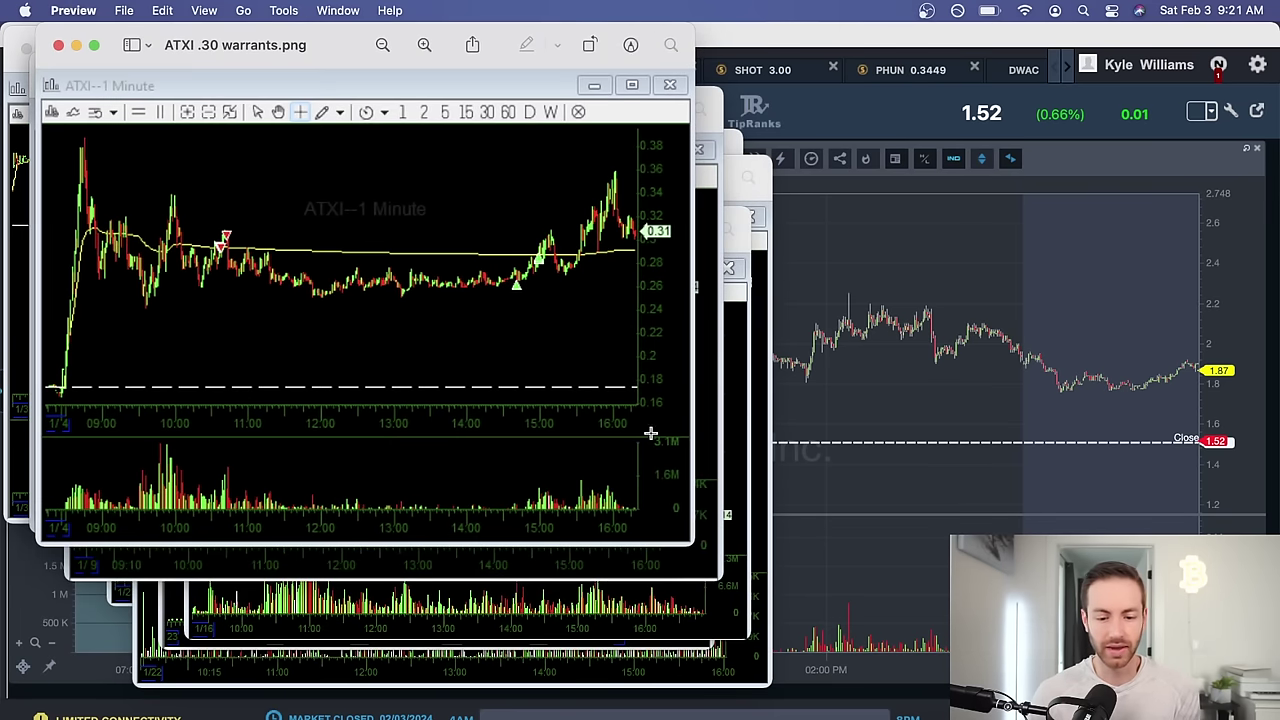
# Step: Switch to StocksToTrade and examine the most recent candles on the one-year daily ATXI chart
pyautogui.click(775, 390)
pyautogui.click(355, 70)
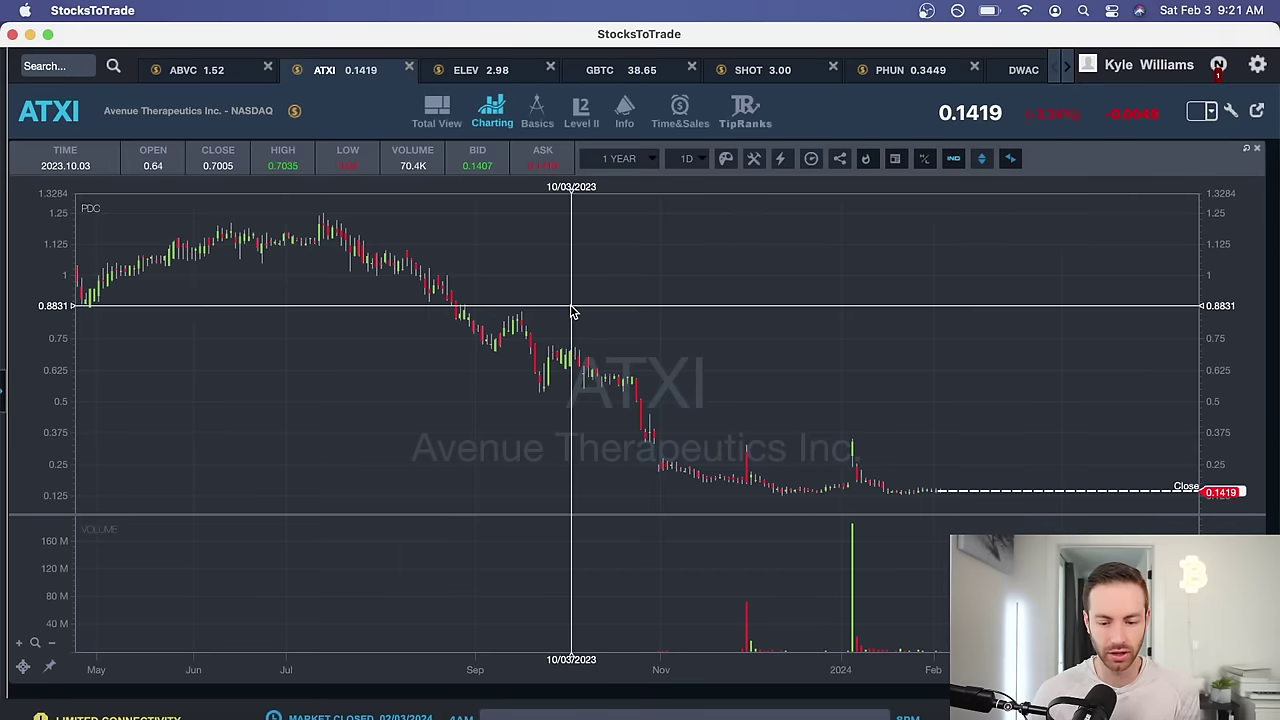
pyautogui.hscroll(5, 658, 338)
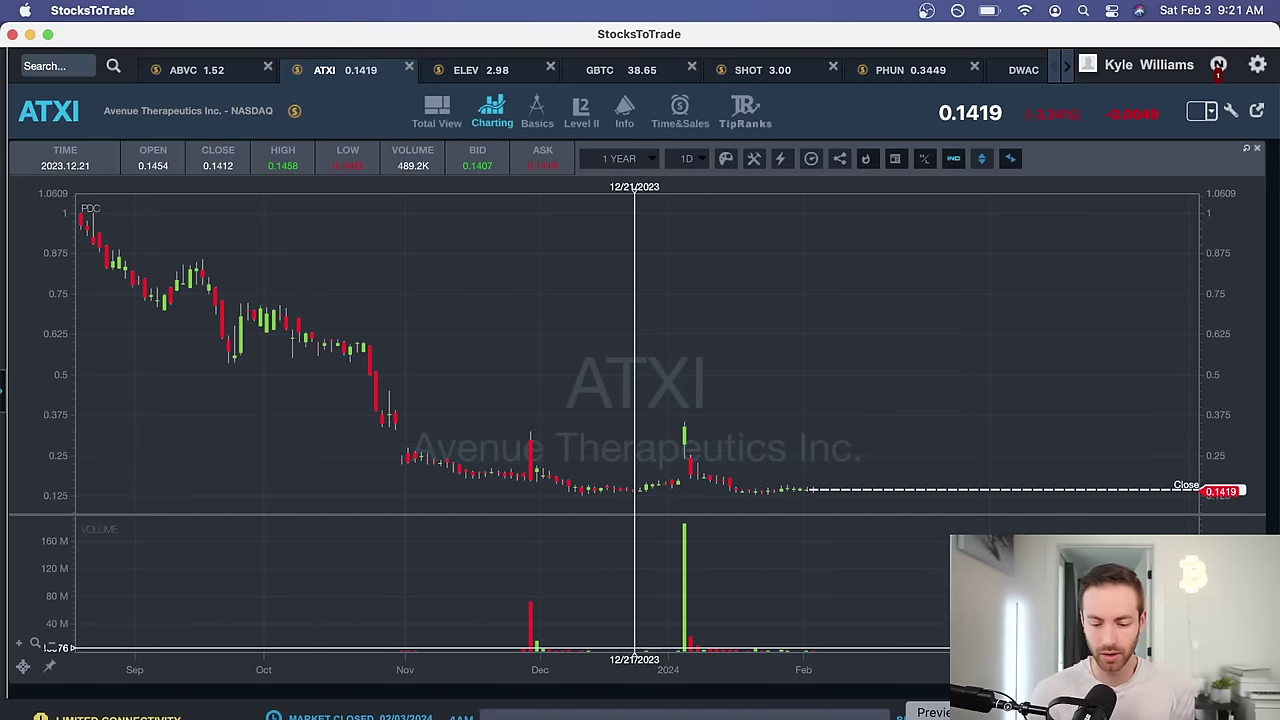
# Step: Enlarge ATXI .30 warrants.png in Preview, highlight the green trade markers just before and at 15:00, and close the image
pyautogui.press('super+Tab')
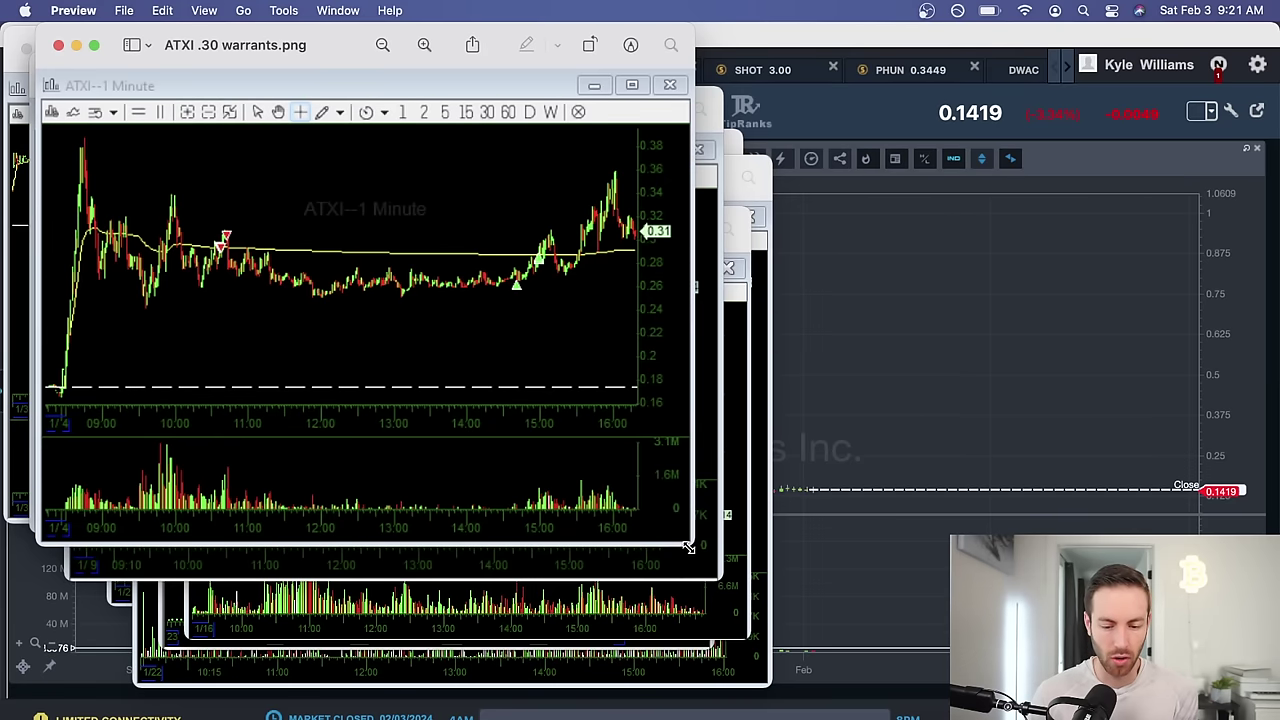
pyautogui.moveTo(688, 548); pyautogui.dragTo(1062, 719)
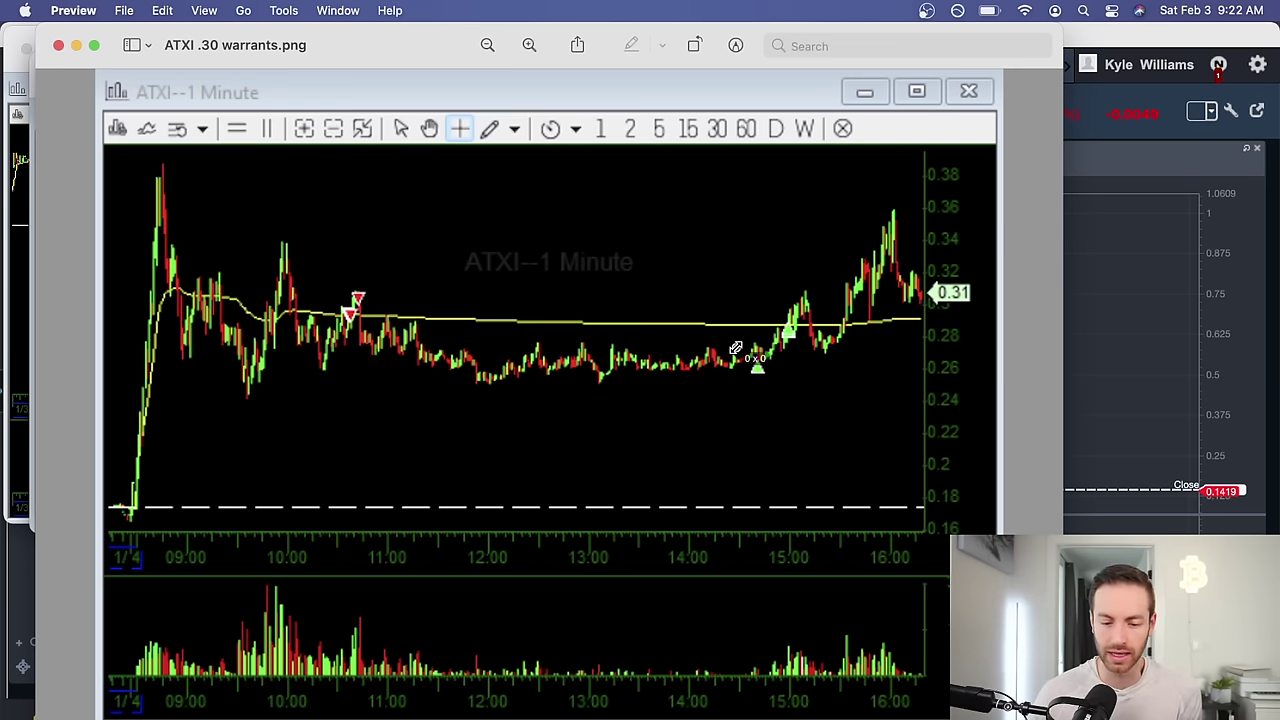
pyautogui.moveTo(734, 343); pyautogui.dragTo(790, 389)
pyautogui.click(809, 386)
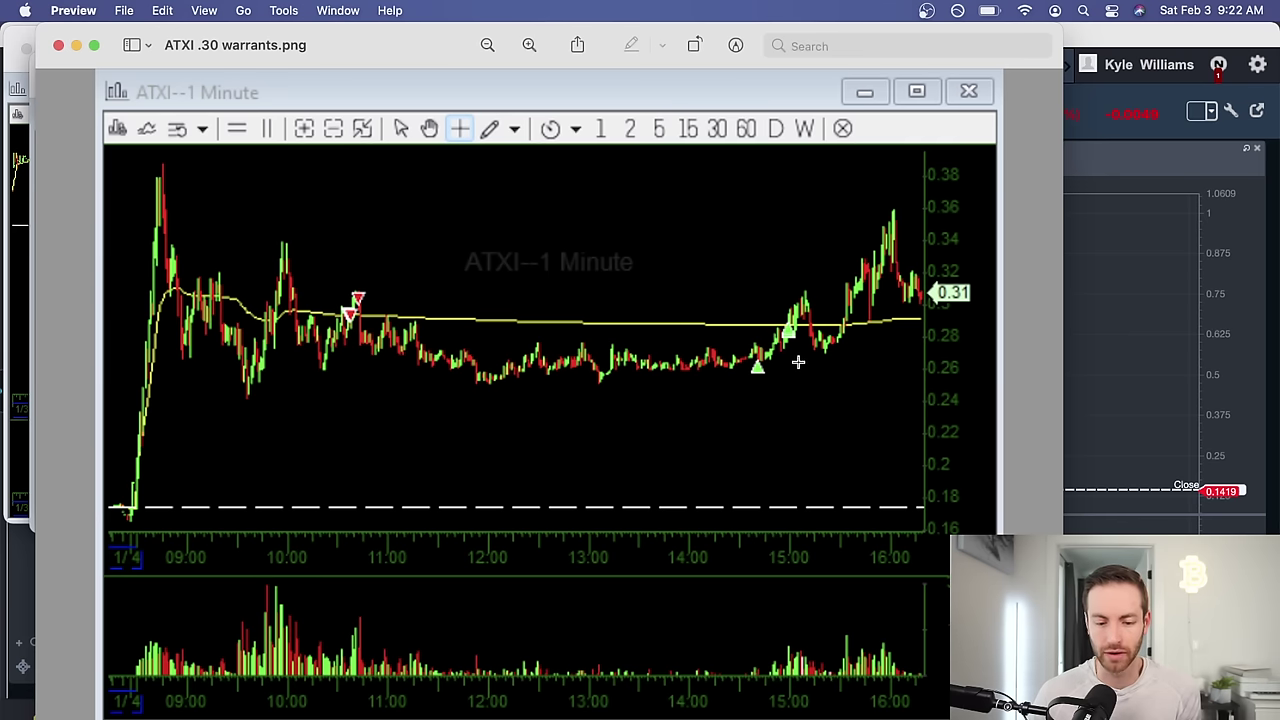
pyautogui.moveTo(771, 309); pyautogui.dragTo(844, 356)
pyautogui.click(820, 382)
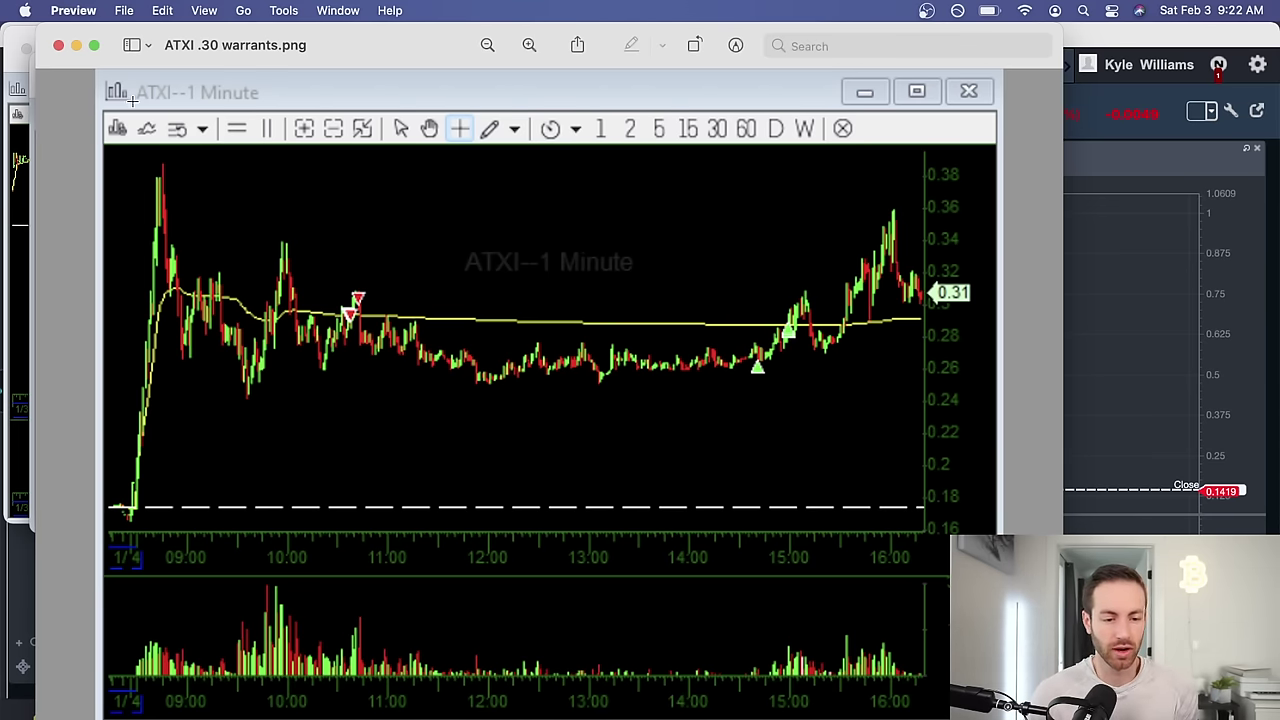
pyautogui.click(59, 46)
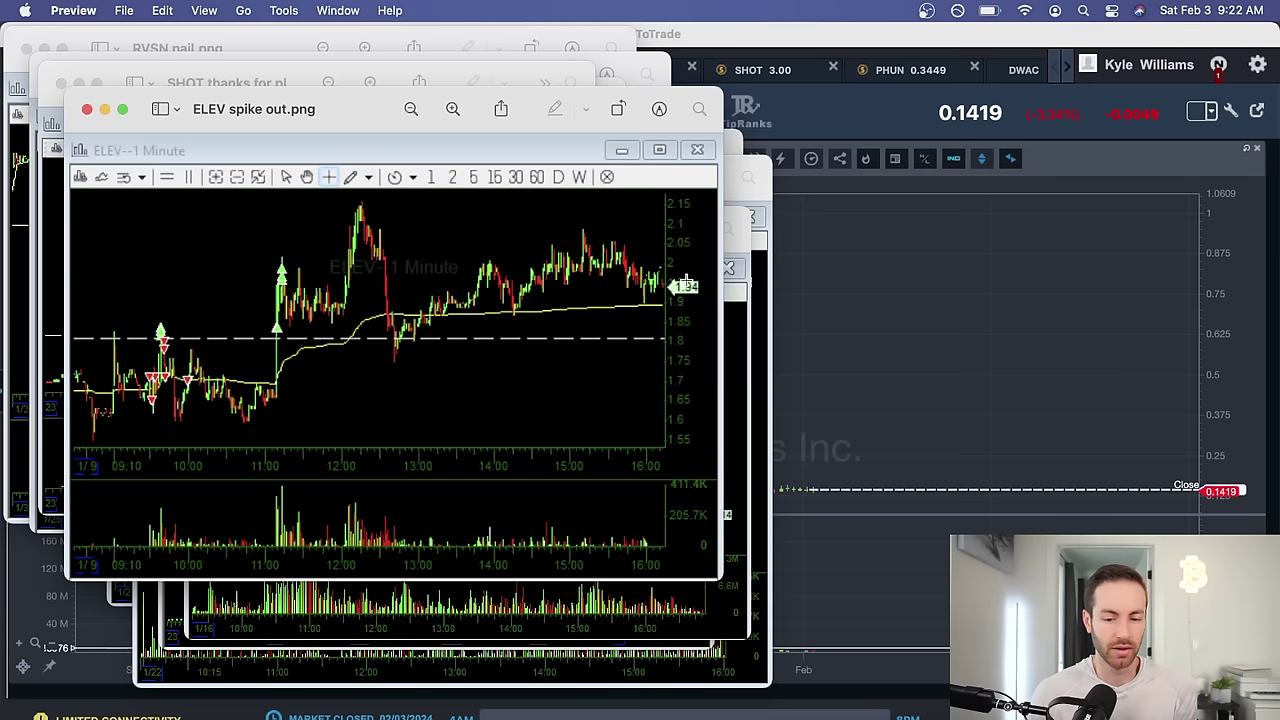
# Step: Return to Excel and inspect the January 2–4 results and that week's P&L cell in the January 2024 table
pyautogui.press('super+q')
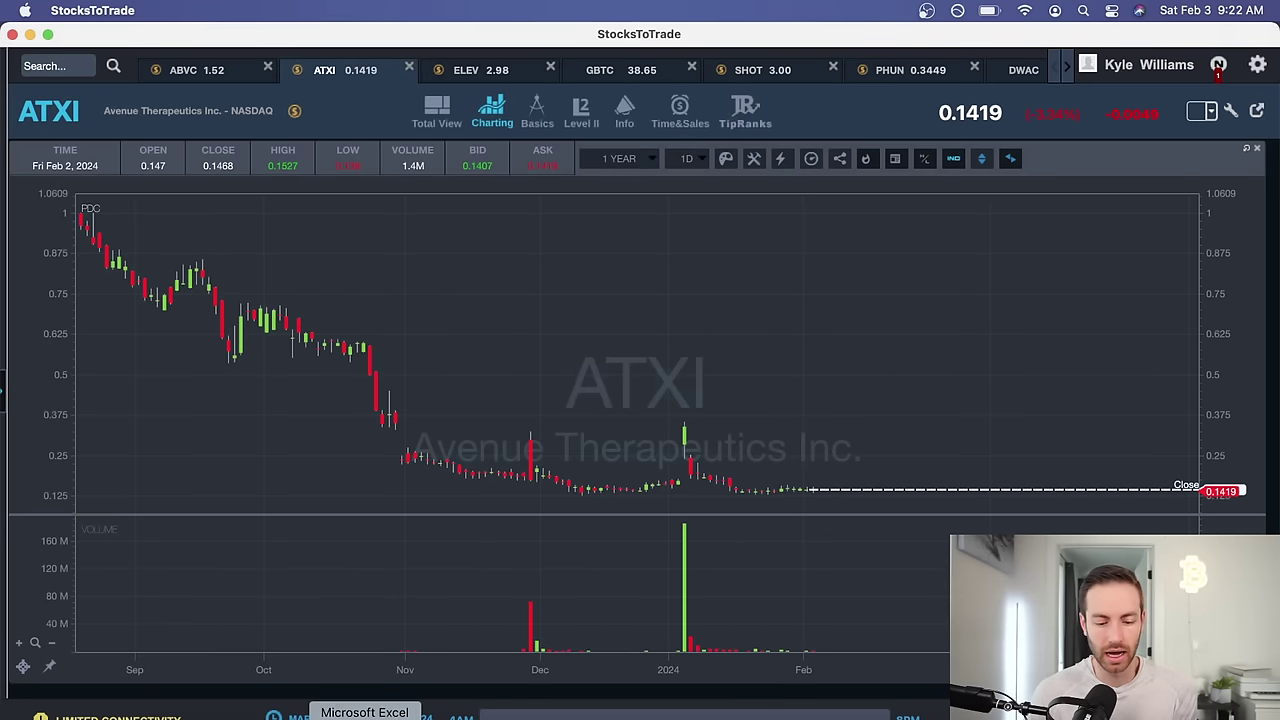
pyautogui.click(365, 719)
pyautogui.moveTo(290, 335); pyautogui.dragTo(495, 335)
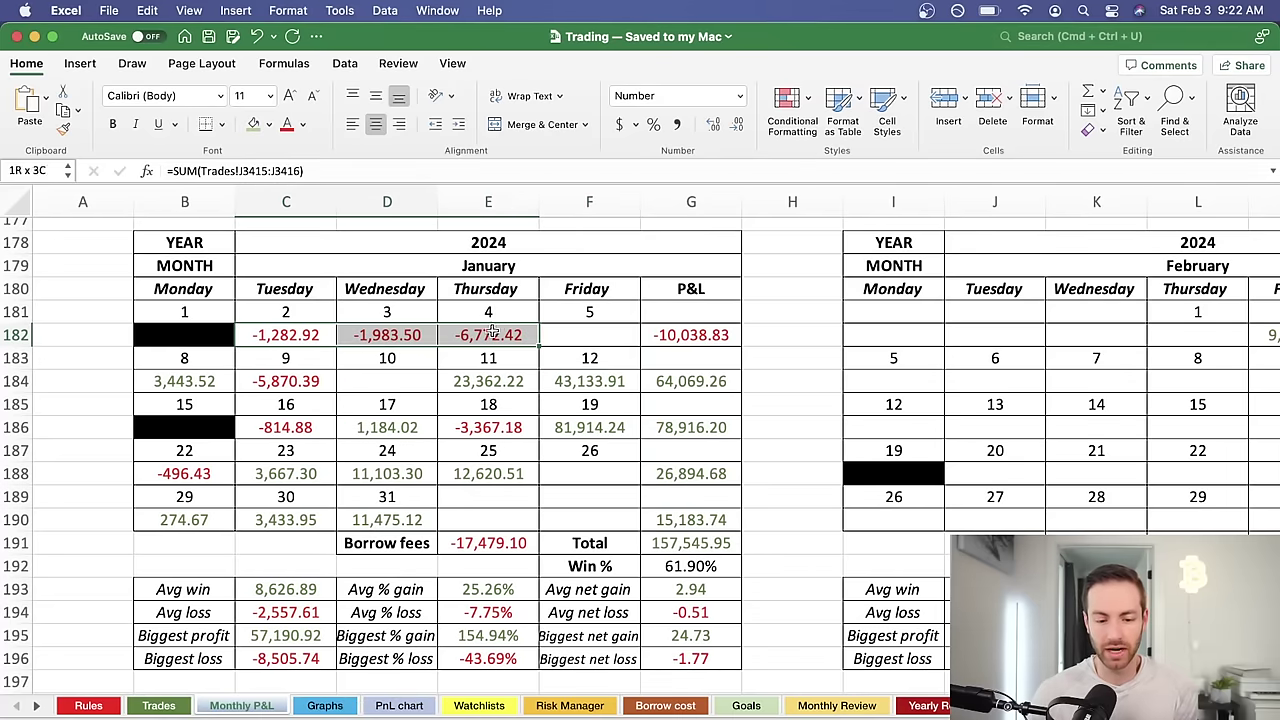
pyautogui.doubleClick(655, 336)
pyautogui.press('Escape')
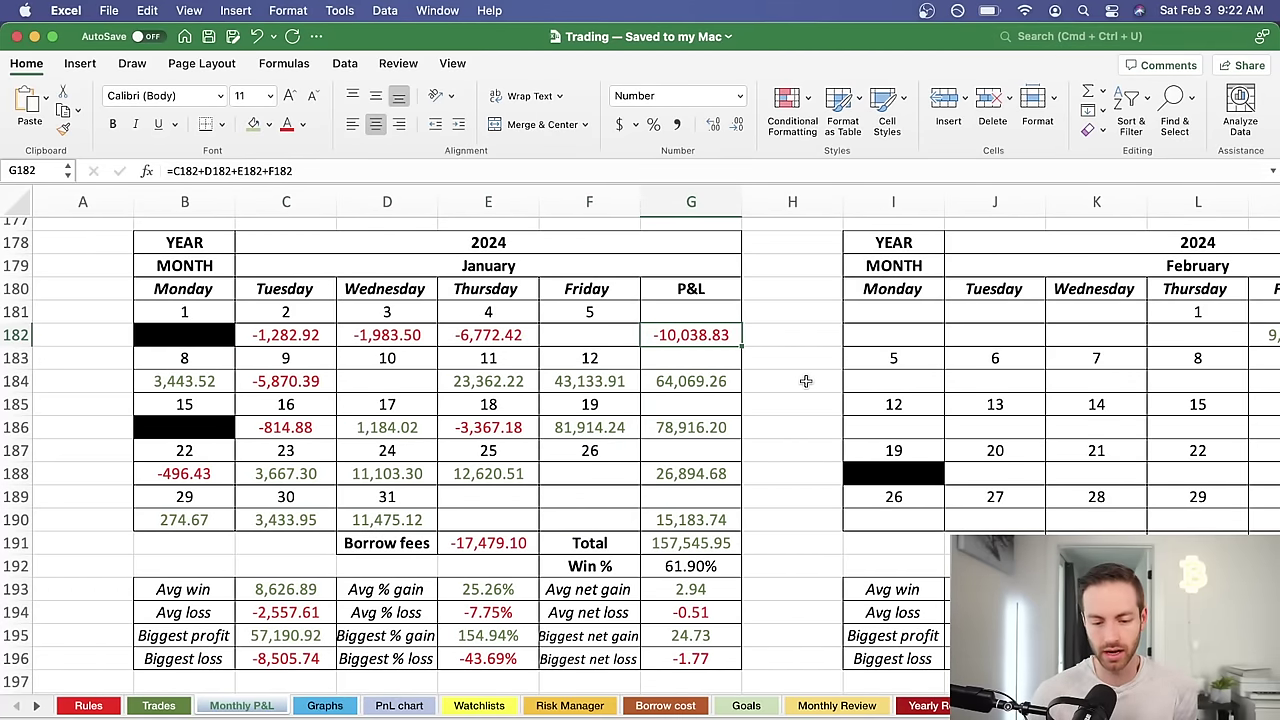
pyautogui.scroll(-1, 806, 381)
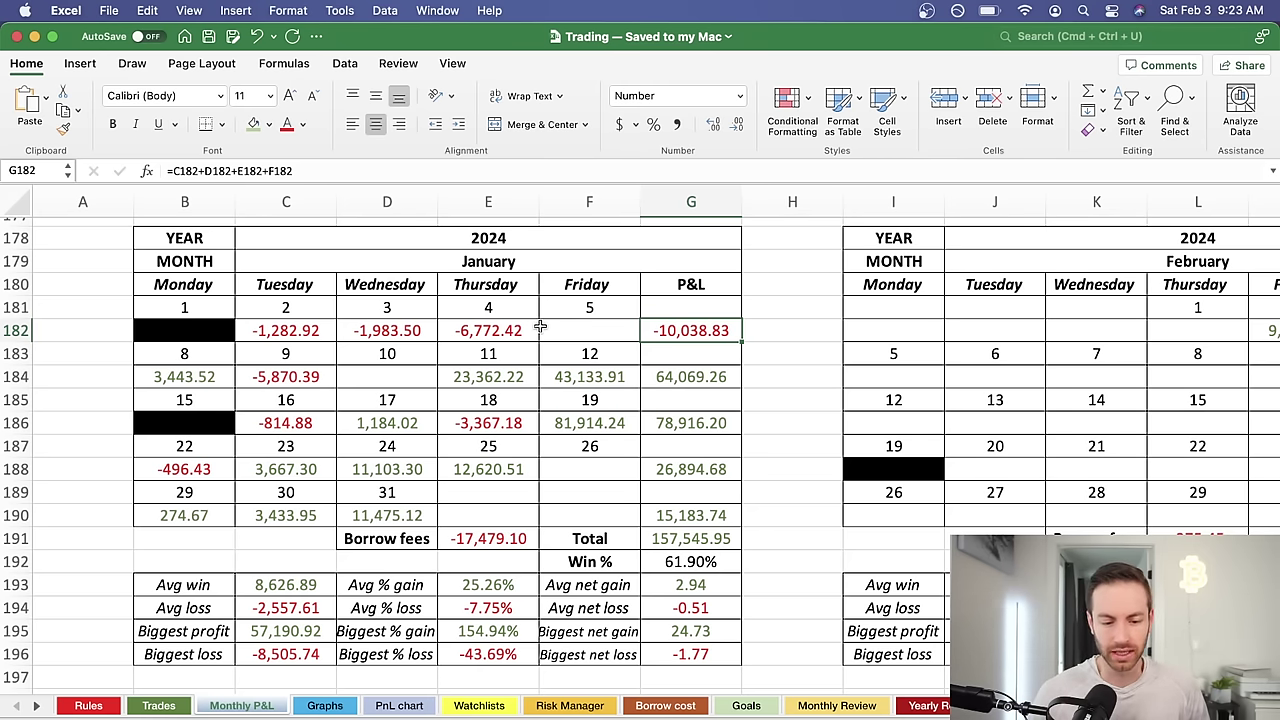
pyautogui.click(802, 358)
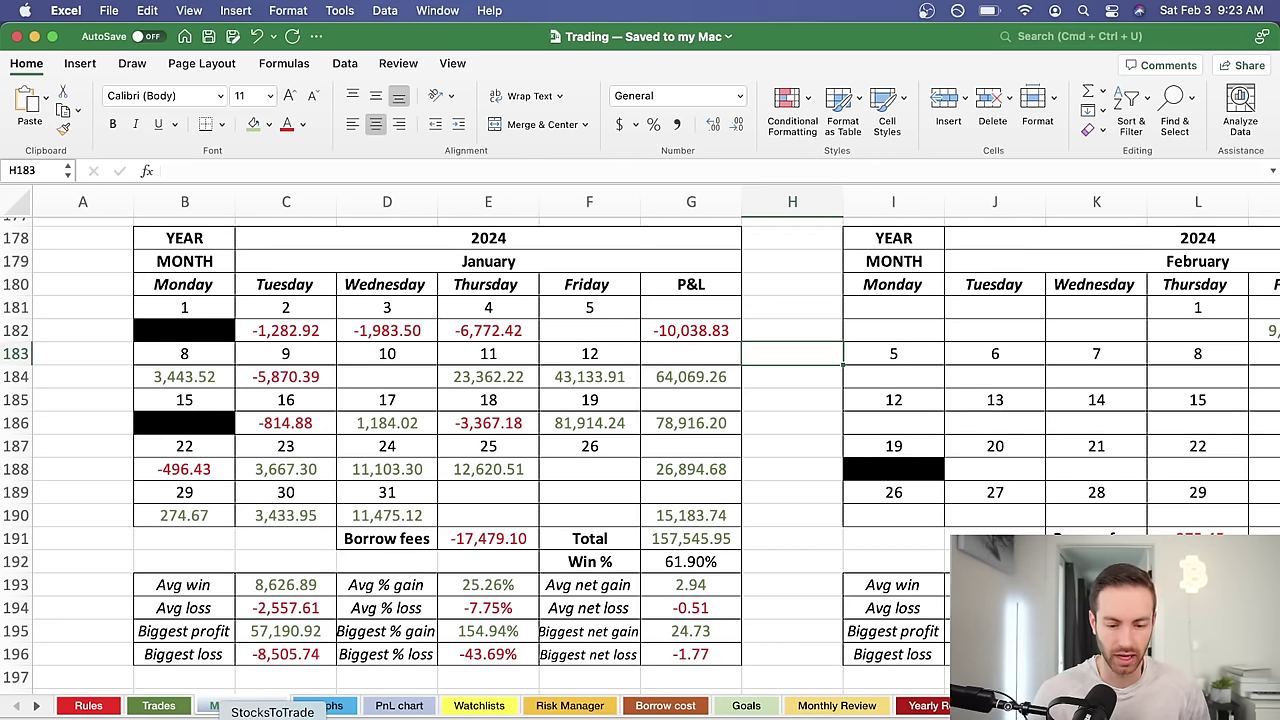
# Step: Switch to StocksToTrade and examine the January 2024 run-up on the two-year daily ELEV chart against its earlier history
pyautogui.click(272, 718)
pyautogui.click(490, 72)
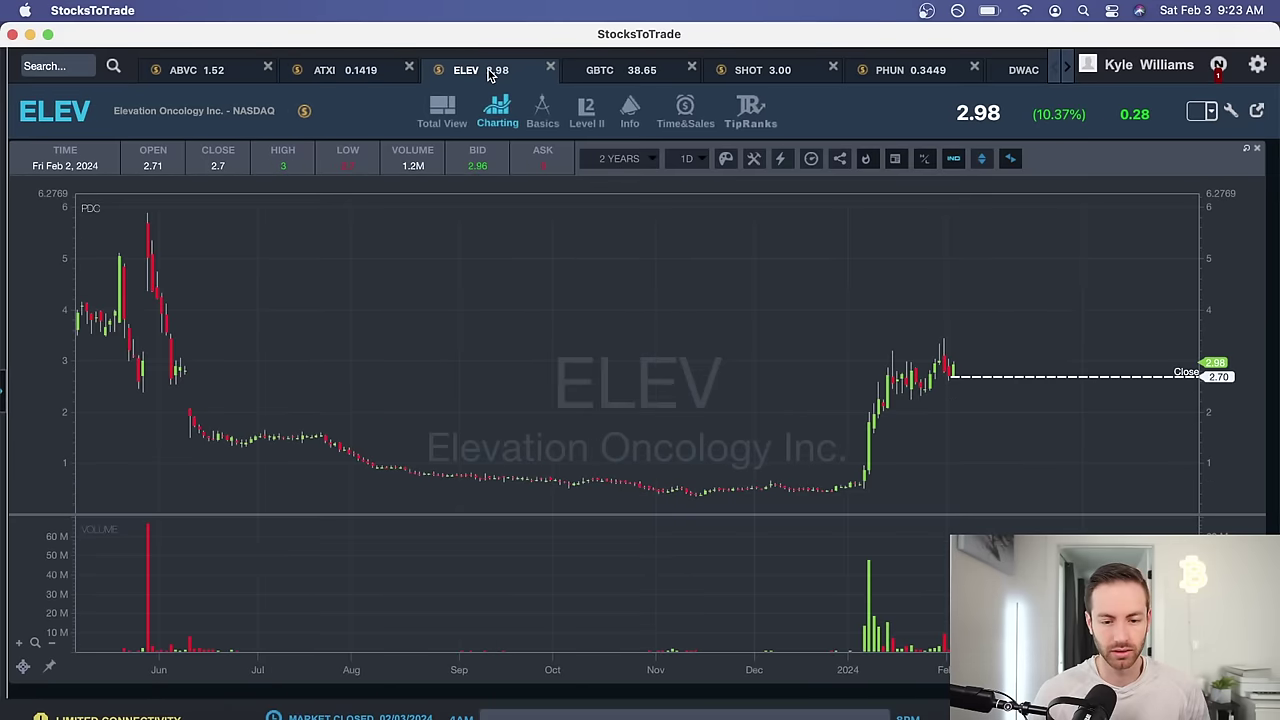
pyautogui.scroll(5, 551, 300)
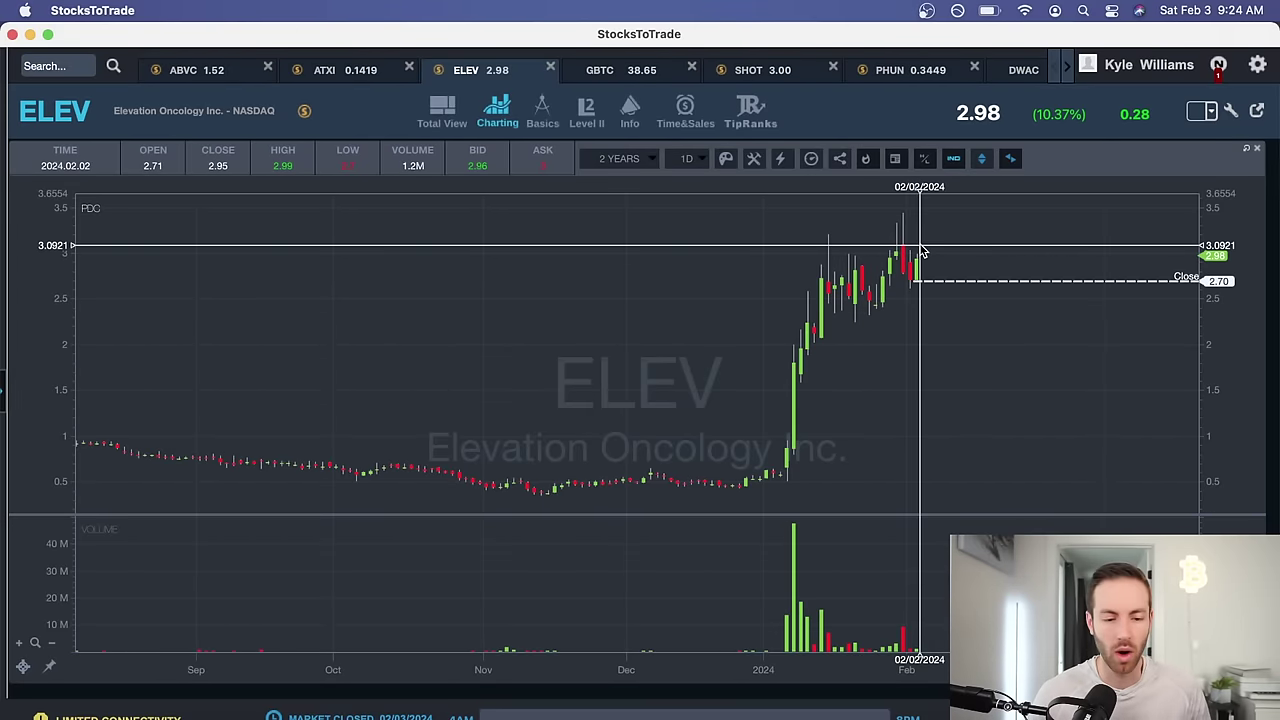
pyautogui.scroll(-5, 900, 320)
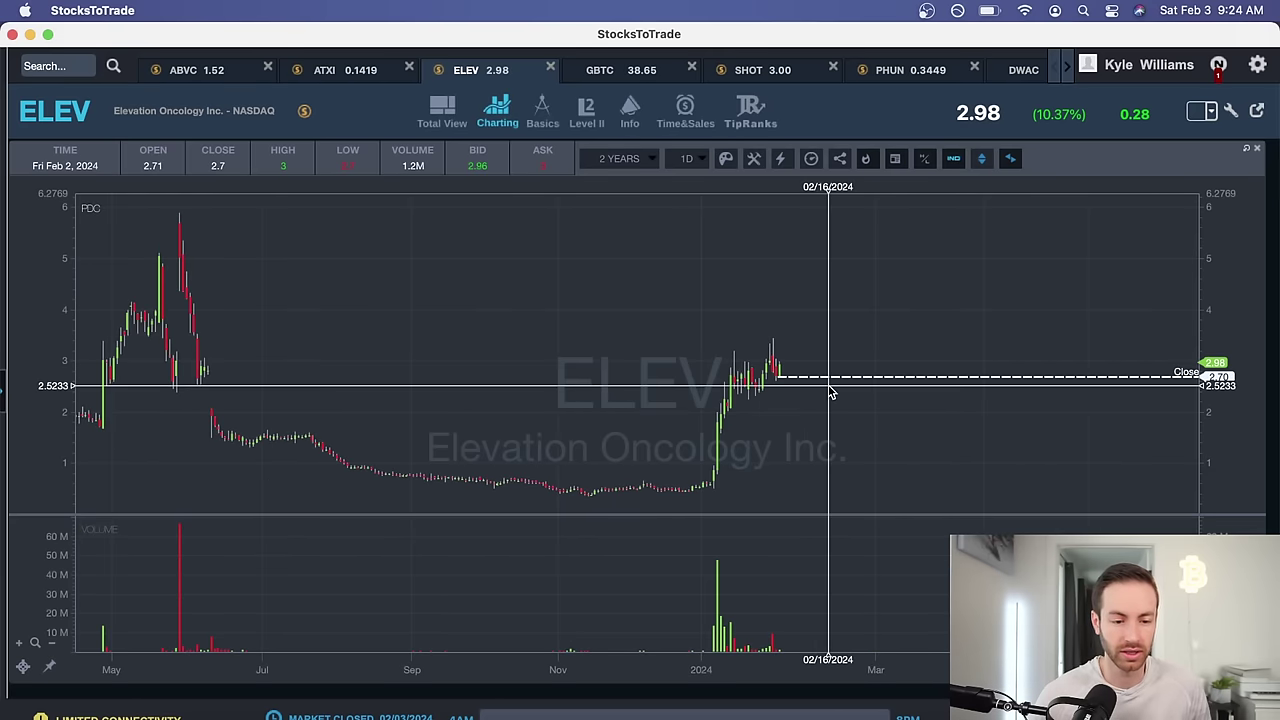
# Step: Load the January 9, 2024 intraday chart for ELEV and examine the session from premarket through the midday spike
pyautogui.scroll(4, 829, 392)
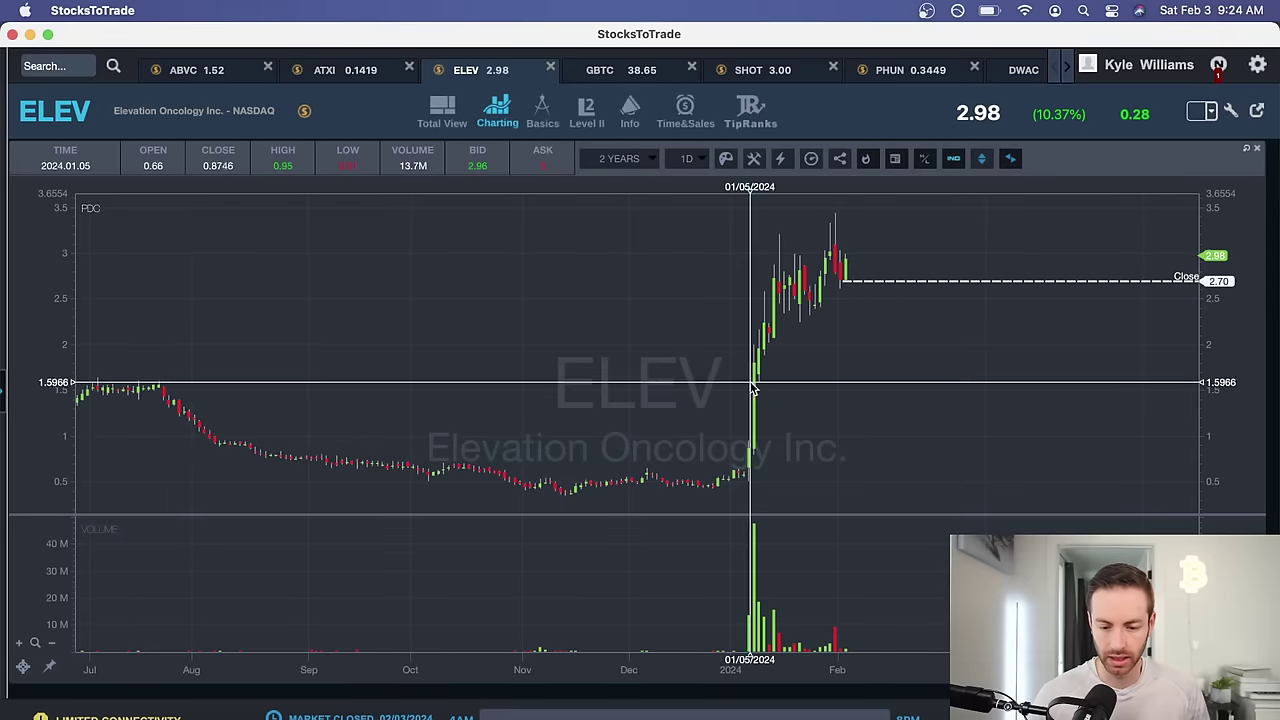
pyautogui.click(617, 158)
pyautogui.click(621, 185)
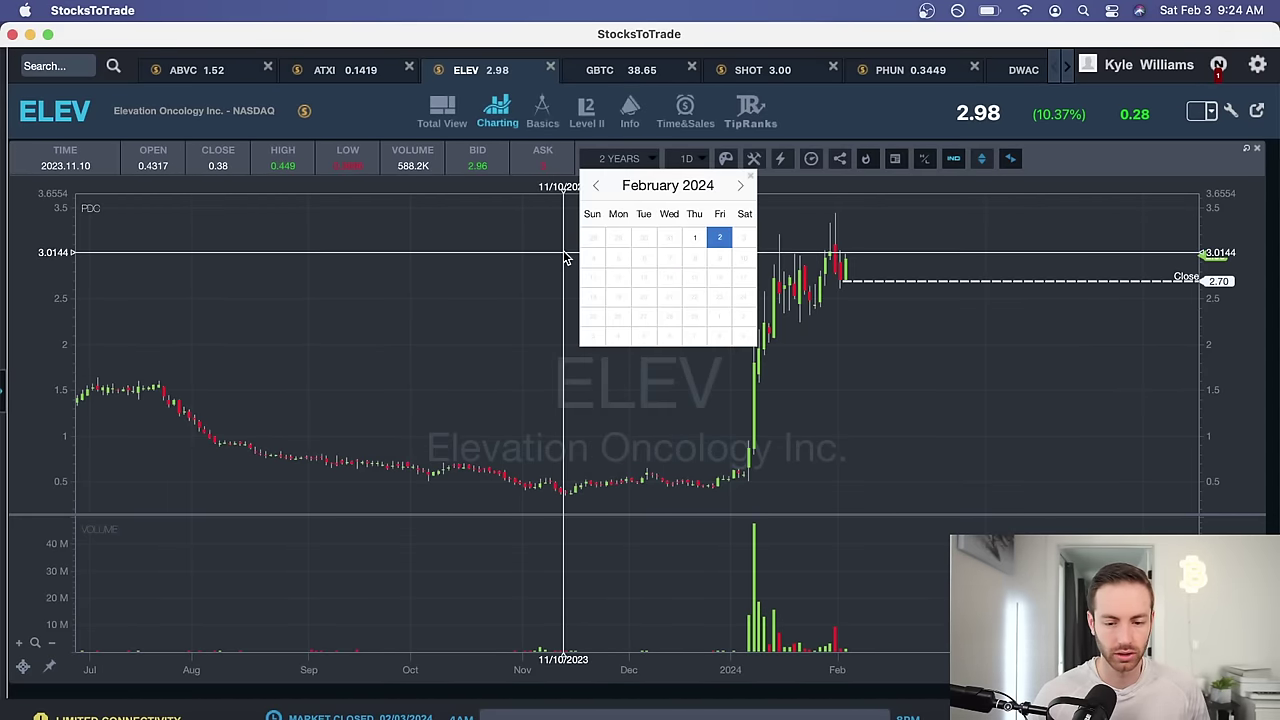
pyautogui.click(596, 185)
pyautogui.click(643, 257)
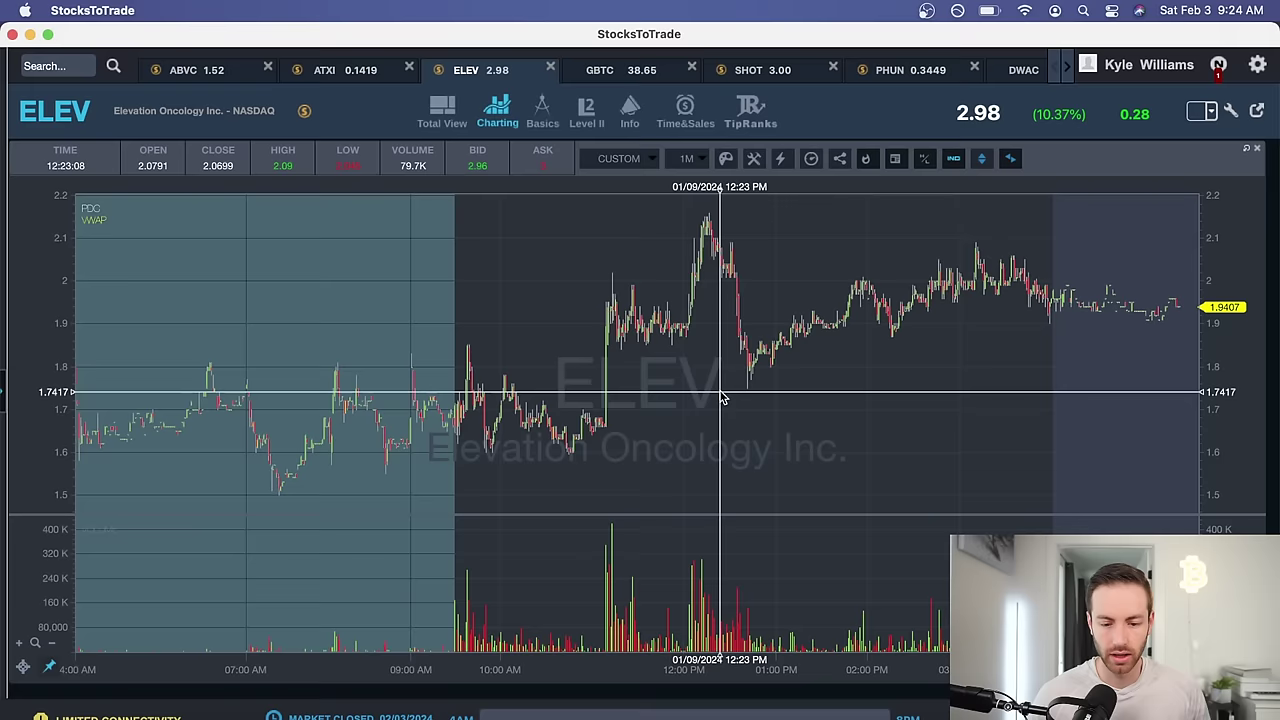
pyautogui.moveTo(600, 414); pyautogui.dragTo(693, 418)
pyautogui.moveTo(540, 385); pyautogui.dragTo(617, 374)
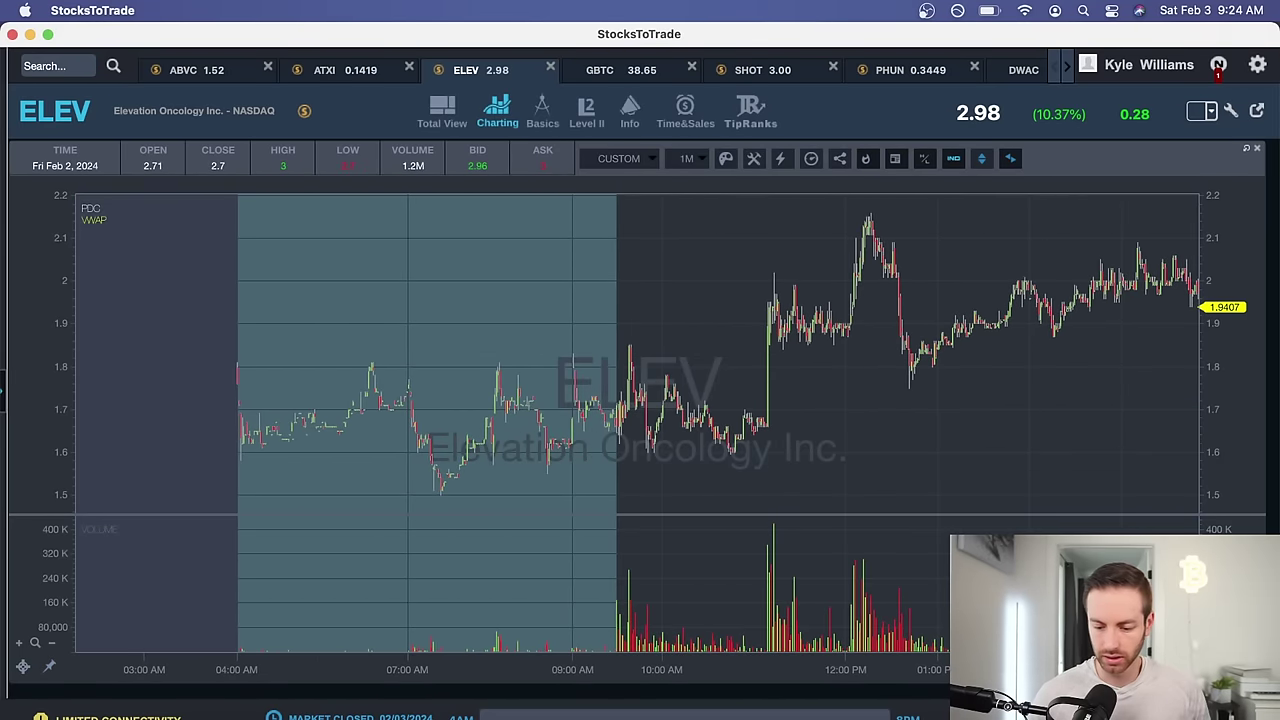
# Step: Enlarge ELEV spike out.png in Preview and highlight the volume burst after 11:00 and the trade markers before 10:00
pyautogui.press('super+Tab')
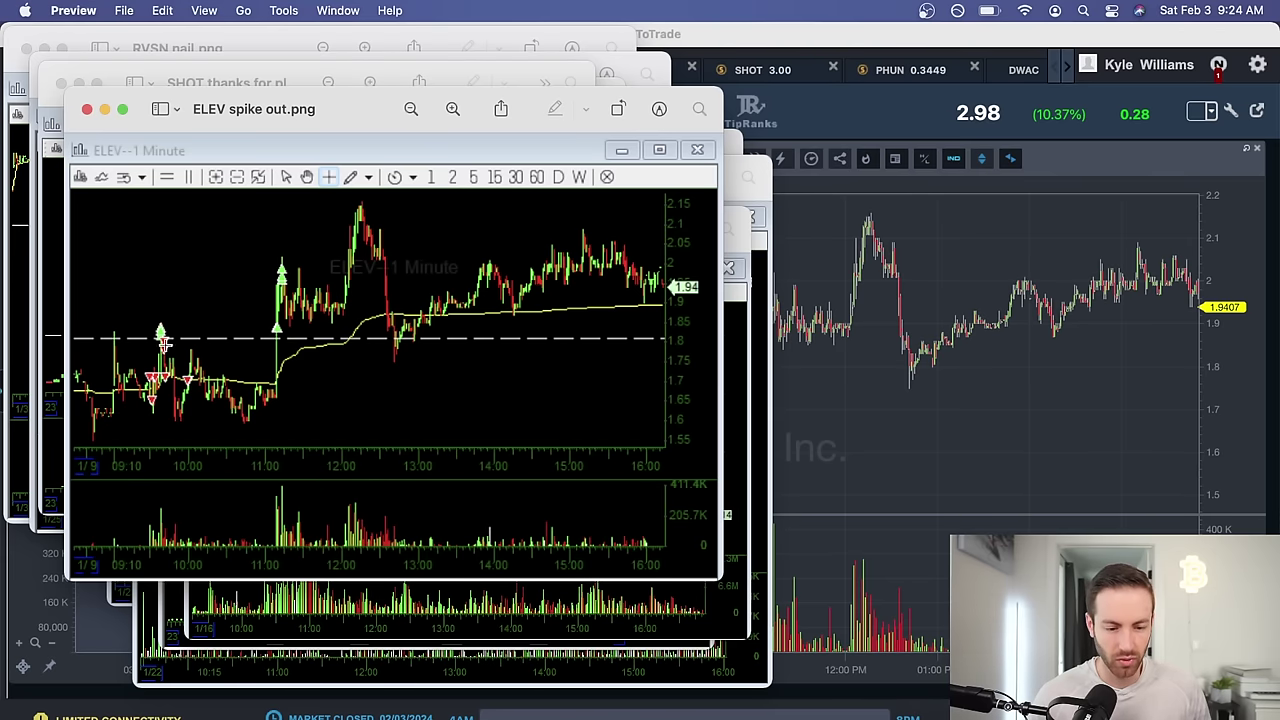
pyautogui.press('super+plus')
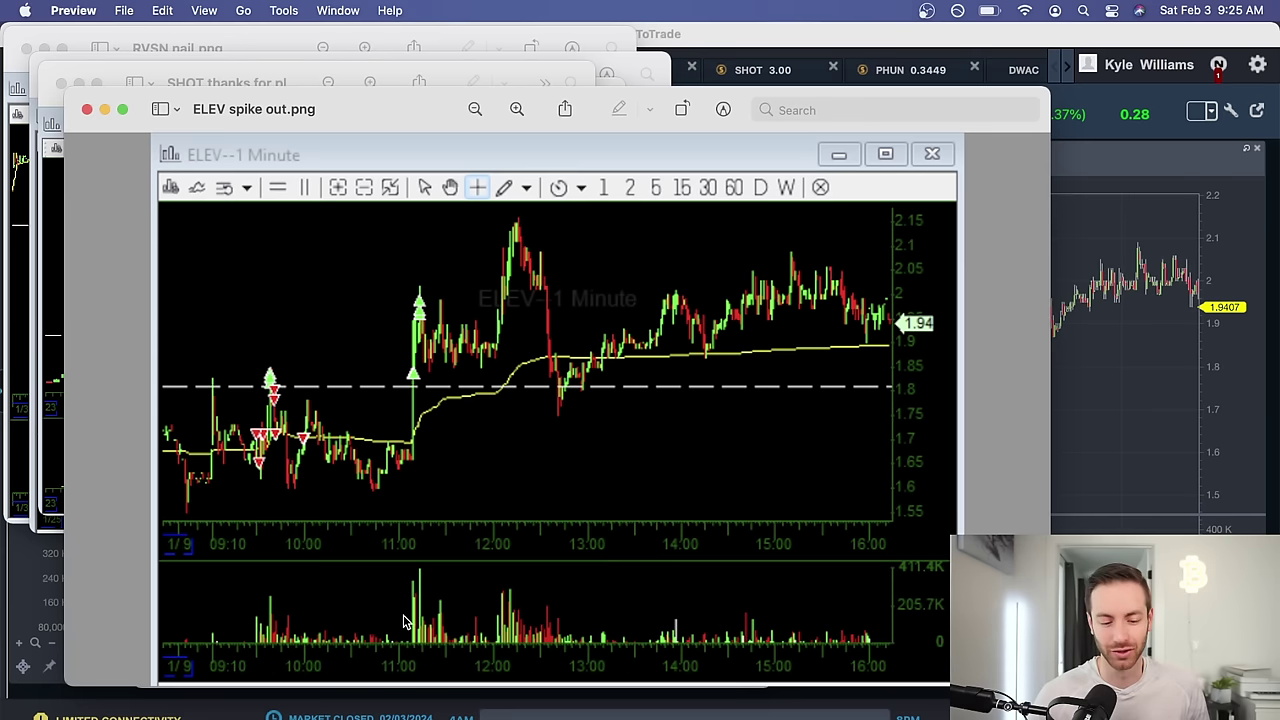
pyautogui.moveTo(380, 575); pyautogui.dragTo(479, 647)
pyautogui.click(432, 496)
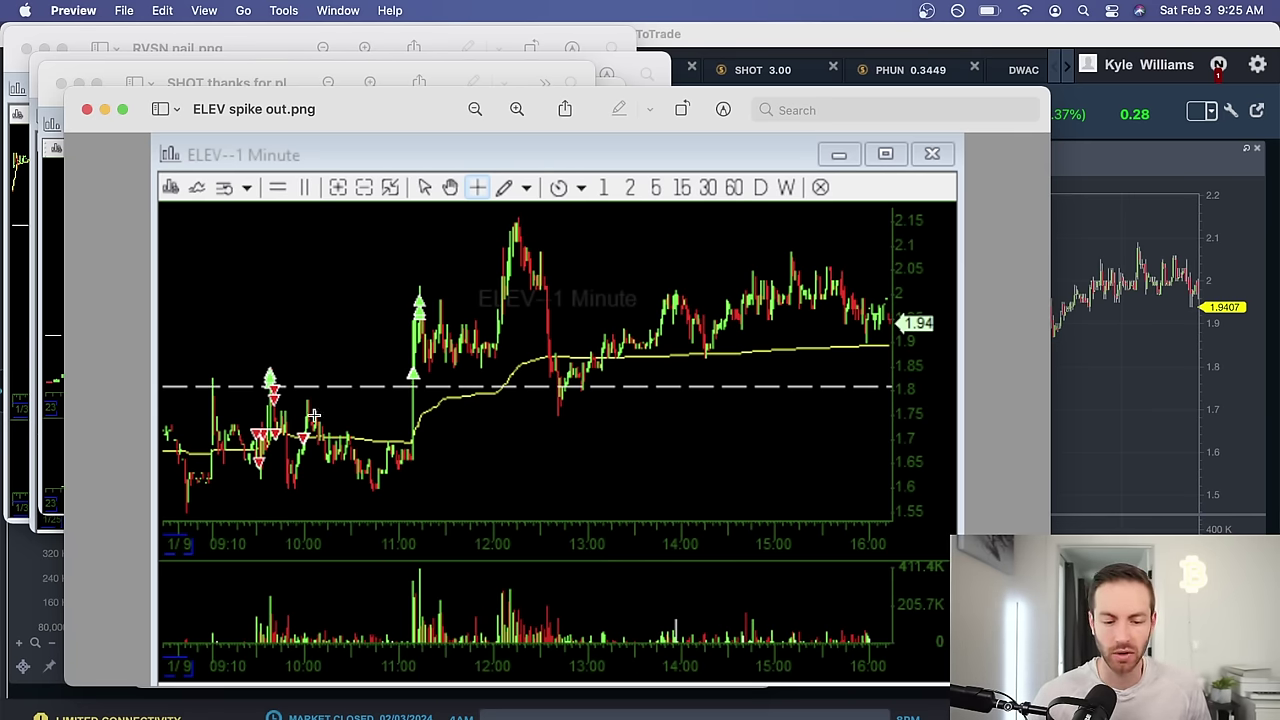
pyautogui.moveTo(245, 375); pyautogui.dragTo(336, 441)
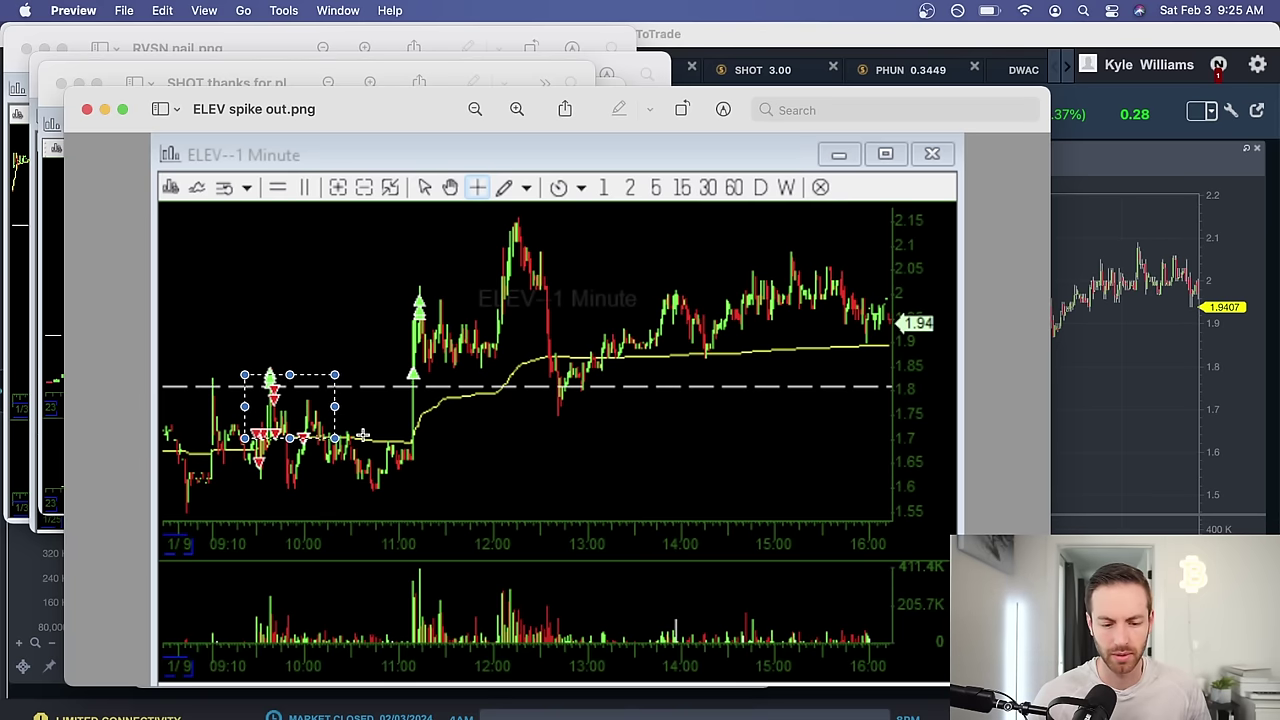
pyautogui.click(362, 435)
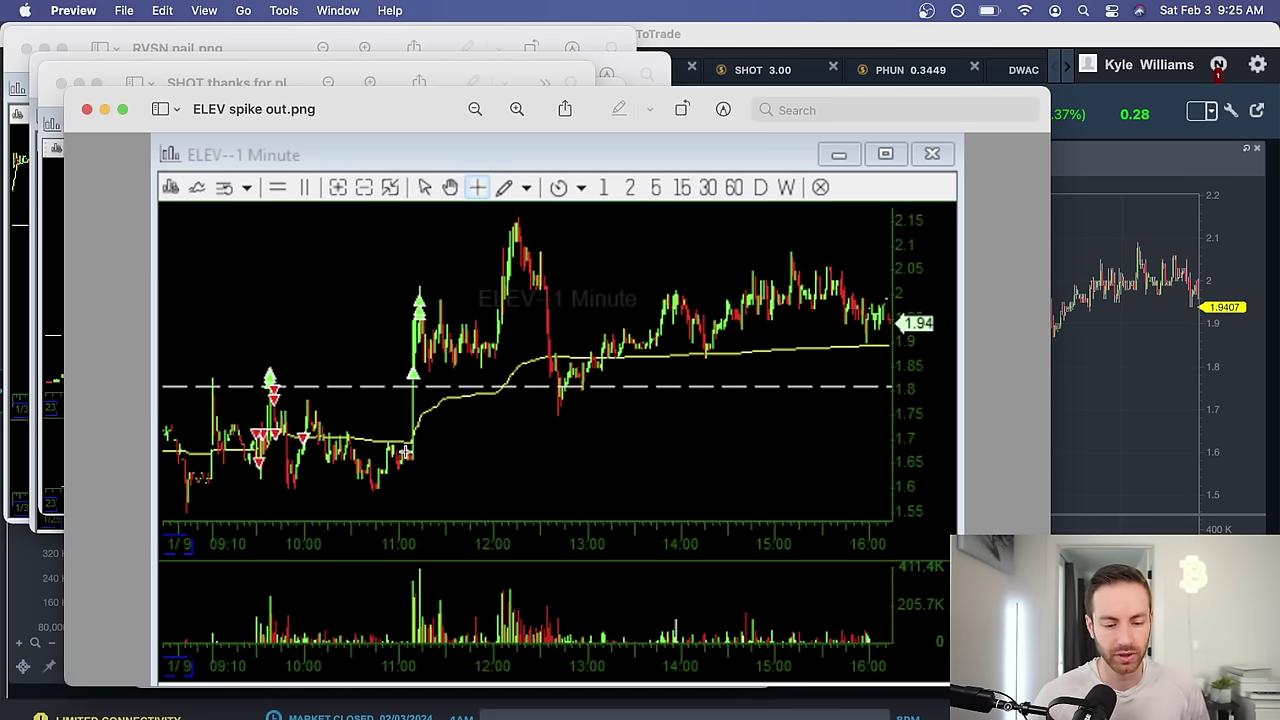
# Step: Highlight the green trade markers on the ELEV spike just after 11:00
pyautogui.moveTo(376, 290); pyautogui.dragTo(457, 400)
pyautogui.click(498, 411)
pyautogui.moveTo(378, 281); pyautogui.dragTo(457, 338)
pyautogui.click(499, 385)
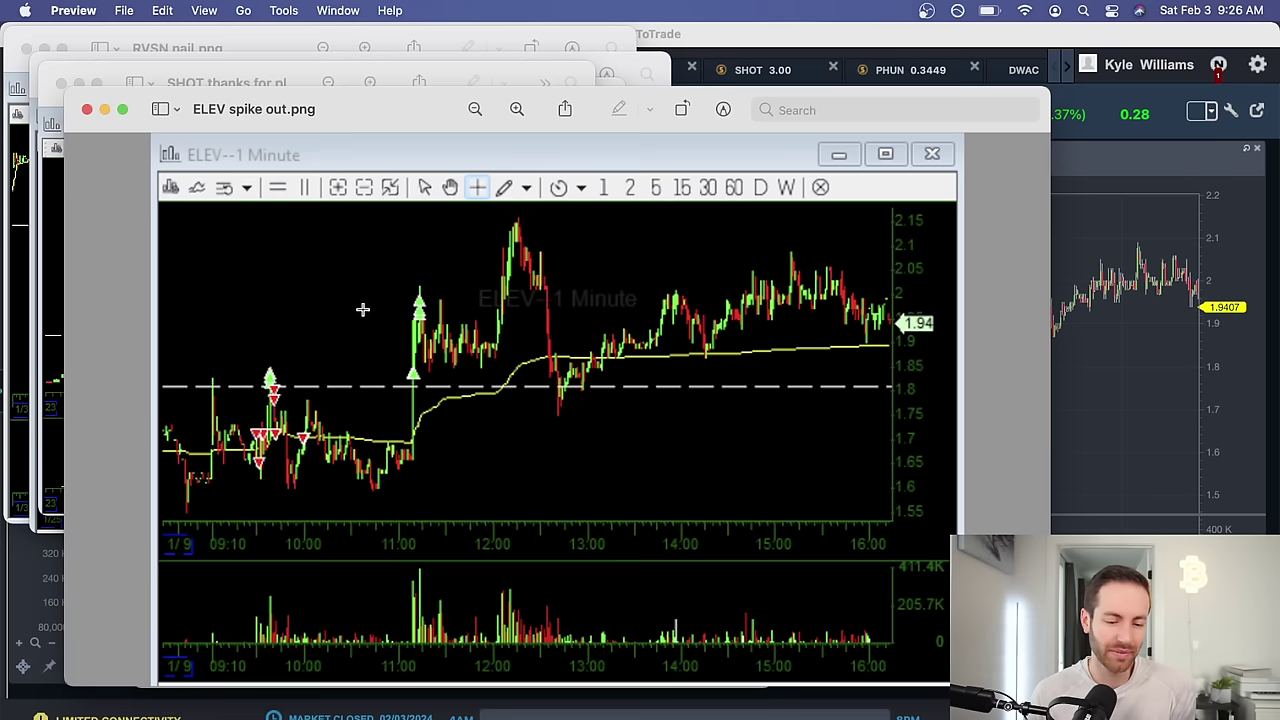
# Step: Compare the morning trade markers with the green markers on the spike after 11:00 by highlighting each group in turn
pyautogui.moveTo(254, 390); pyautogui.dragTo(330, 440)
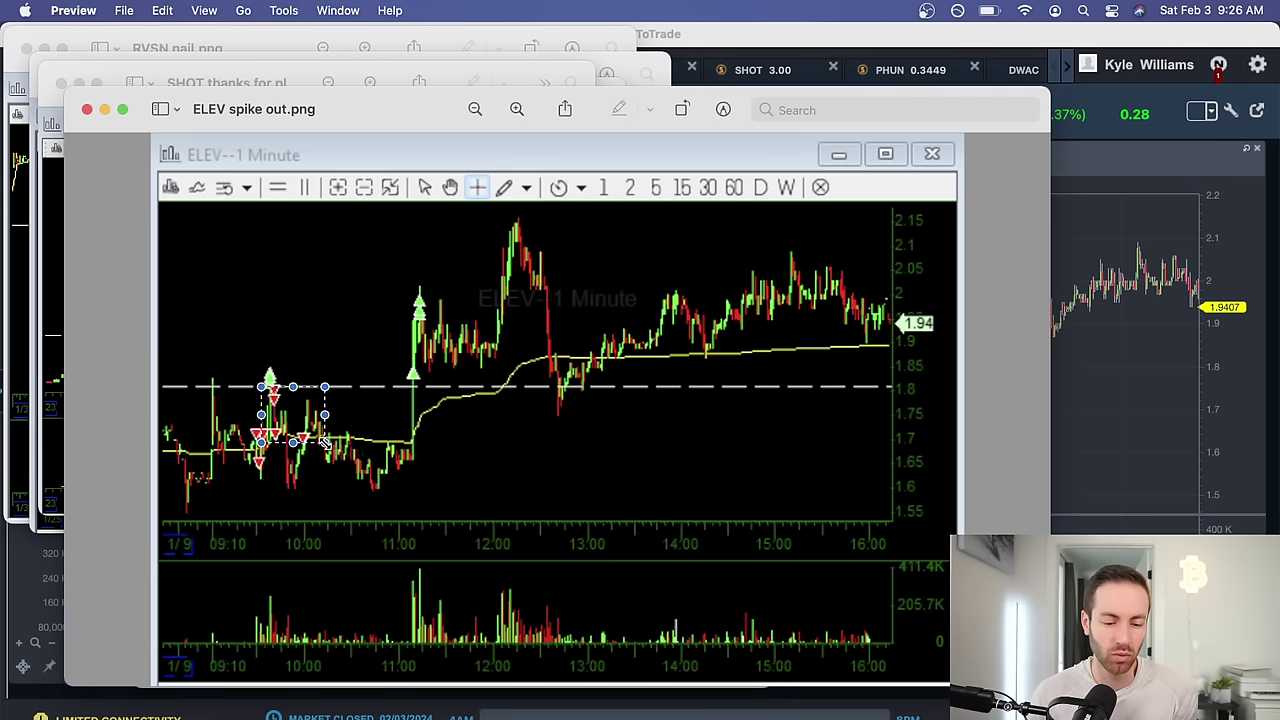
pyautogui.moveTo(369, 291); pyautogui.dragTo(441, 386)
pyautogui.click(377, 406)
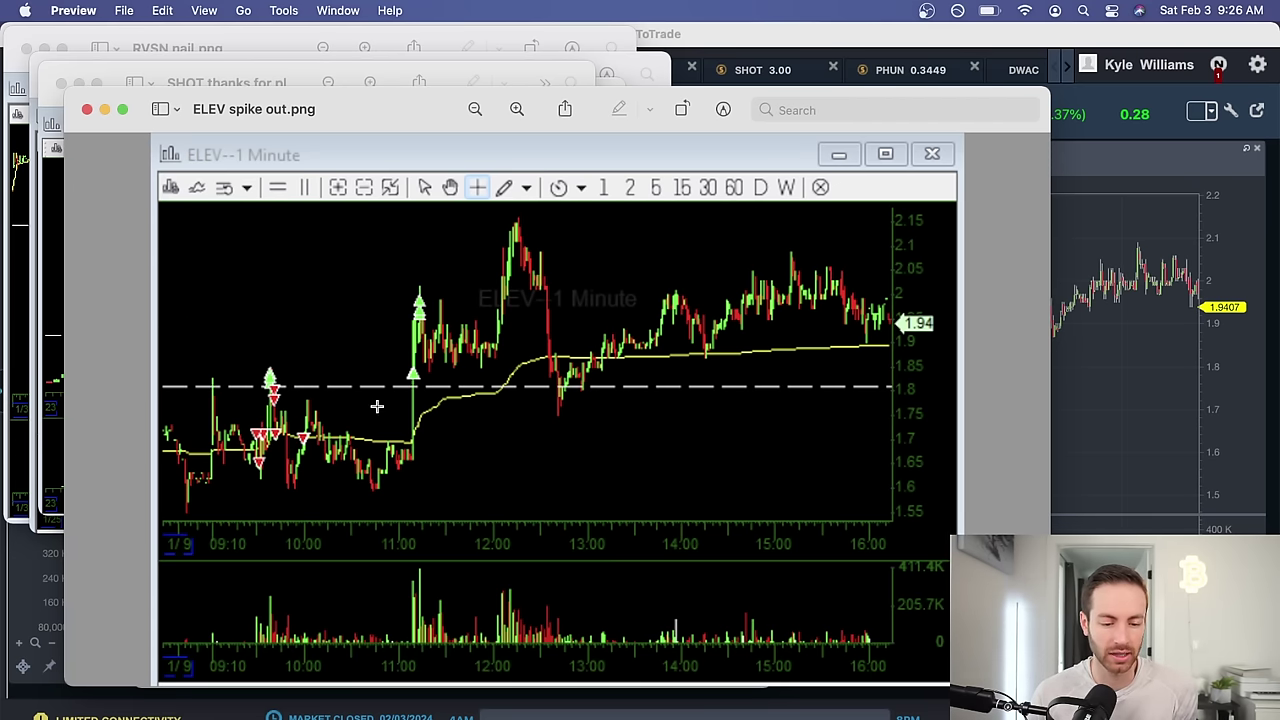
pyautogui.moveTo(230, 362); pyautogui.dragTo(278, 471)
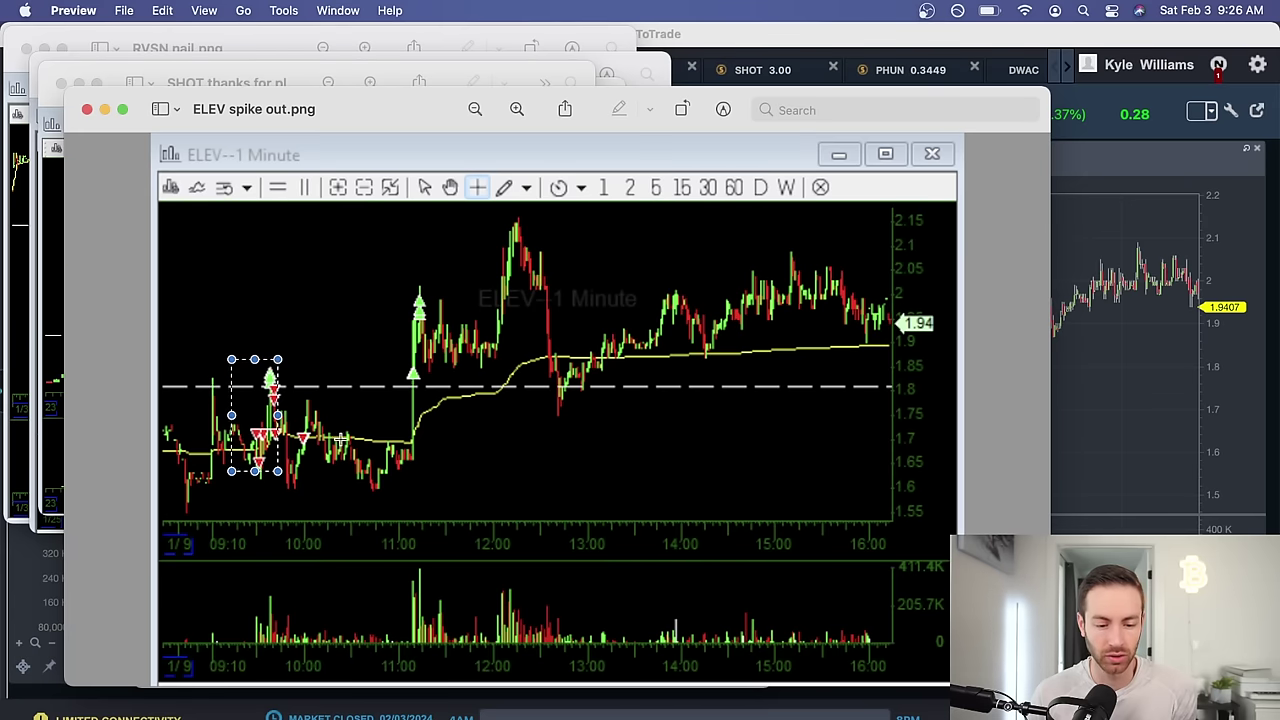
pyautogui.click(351, 371)
pyautogui.moveTo(406, 294); pyautogui.dragTo(448, 380)
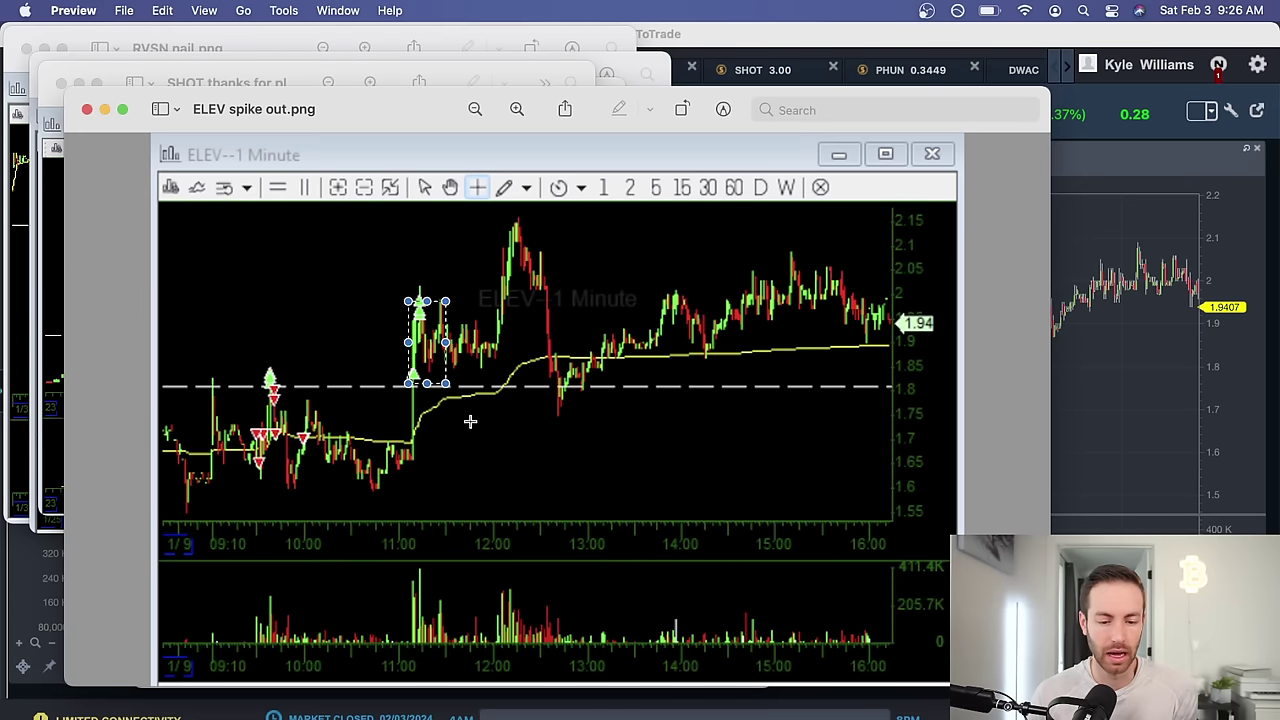
pyautogui.click(465, 418)
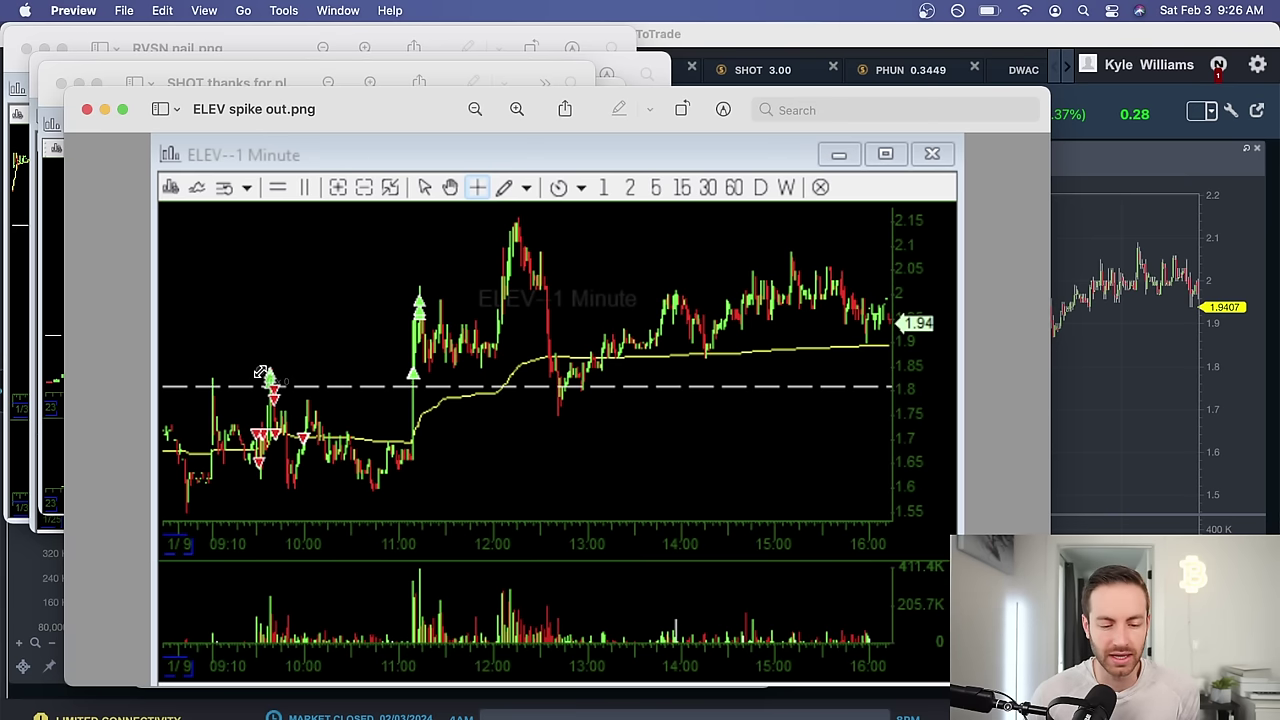
# Step: Highlight the cluster of red and green markers before 10:00 and the separate red marker at 10:00
pyautogui.moveTo(260, 371); pyautogui.dragTo(325, 485)
pyautogui.click(363, 503)
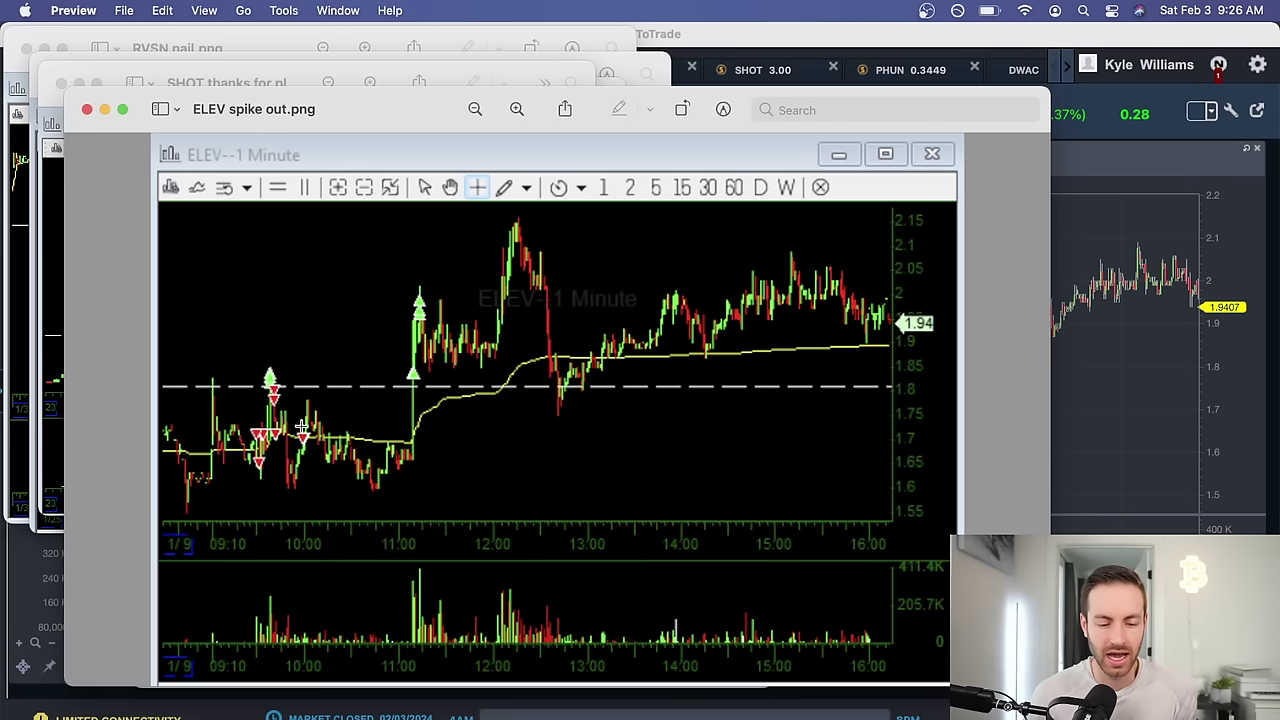
pyautogui.moveTo(291, 401); pyautogui.dragTo(343, 457)
pyautogui.click(343, 475)
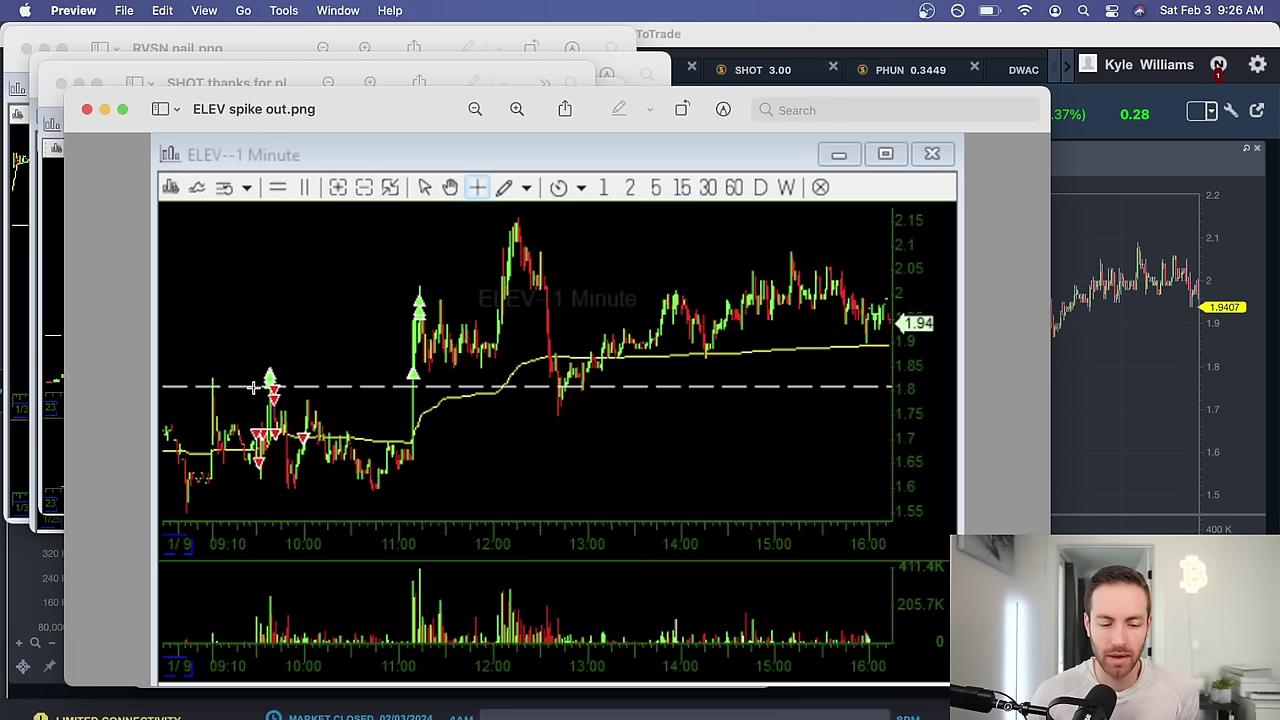
pyautogui.moveTo(260, 381); pyautogui.dragTo(288, 449)
pyautogui.click(317, 489)
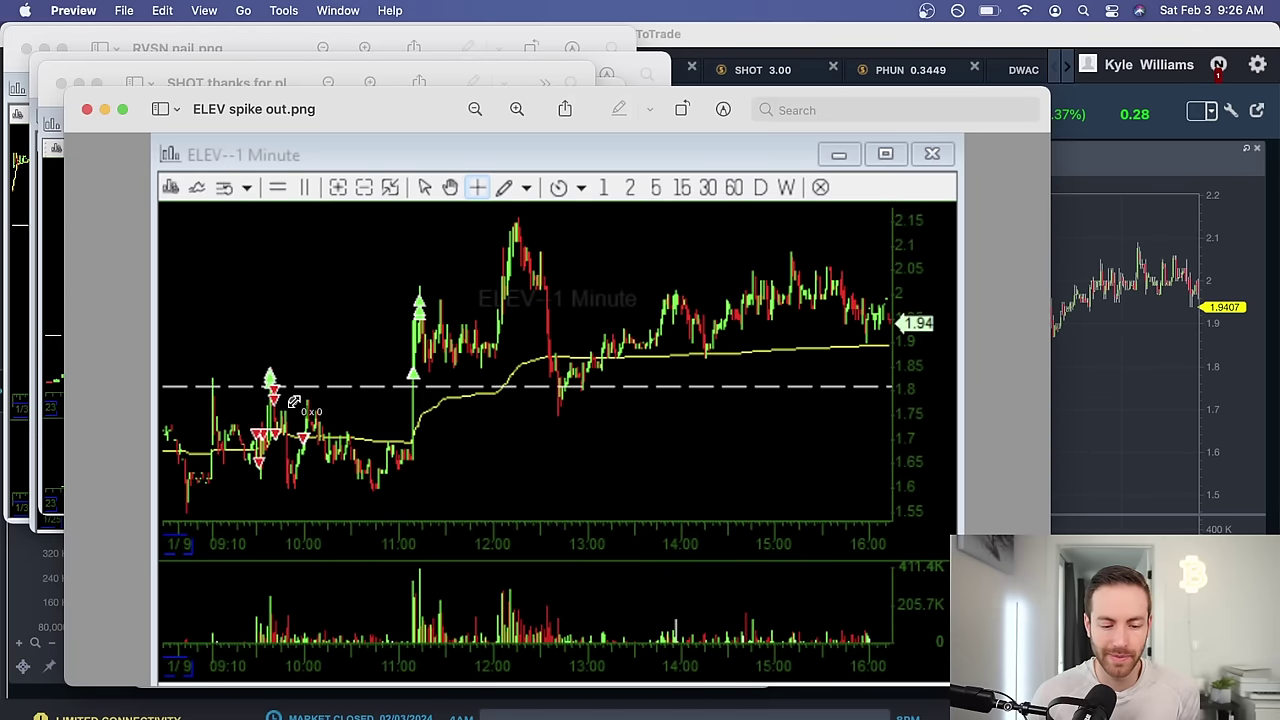
# Step: Highlight the price action around the red 10:00 marker and the area beneath the lows leading up to the 11:00 spike
pyautogui.moveTo(293, 401); pyautogui.dragTo(338, 452)
pyautogui.click(338, 452)
pyautogui.moveTo(304, 409); pyautogui.dragTo(352, 447)
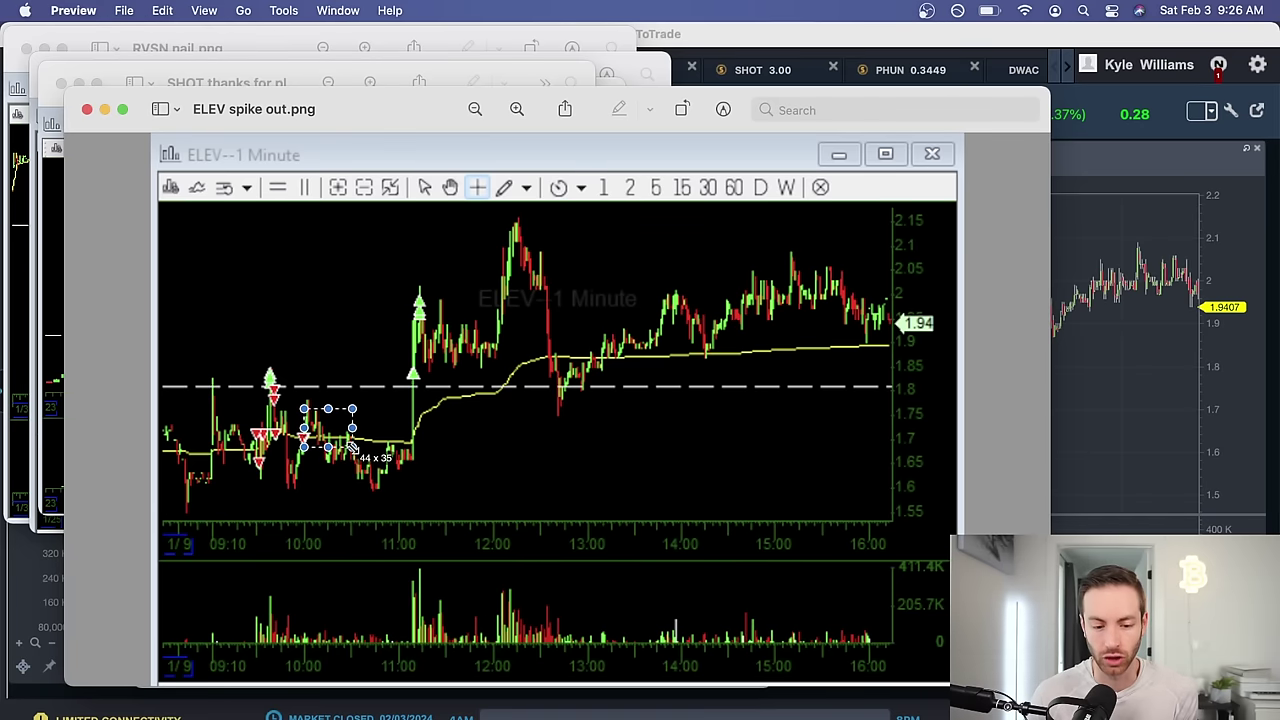
pyautogui.click(373, 494)
pyautogui.moveTo(338, 458); pyautogui.dragTo(439, 508)
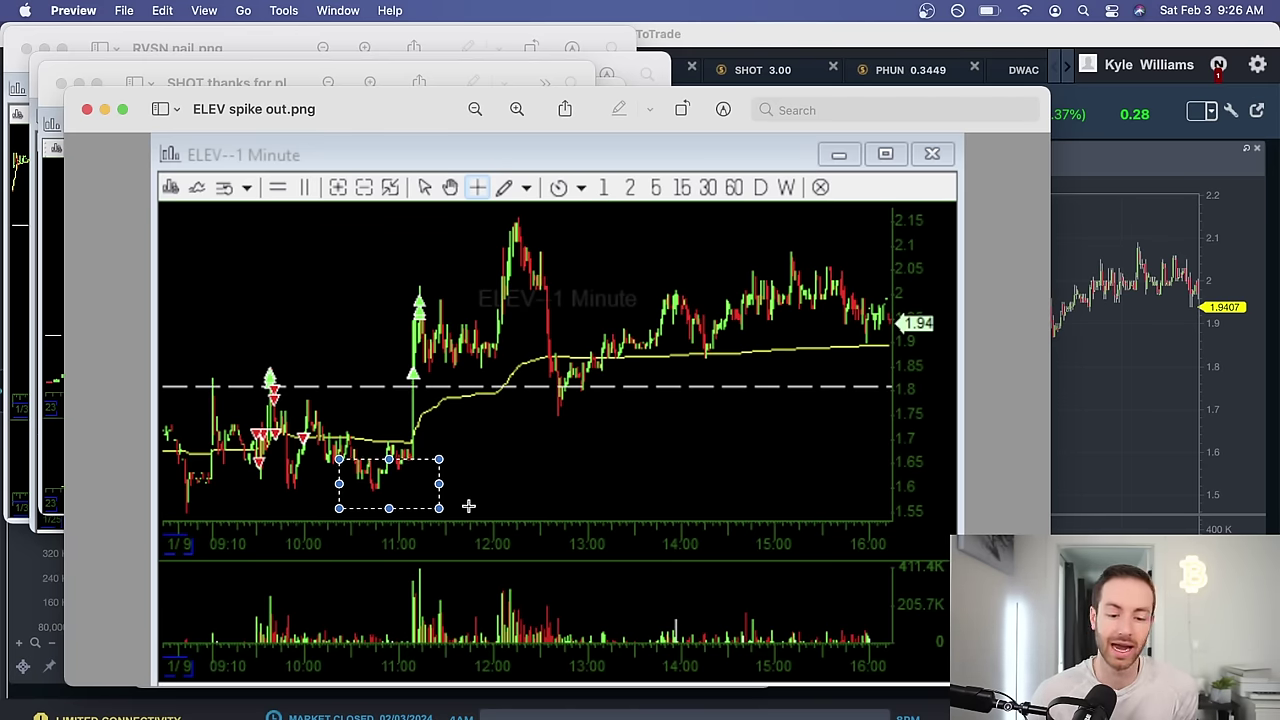
pyautogui.click(469, 507)
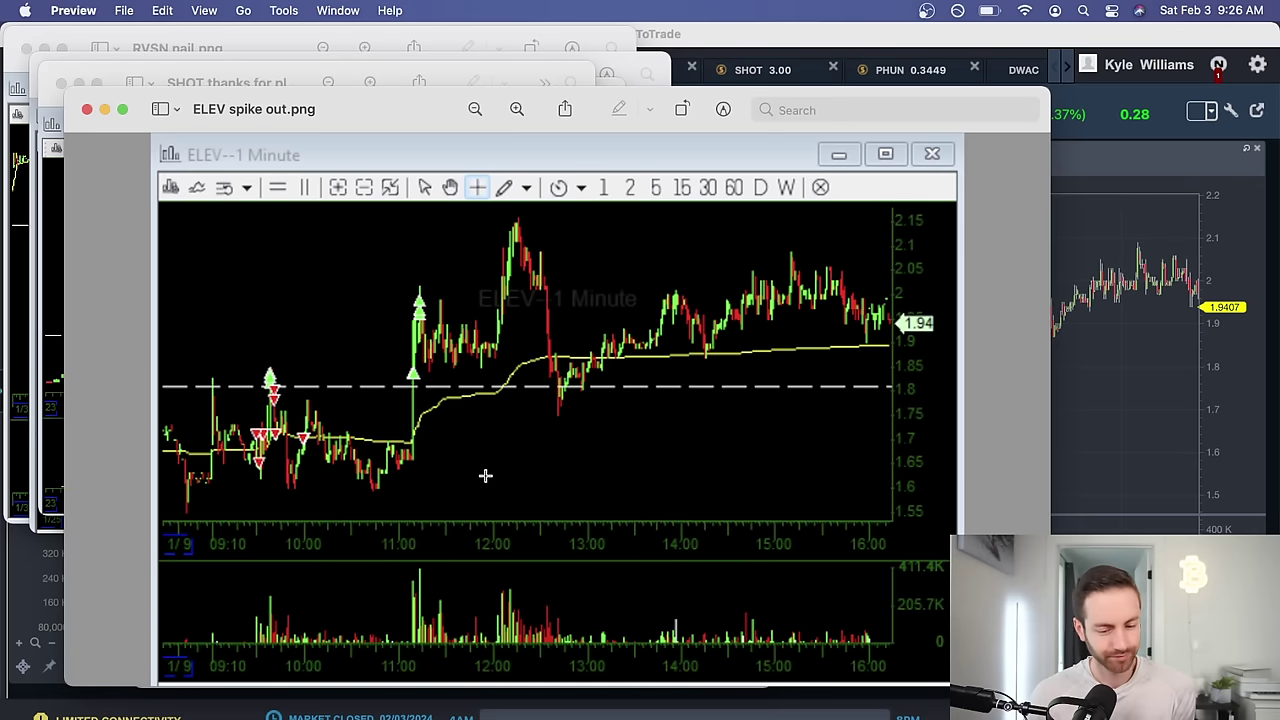
# Step: Highlight the post-11:00 spike and the morning green markers, focus on the lowest green spike marker, and close the ELEV image
pyautogui.moveTo(374, 281); pyautogui.dragTo(488, 427)
pyautogui.click(569, 430)
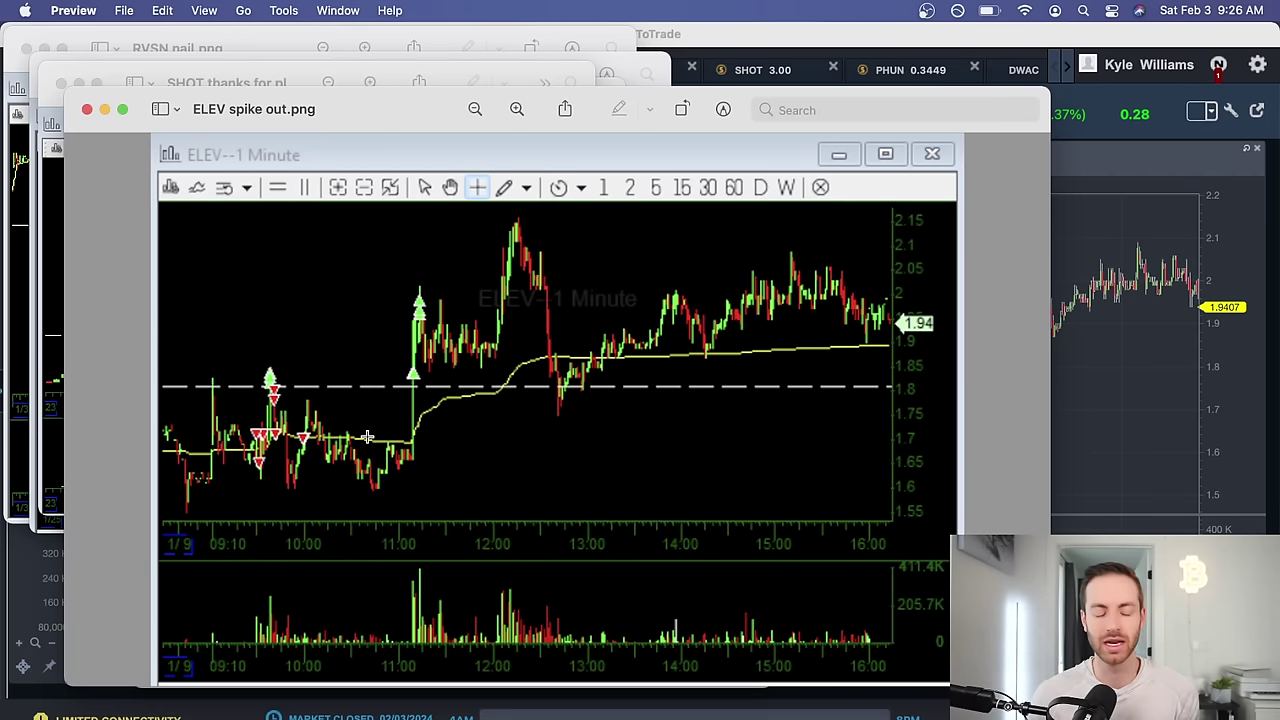
pyautogui.moveTo(240, 360); pyautogui.dragTo(312, 401)
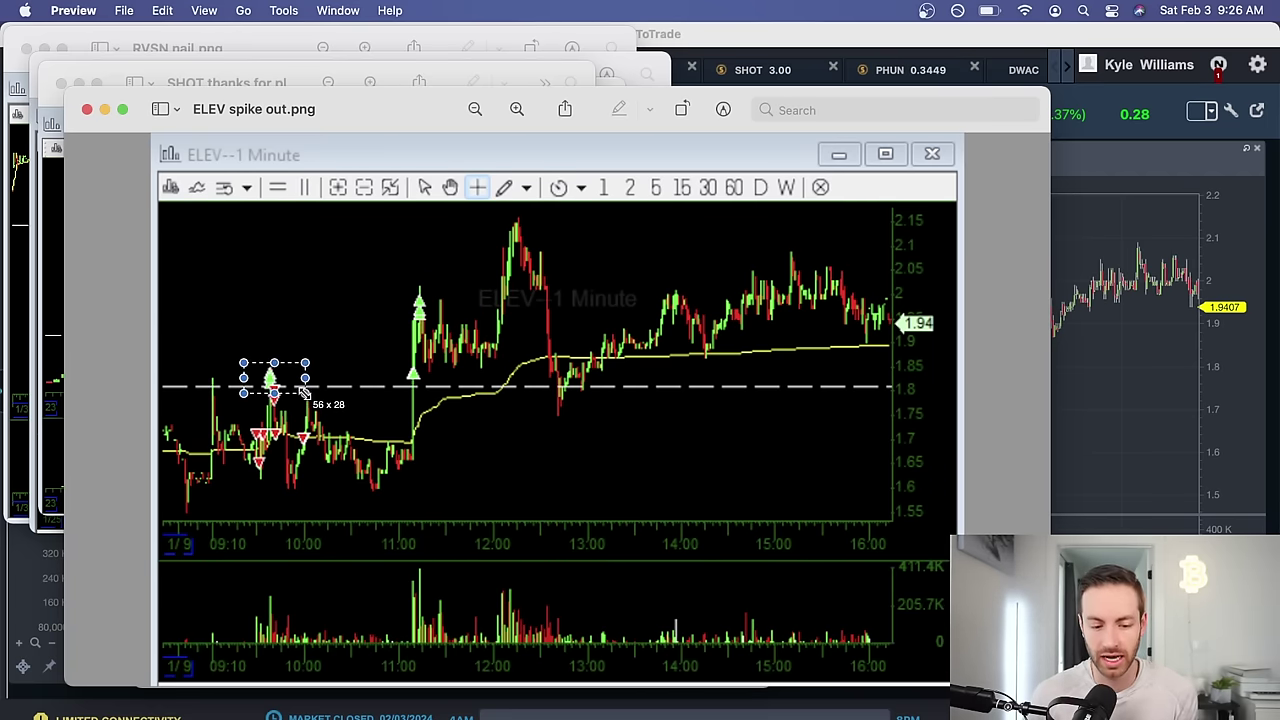
pyautogui.click(206, 300)
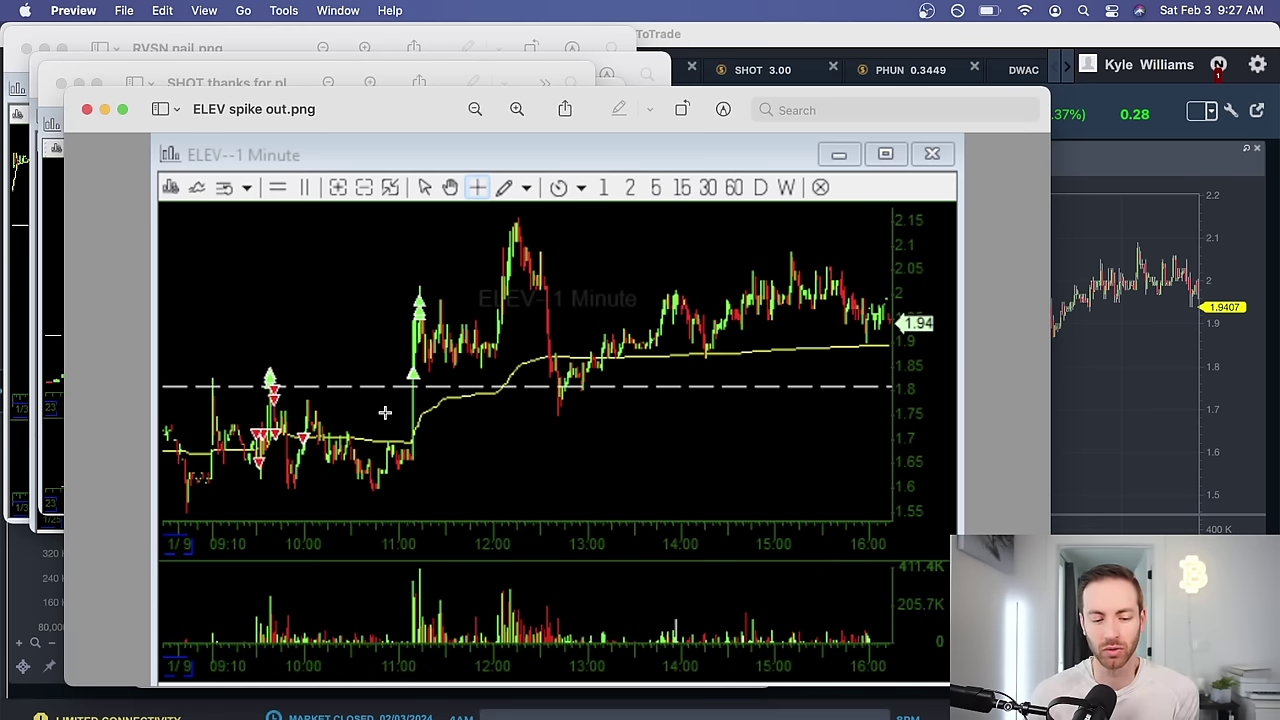
pyautogui.moveTo(406, 277)
pyautogui.mouseDown()
pyautogui.moveTo(431, 334)
pyautogui.moveTo(445, 336)
pyautogui.moveTo(457, 386)
pyautogui.mouseUp()
pyautogui.click(451, 384)
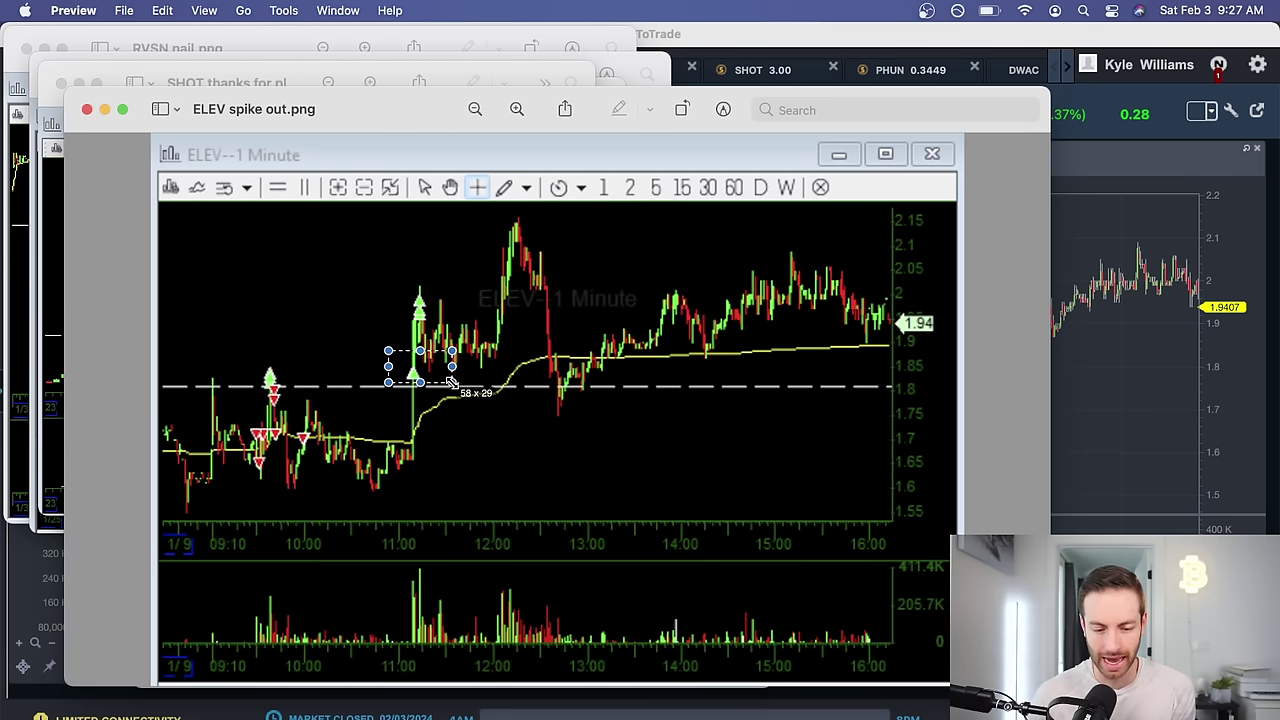
pyautogui.click(501, 435)
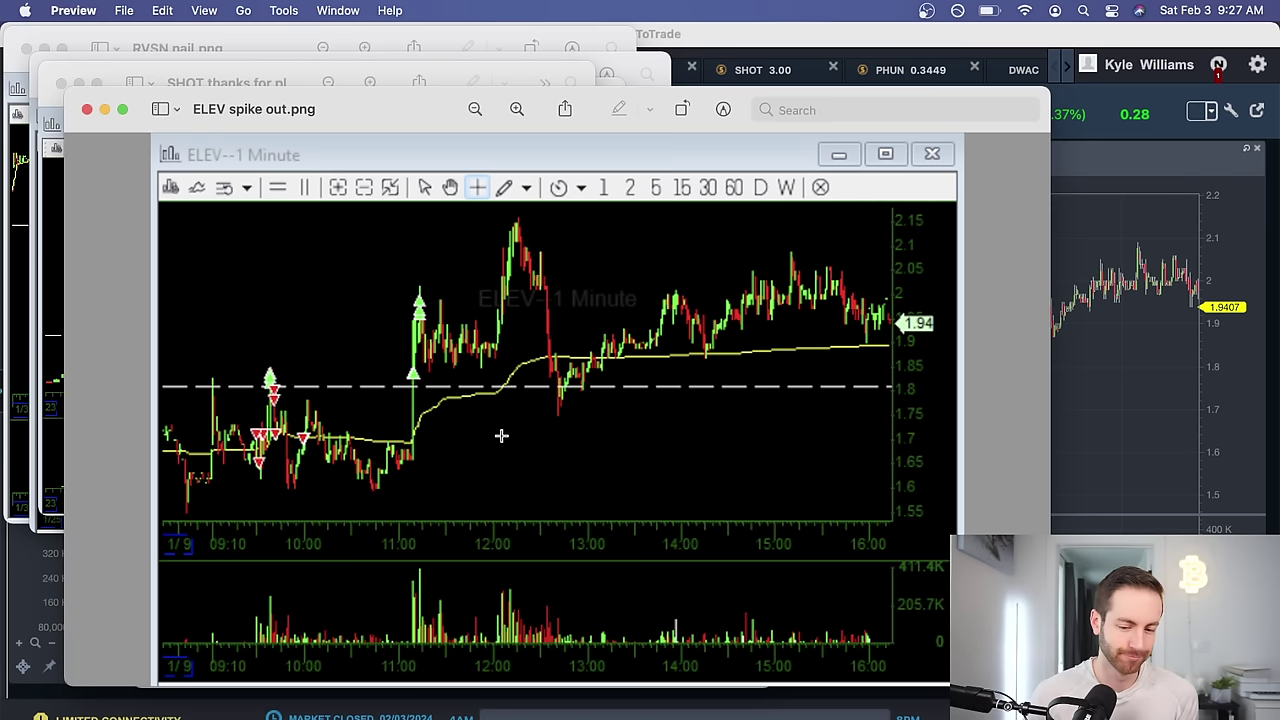
pyautogui.click(86, 111)
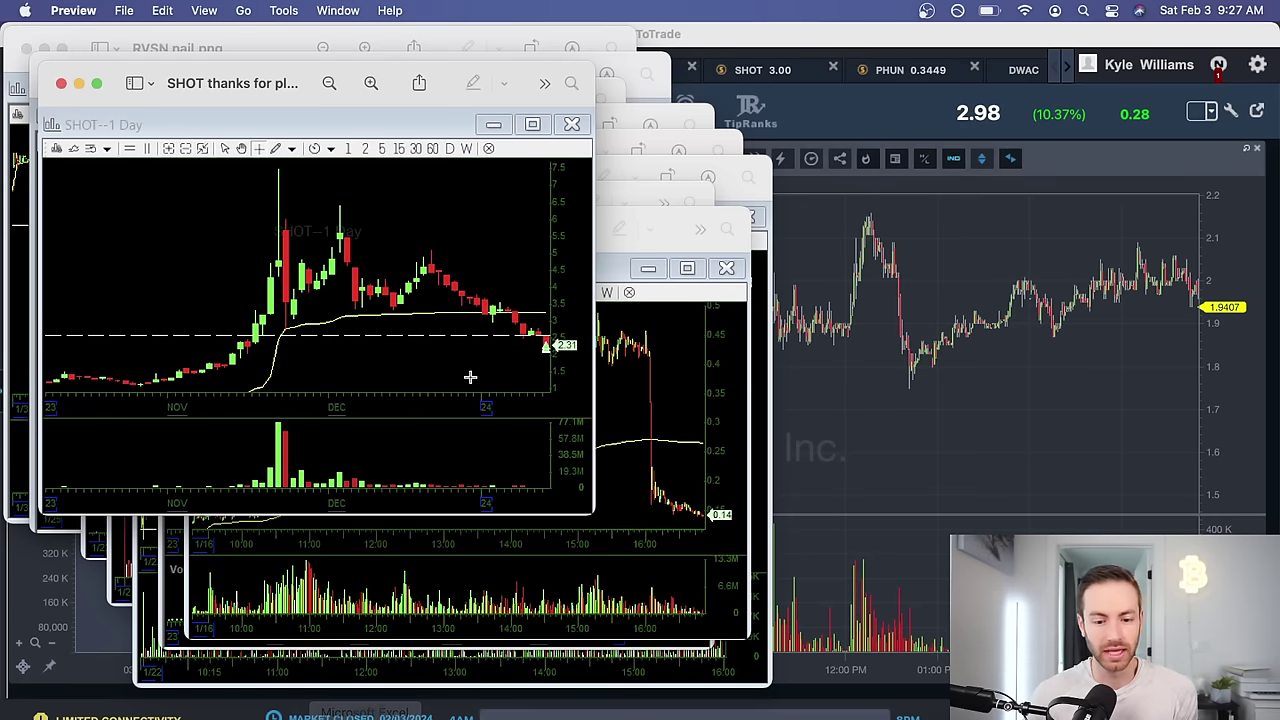
# Step: Return to Excel and inspect the January 9 result and the January 11–12 results in the January 2024 table
pyautogui.click(365, 716)
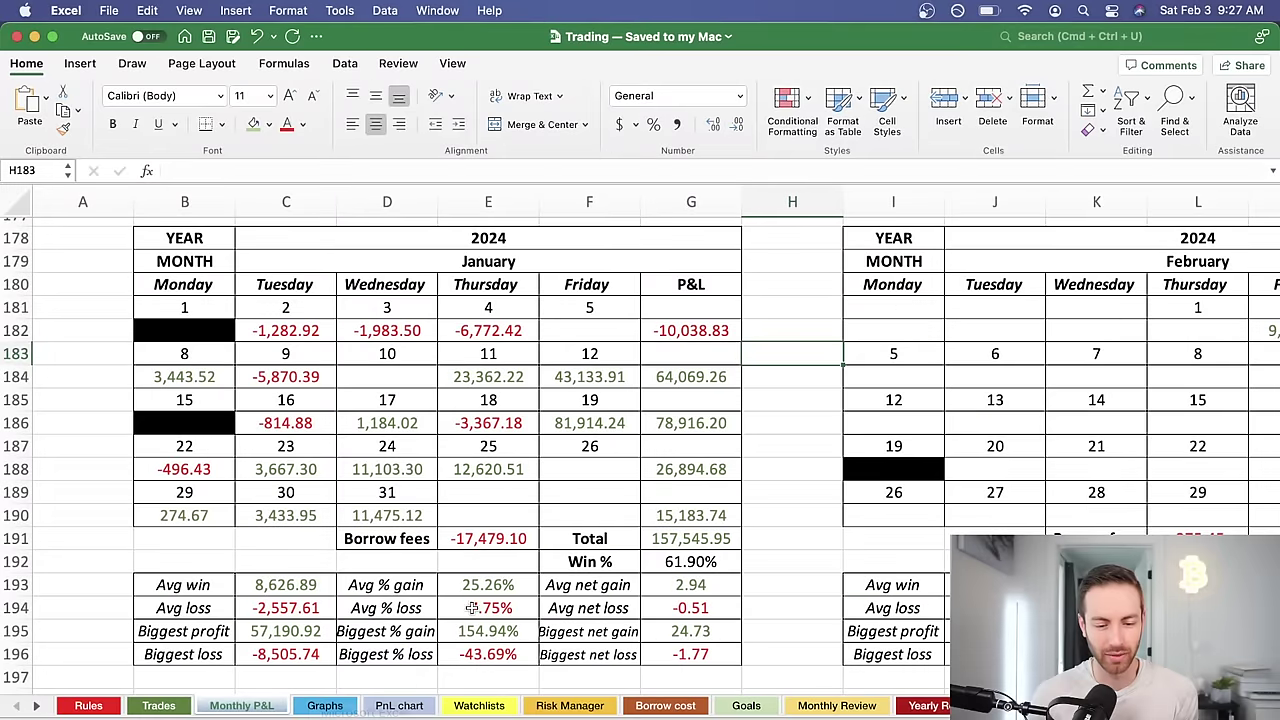
pyautogui.click(289, 379)
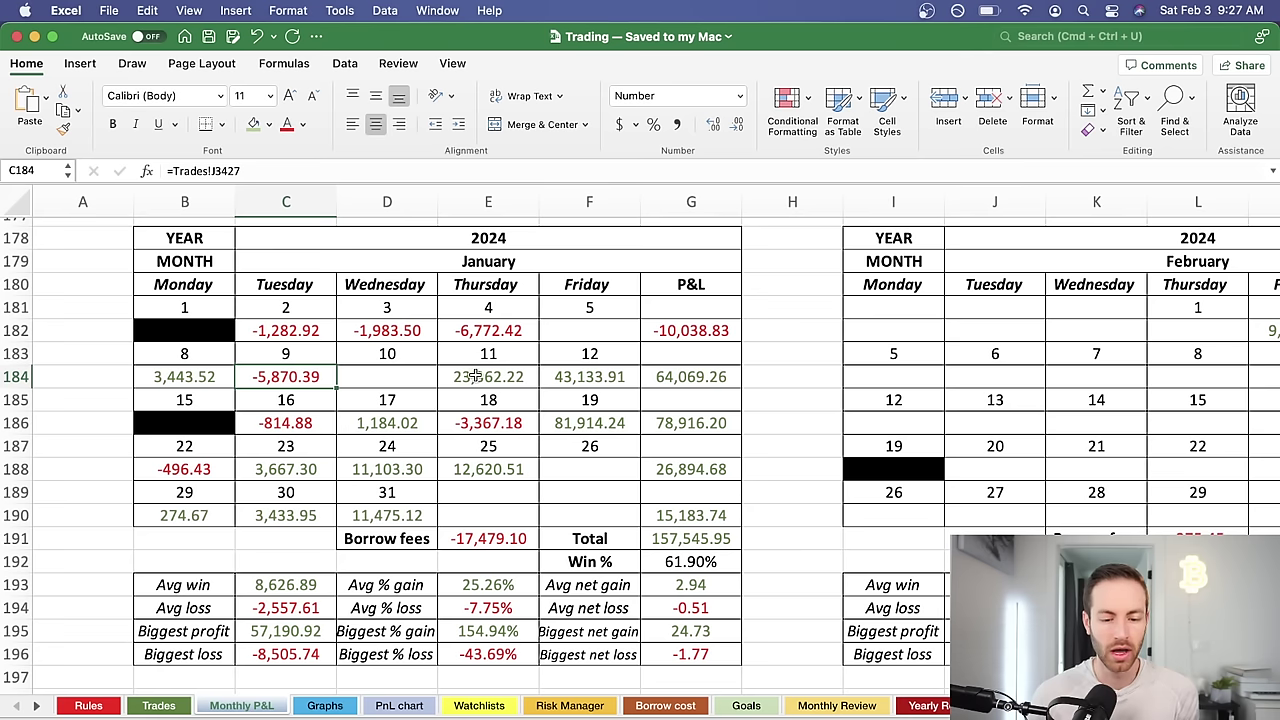
pyautogui.moveTo(474, 377); pyautogui.dragTo(560, 378)
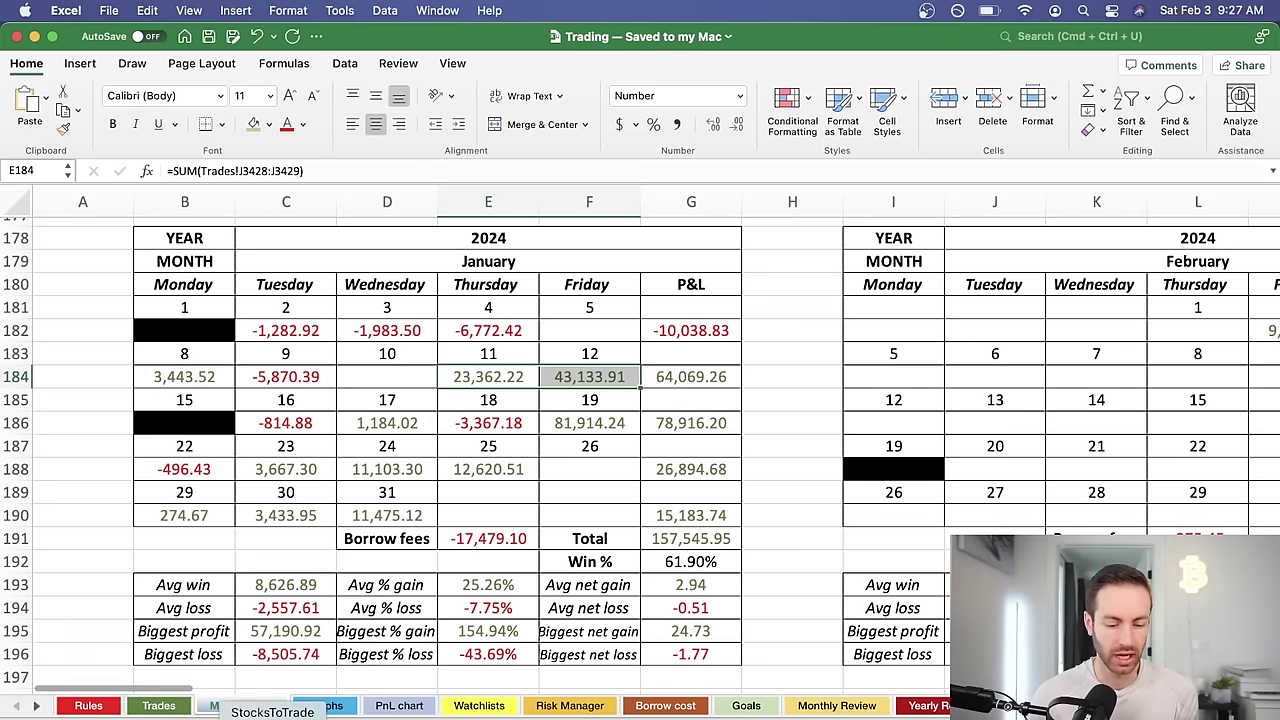
# Step: Switch to StocksToTrade and examine the 2023 price history and the rise into January 2024 on the one-year daily GBTC chart
pyautogui.click(273, 716)
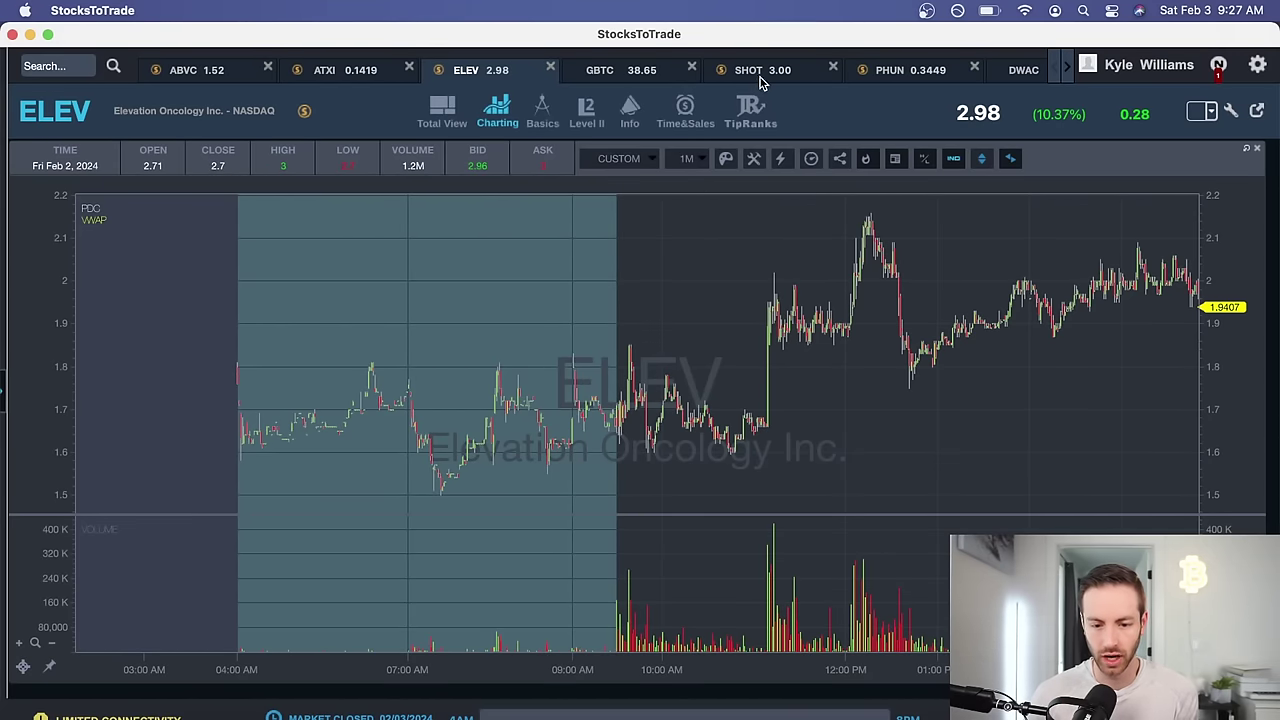
pyautogui.click(639, 72)
pyautogui.moveTo(735, 410); pyautogui.dragTo(715, 412)
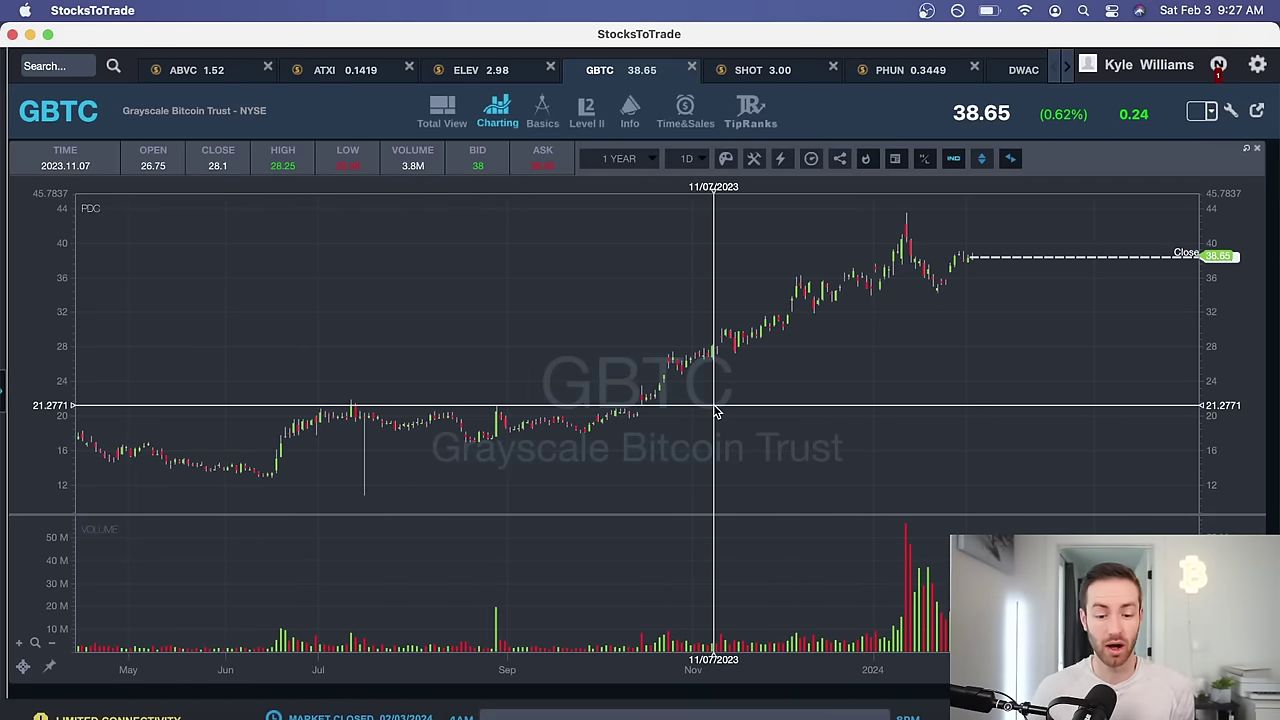
pyautogui.moveTo(666, 410); pyautogui.dragTo(740, 395)
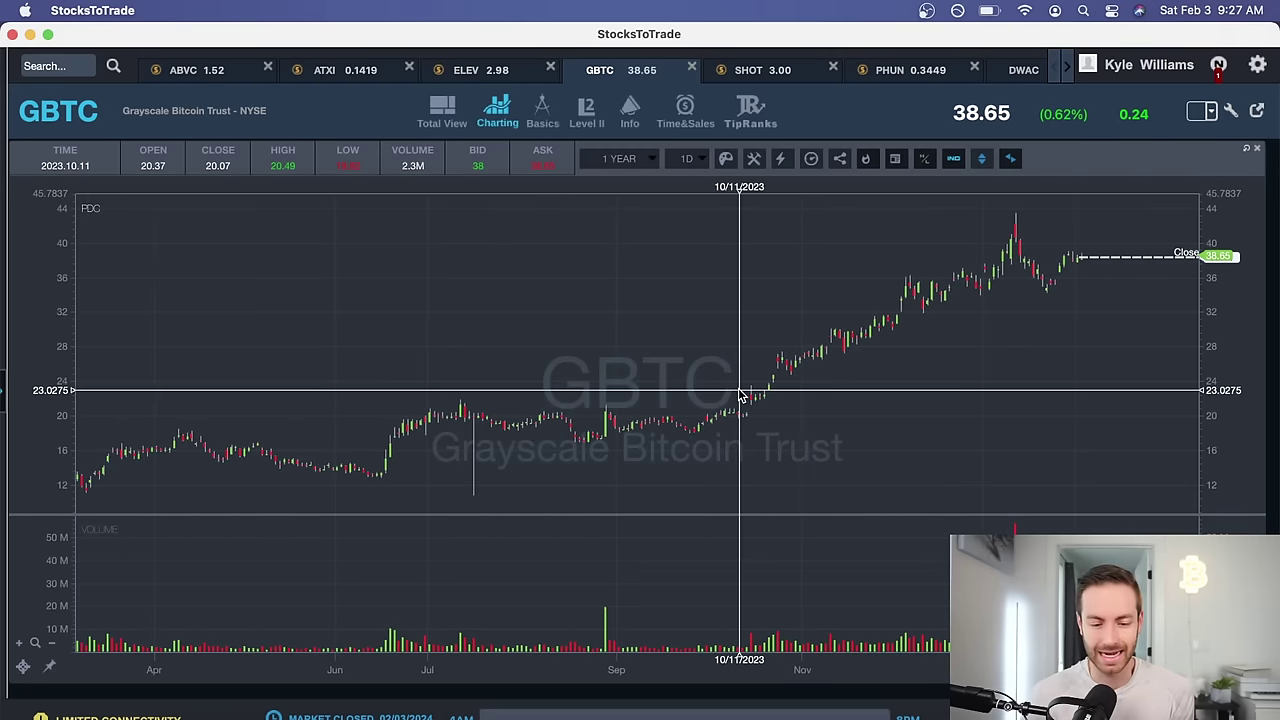
pyautogui.moveTo(514, 420); pyautogui.dragTo(663, 429)
pyautogui.moveTo(509, 451); pyautogui.dragTo(514, 486)
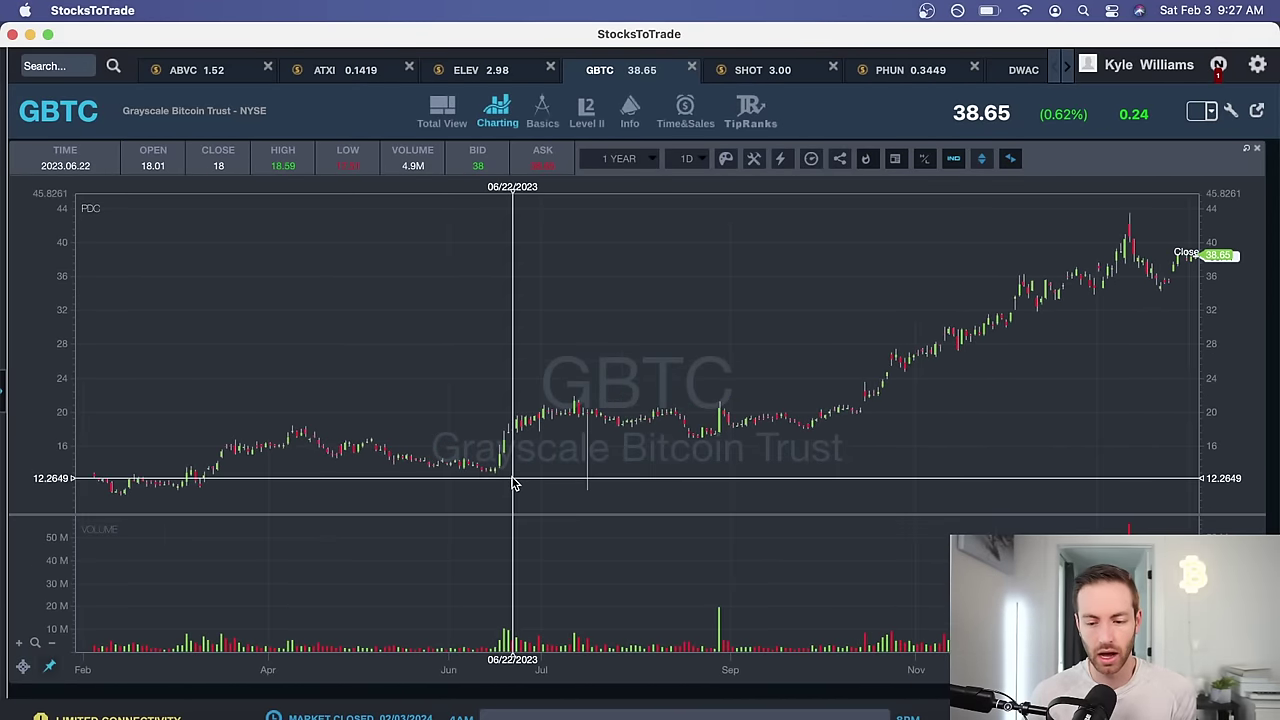
pyautogui.moveTo(620, 455); pyautogui.dragTo(557, 449)
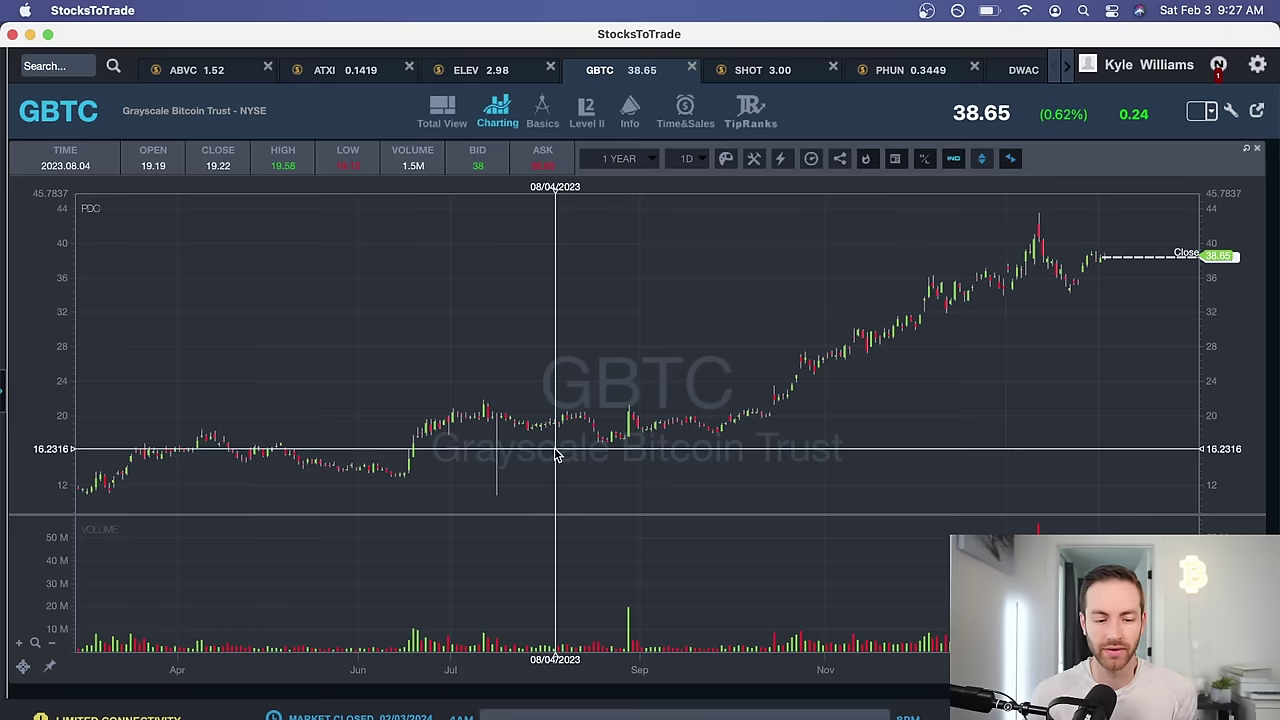
# Step: Set the daily GBTC chart to a 2-year period and examine the climb through 2023 into January 2024
pyautogui.click(649, 161)
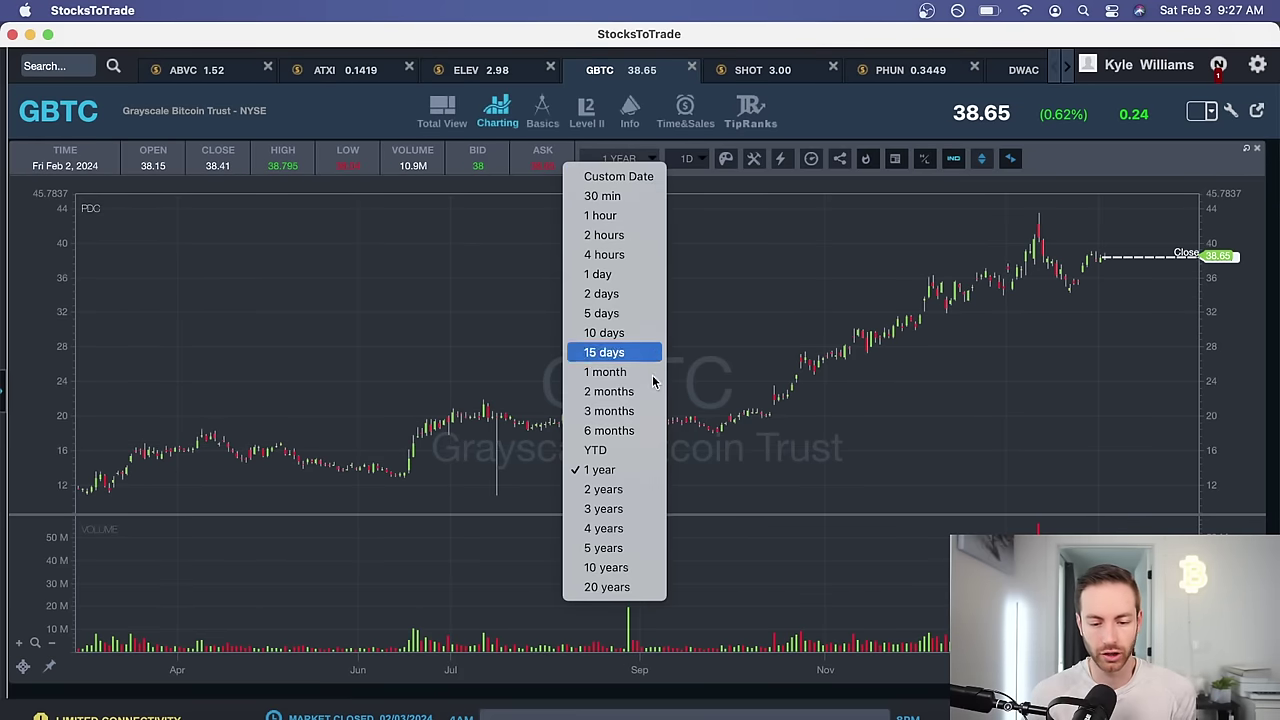
pyautogui.click(638, 491)
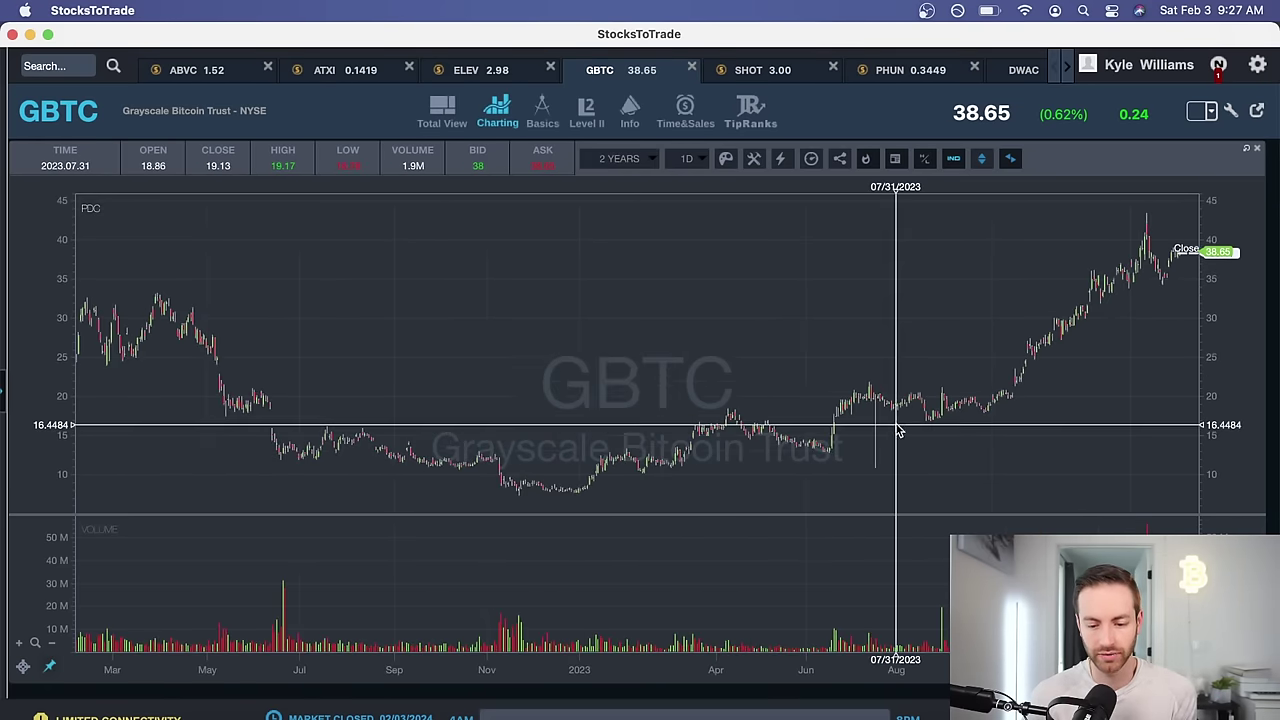
pyautogui.hscroll(3, 856, 436)
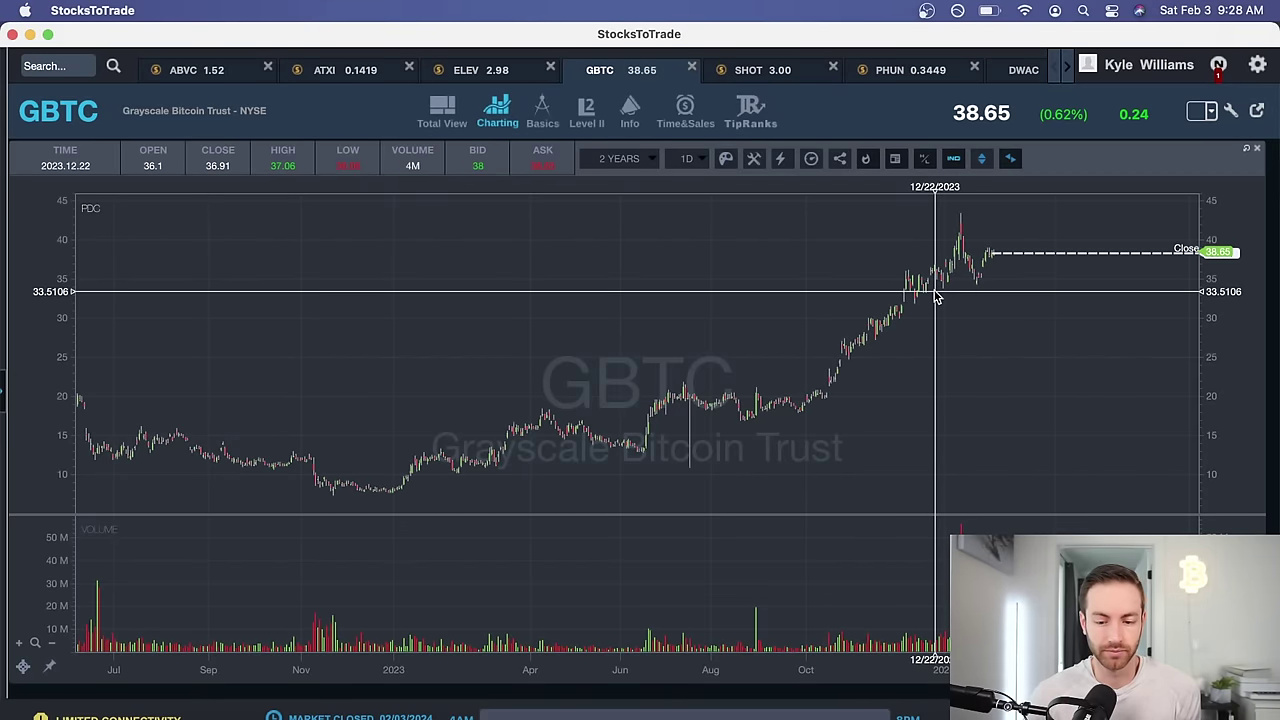
pyautogui.hscroll(5, 935, 300)
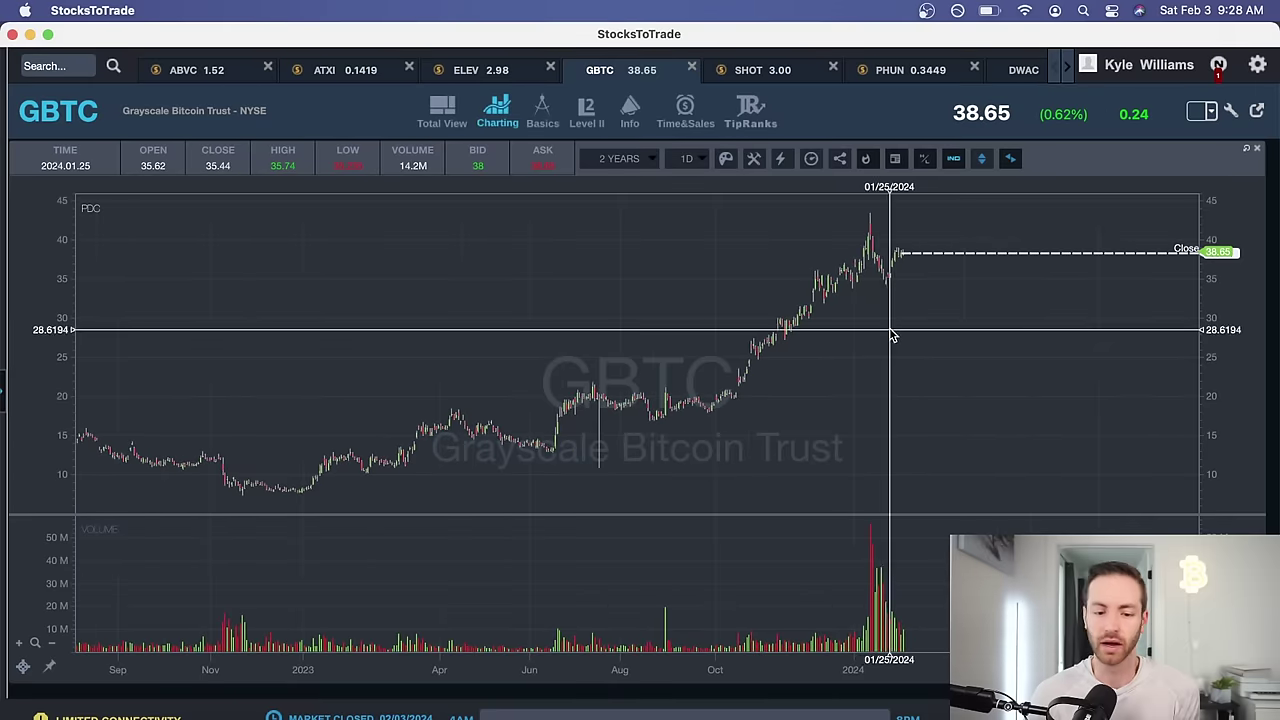
pyautogui.hscroll(3, 893, 335)
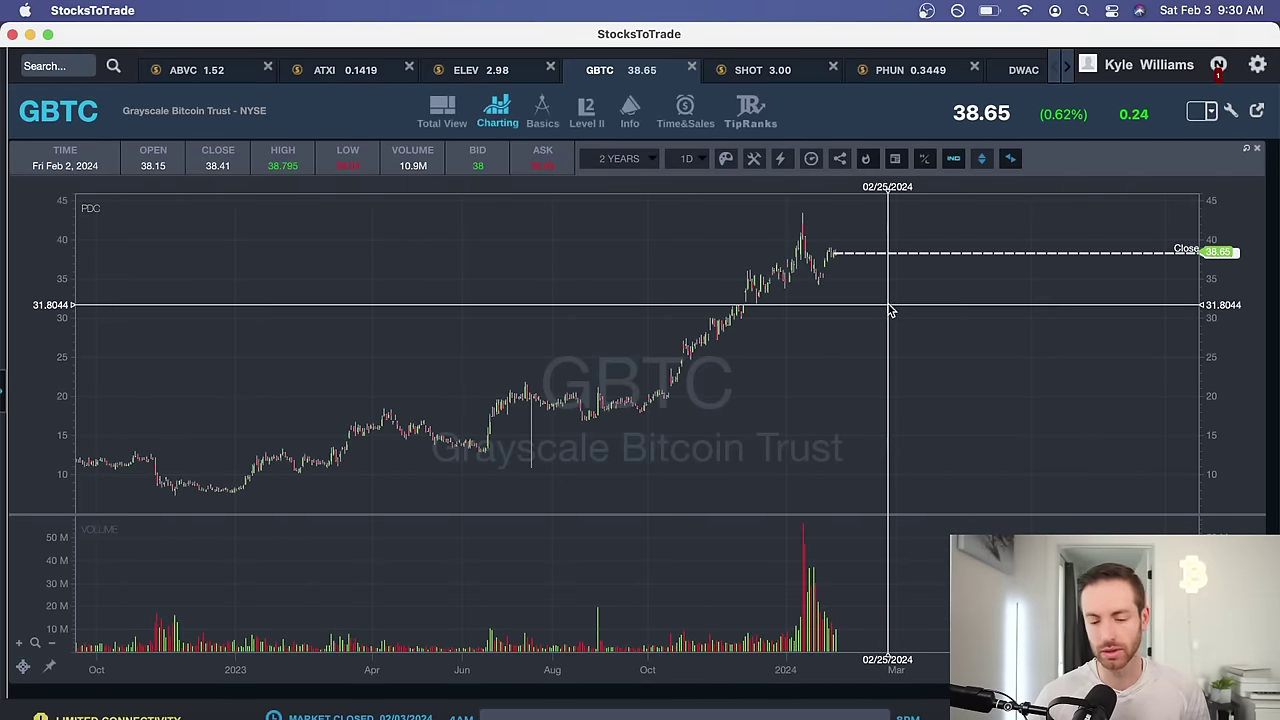
# Step: Set the GBTC chart to a 3-year period and bring the late-2021 highs and the January 2024 peak into view
pyautogui.click(641, 163)
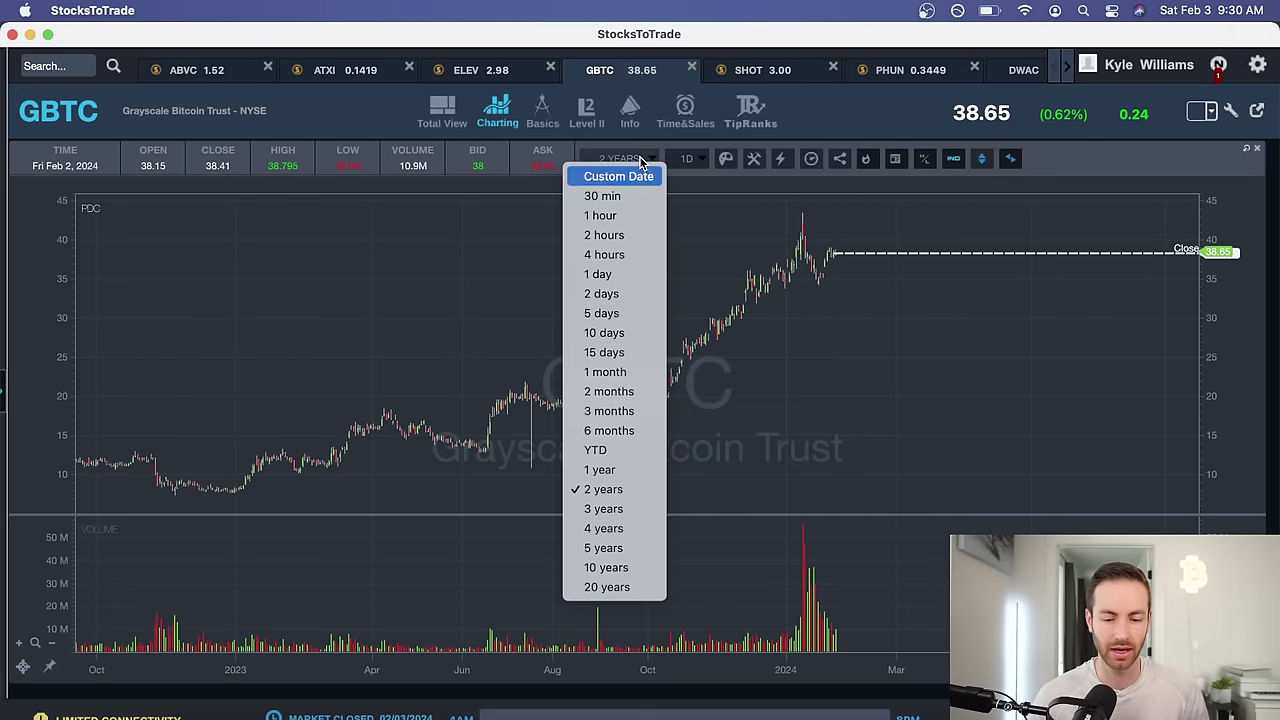
pyautogui.click(605, 509)
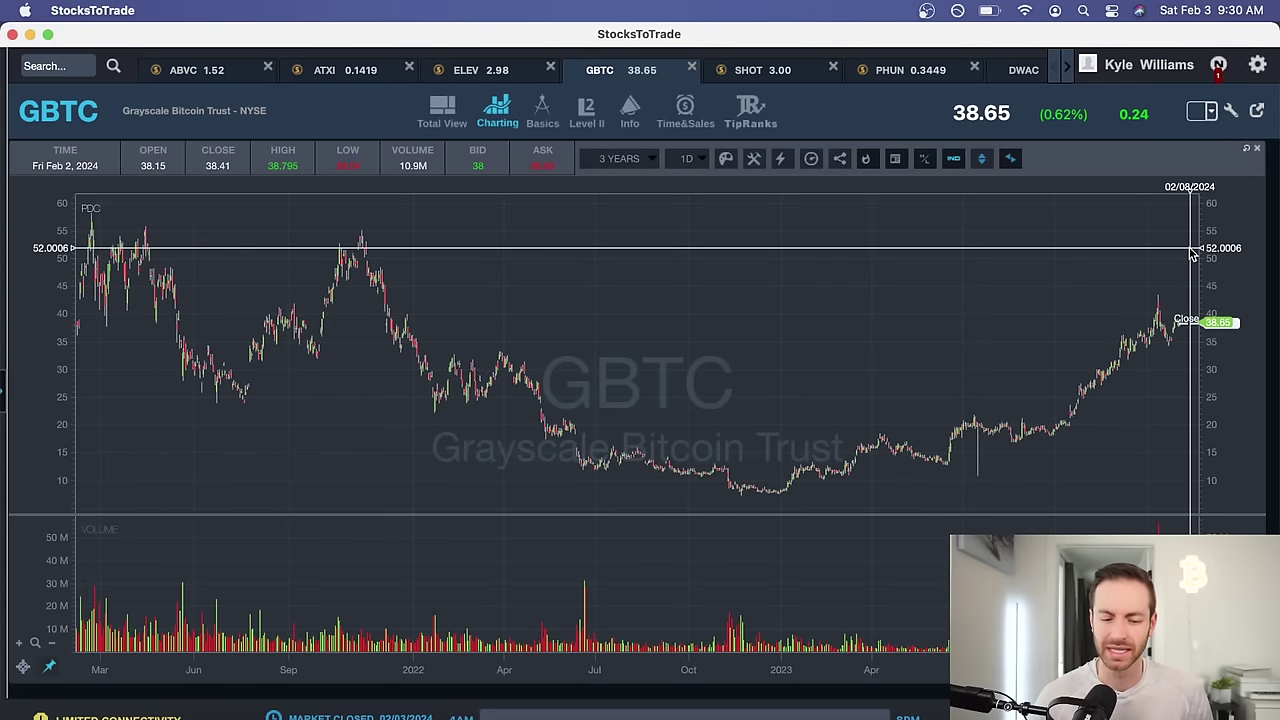
pyautogui.moveTo(1192, 255); pyautogui.dragTo(1006, 286)
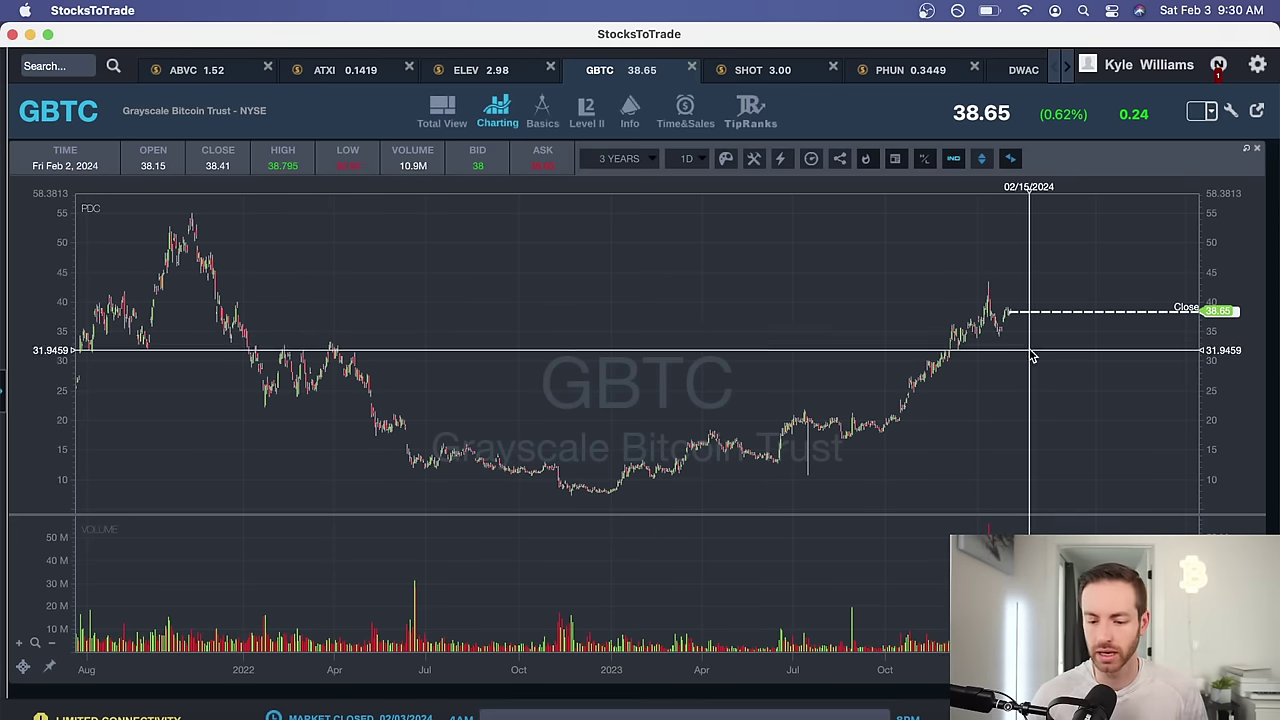
pyautogui.moveTo(1049, 374); pyautogui.dragTo(962, 387)
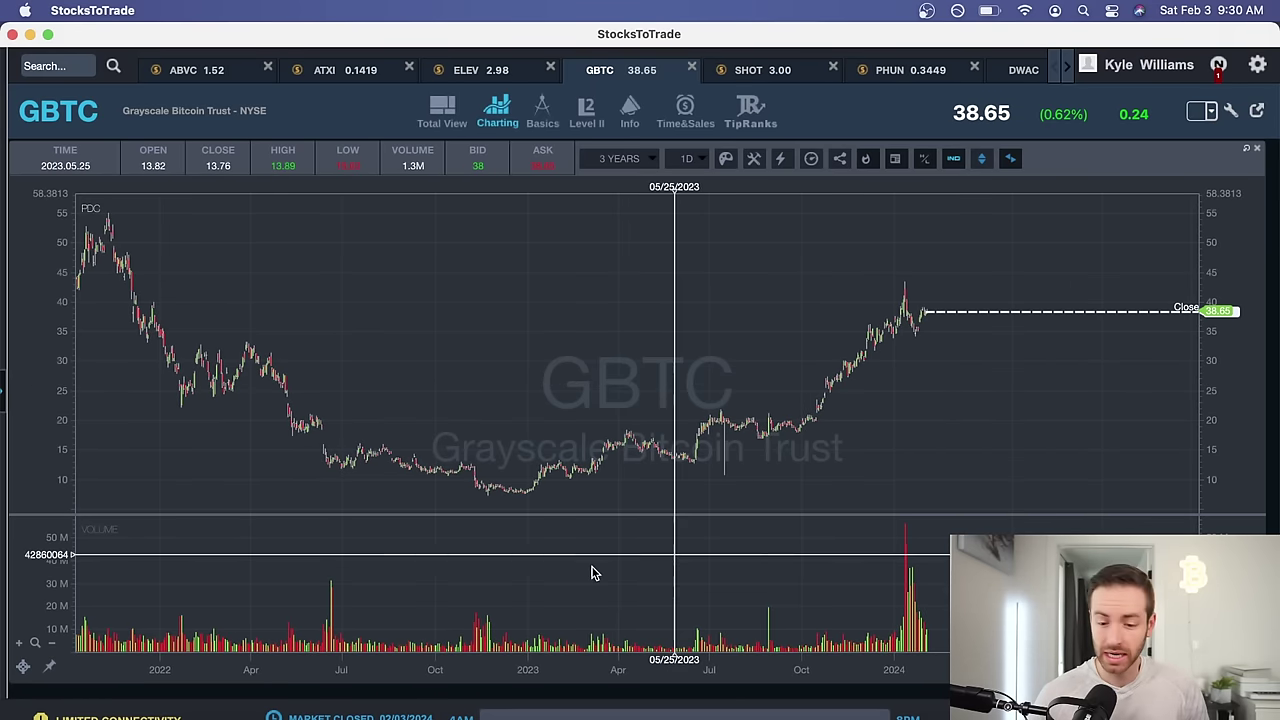
# Step: Check the January 12 result in the Excel January 2024 table against the GBTC chart in StocksToTrade
pyautogui.click(365, 716)
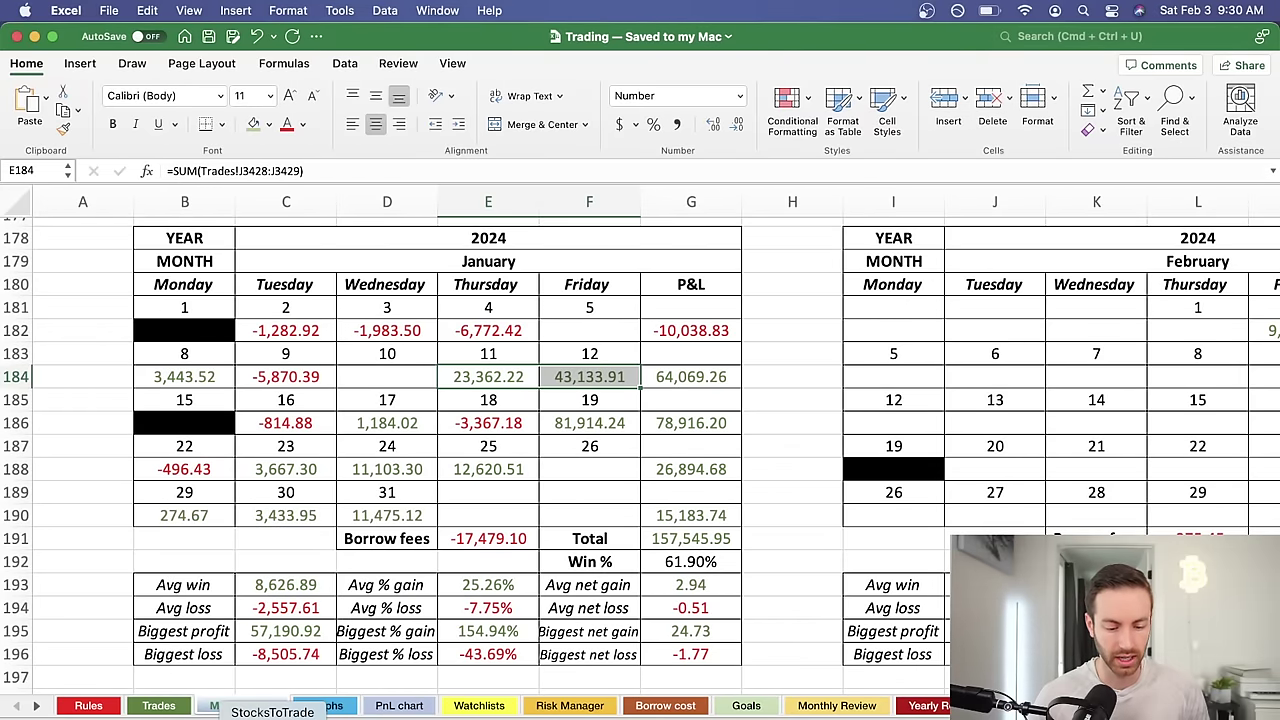
pyautogui.click(272, 716)
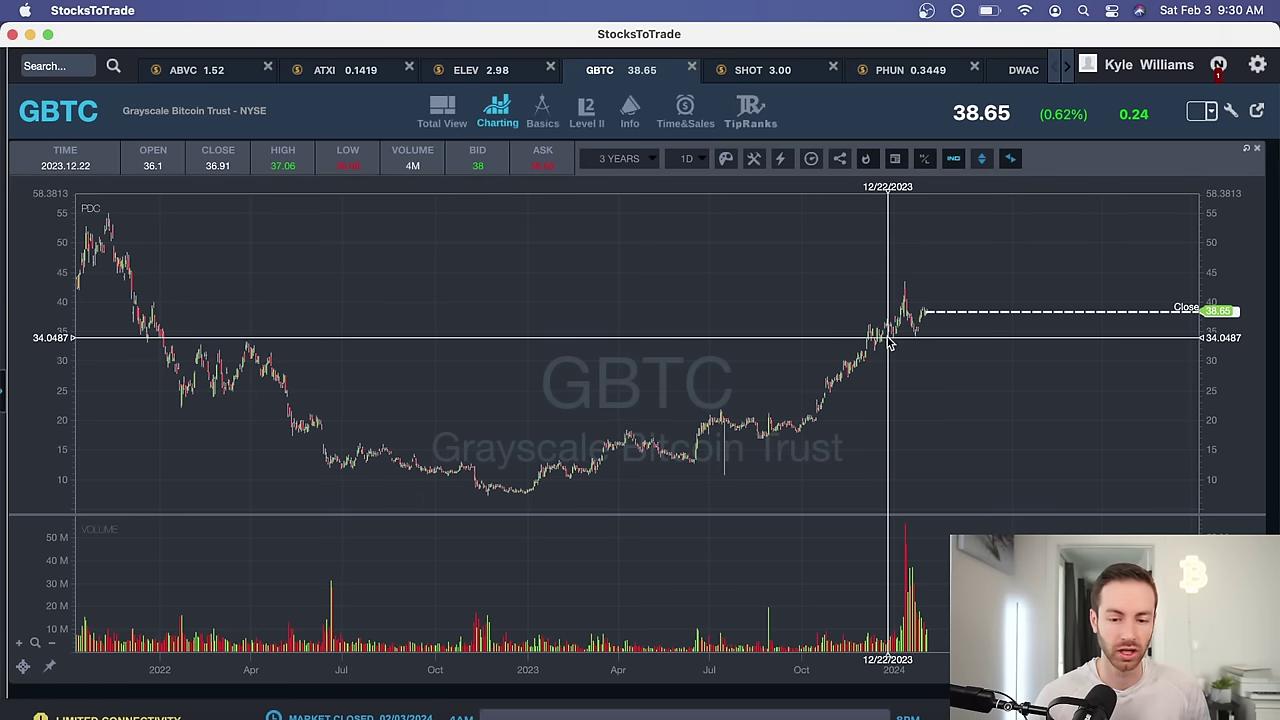
pyautogui.click(365, 716)
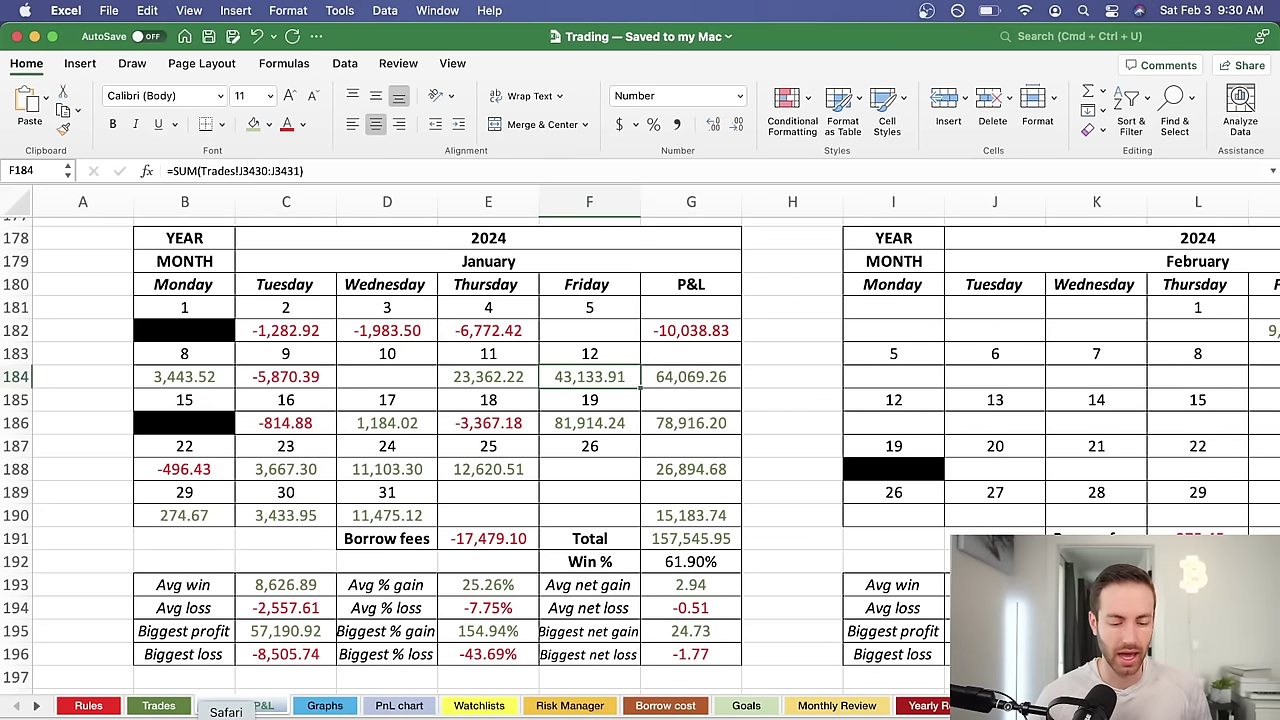
pyautogui.click(225, 716)
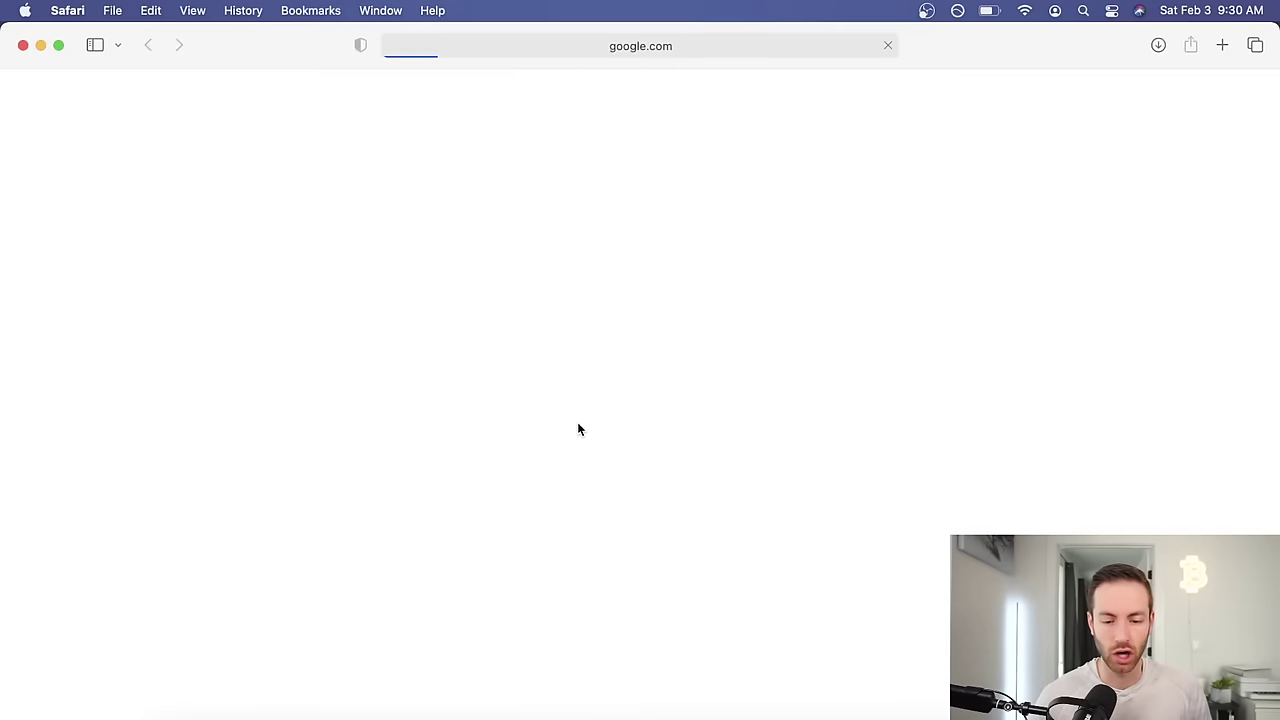
pyautogui.click(23, 47)
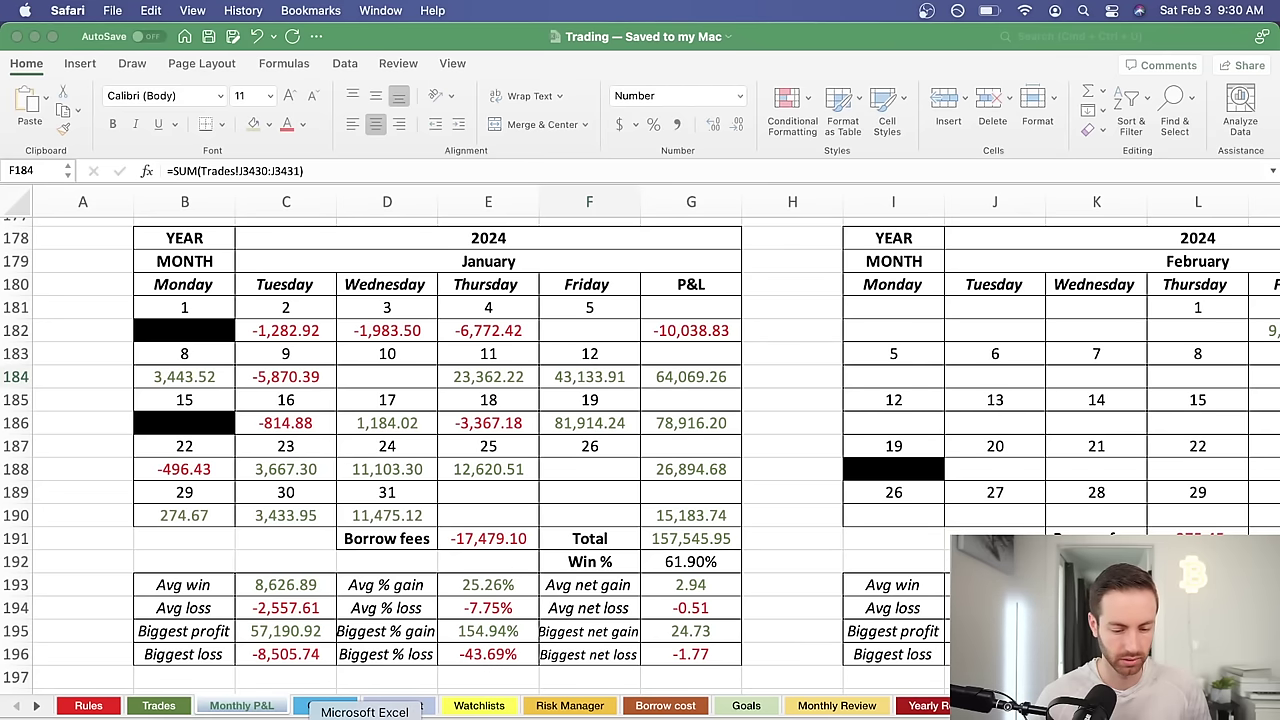
pyautogui.click(365, 716)
# Step: Switch to StocksToTrade, open the daily SHOT chart, and examine the November 2023 spike and the decline into January 2024
pyautogui.click(272, 716)
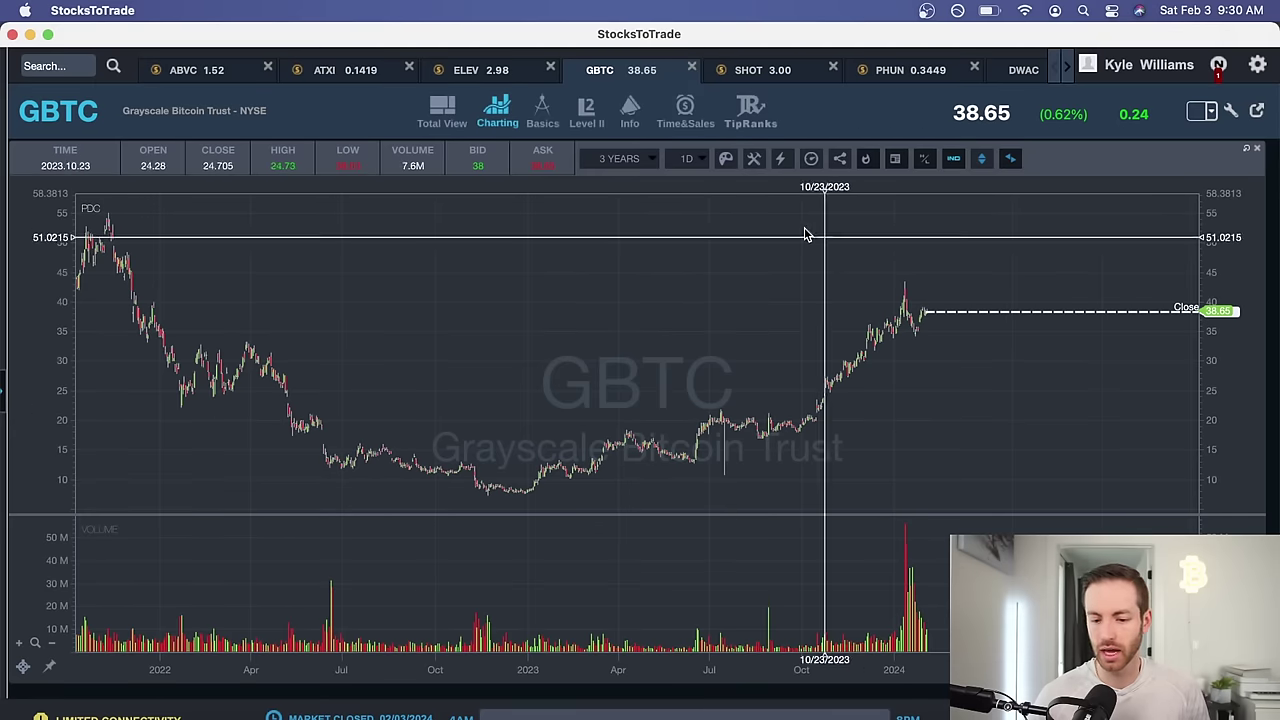
pyautogui.click(748, 70)
pyautogui.scroll(5, 700, 440)
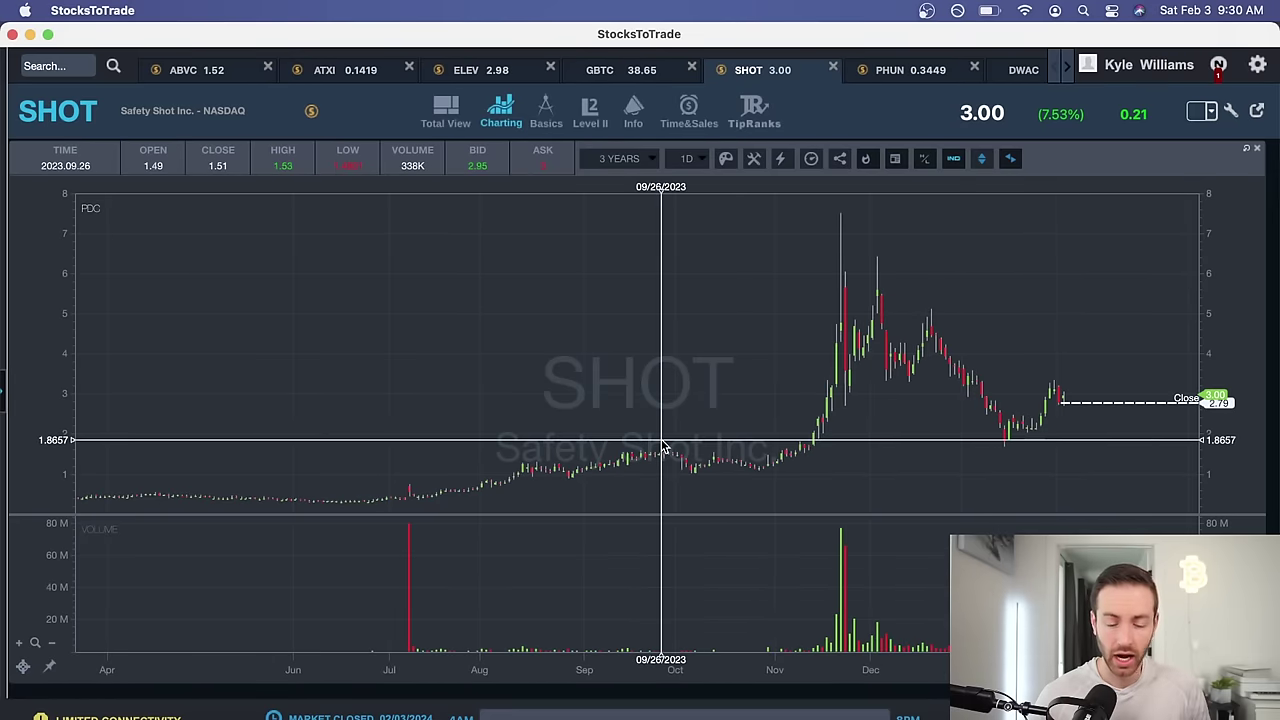
pyautogui.scroll(5, 697, 452)
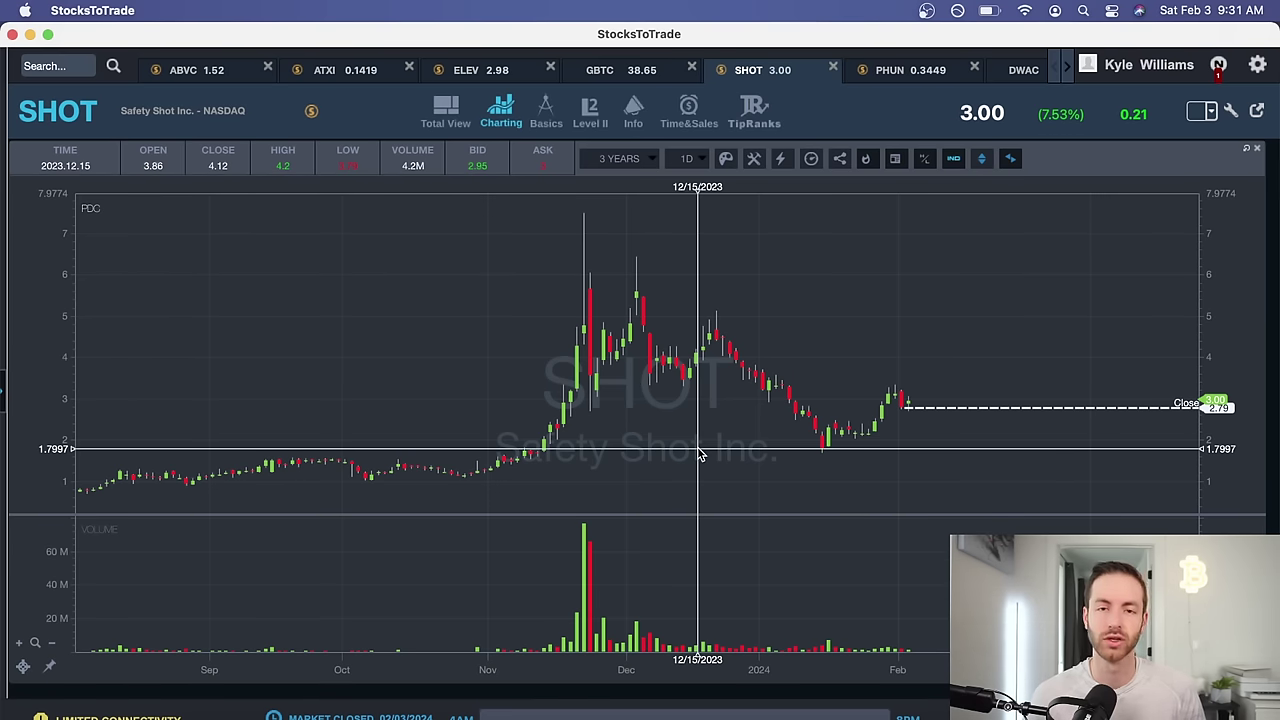
pyautogui.moveTo(748, 323)
pyautogui.mouseDown()
pyautogui.moveTo(771, 309)
pyautogui.moveTo(746, 311)
pyautogui.moveTo(769, 318)
pyautogui.mouseUp()
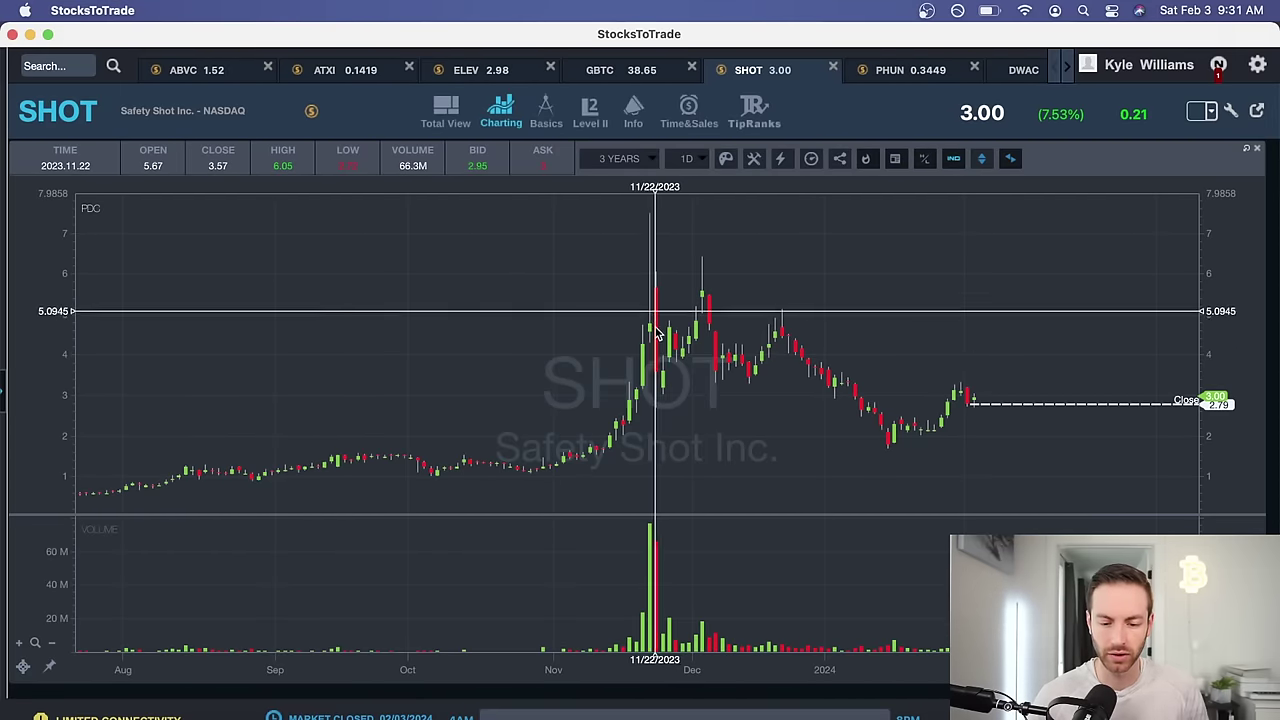
pyautogui.hscroll(5, 665, 370)
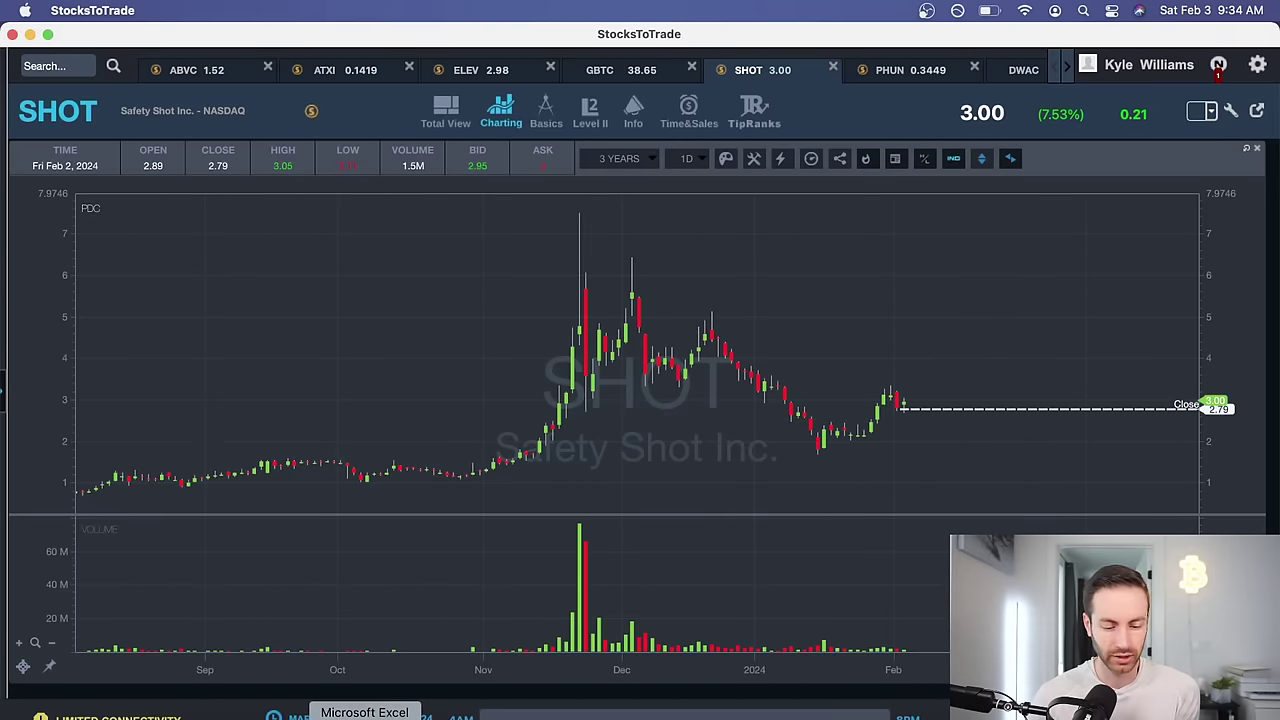
# Step: Switch to Preview, enlarge the "SHOT thanks for playing.png" chart to review the marked trade, close the image, and return to Excel
pyautogui.click(365, 716)
pyautogui.moveTo(593, 396); pyautogui.dragTo(595, 403)
pyautogui.click(594, 326)
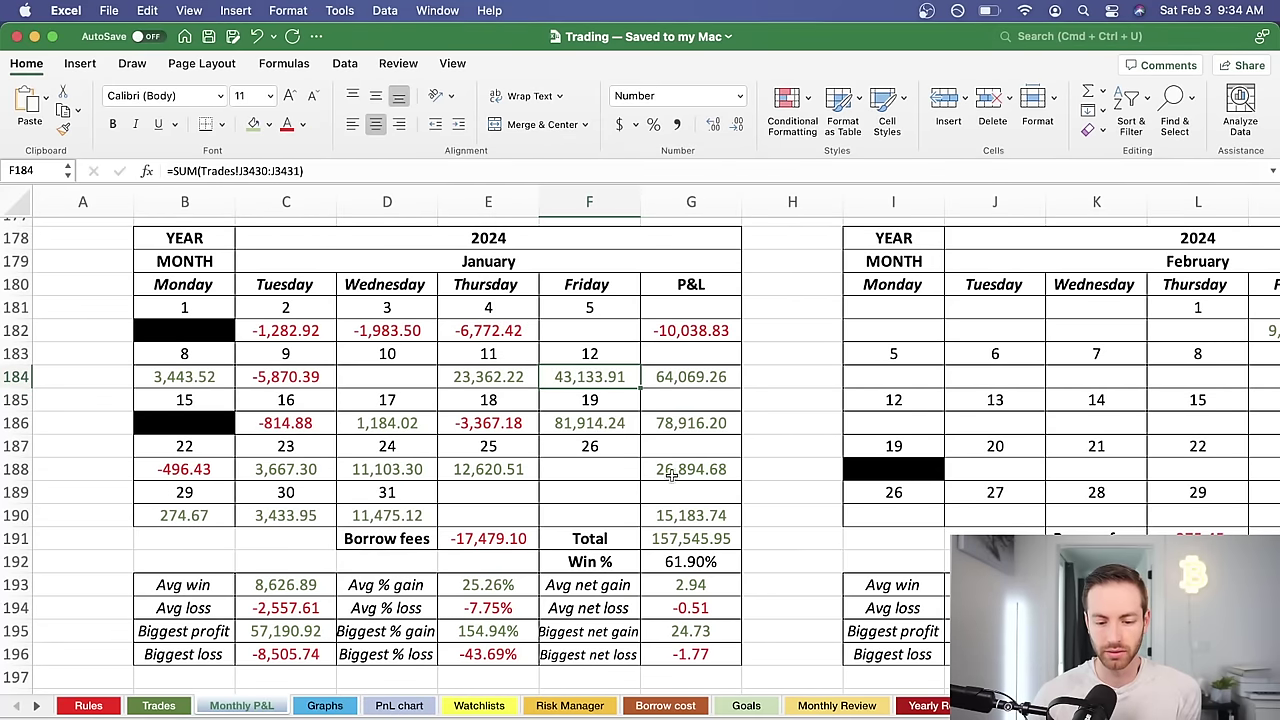
pyautogui.click(940, 716)
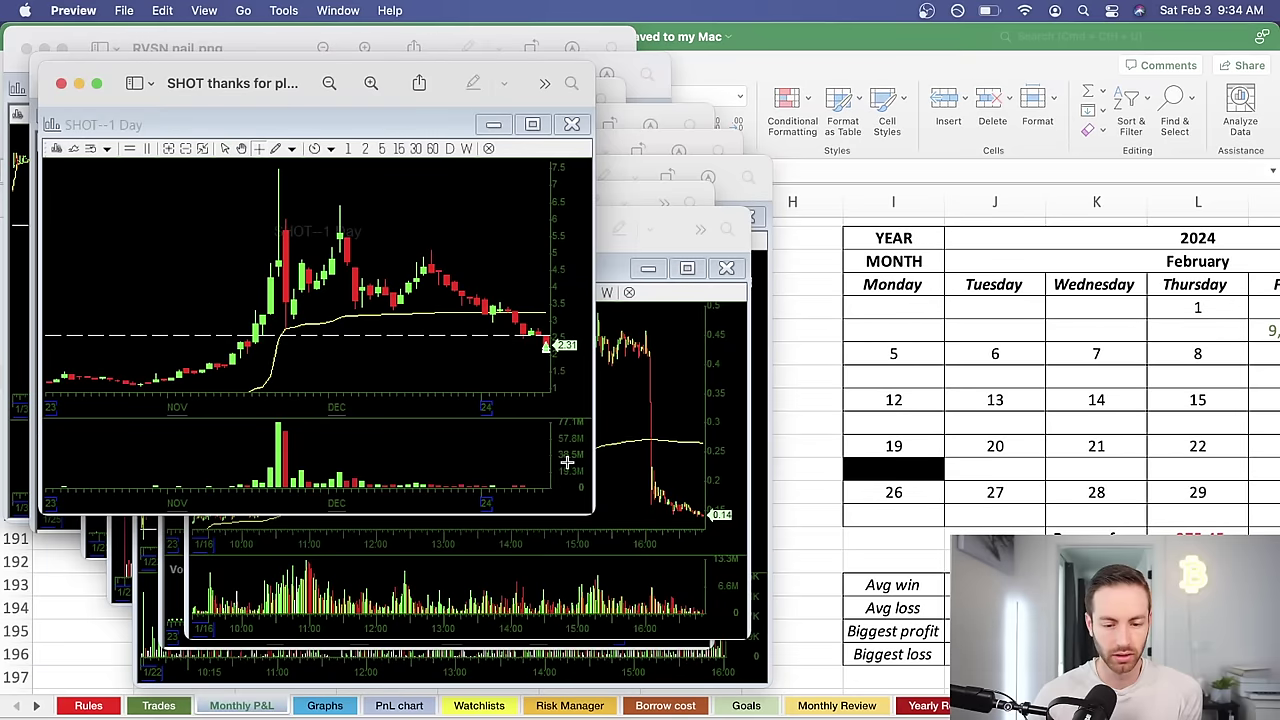
pyautogui.moveTo(590, 513); pyautogui.dragTo(1060, 718)
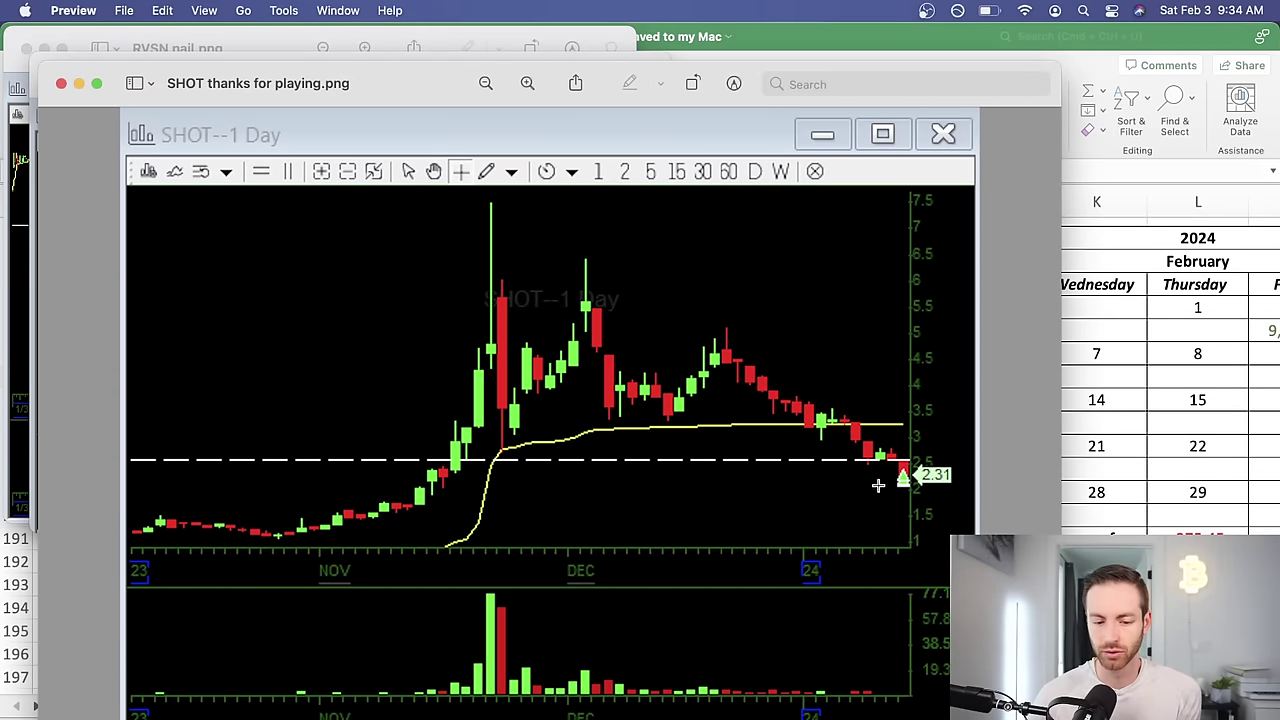
pyautogui.click(61, 85)
pyautogui.click(810, 443)
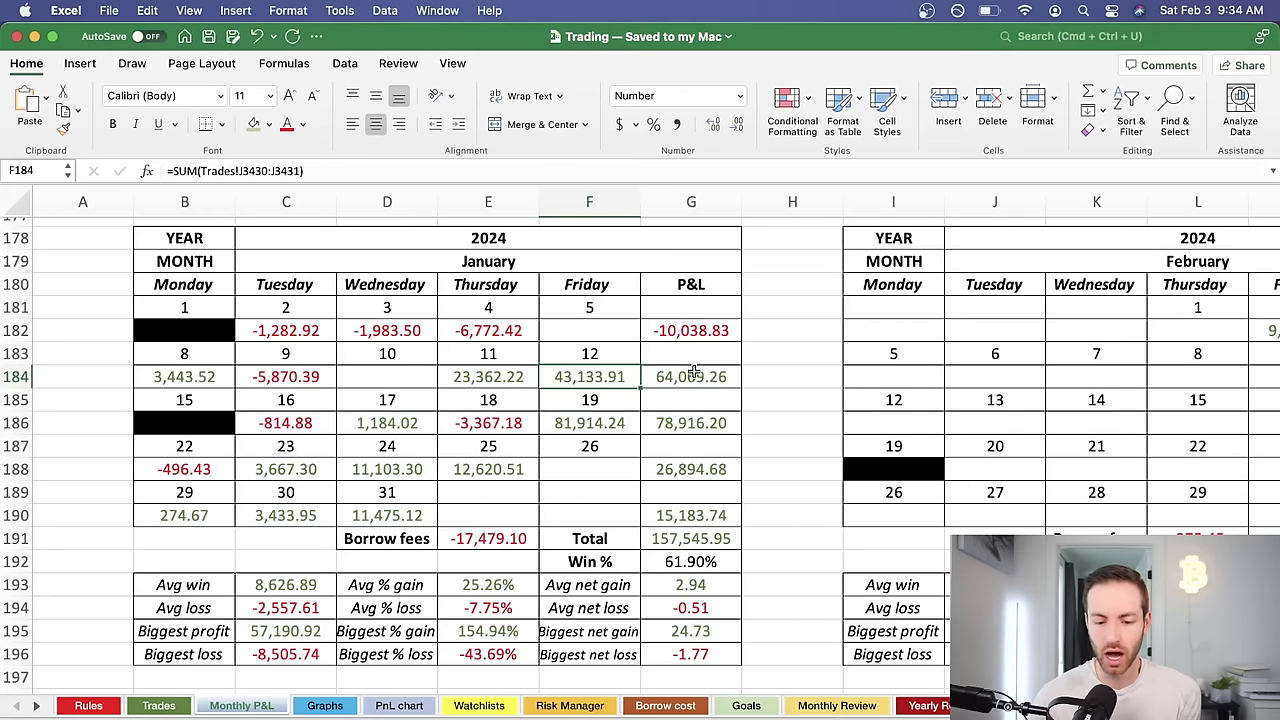
# Step: Inspect the weekly P&L for January 8–12 and the daily results for January 16–19 in the January 2024 table
pyautogui.click(694, 373)
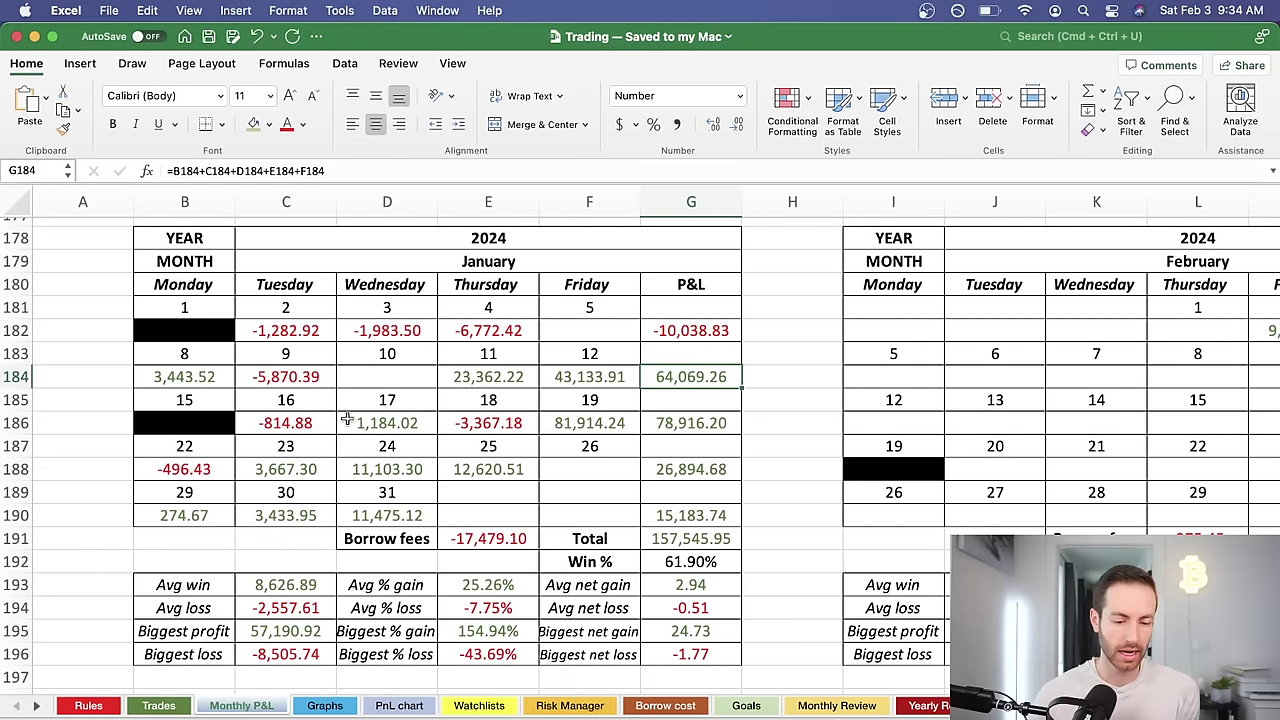
pyautogui.moveTo(300, 422); pyautogui.dragTo(575, 428)
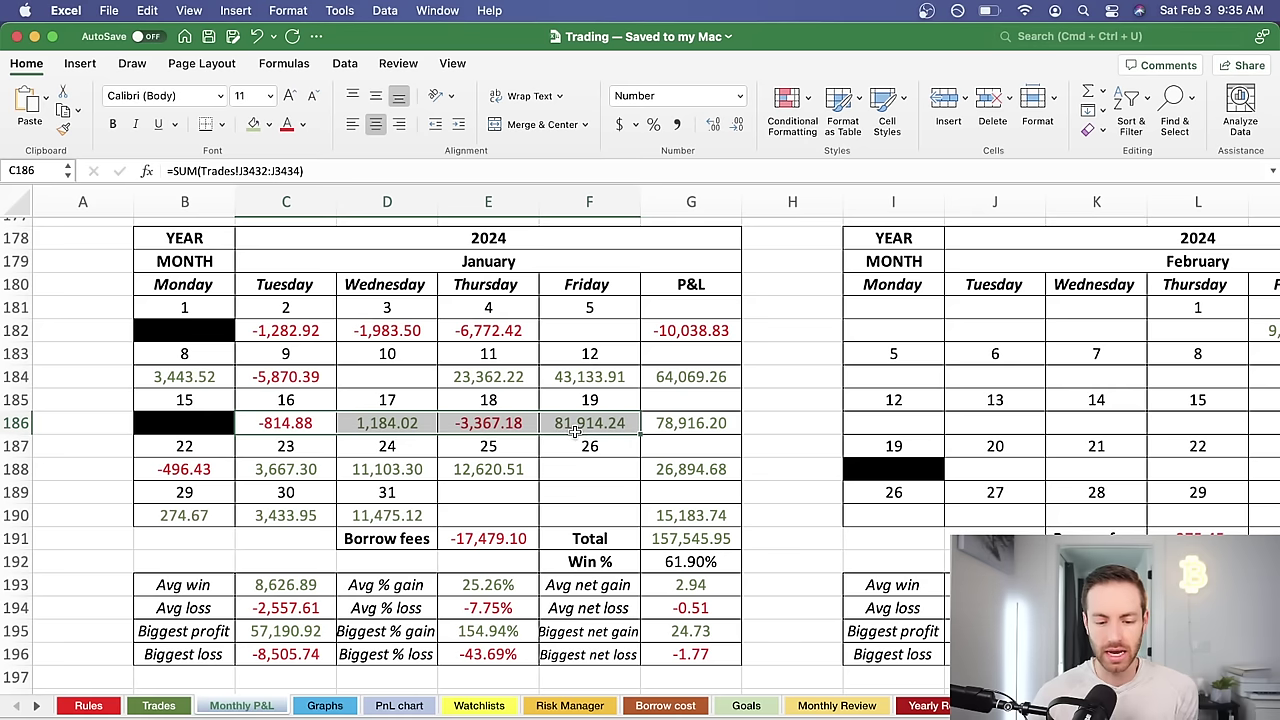
pyautogui.click(476, 424)
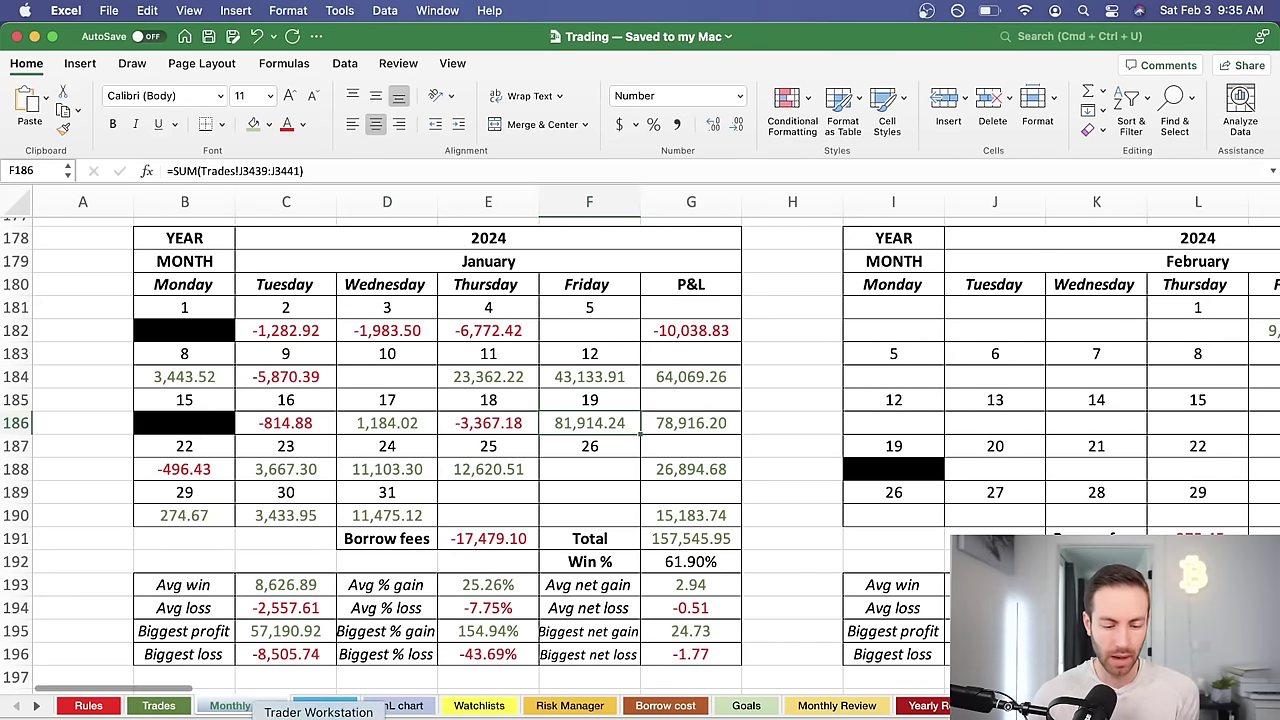
# Step: Switch to StocksToTrade, show PHUN over 4 years, and examine its 2021 spike and the January 2024 breakout
pyautogui.click(318, 718)
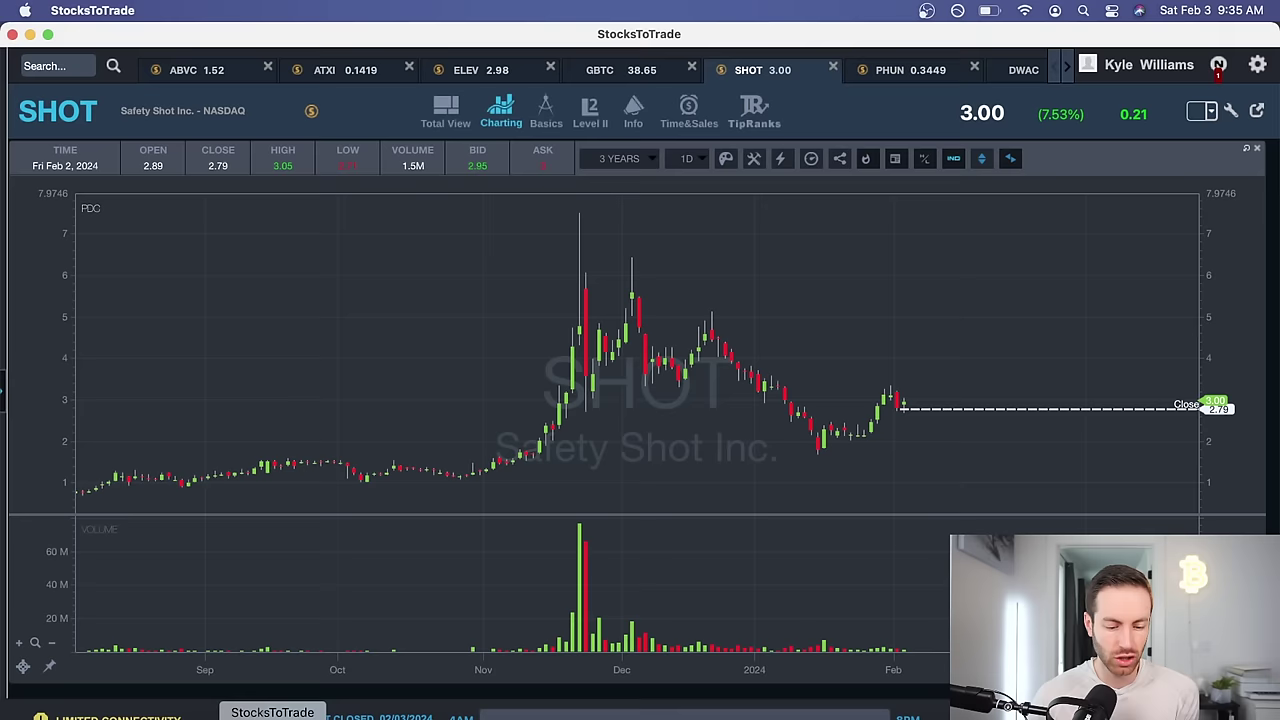
pyautogui.click(890, 70)
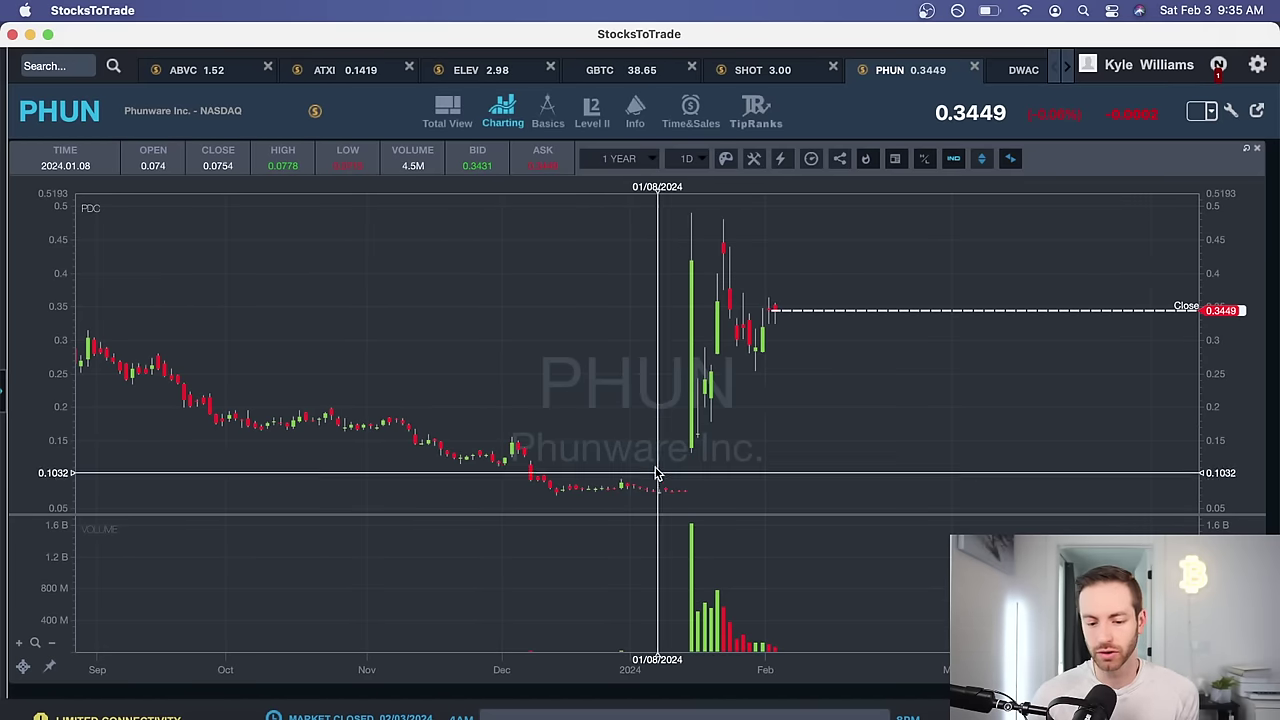
pyautogui.click(619, 158)
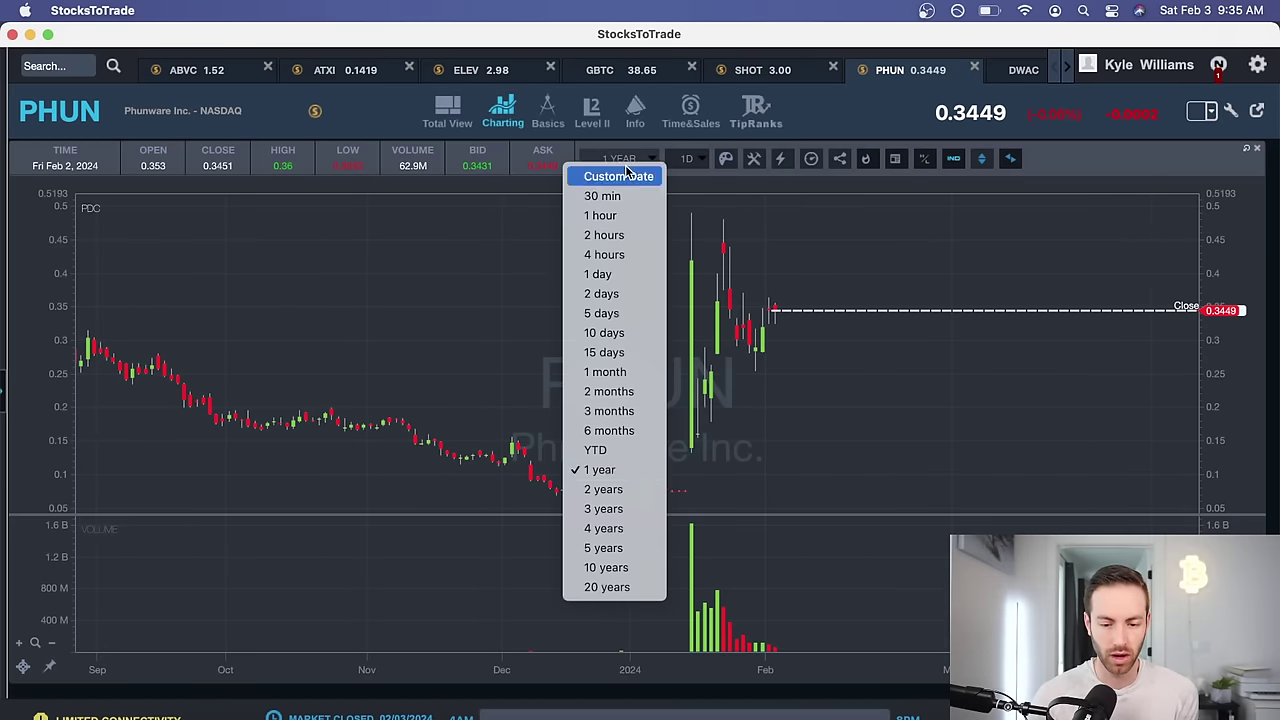
pyautogui.click(622, 528)
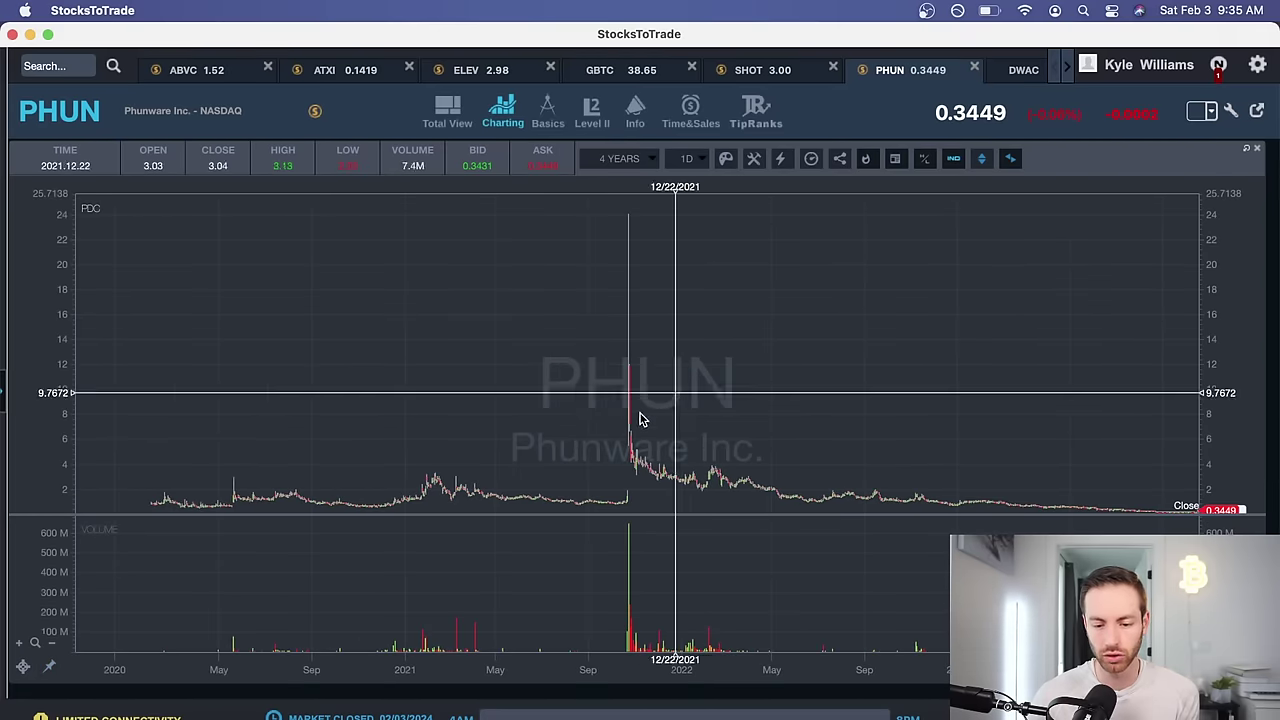
pyautogui.scroll(6, 660, 420)
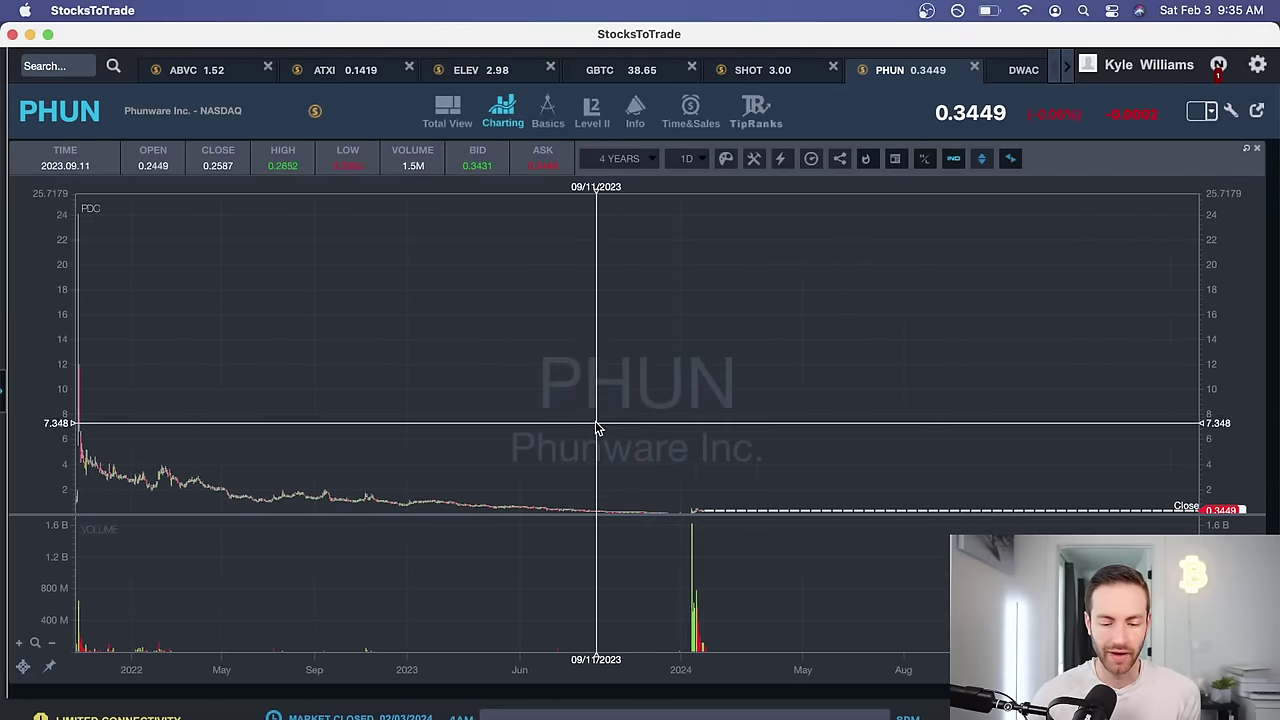
pyautogui.scroll(3, 660, 420)
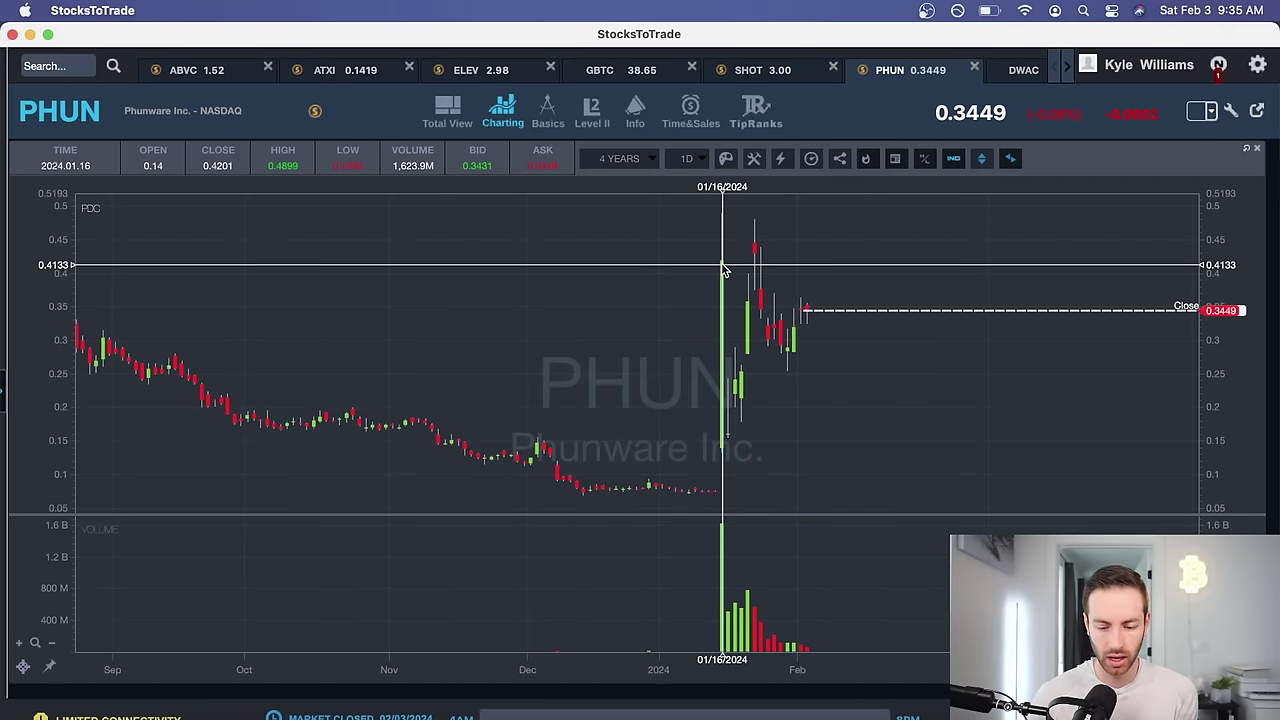
# Step: Set the PHUN chart to a custom one-minute view of January 16, 2024, and enlarge the spike near 11:00 AM
pyautogui.click(620, 159)
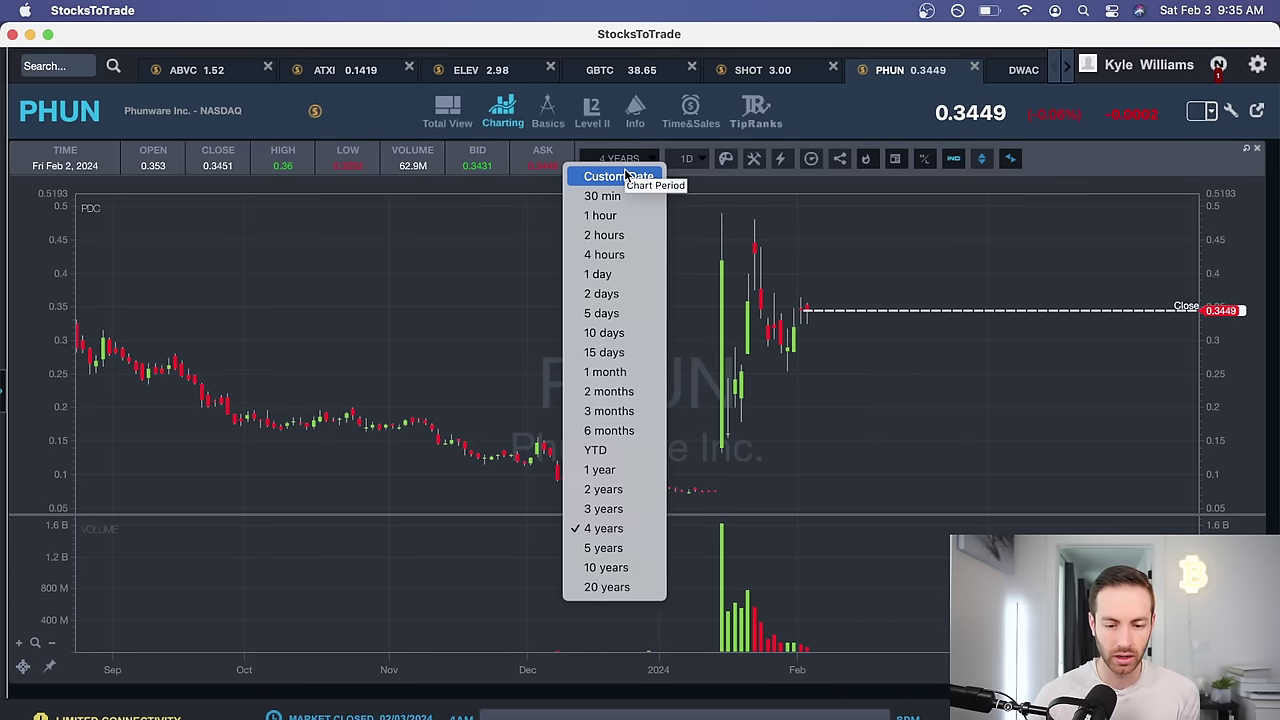
pyautogui.click(624, 176)
pyautogui.click(596, 186)
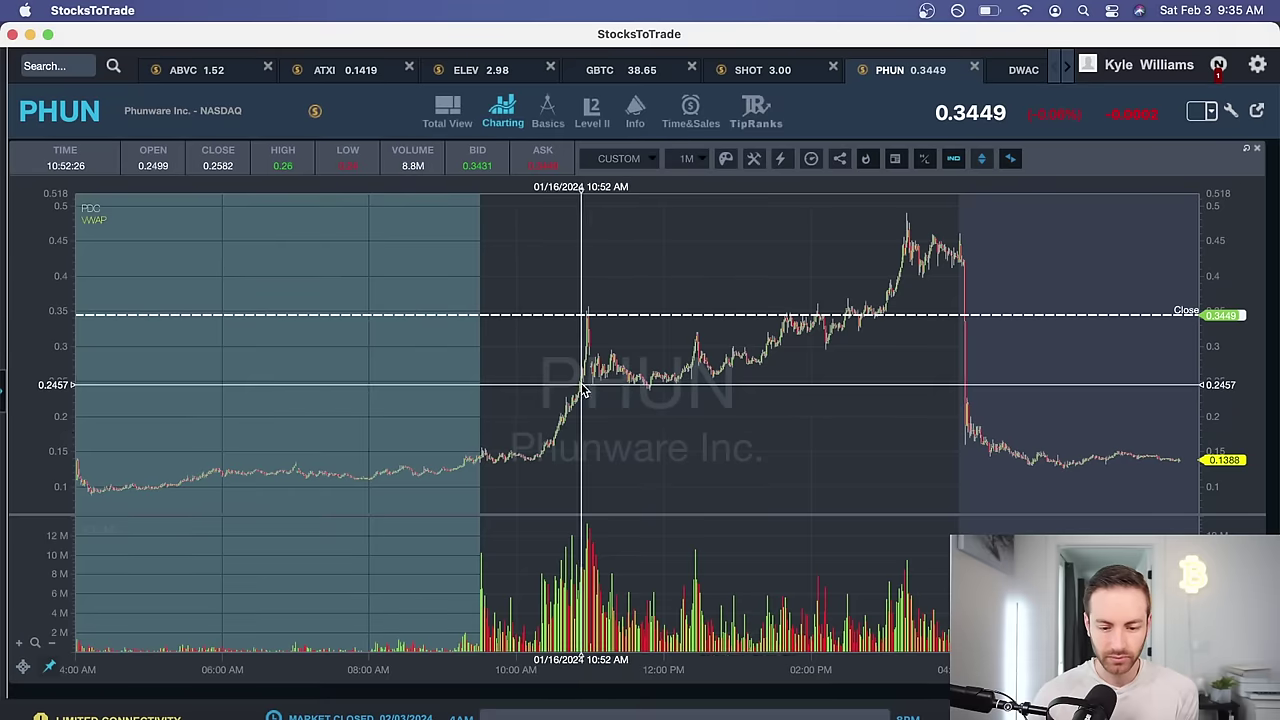
pyautogui.scroll(3, 640, 300)
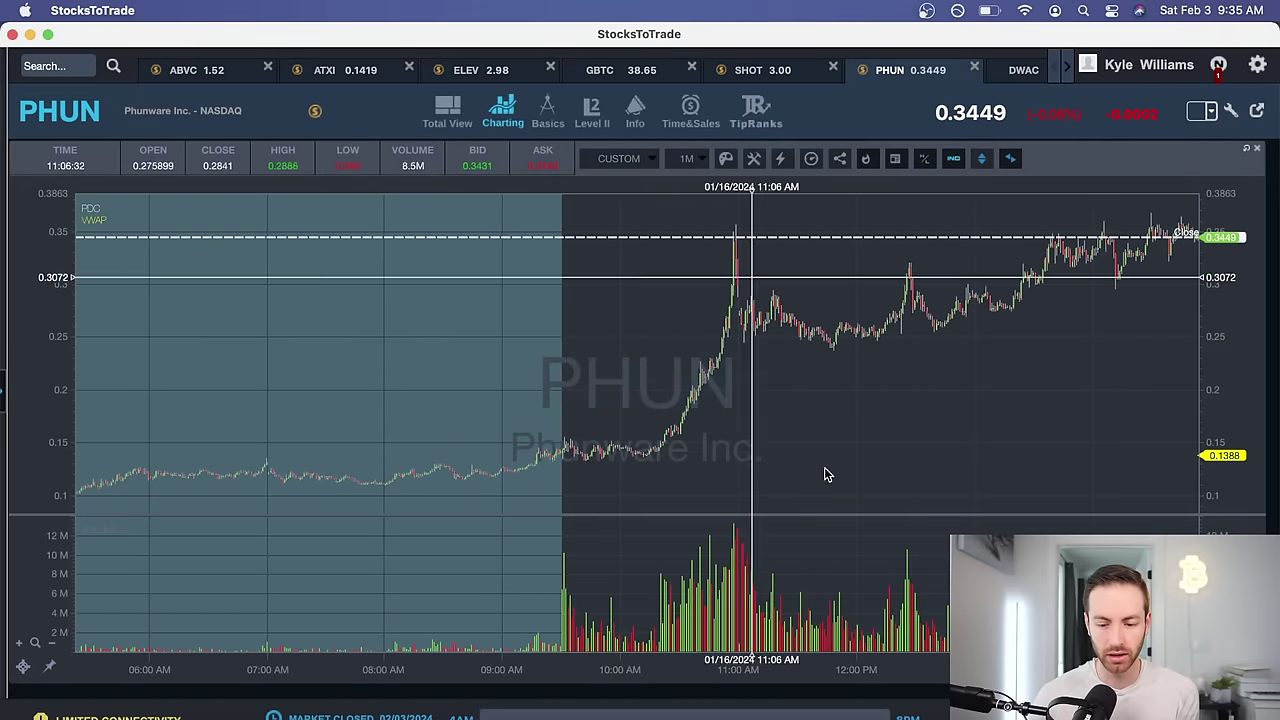
# Step: Switch to Preview and enlarge the "PHUN .35 para.png" chart to review the marked trade
pyautogui.press('super+Tab')
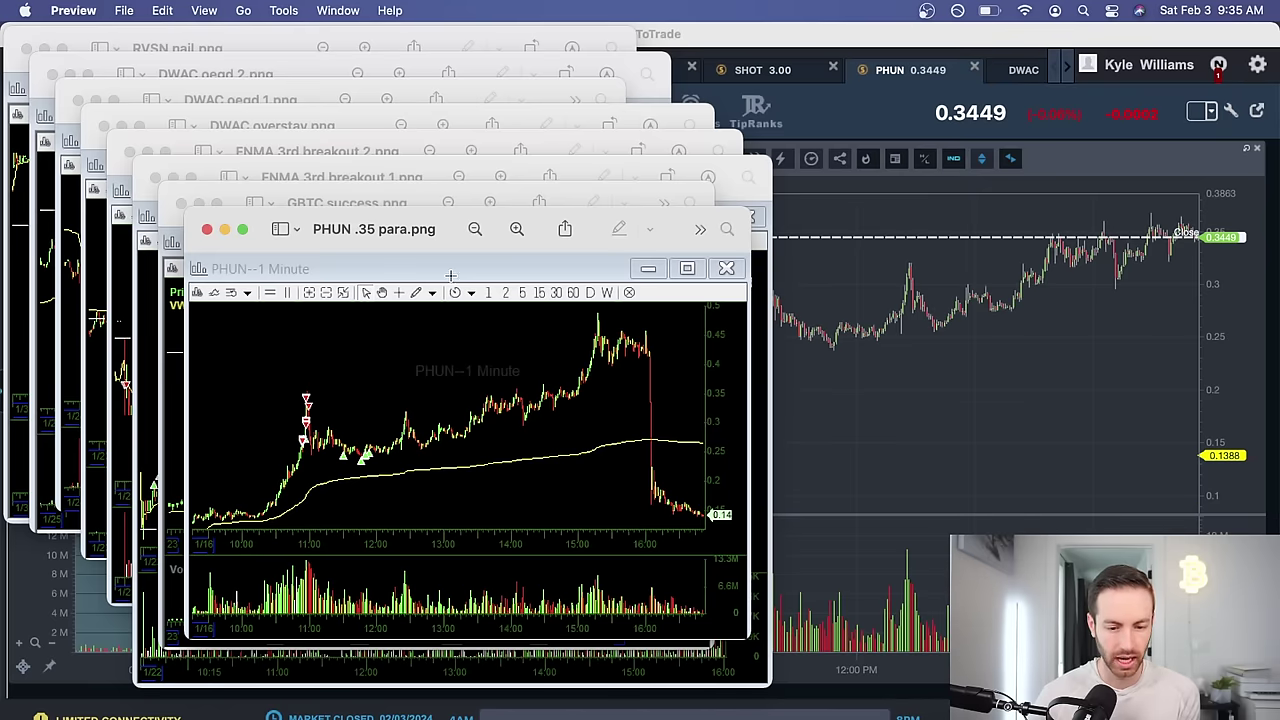
pyautogui.moveTo(418, 232); pyautogui.dragTo(291, 47)
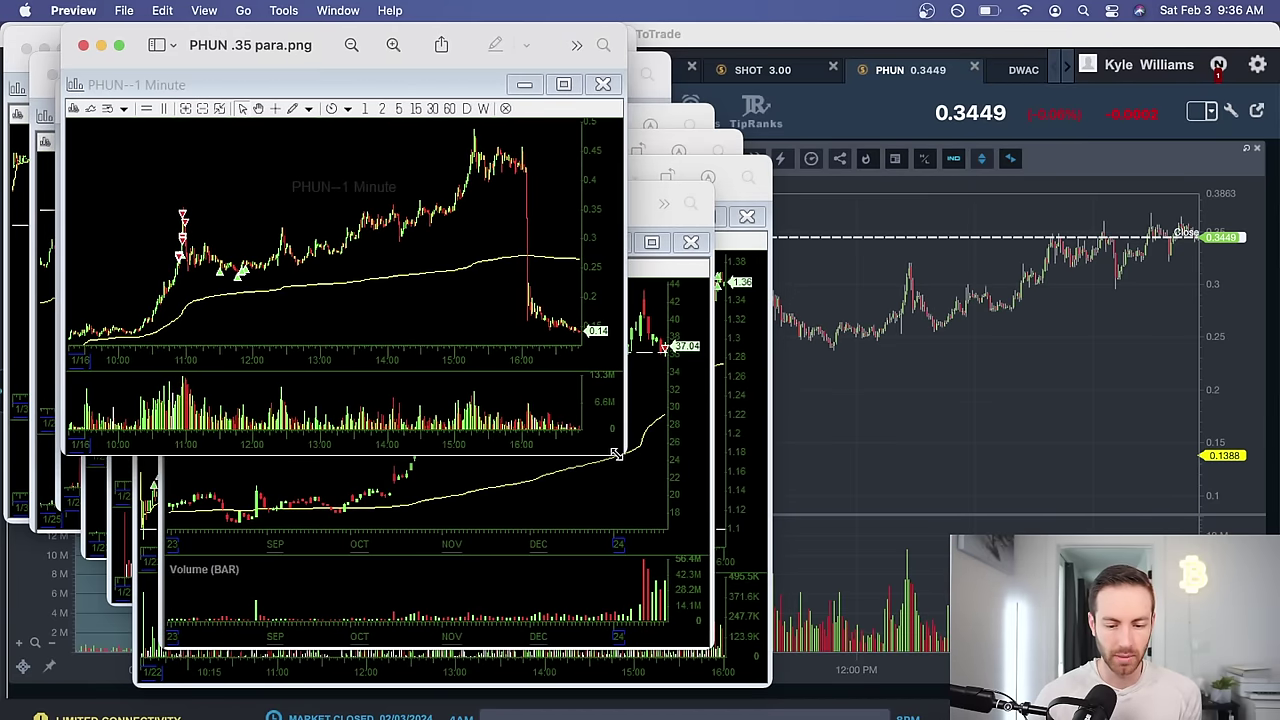
pyautogui.moveTo(619, 453); pyautogui.dragTo(1083, 686)
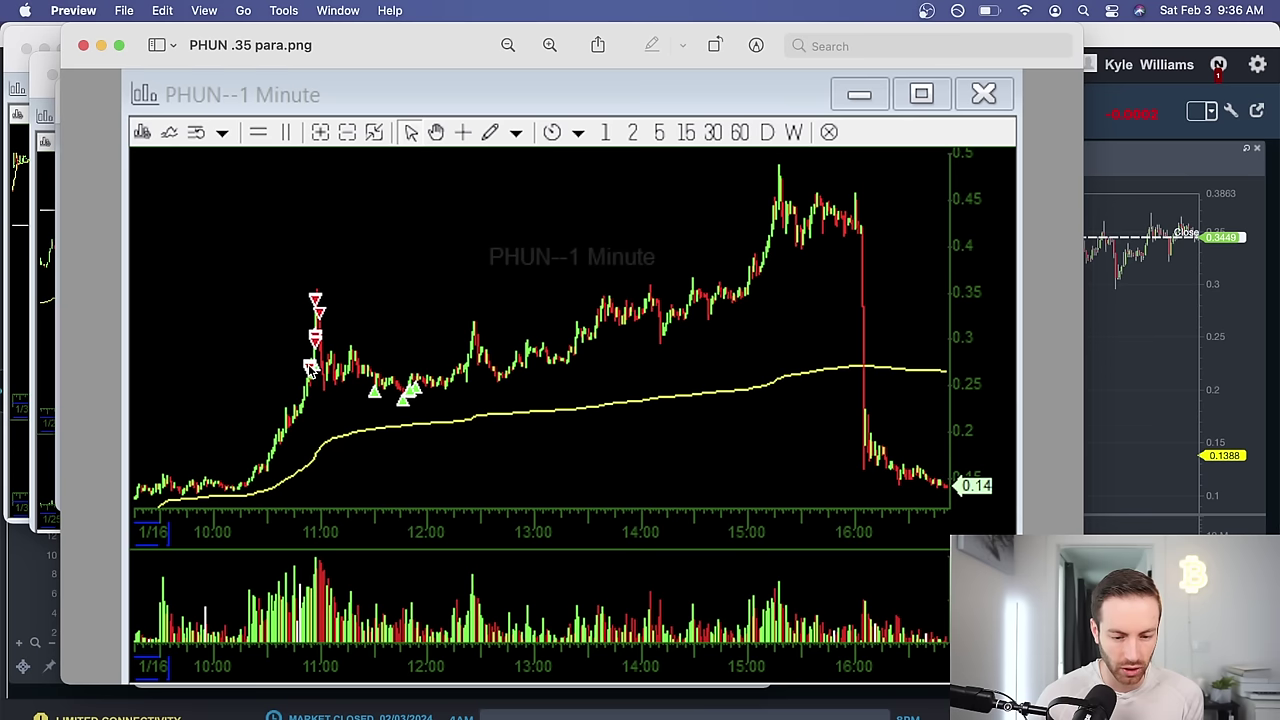
# Step: Outline the red trade markers on the PHUN spike near 11:00 group by group, clearing each selection
pyautogui.moveTo(307, 355); pyautogui.dragTo(327, 377)
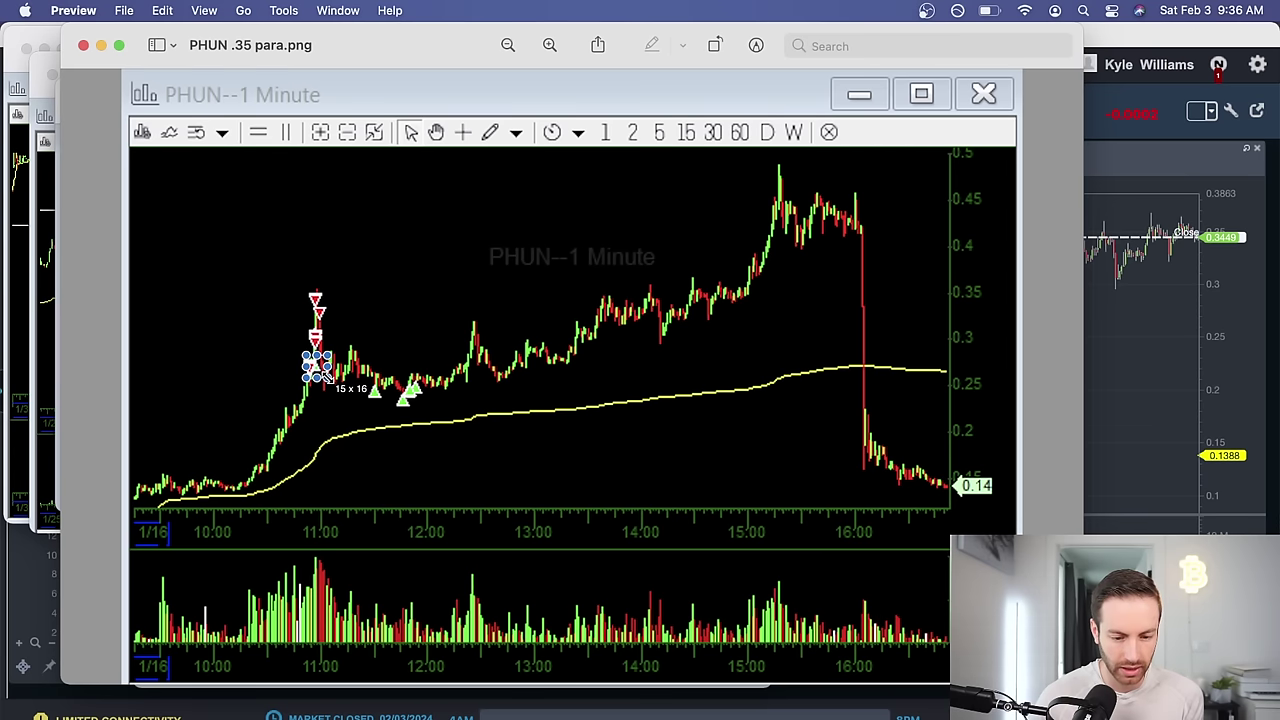
pyautogui.press('super+z')
pyautogui.moveTo(303, 326); pyautogui.dragTo(338, 350)
pyautogui.press('super+z')
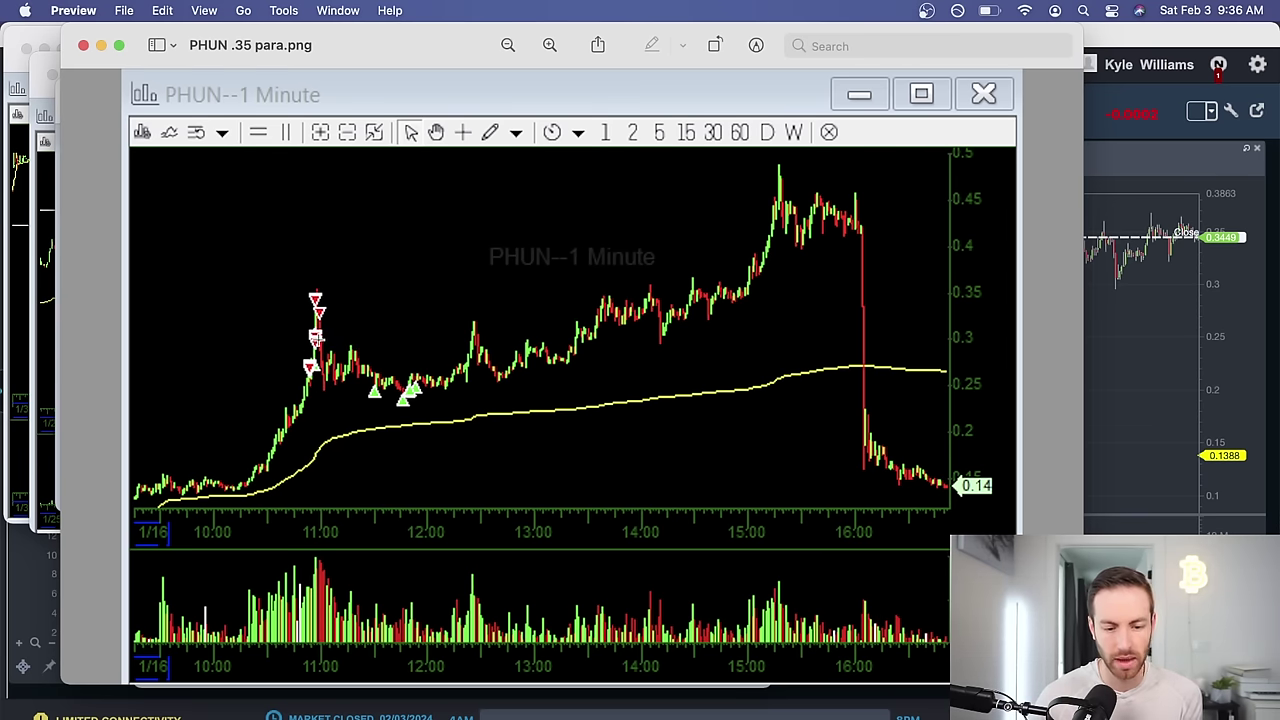
pyautogui.moveTo(303, 289); pyautogui.dragTo(351, 326)
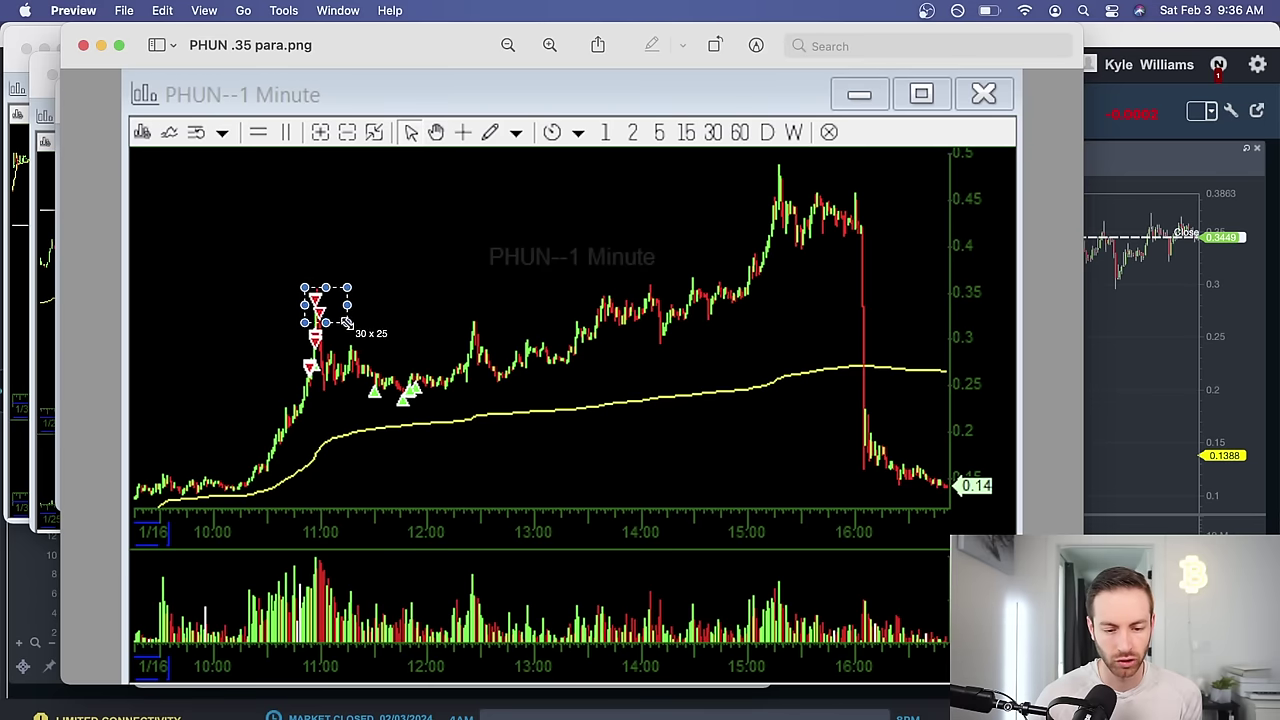
pyautogui.press('super+z')
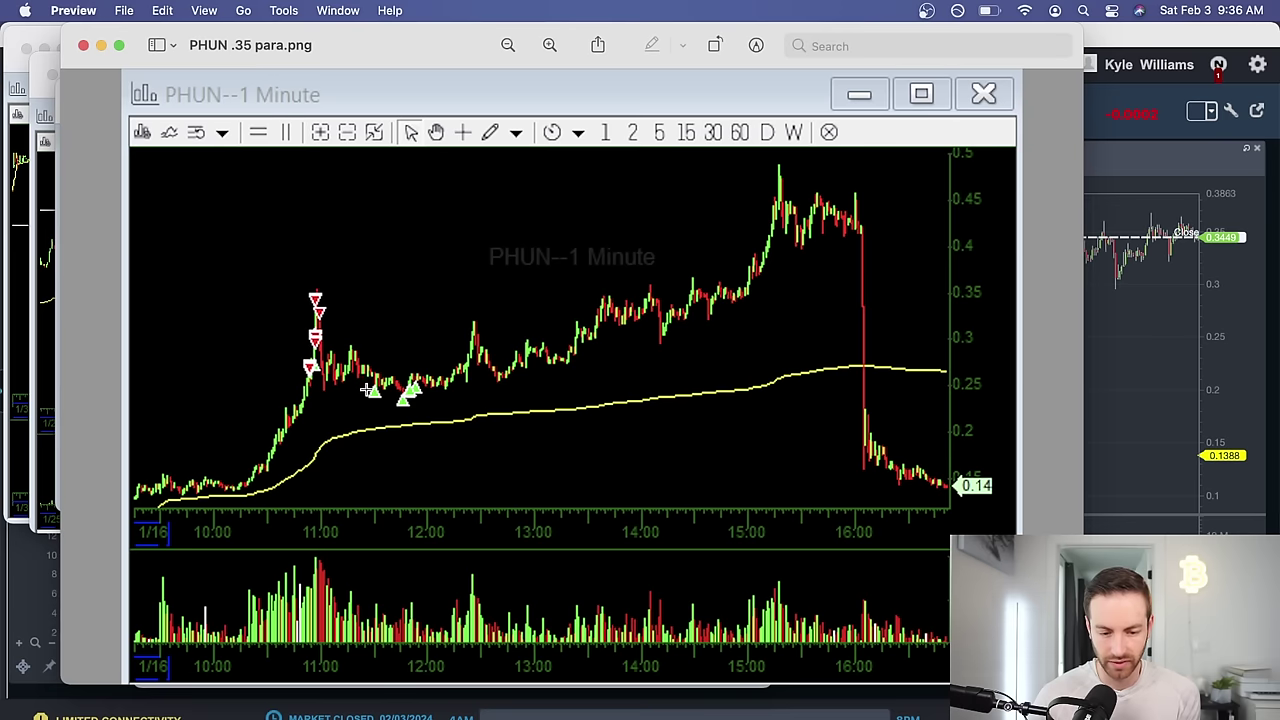
# Step: Outline the green trade markers on the PHUN chart between about 11:30 and 12:00, and clear the selections
pyautogui.moveTo(366, 381)
pyautogui.mouseDown()
pyautogui.moveTo(457, 410)
pyautogui.moveTo(448, 415)
pyautogui.mouseUp()
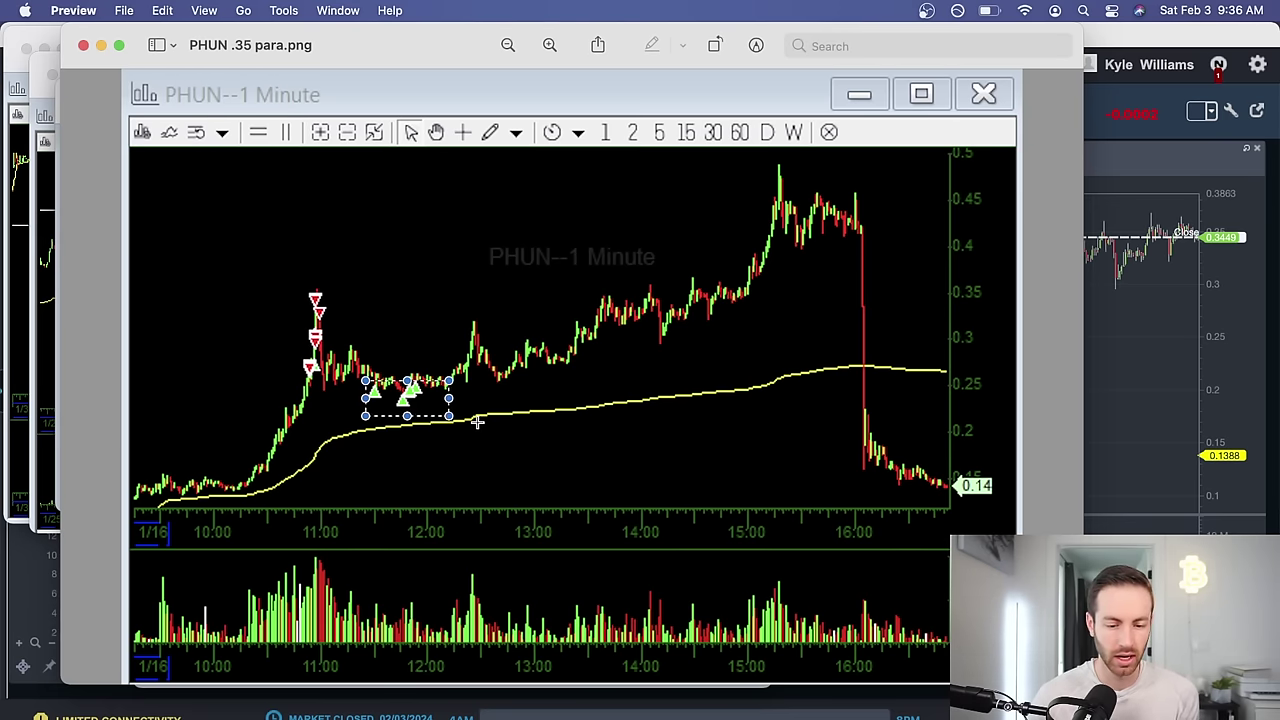
pyautogui.click(477, 422)
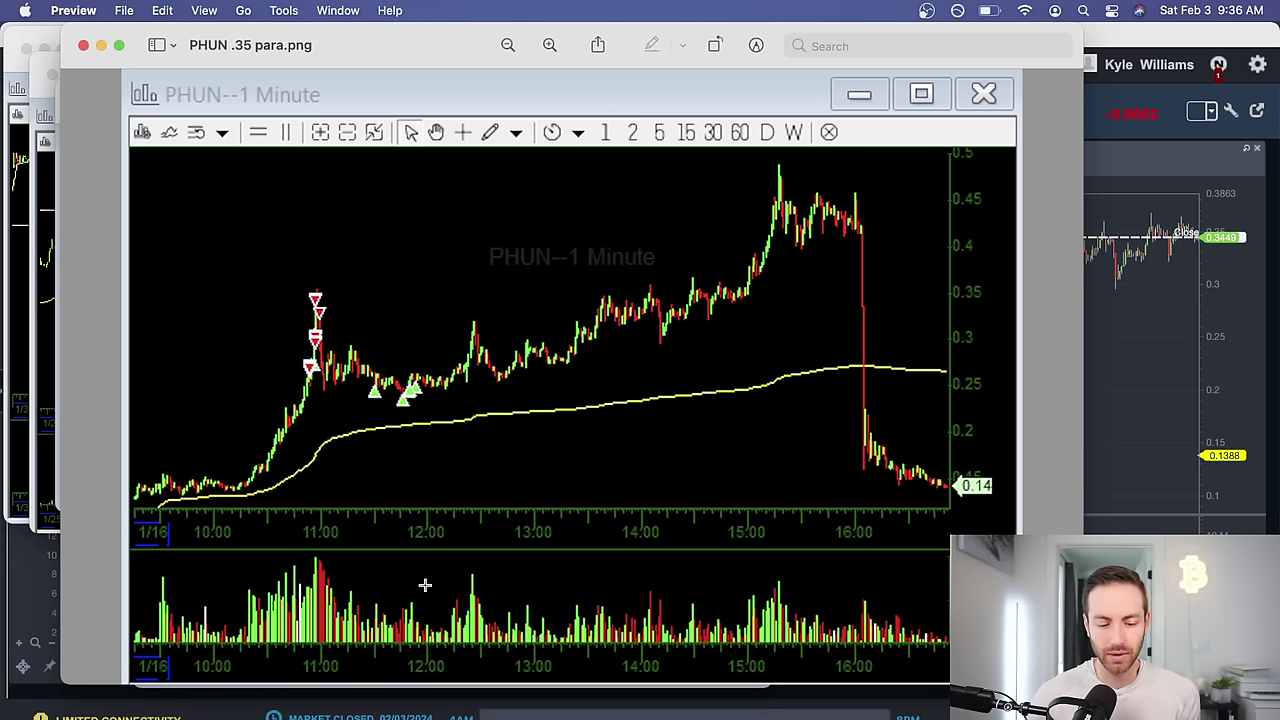
pyautogui.moveTo(354, 362); pyautogui.dragTo(484, 415)
pyautogui.click(479, 409)
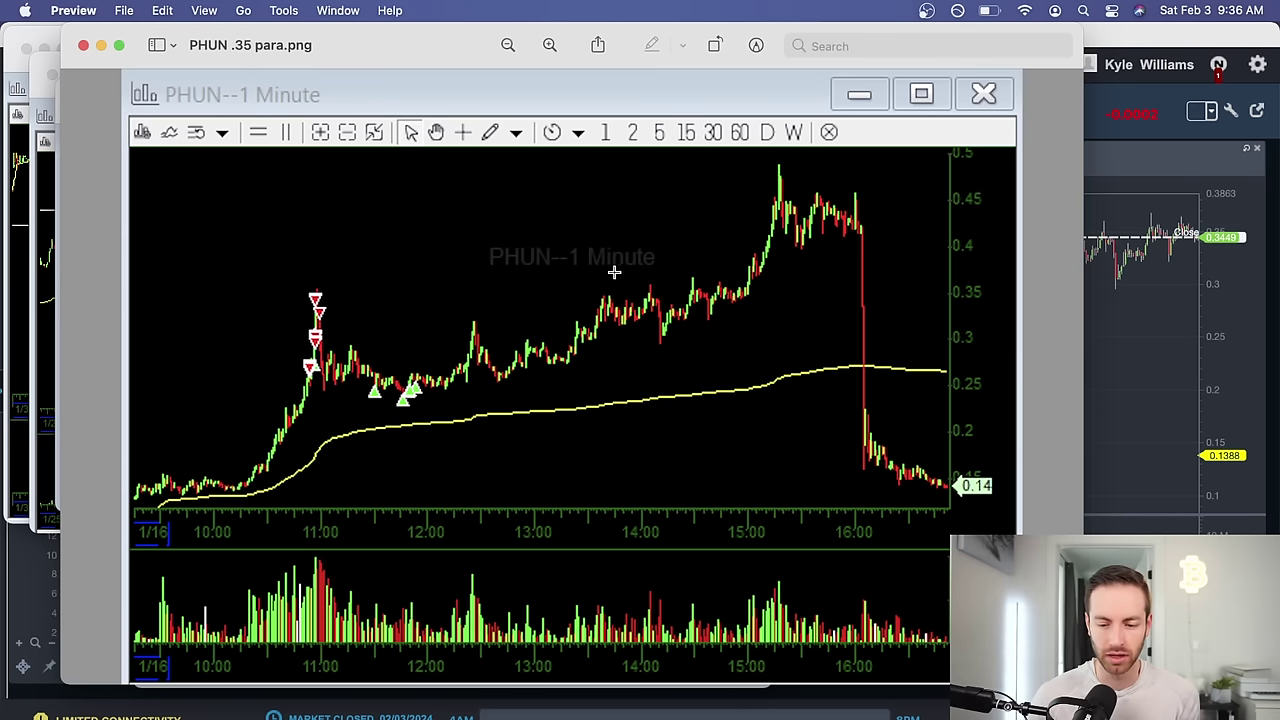
# Step: Outline PHUN's price ranges between about 12:30 and 15:15 on the chart image, and close the image
pyautogui.moveTo(586, 275); pyautogui.dragTo(800, 323)
pyautogui.click(681, 383)
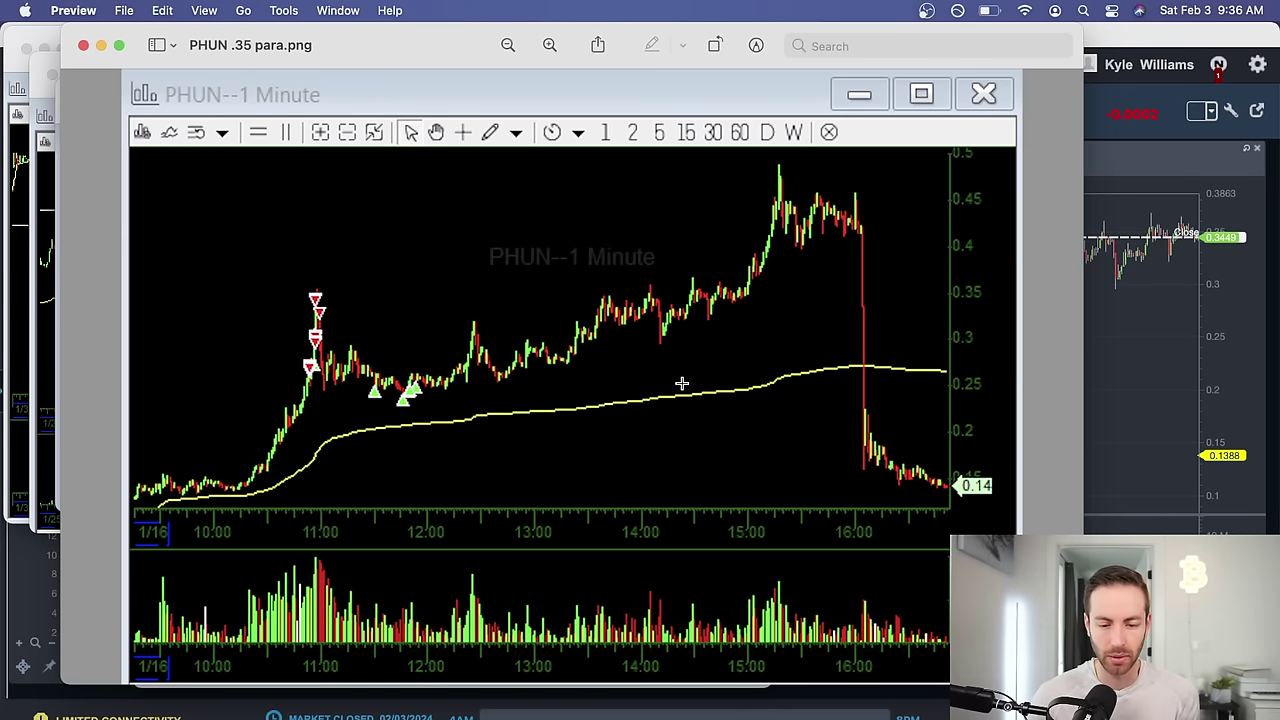
pyautogui.moveTo(484, 341); pyautogui.dragTo(629, 389)
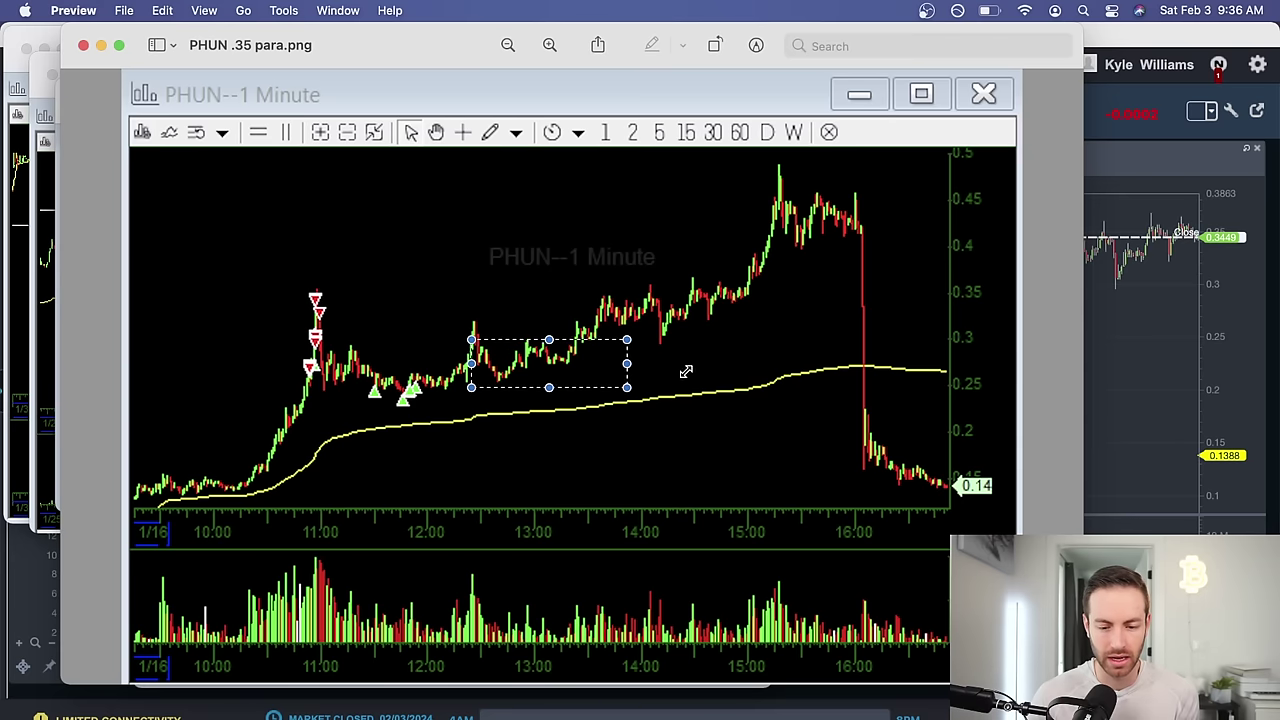
pyautogui.click(683, 335)
pyautogui.moveTo(613, 290); pyautogui.dragTo(781, 313)
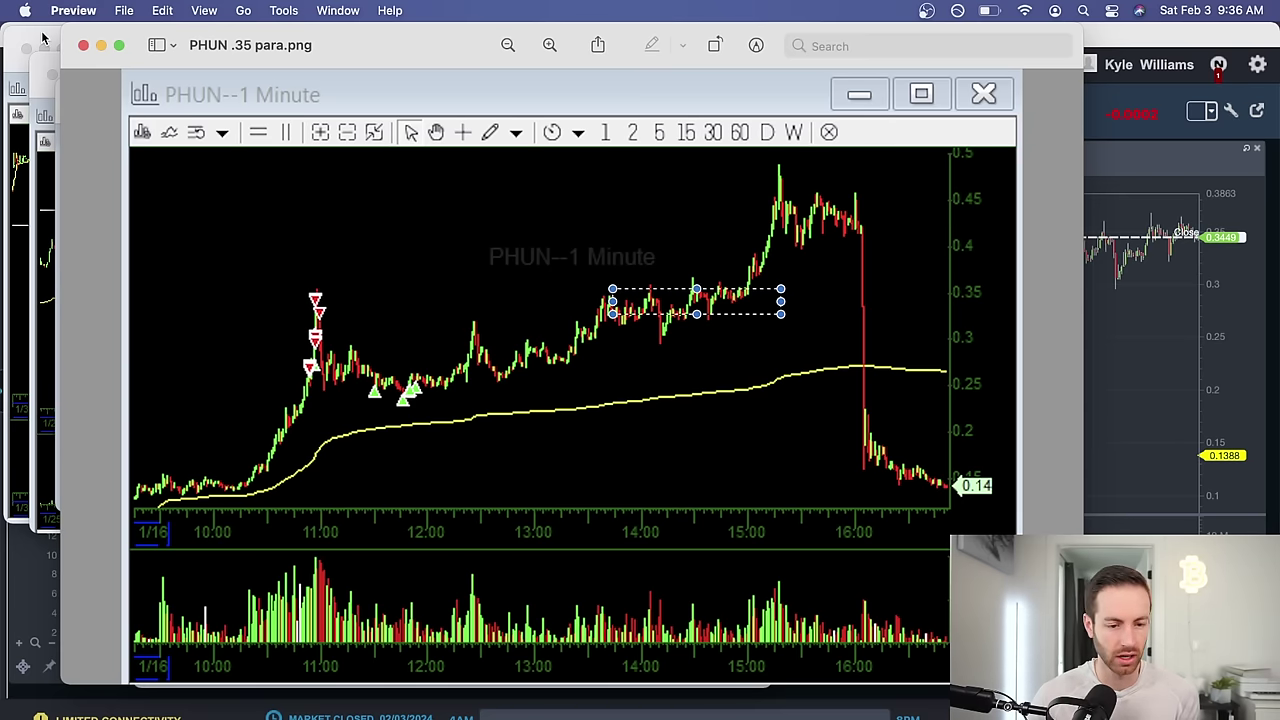
pyautogui.press('super+w')
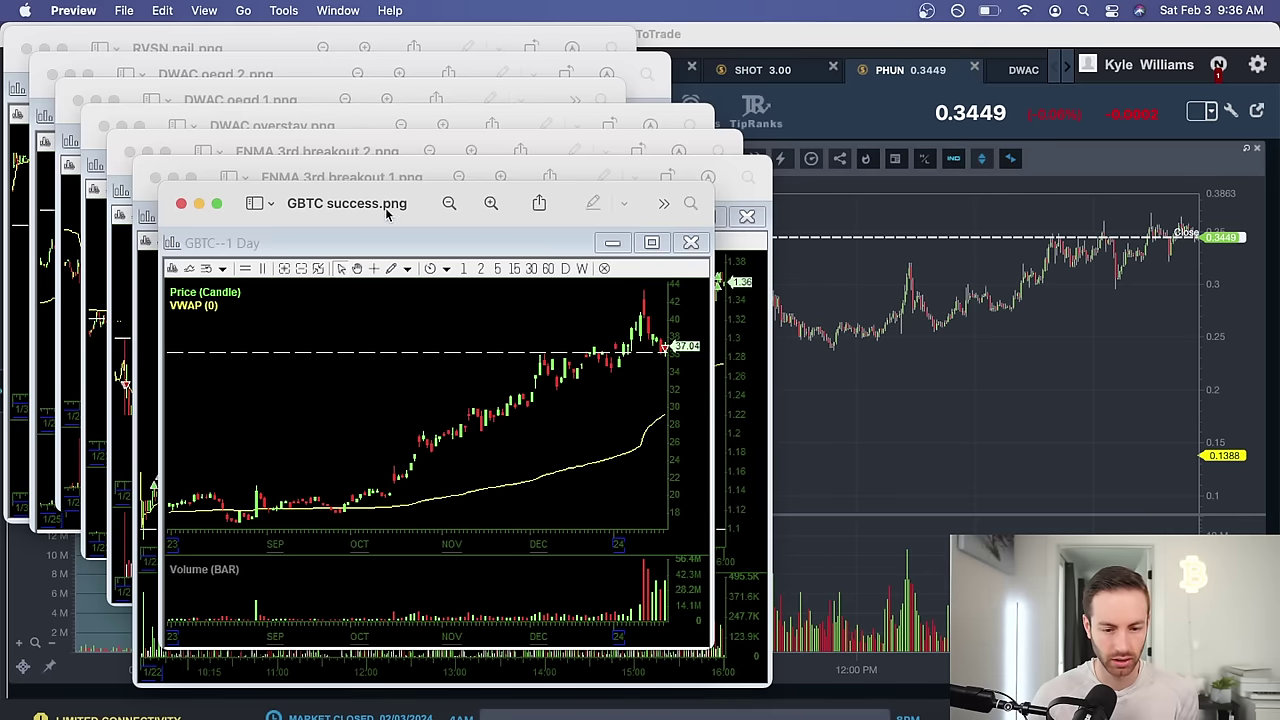
# Step: Move the "GBTC success.png" image aside and switch to the January 2024 table in Excel
pyautogui.moveTo(386, 213); pyautogui.dragTo(274, 344)
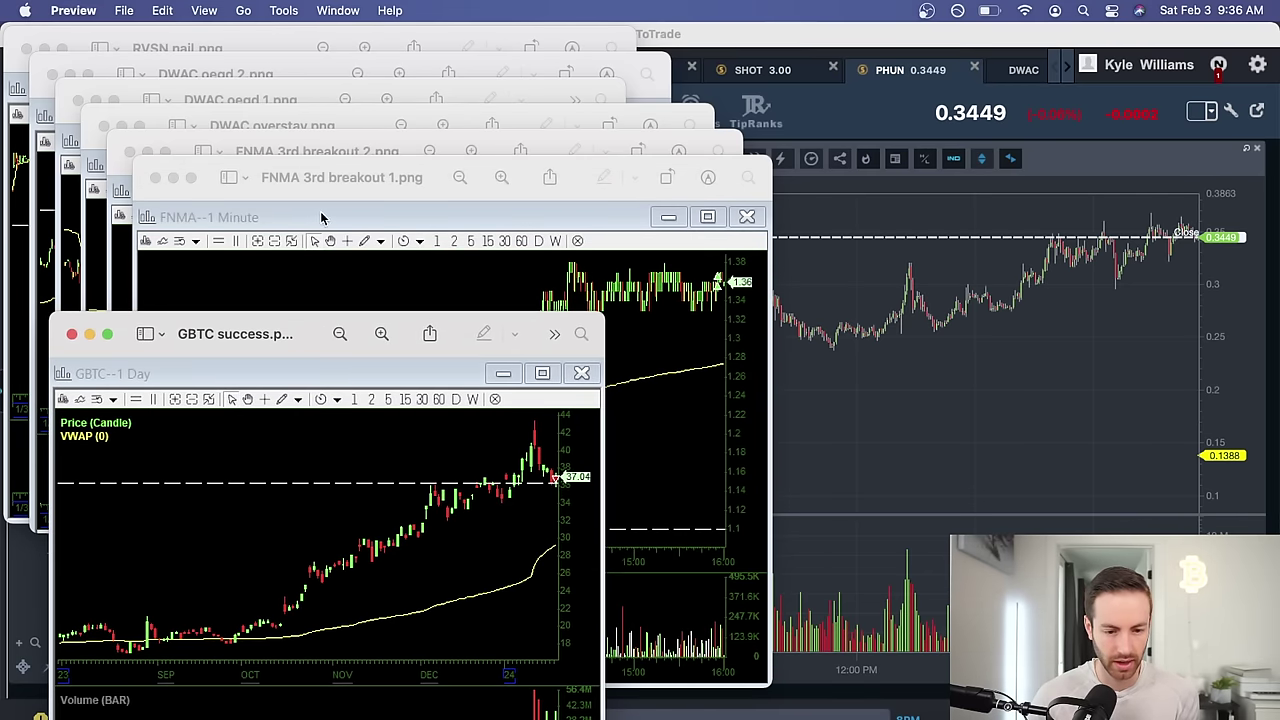
pyautogui.hotkey('ctrl', 'Up')
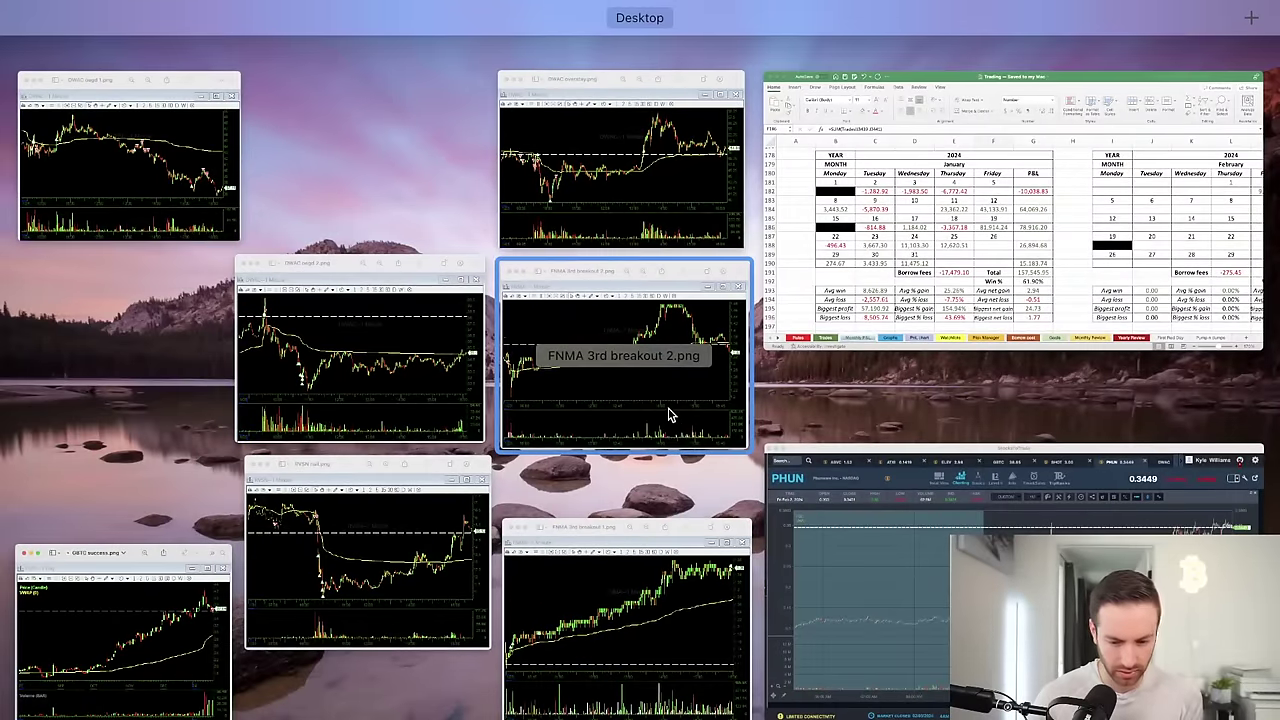
pyautogui.click(900, 251)
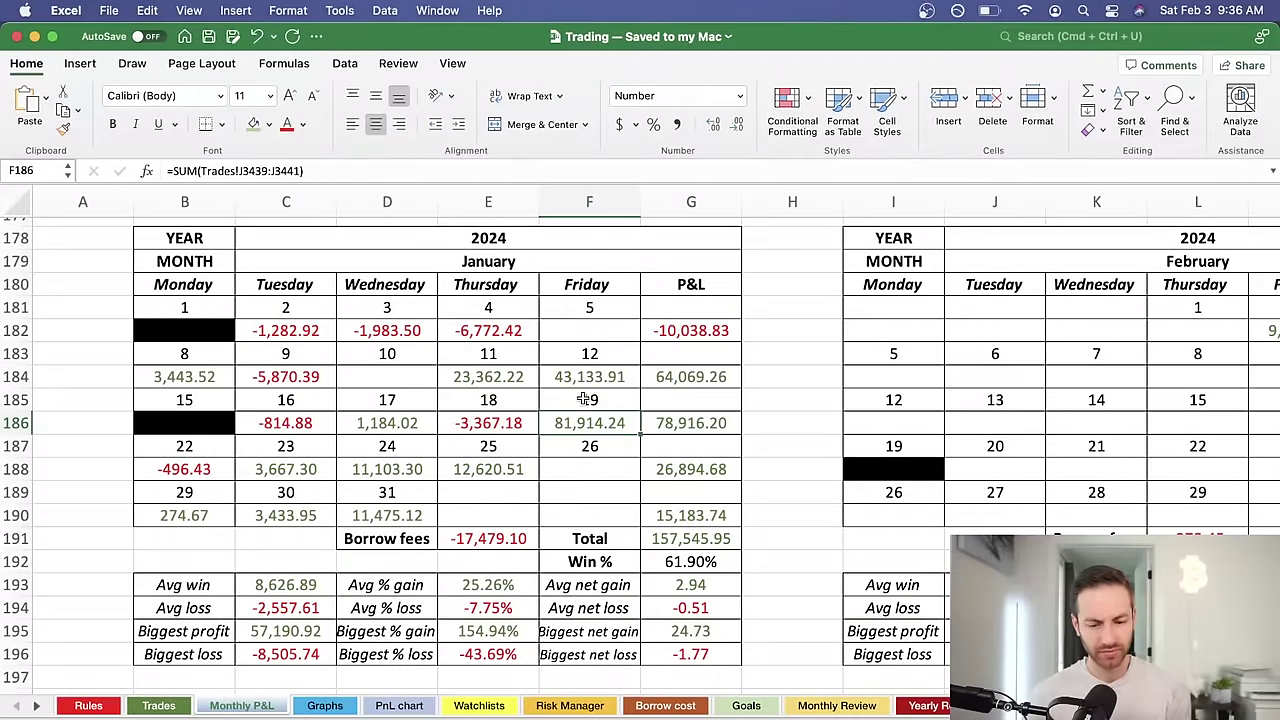
# Step: Switch to StocksToTrade and examine PHUN's January 16 price action from the 11:00 AM spike through the afternoon climb
pyautogui.click(272, 716)
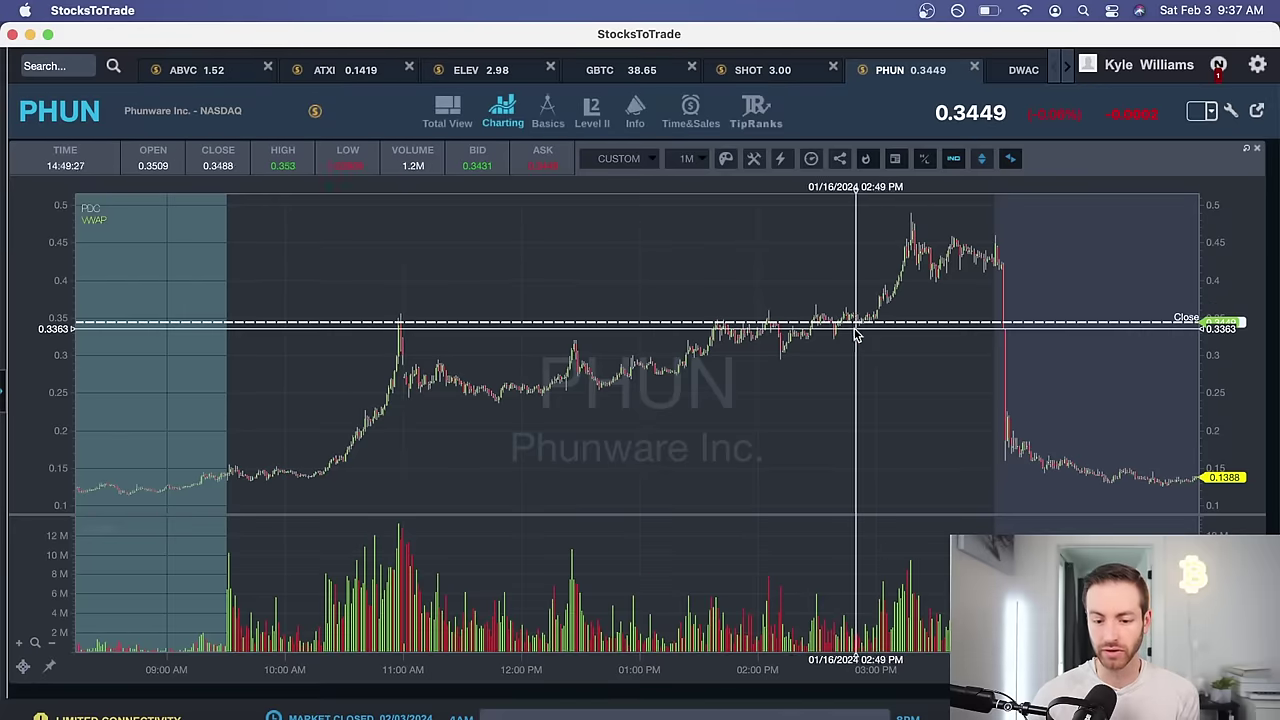
pyautogui.moveTo(871, 403); pyautogui.dragTo(766, 314)
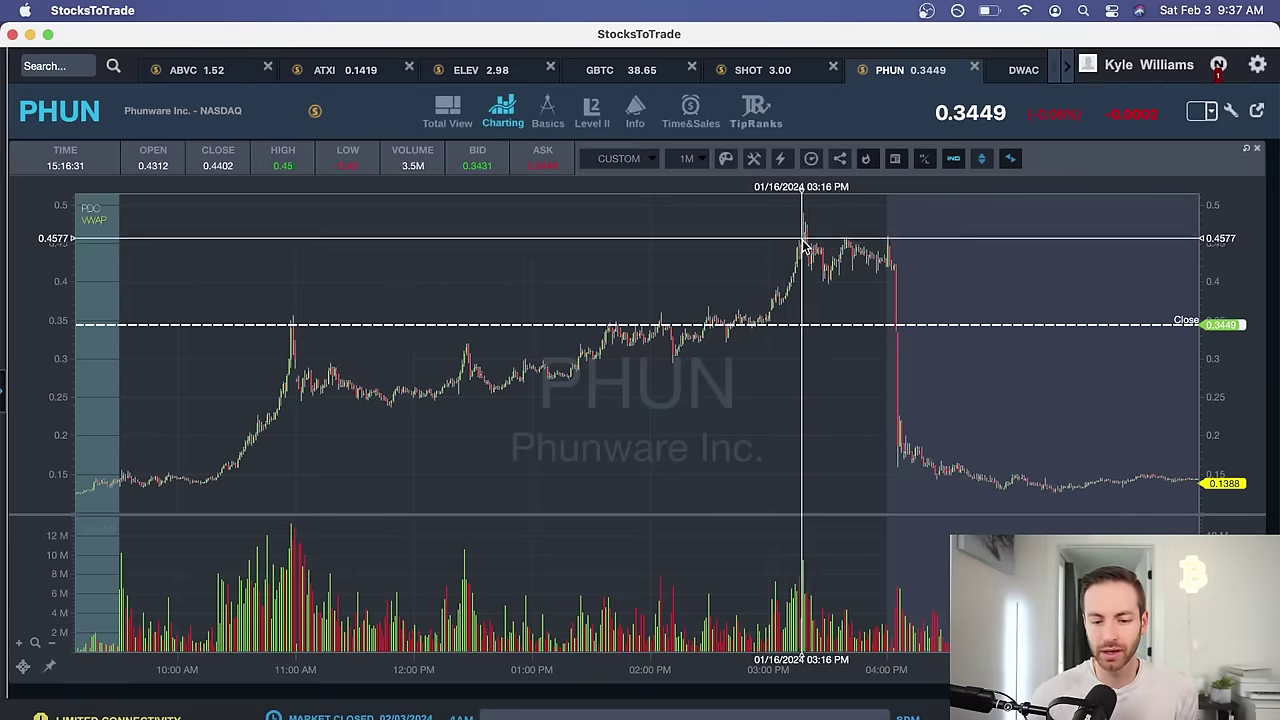
pyautogui.hscroll(3, 863, 255)
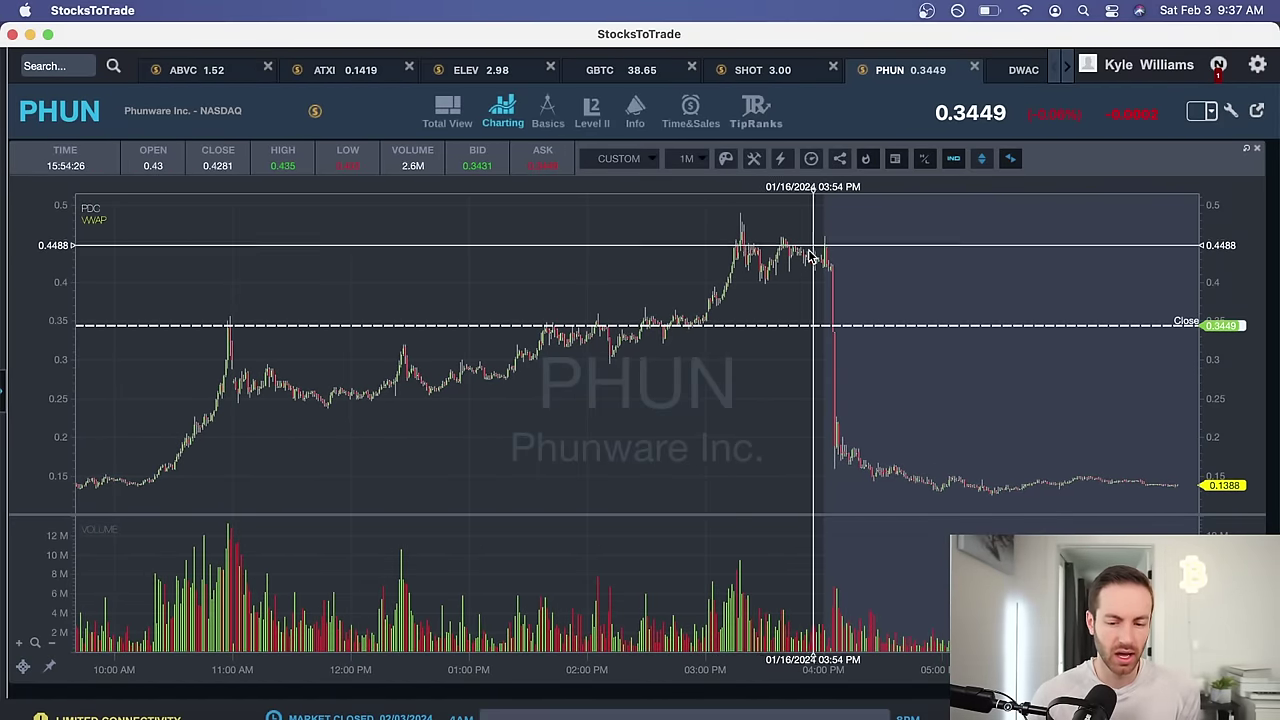
pyautogui.hscroll(-5, 628, 557)
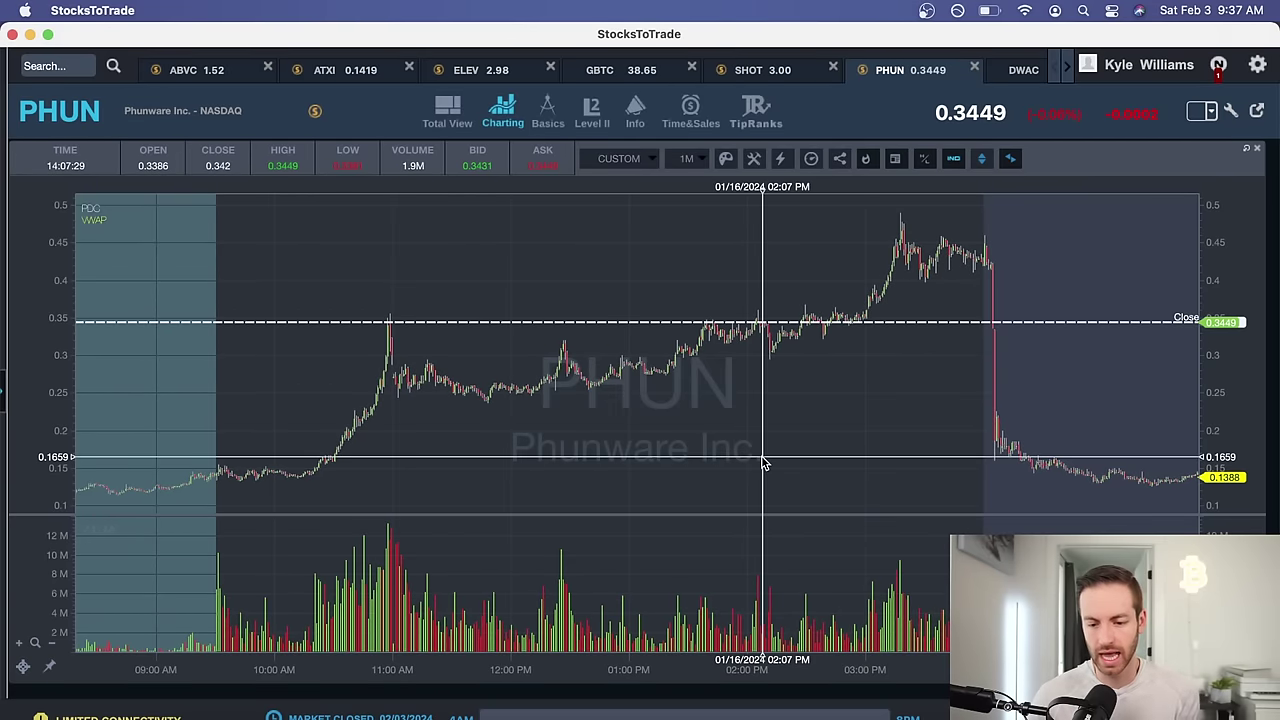
pyautogui.hscroll(4, 840, 449)
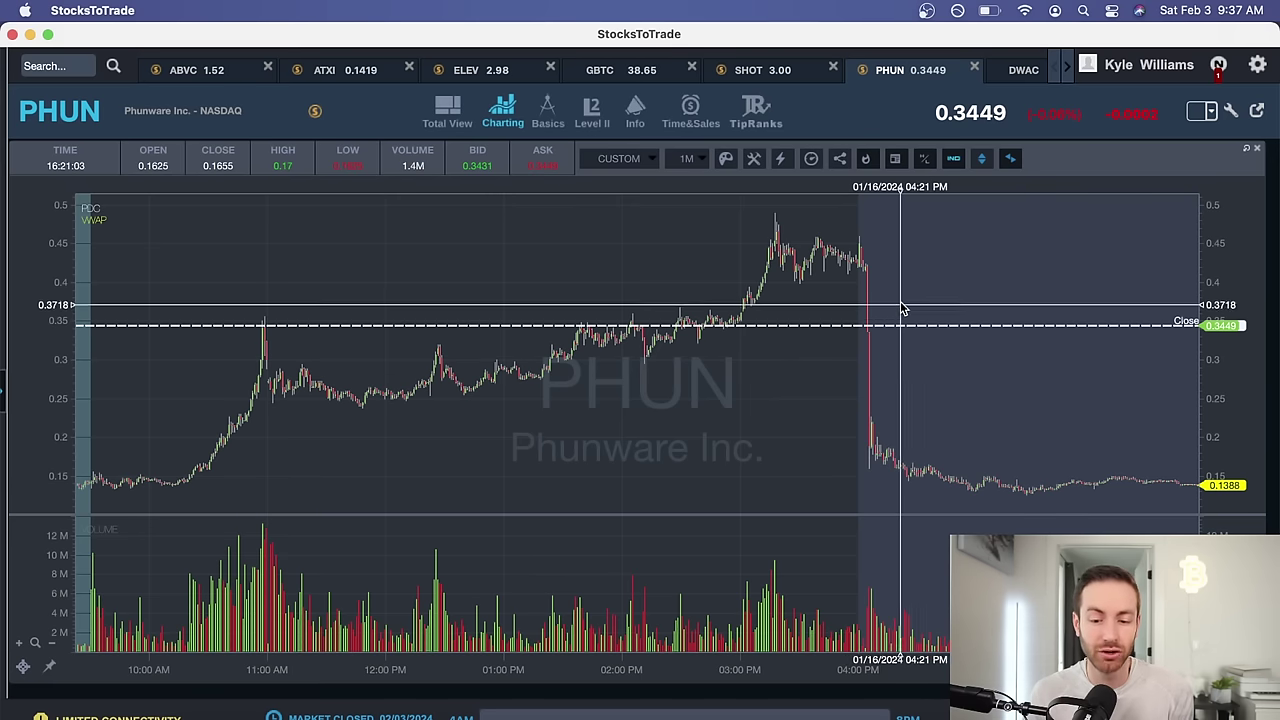
# Step: Examine PHUN's late-session peak and after-hours drop around 4:00 PM on January 16, comparing them with the morning spike
pyautogui.moveTo(908, 289); pyautogui.dragTo(857, 292)
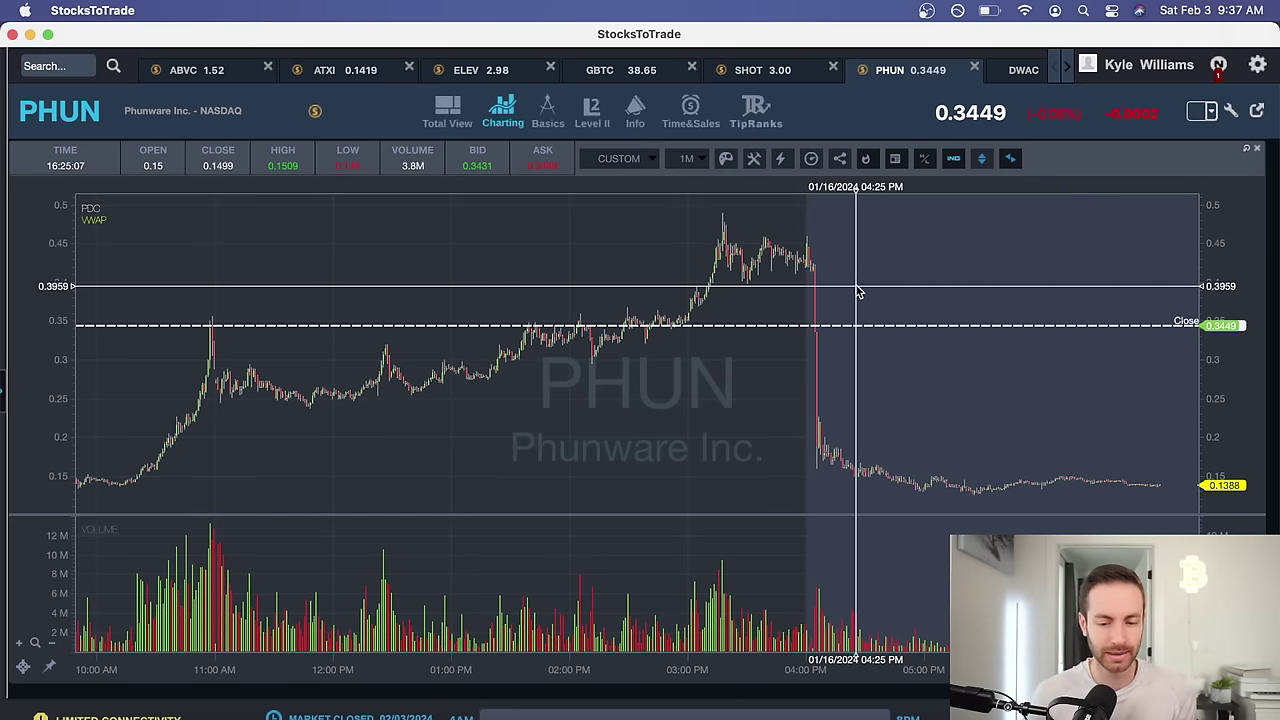
pyautogui.moveTo(870, 271); pyautogui.dragTo(821, 270)
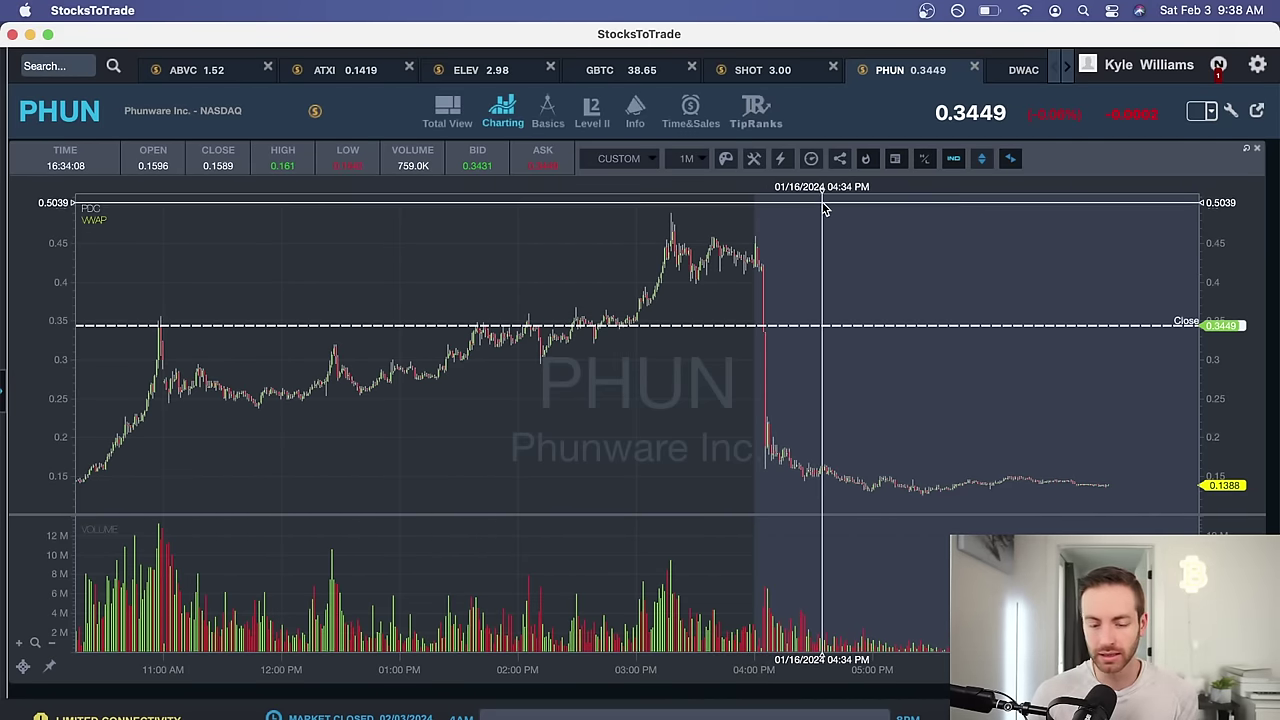
pyautogui.moveTo(934, 277); pyautogui.dragTo(903, 283)
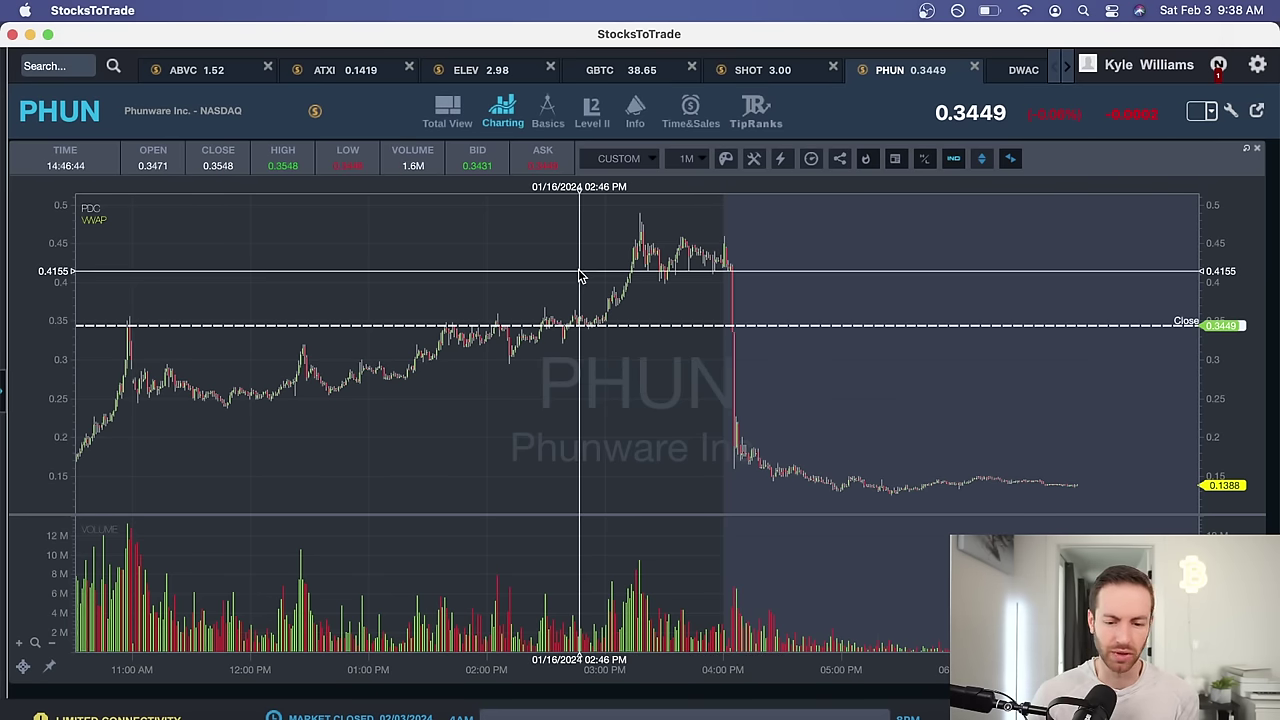
pyautogui.hscroll(-2, 645, 248)
pyautogui.hscroll(-1, 645, 248)
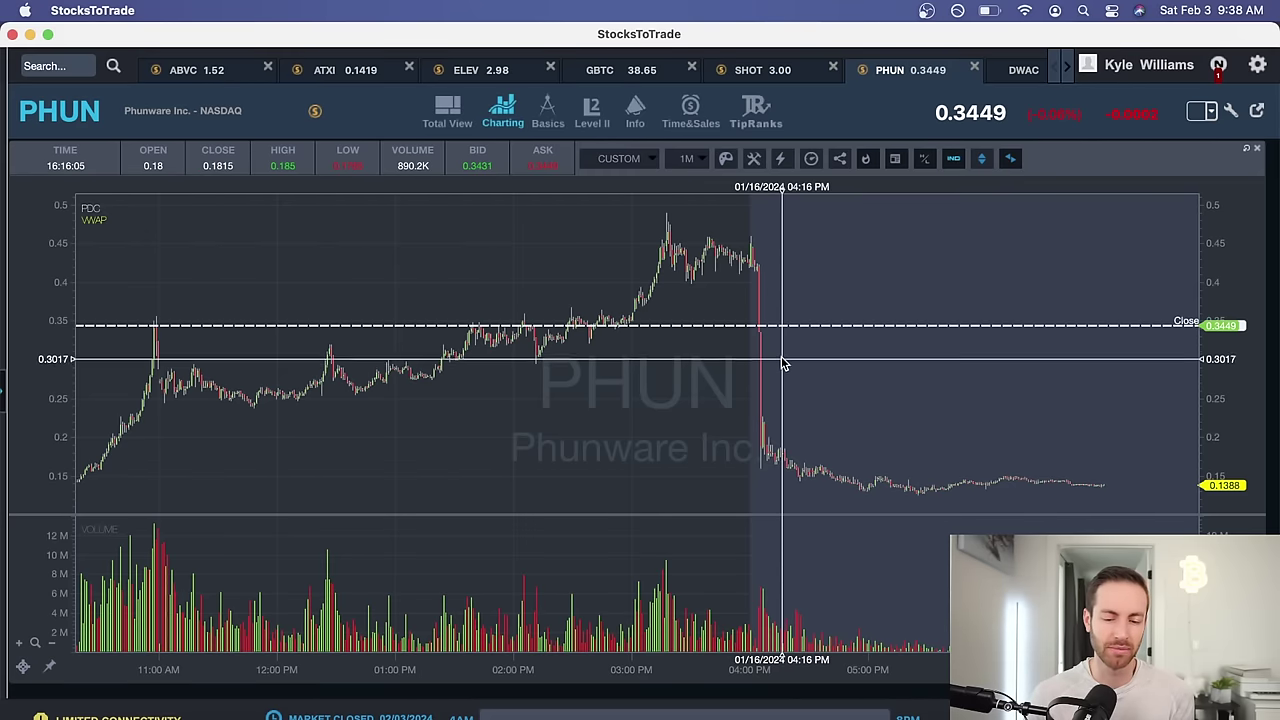
pyautogui.hscroll(-3, 750, 360)
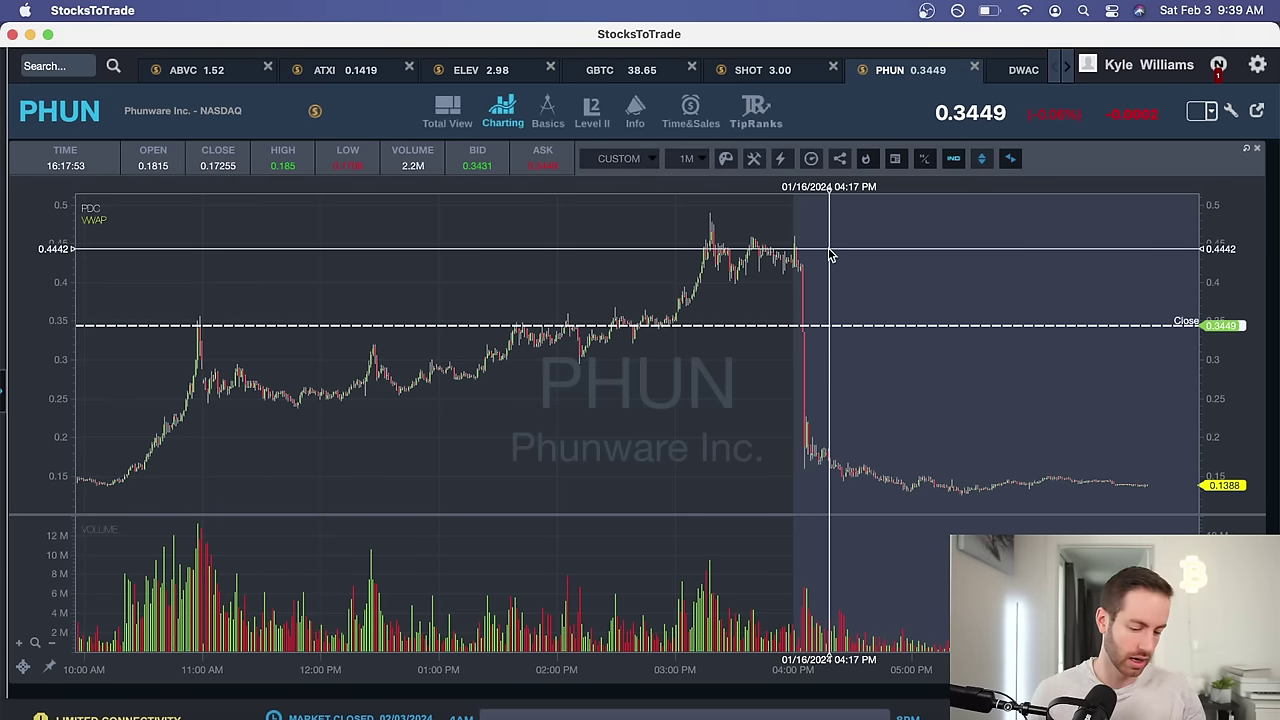
pyautogui.hscroll(3, 822, 297)
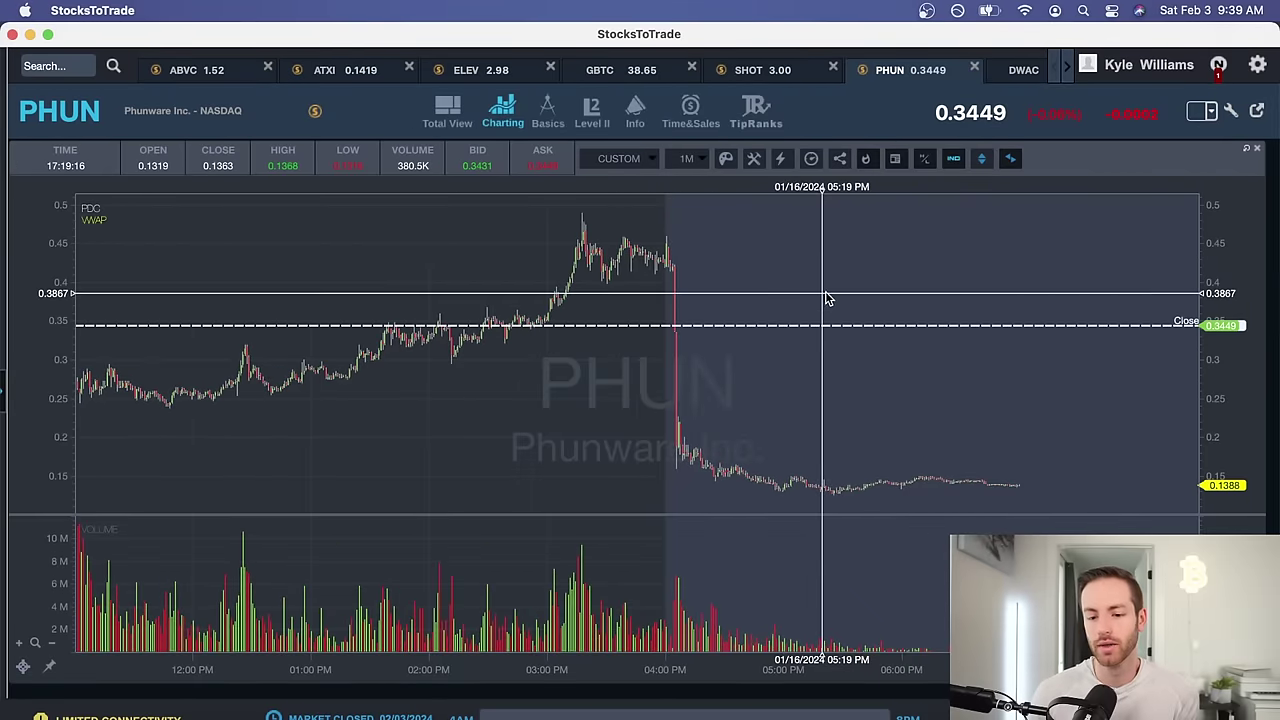
pyautogui.hscroll(3, 826, 297)
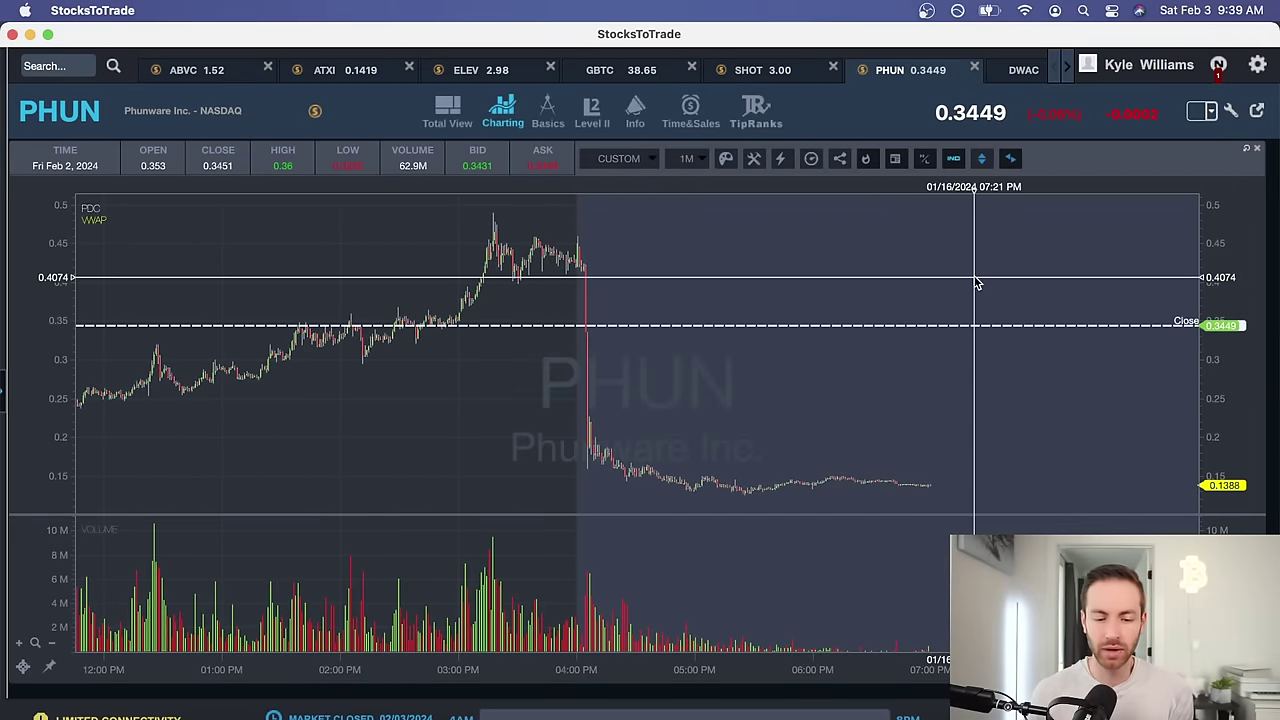
pyautogui.hscroll(-8, 977, 283)
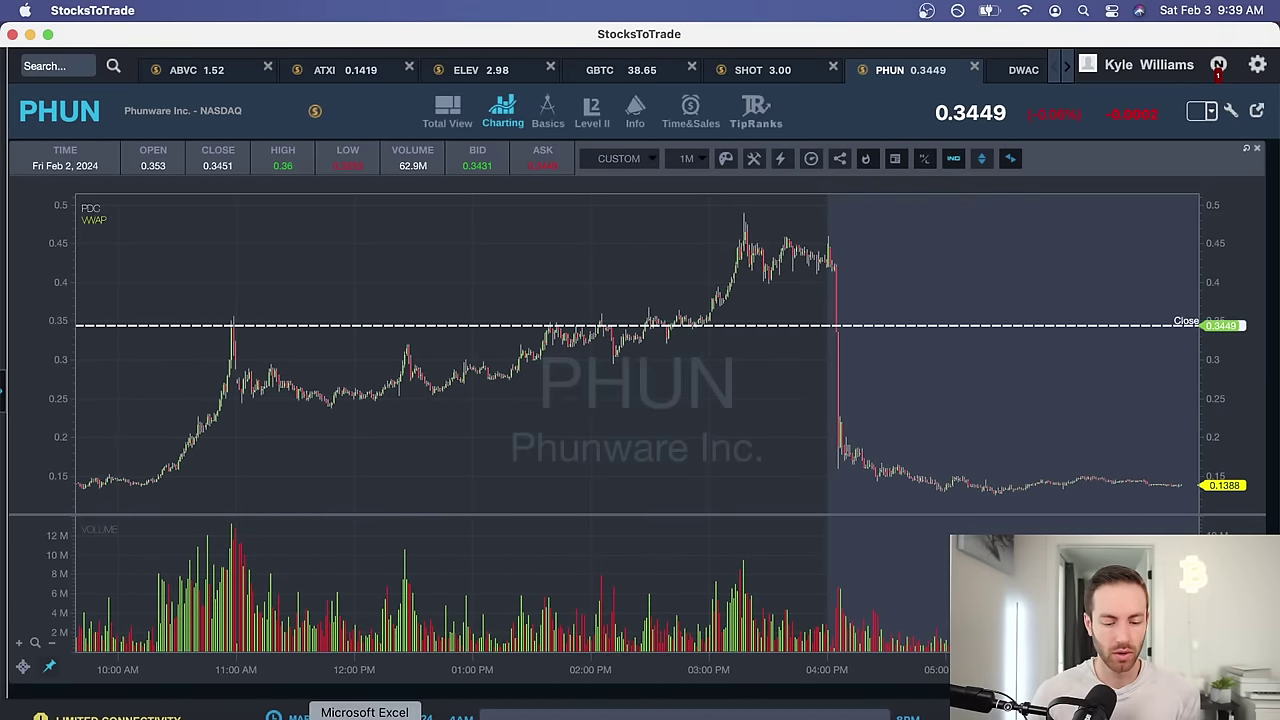
# Step: Check the January 2024 results in Excel, return to StocksToTrade, and examine GBTC's three-year daily chart through 2023
pyautogui.click(360, 716)
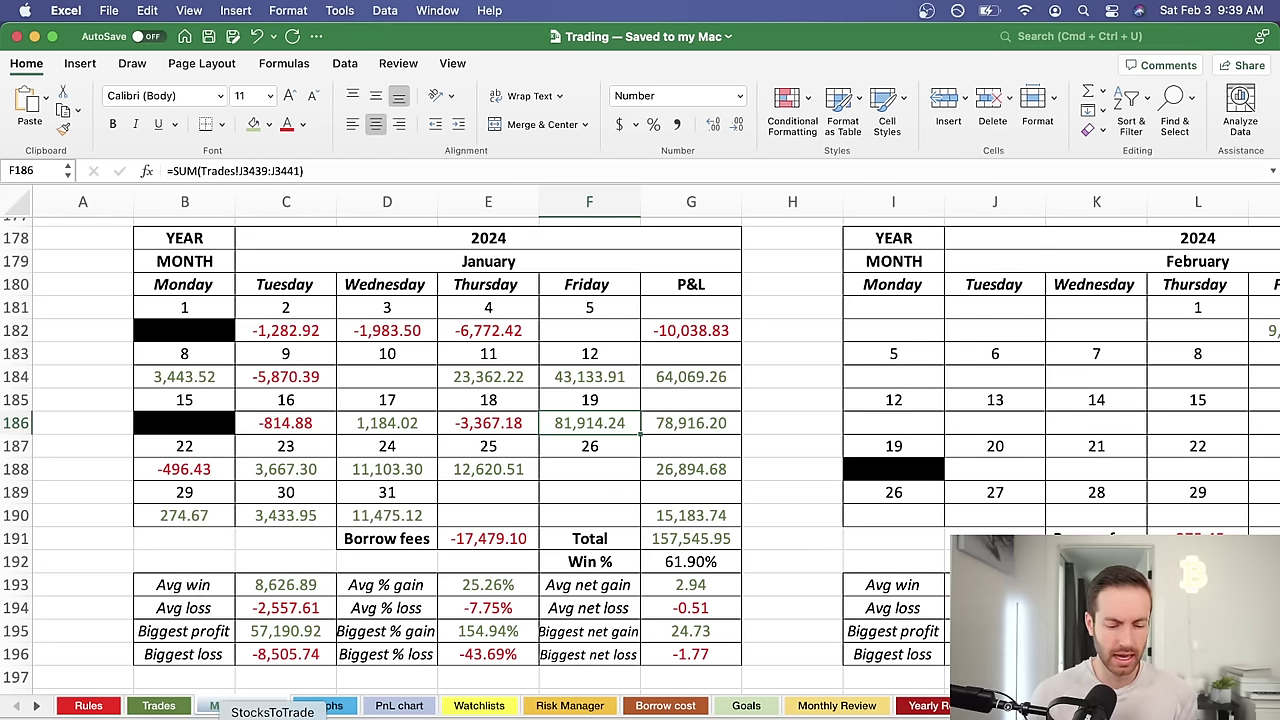
pyautogui.click(272, 716)
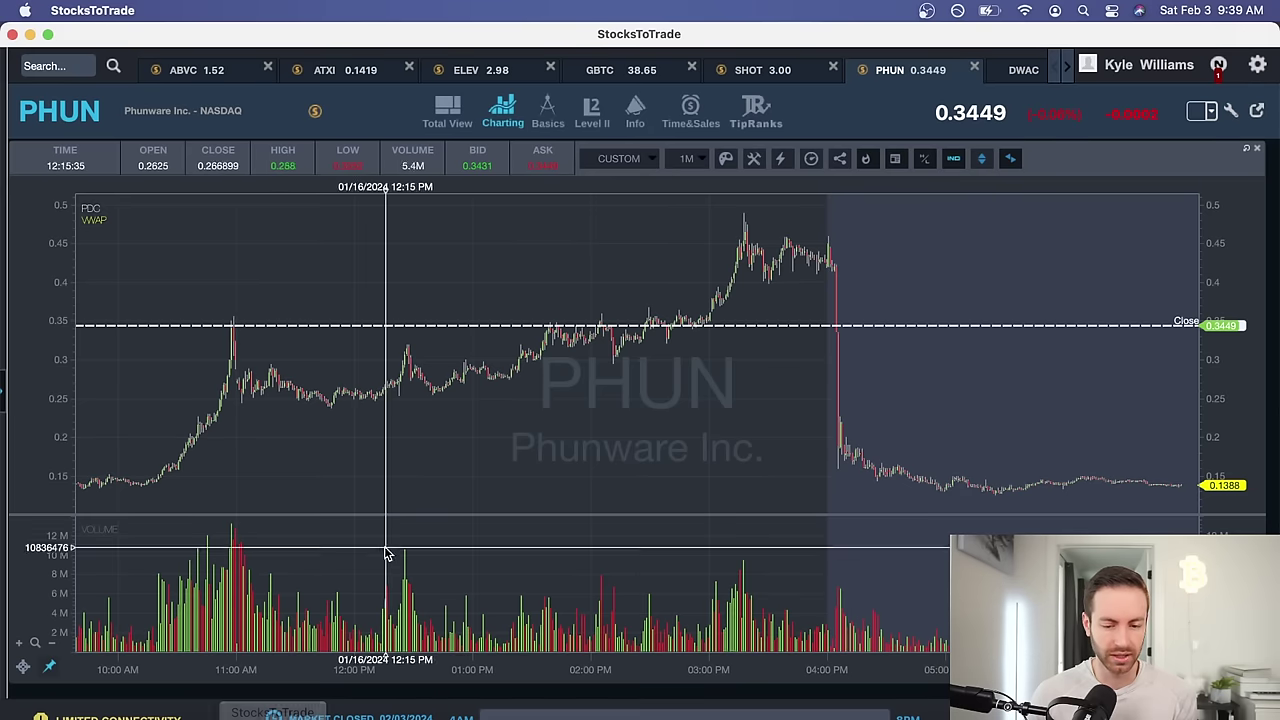
pyautogui.click(645, 70)
pyautogui.scroll(5, 634, 400)
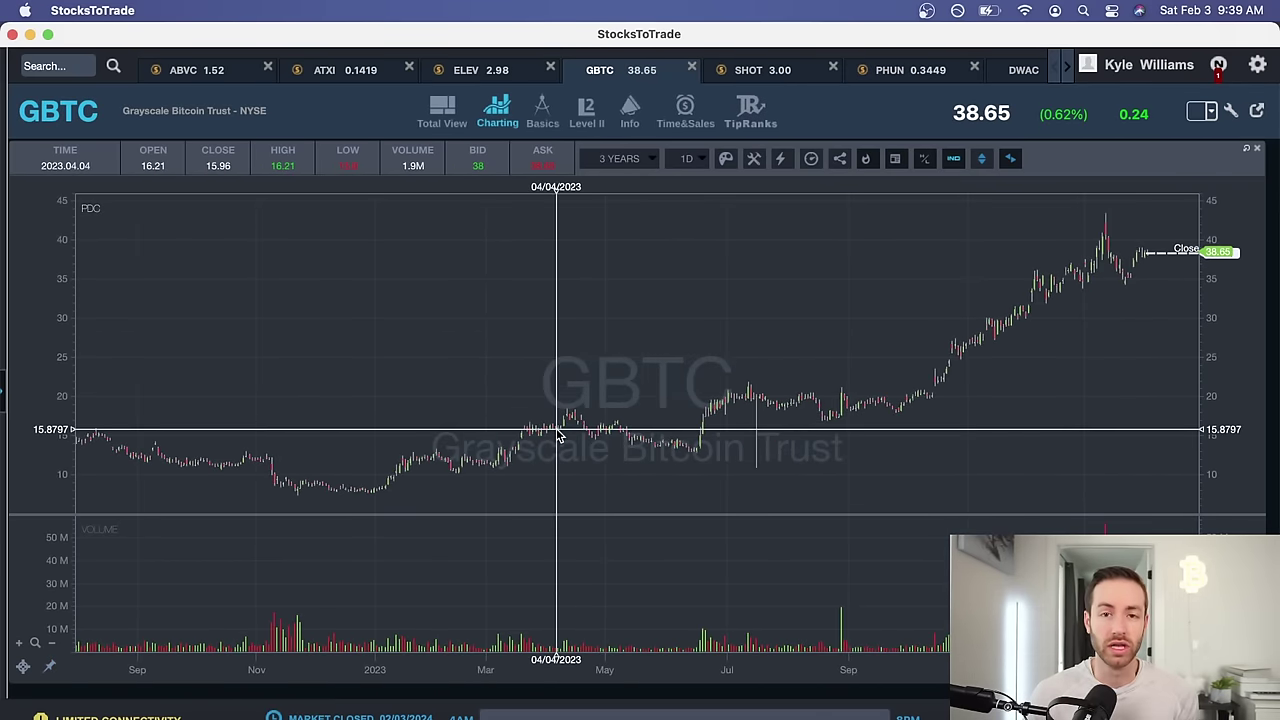
pyautogui.moveTo(617, 432); pyautogui.dragTo(580, 434)
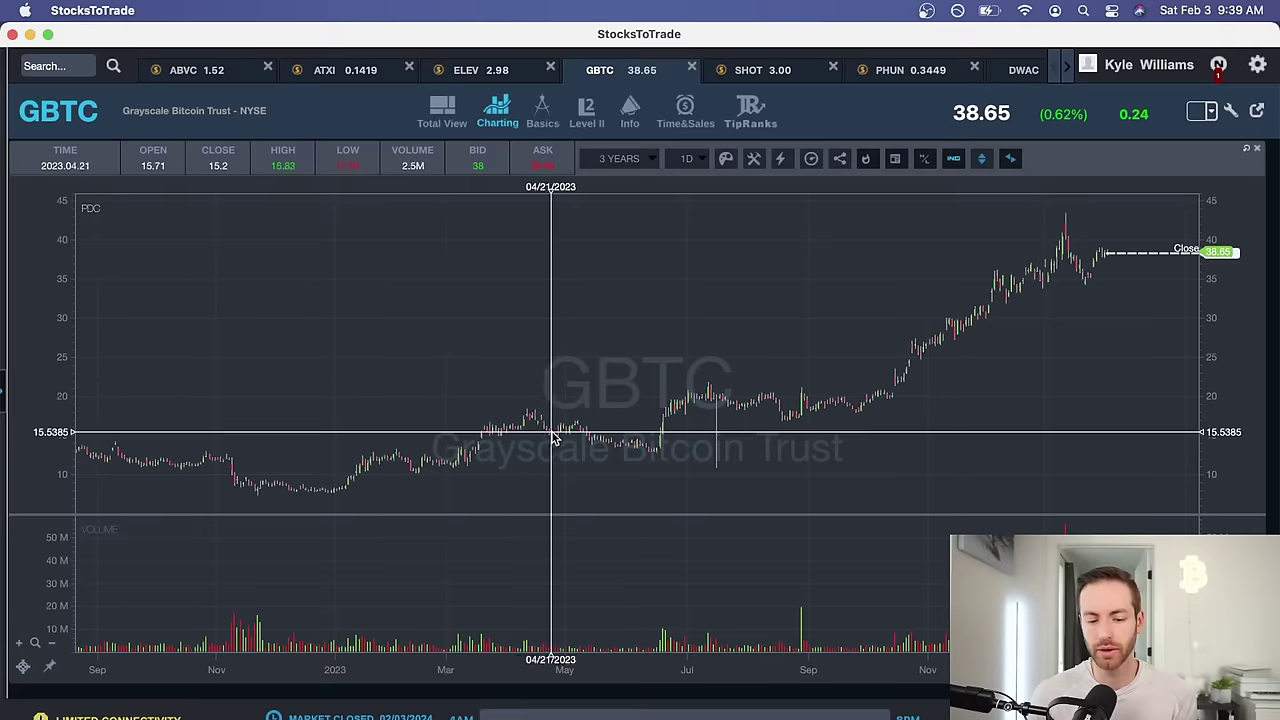
pyautogui.hscroll(5, 843, 411)
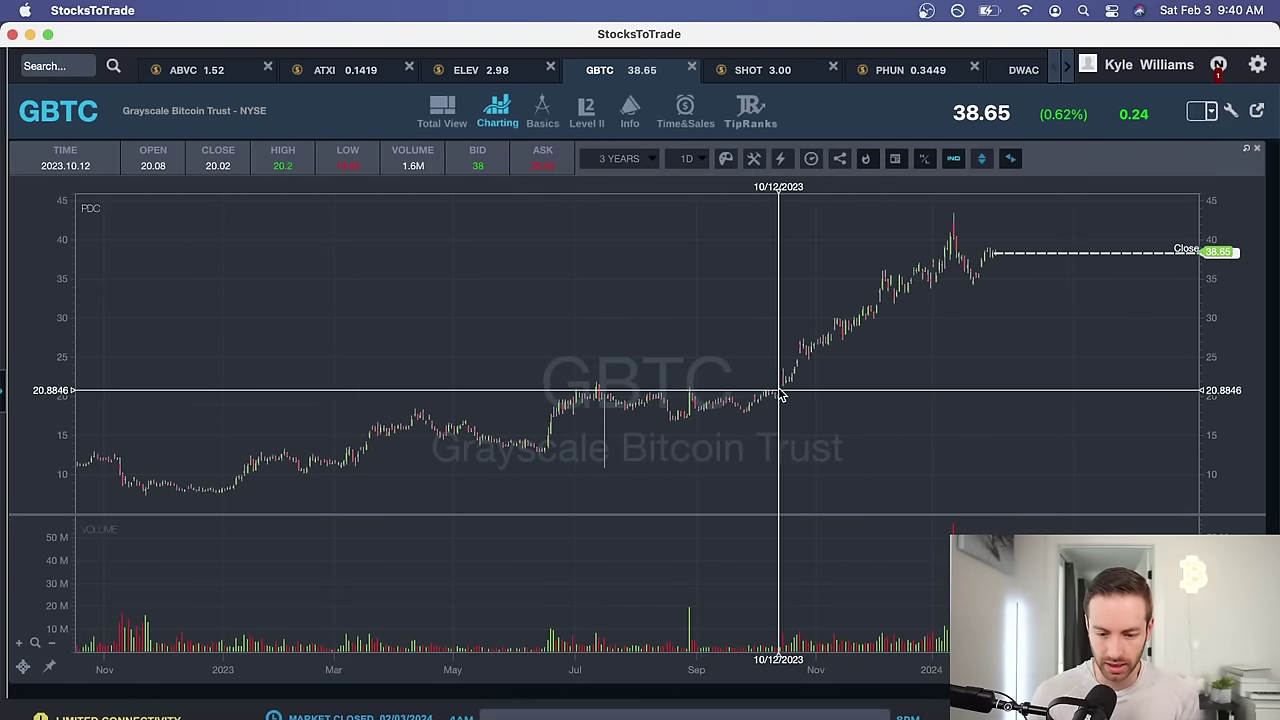
# Step: Examine GBTC's mid-October 2023 candles on the daily chart and switch to Safari
pyautogui.scroll(3, 780, 400)
pyautogui.hscroll(2, 880, 405)
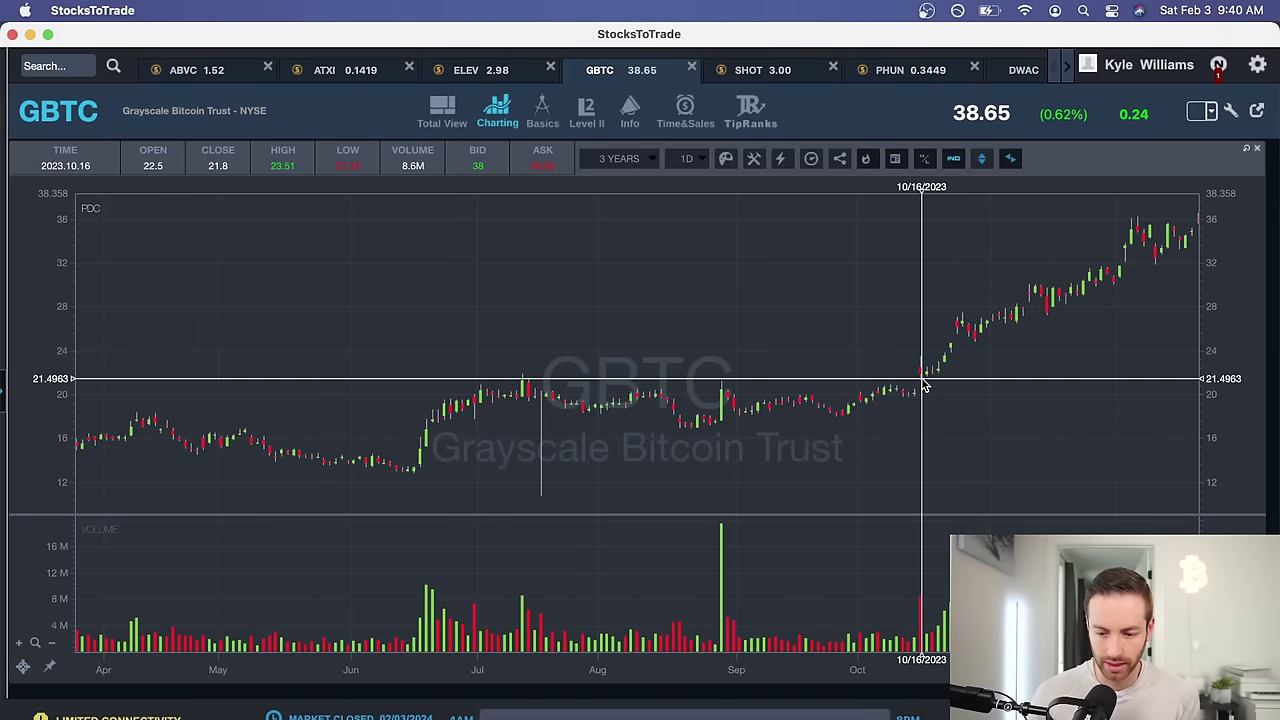
pyautogui.click(225, 716)
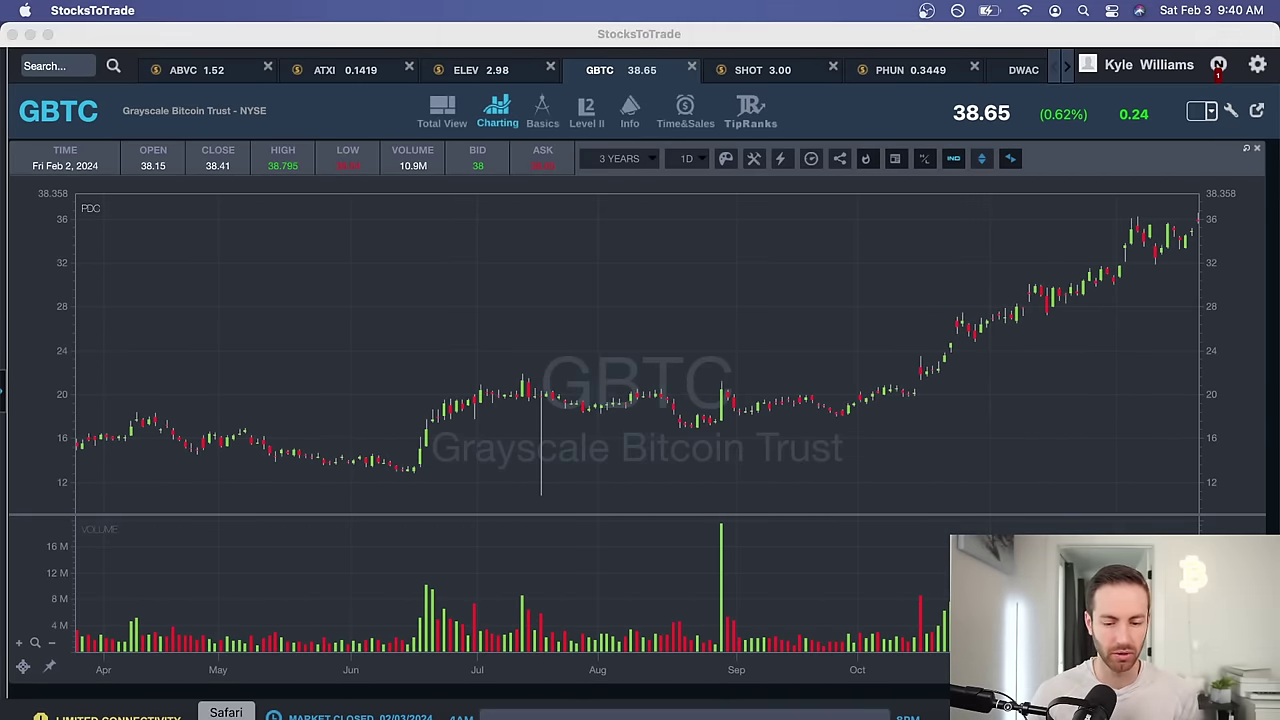
pyautogui.write('BIT')
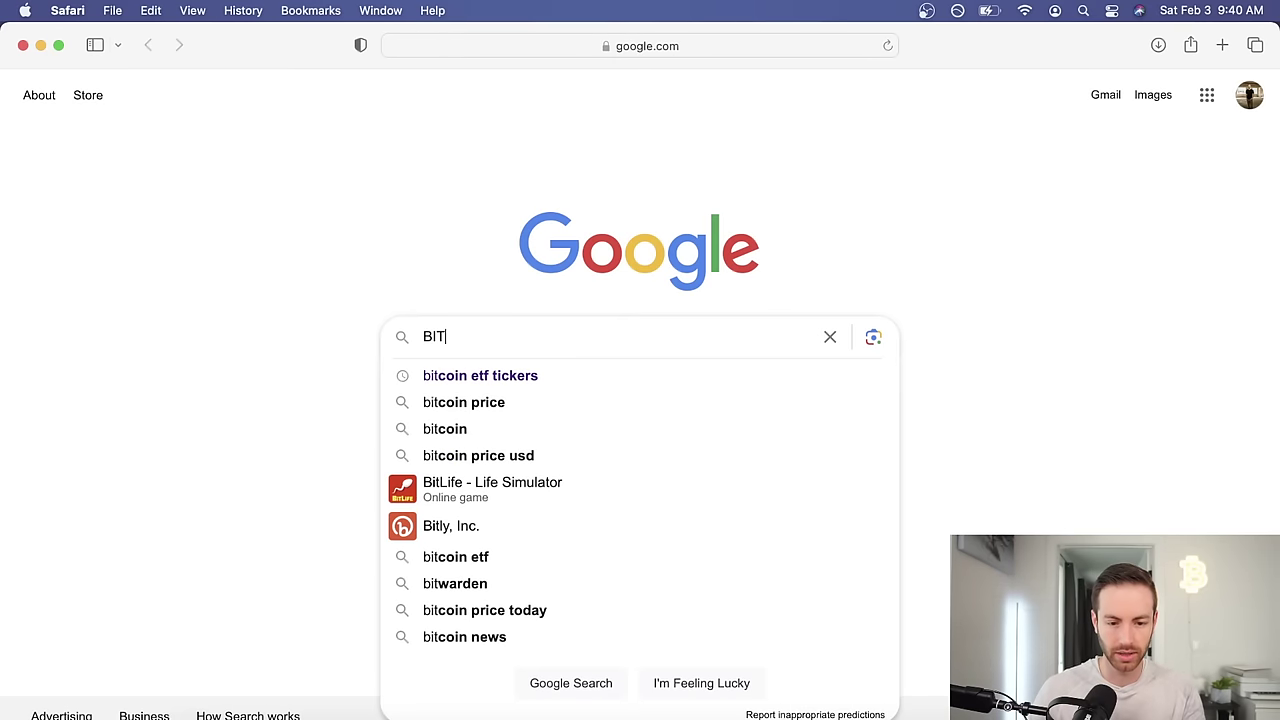
pyautogui.press('BackSpace')
pyautogui.press('BackSpace')
pyautogui.press('BackSpace')
# Step: Open bitcoinwisdom.io and display the BTC/USDT chart at the 1d interval
pyautogui.click(705, 44)
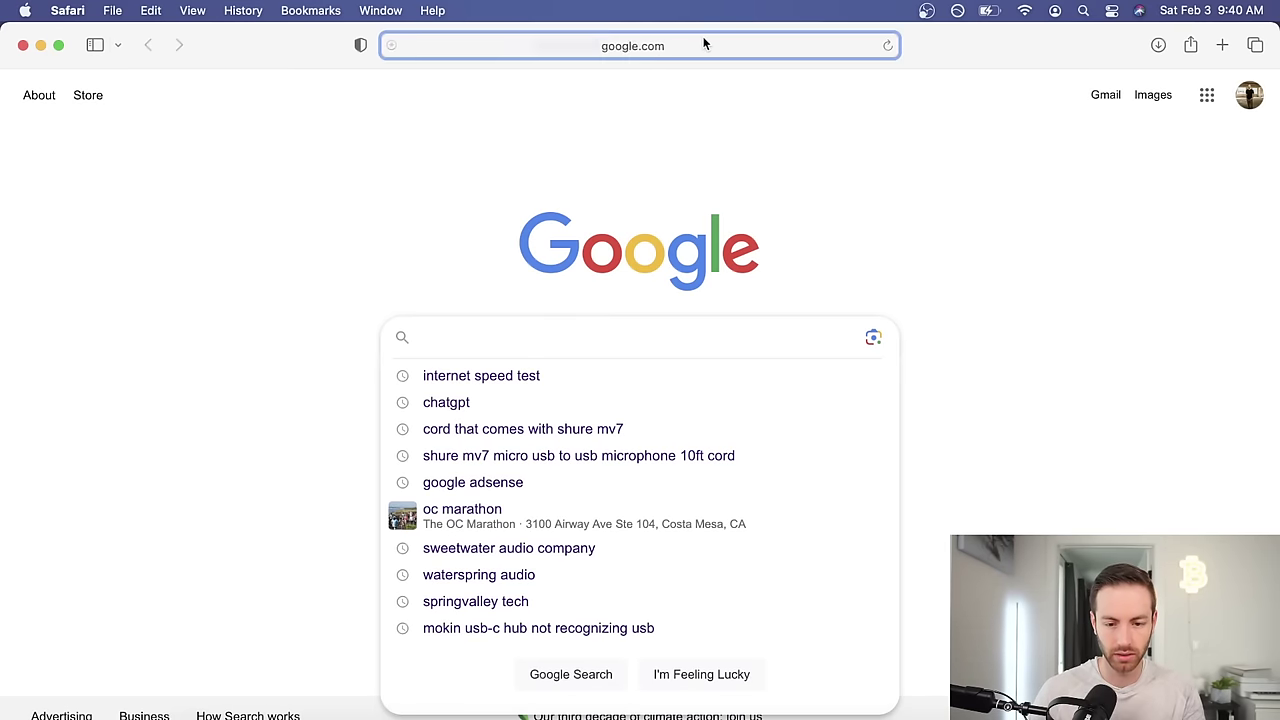
pyautogui.write('bit')
pyautogui.press('Return')
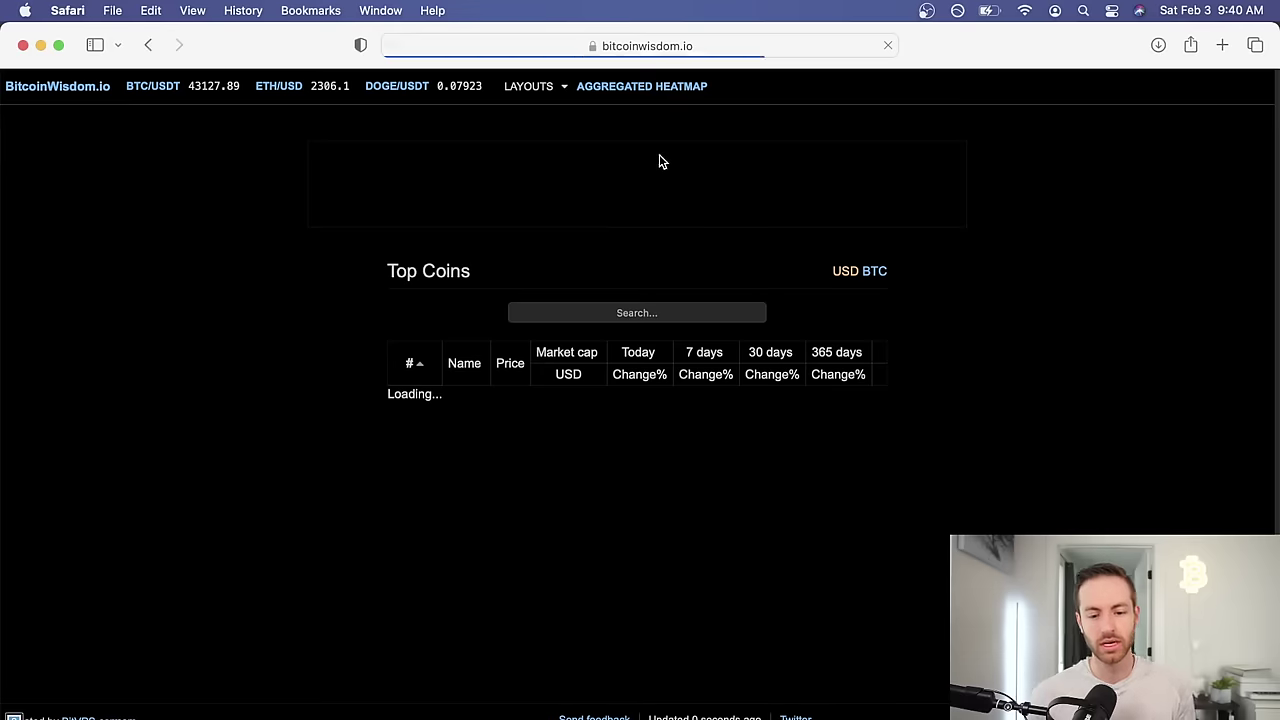
pyautogui.click(163, 87)
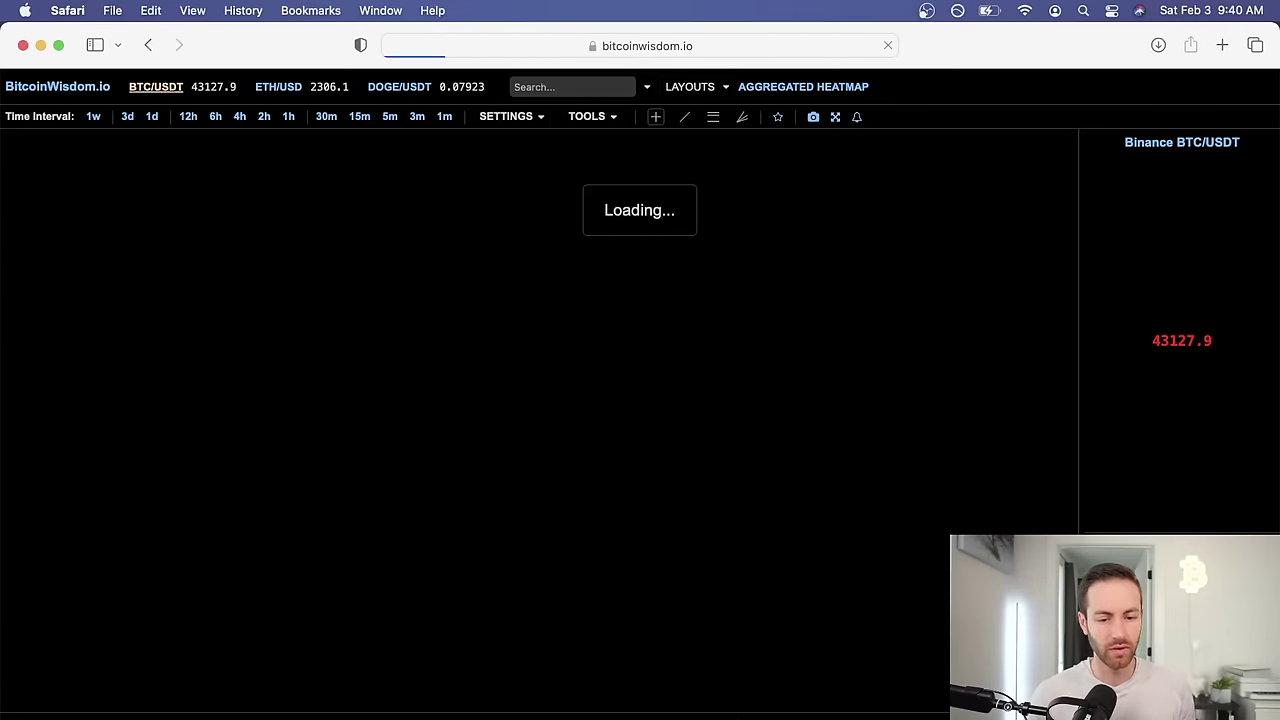
pyautogui.click(151, 116)
# Step: Examine Bitcoin's daily price action around October 17, 2023 and the months that follow
pyautogui.moveTo(461, 380); pyautogui.dragTo(790, 551)
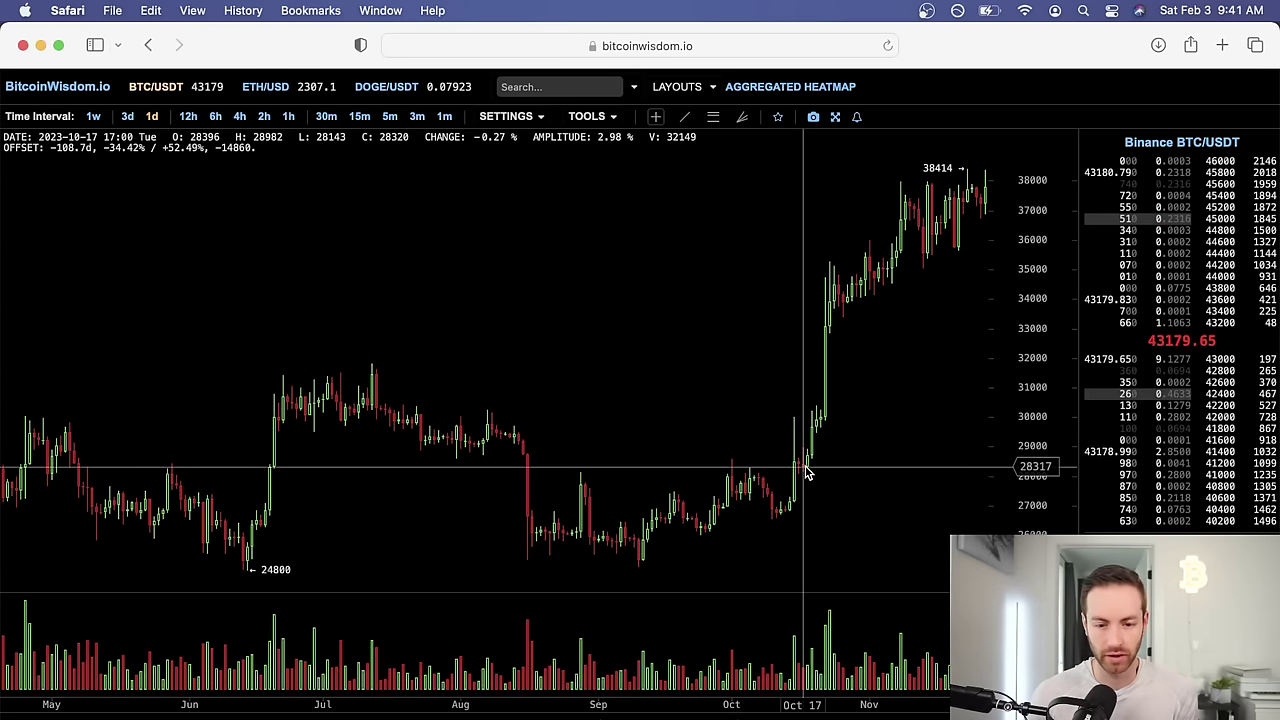
pyautogui.scroll(-3, 808, 473)
pyautogui.hscroll(5, 808, 473)
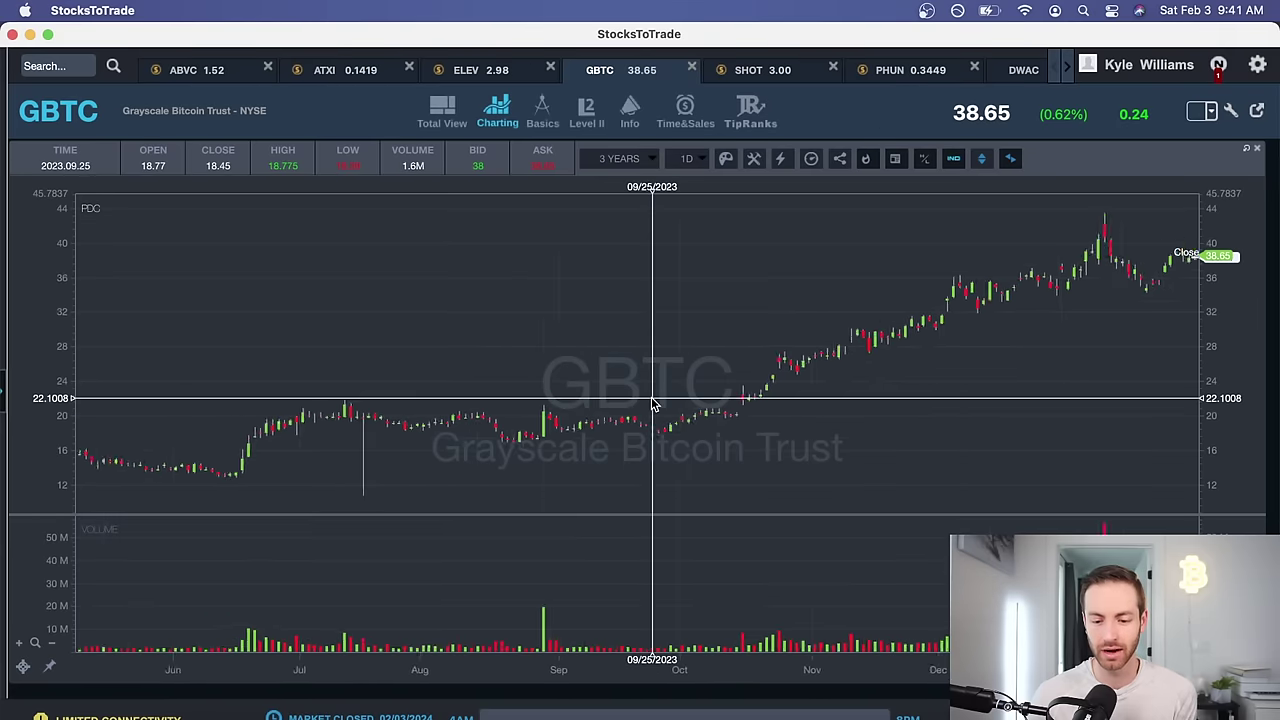
# Step: Compare GBTC's mid-2023 sideways range with its climb from October 2023 to the January 2024 peak
pyautogui.moveTo(657, 402); pyautogui.dragTo(729, 400)
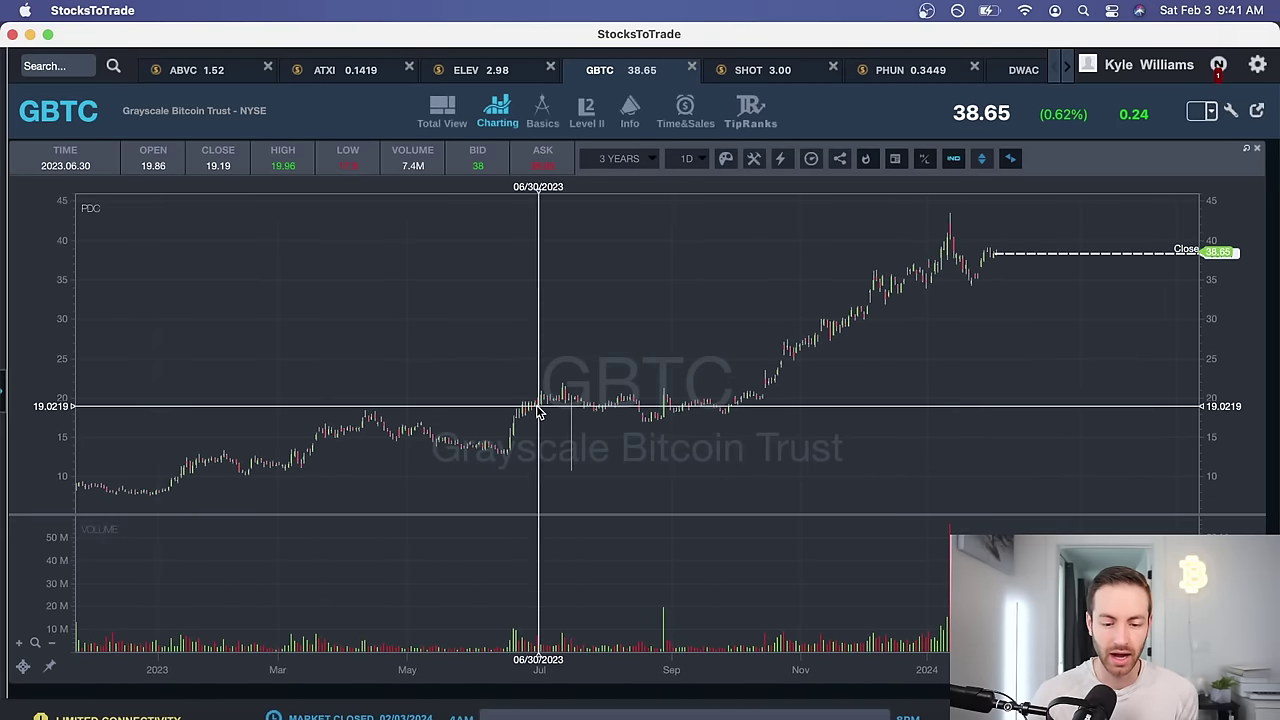
pyautogui.moveTo(537, 406); pyautogui.dragTo(666, 414)
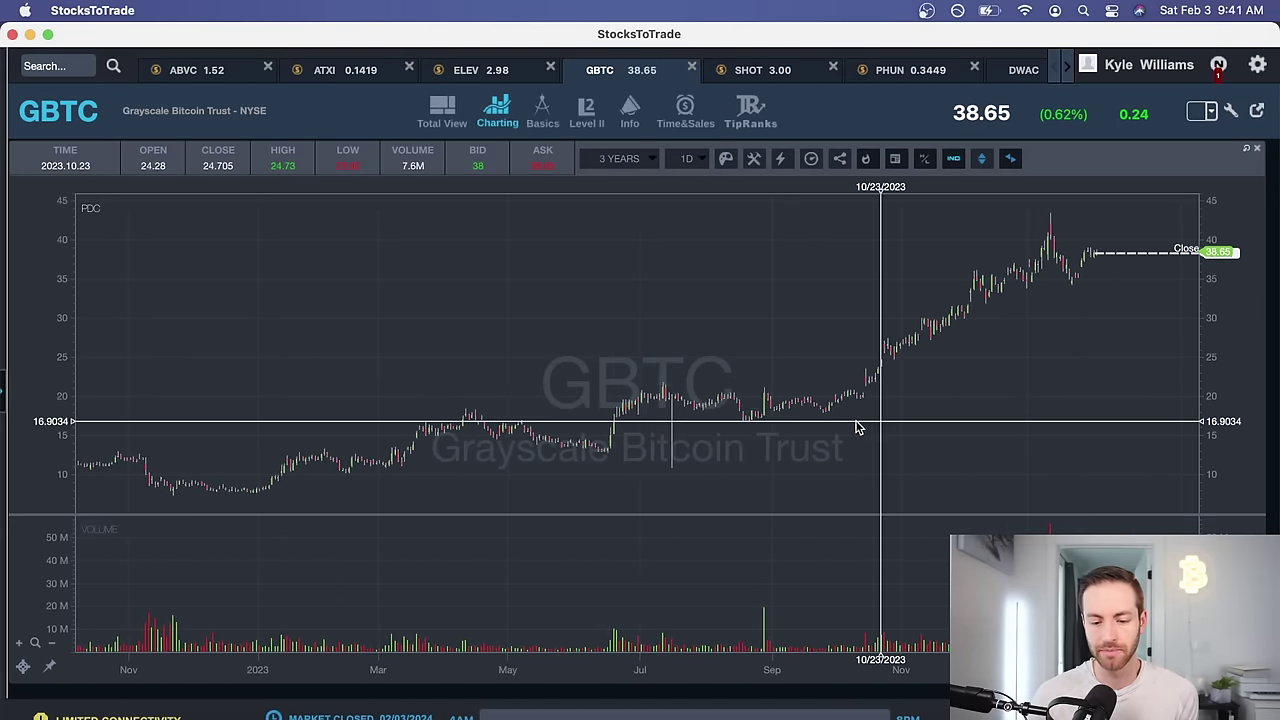
pyautogui.moveTo(857, 423); pyautogui.dragTo(843, 430)
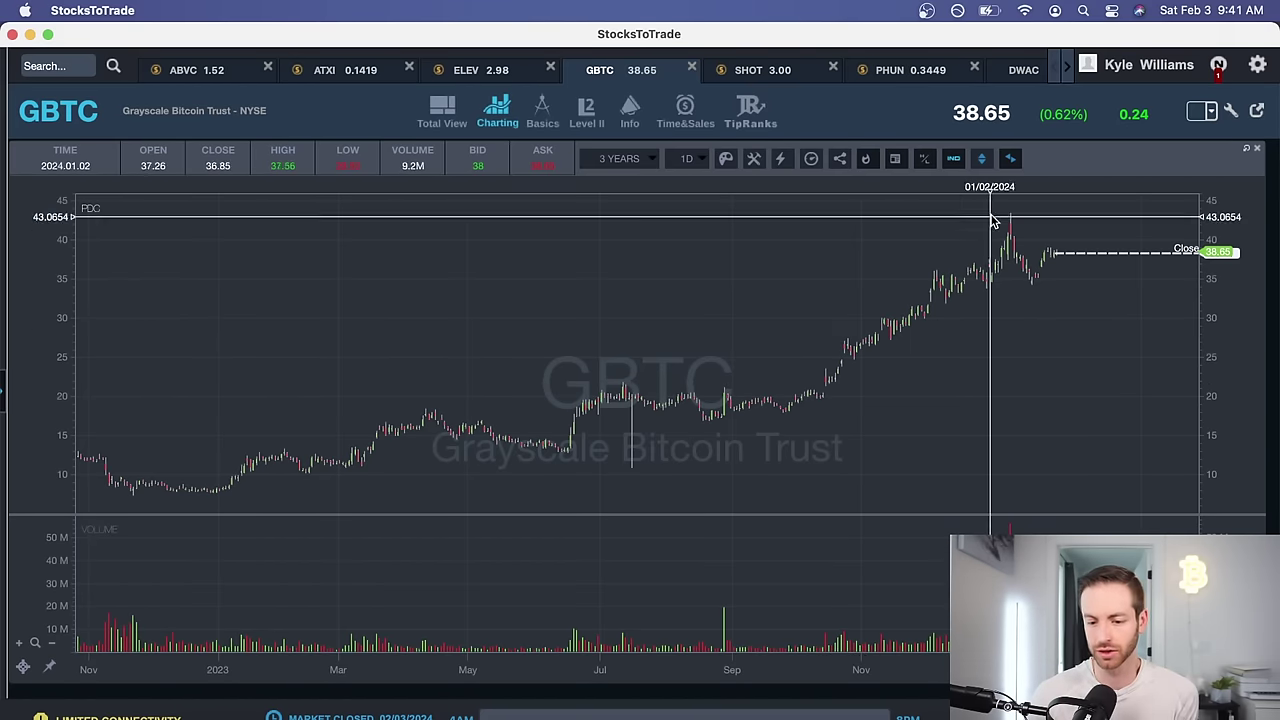
pyautogui.moveTo(898, 390); pyautogui.dragTo(829, 400)
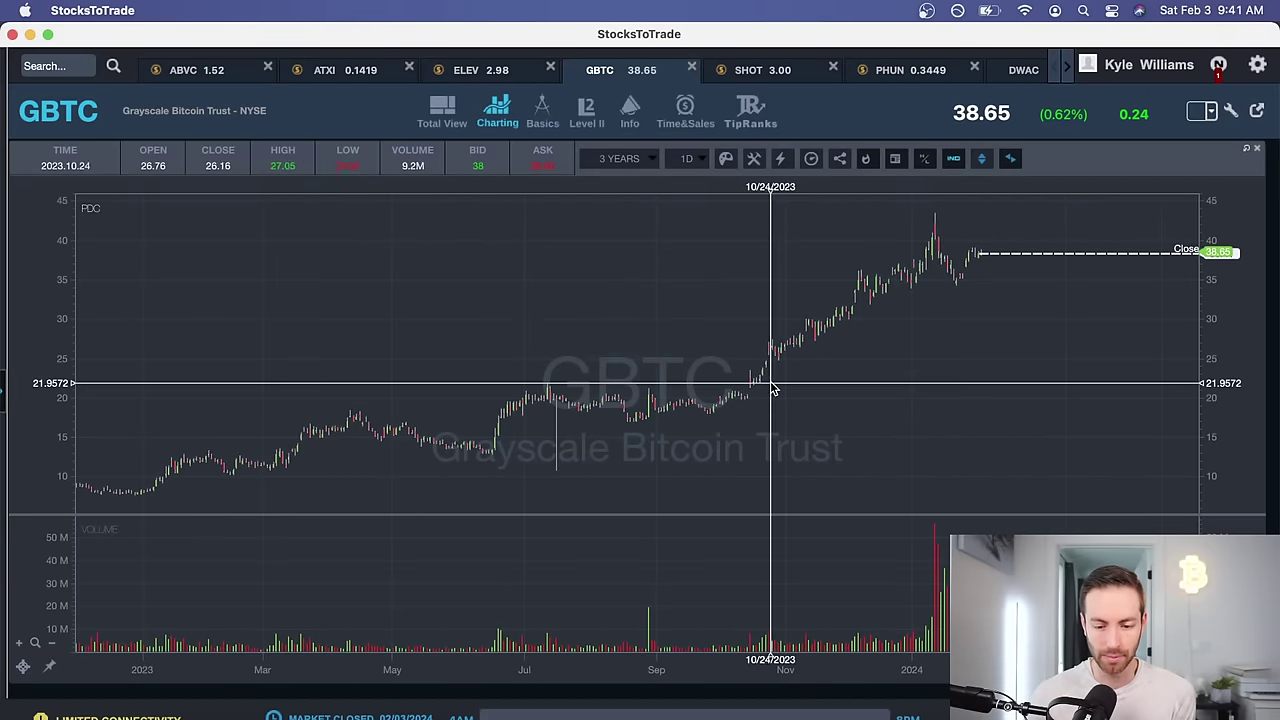
# Step: Examine GBTC's daily candles closely from the October 2023 breakout through early November 2023
pyautogui.scroll(5, 771, 390)
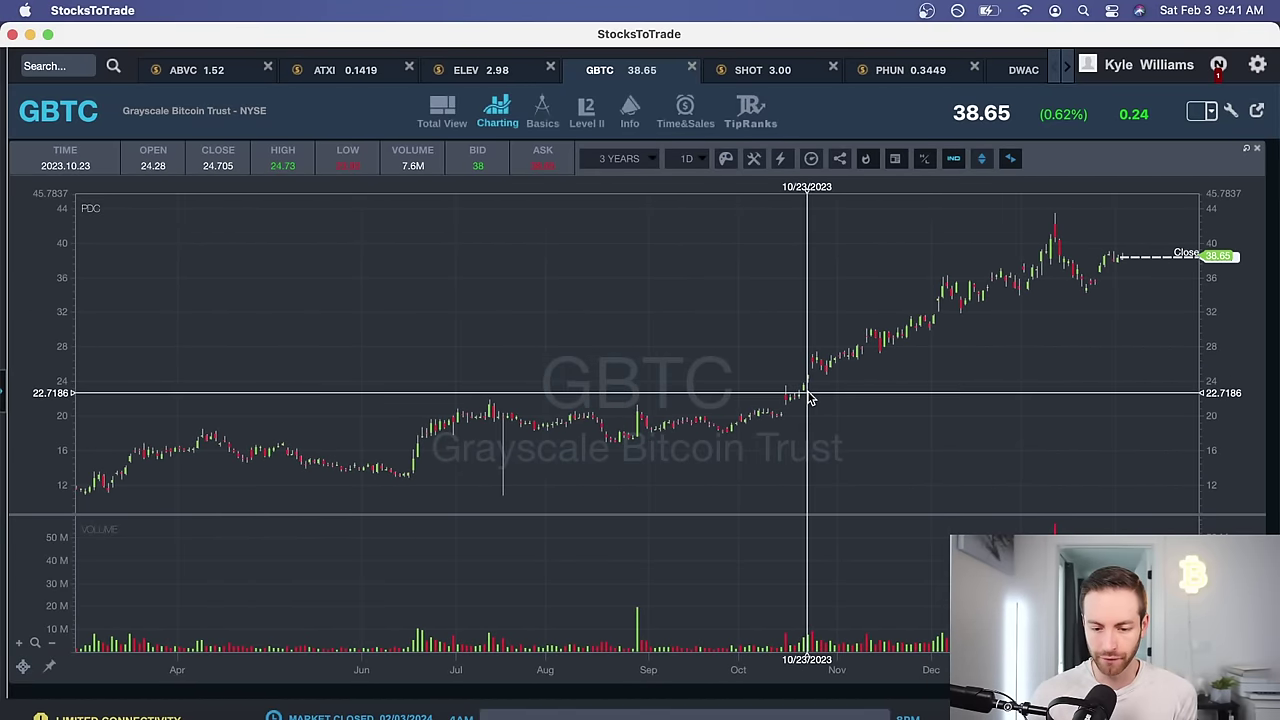
pyautogui.scroll(5, 805, 396)
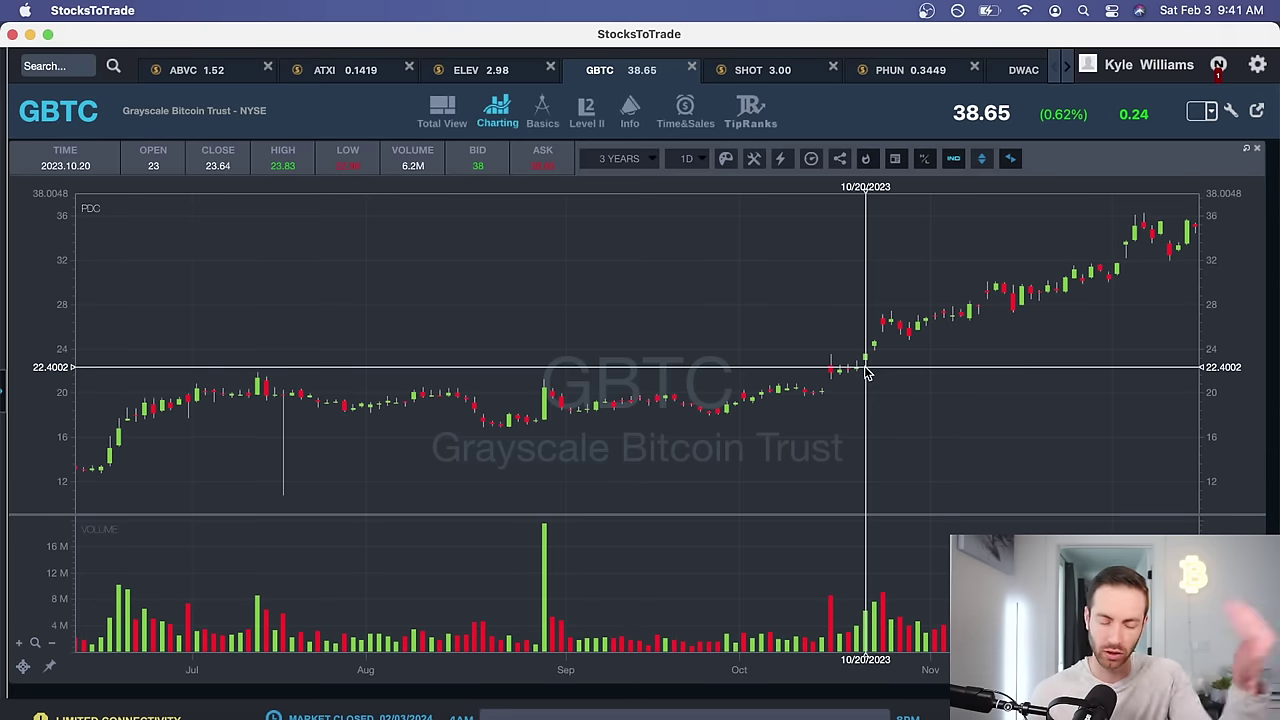
pyautogui.moveTo(917, 374); pyautogui.dragTo(877, 372)
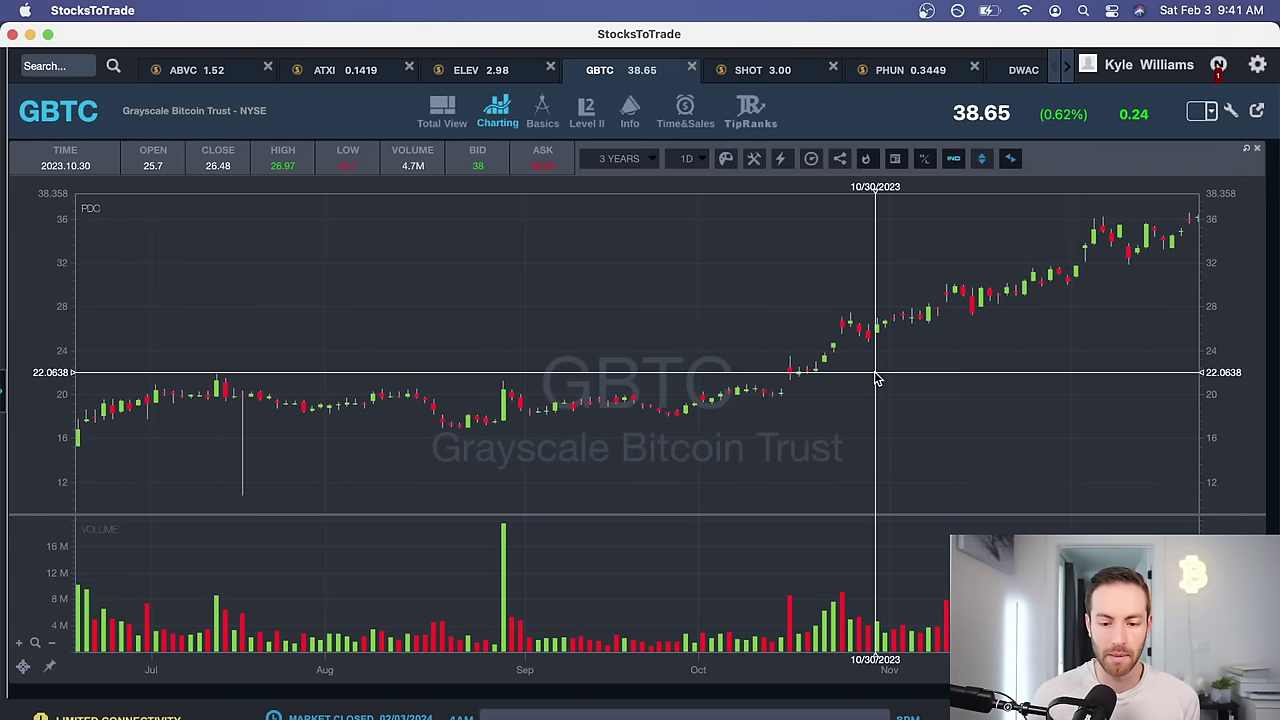
pyautogui.scroll(-5, 871, 349)
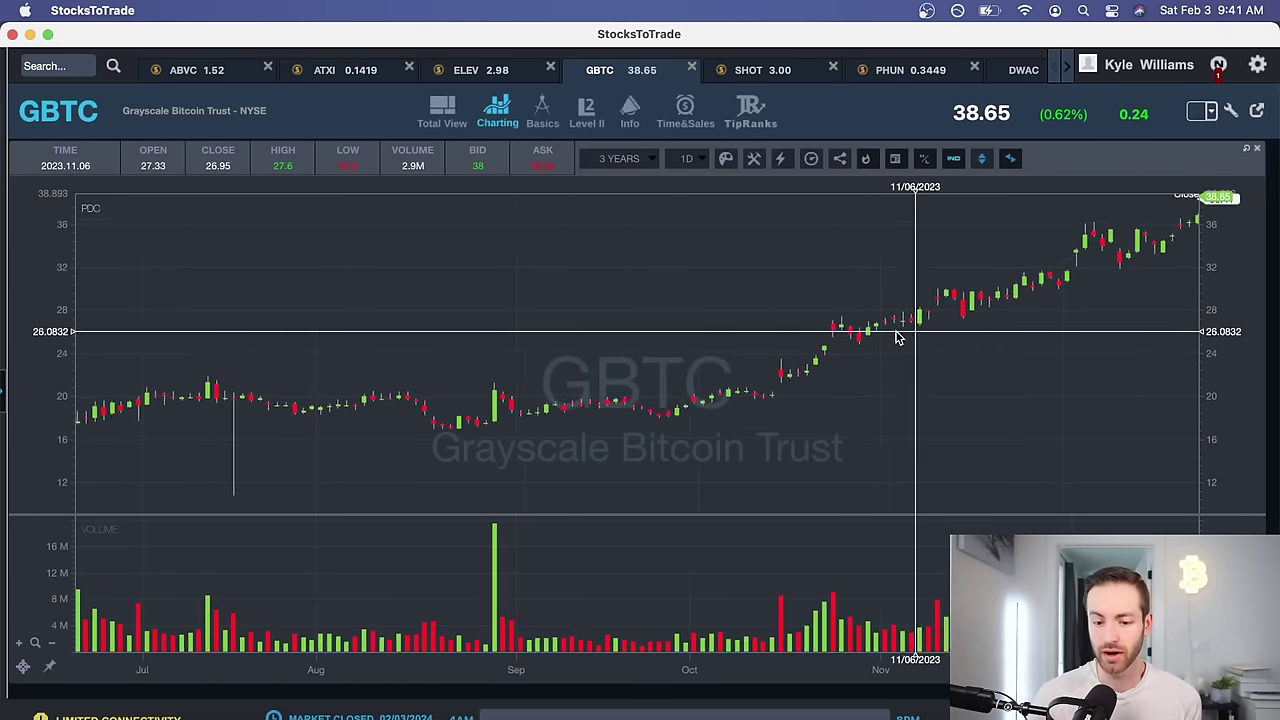
pyautogui.scroll(5, 790, 375)
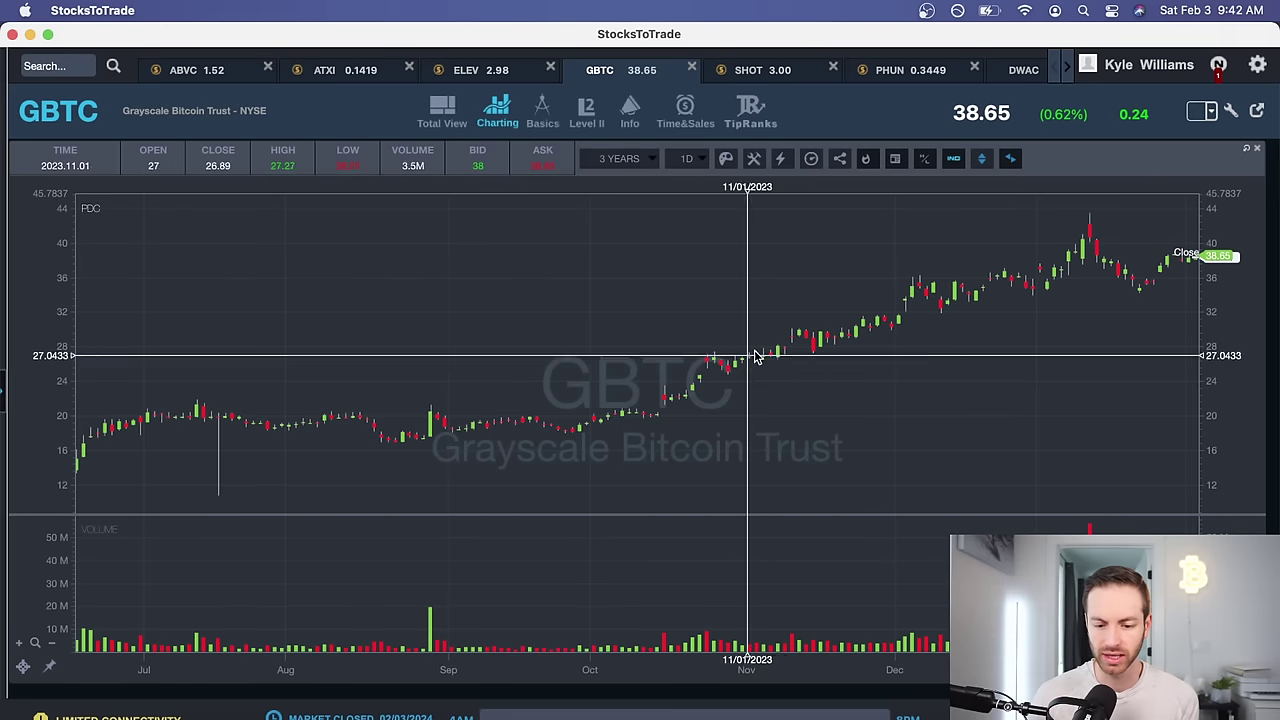
# Step: Review GBTC's full climb from 2022 to early 2024, check the Bitcoin chart in Safari, and switch to Microsoft Excel
pyautogui.scroll(-5, 805, 376)
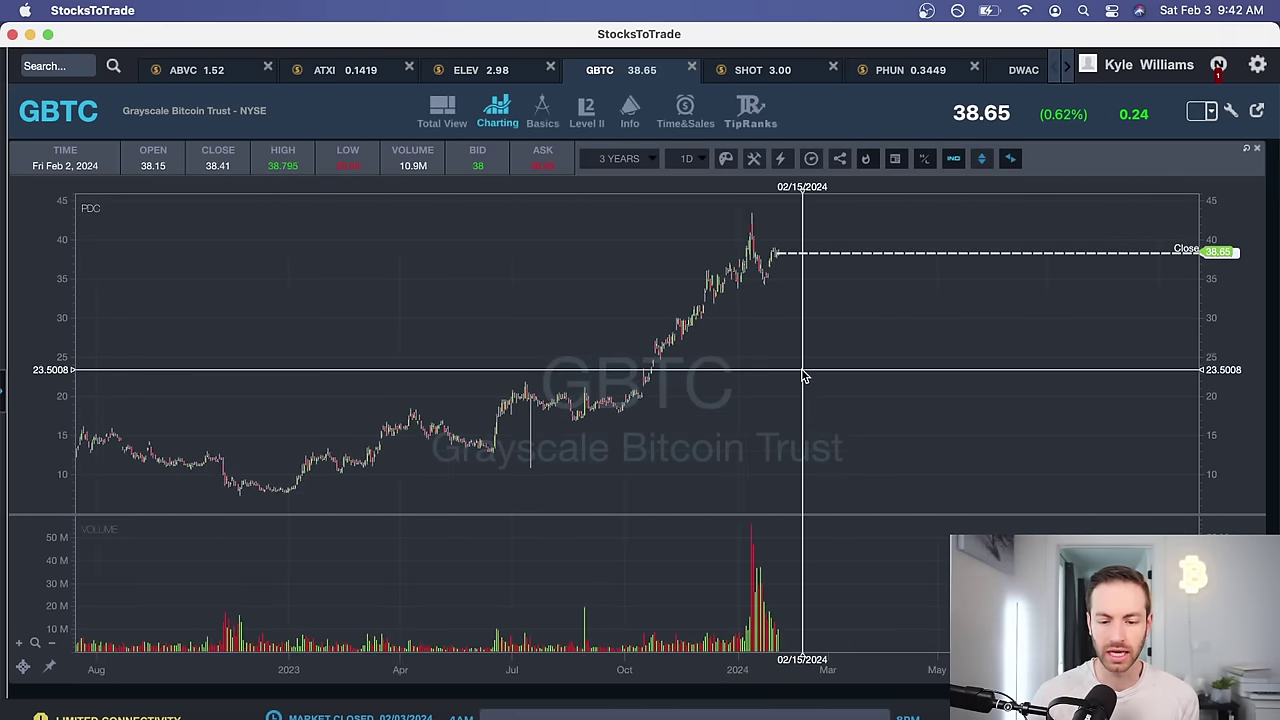
pyautogui.hscroll(-2, 790, 376)
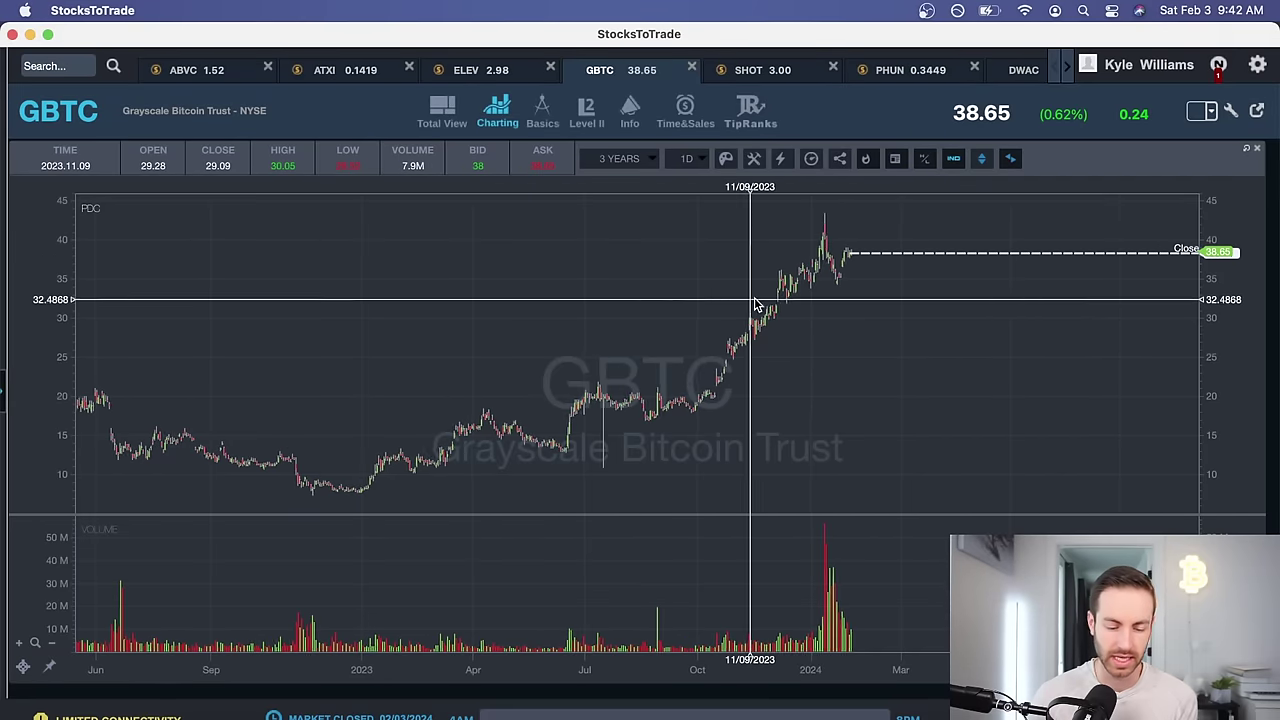
pyautogui.hscroll(-1, 764, 300)
pyautogui.click(226, 717)
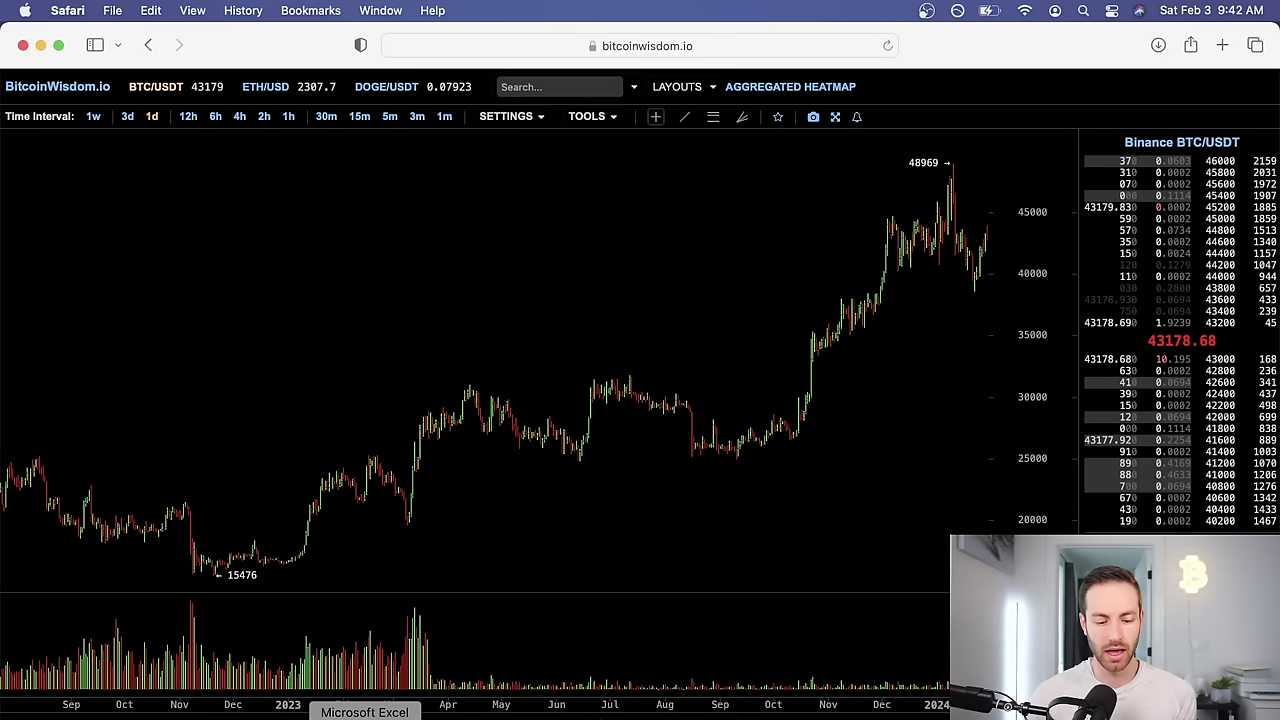
pyautogui.click(365, 715)
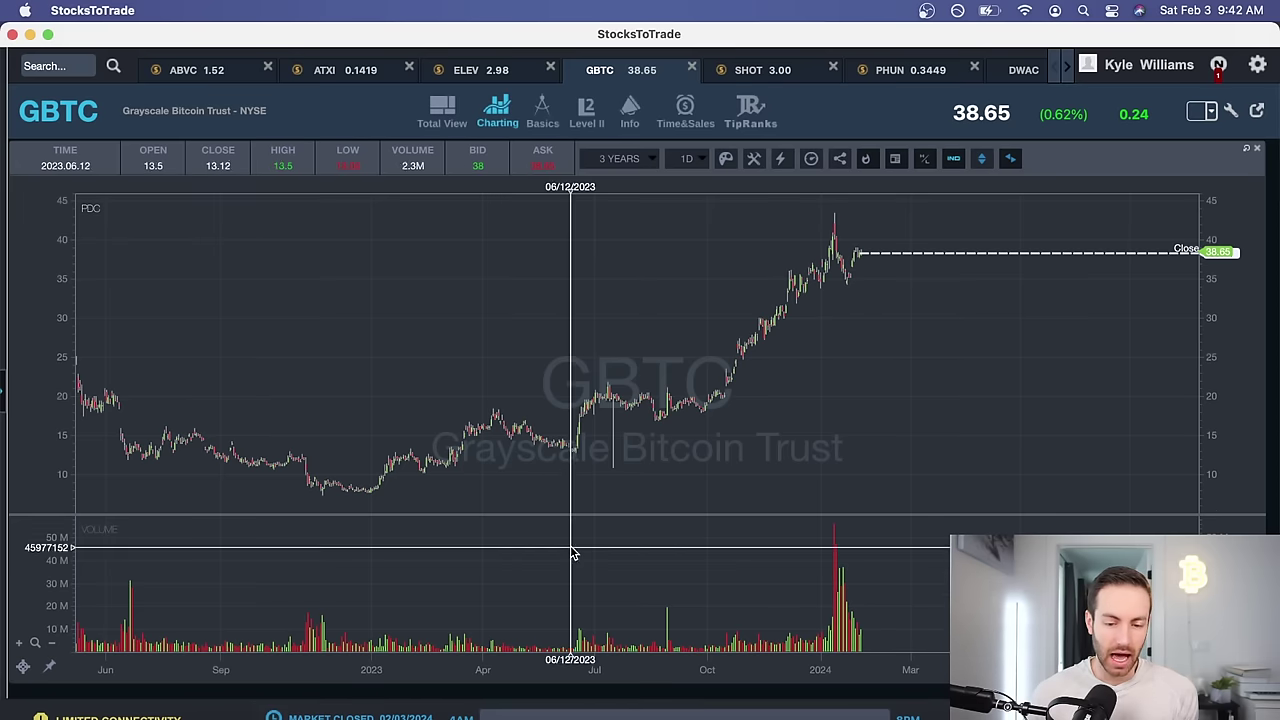
# Step: Examine GBTC's uptrend from late November 2023 through the January 2024 peak and pullback on the StocksToTrade daily chart
pyautogui.scroll(4, 746, 457)
pyautogui.scroll(3, 835, 410)
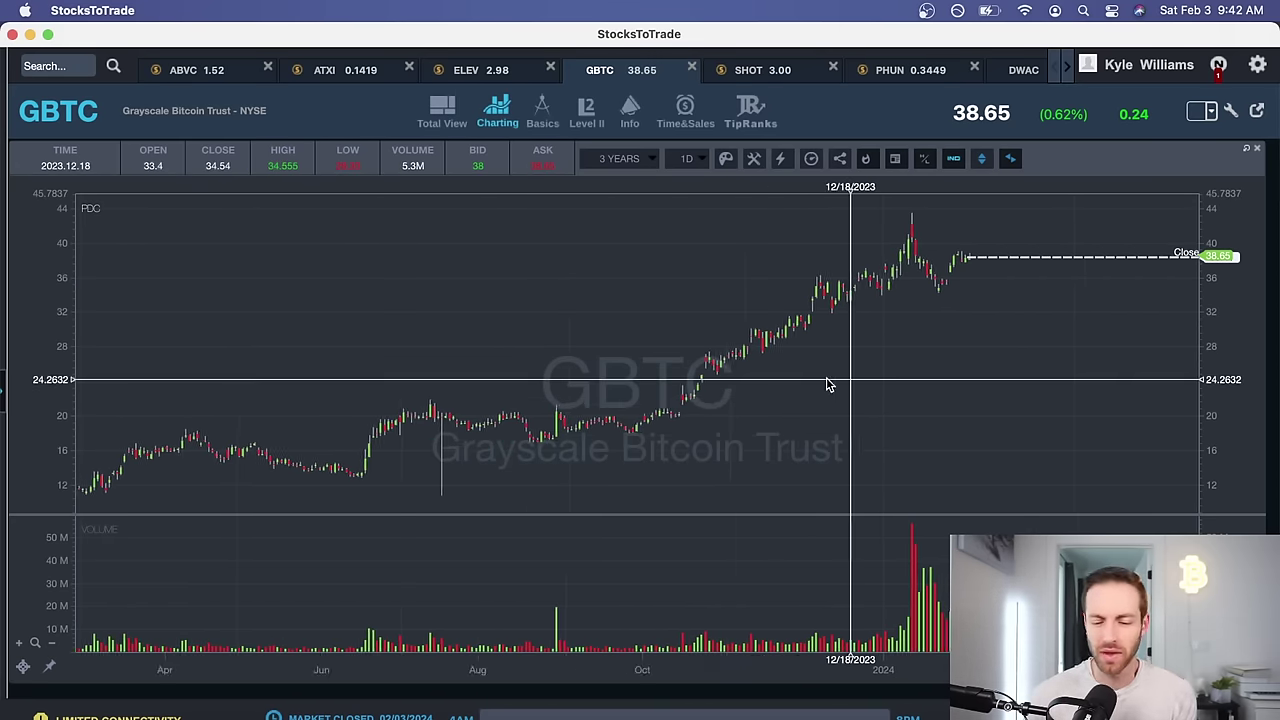
pyautogui.hscroll(2, 812, 383)
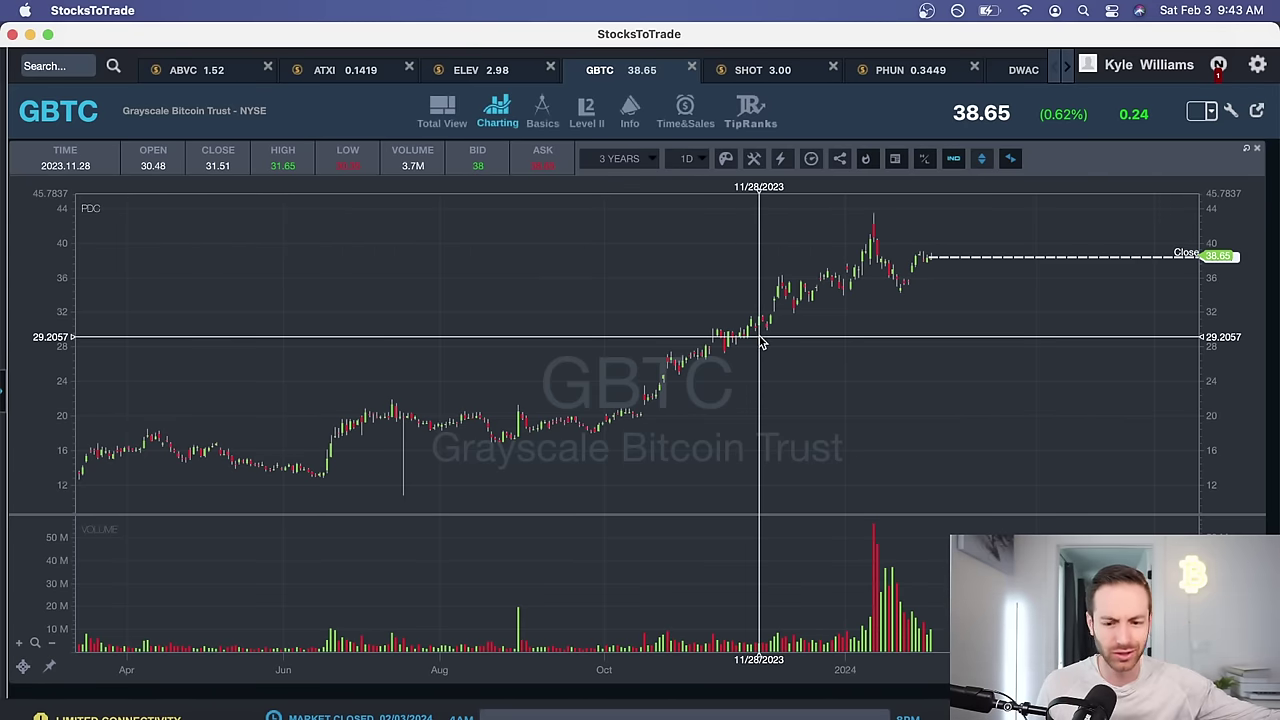
pyautogui.scroll(5, 790, 335)
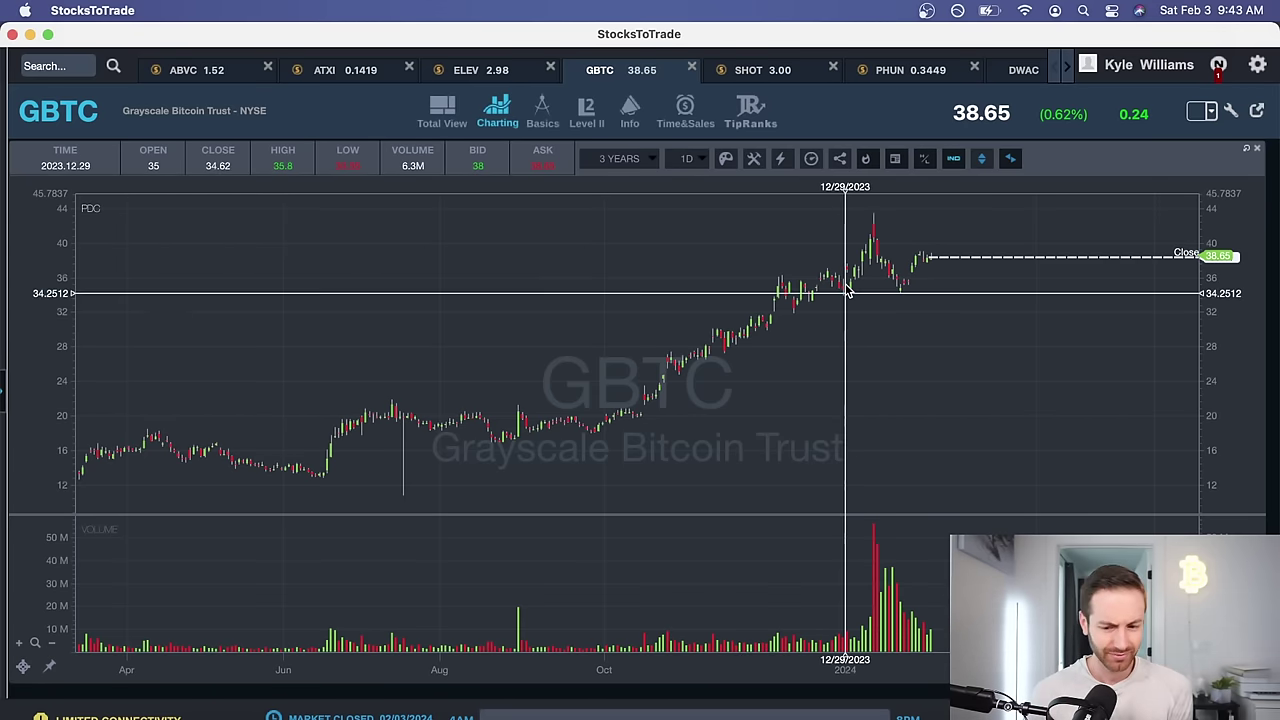
pyautogui.scroll(-5, 849, 291)
pyautogui.scroll(1, 814, 291)
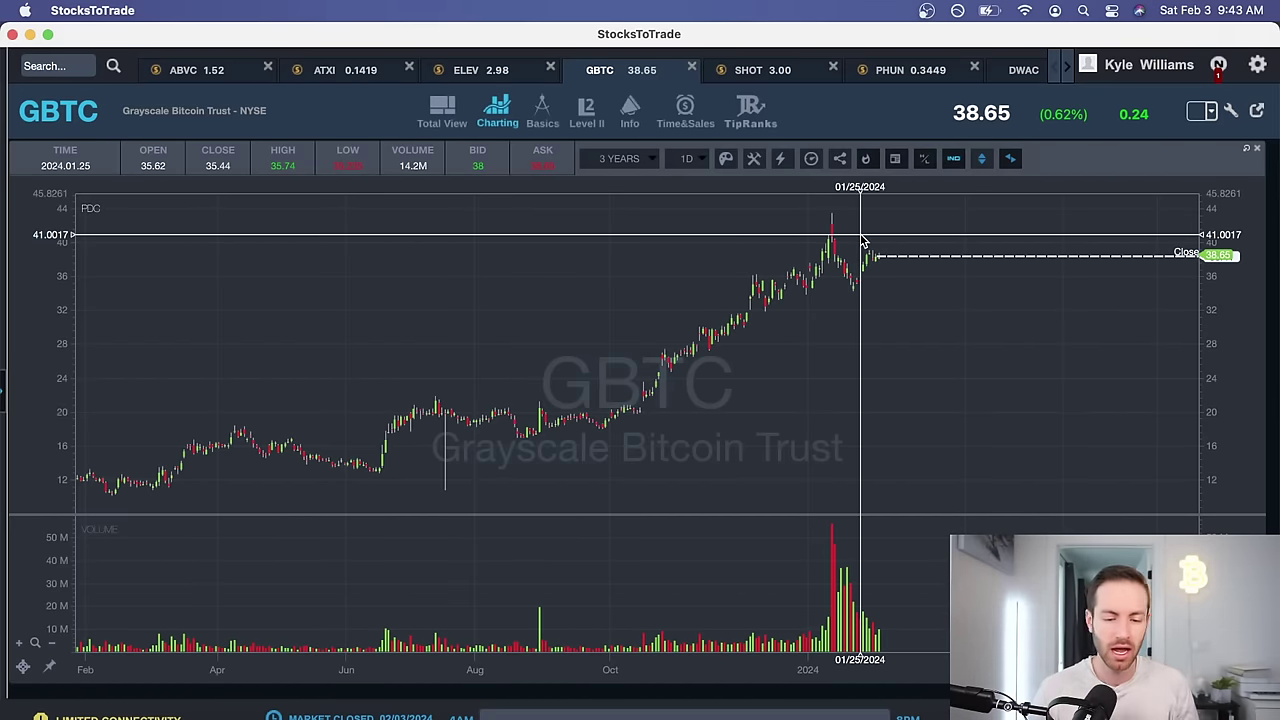
# Step: Set the GBTC chart range to 4 years and examine the 2021 highs and the mid-2021 decline
pyautogui.click(638, 160)
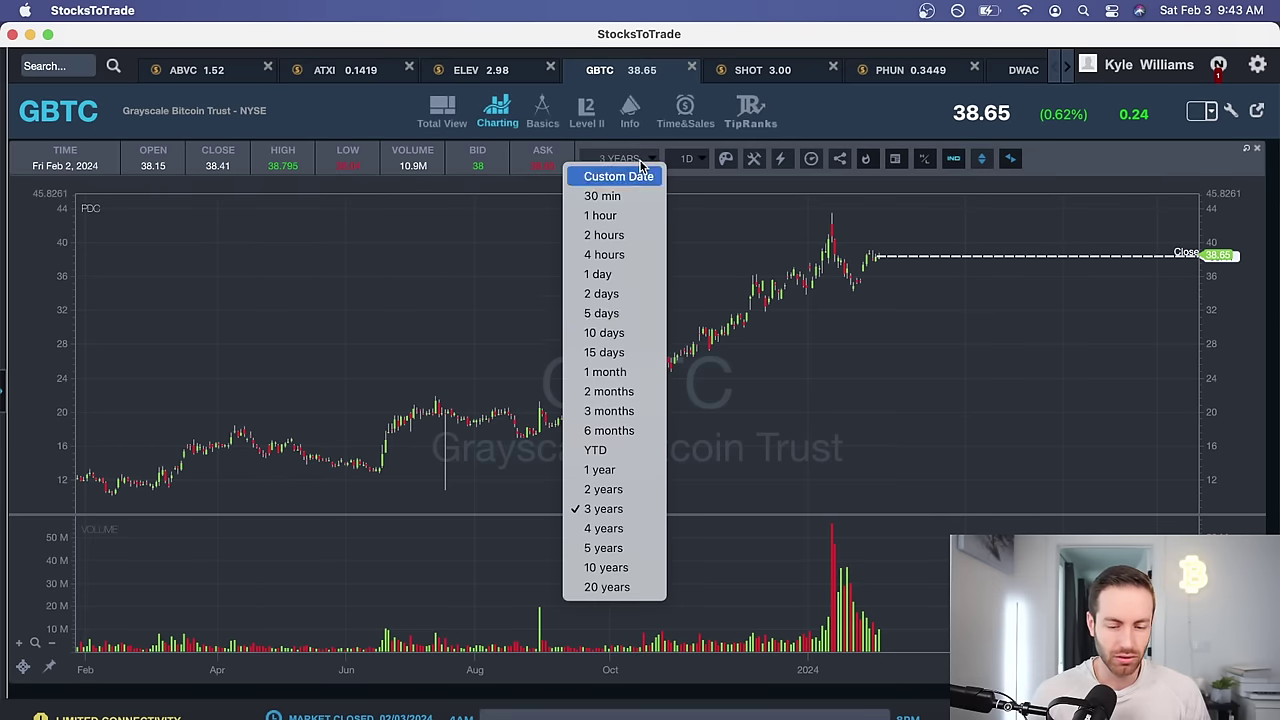
pyautogui.click(603, 528)
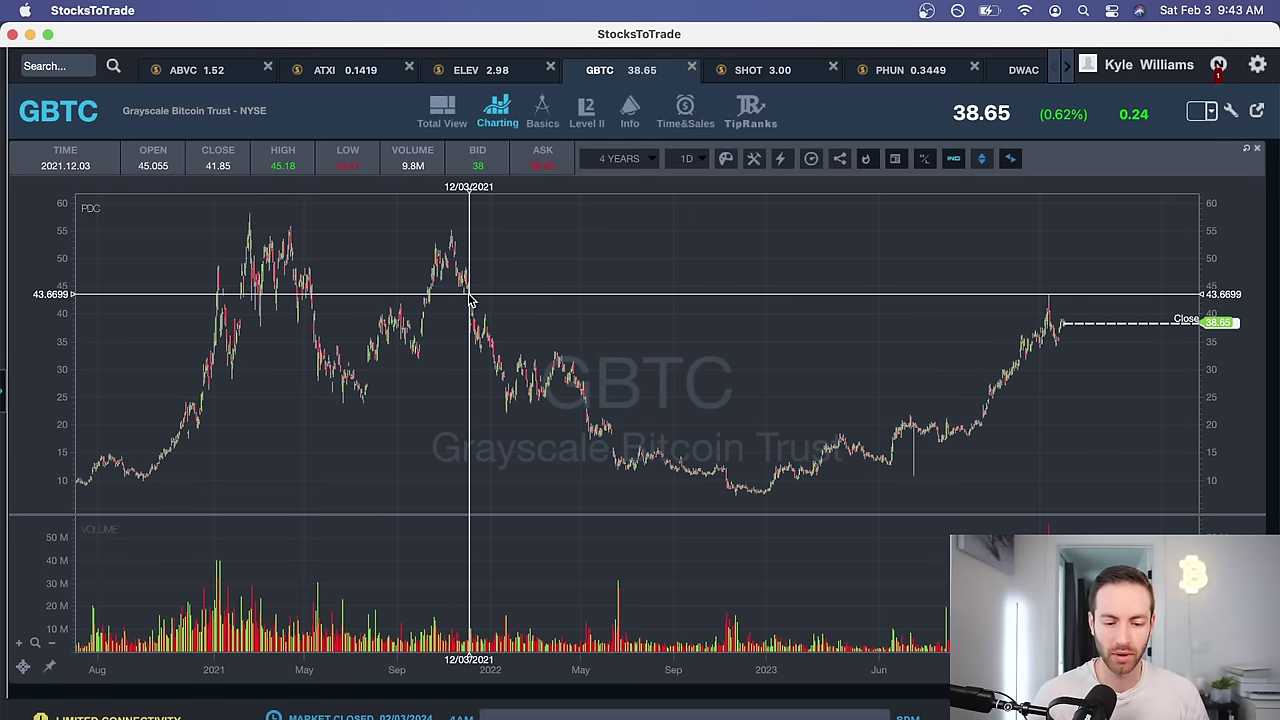
pyautogui.scroll(10, 665, 340)
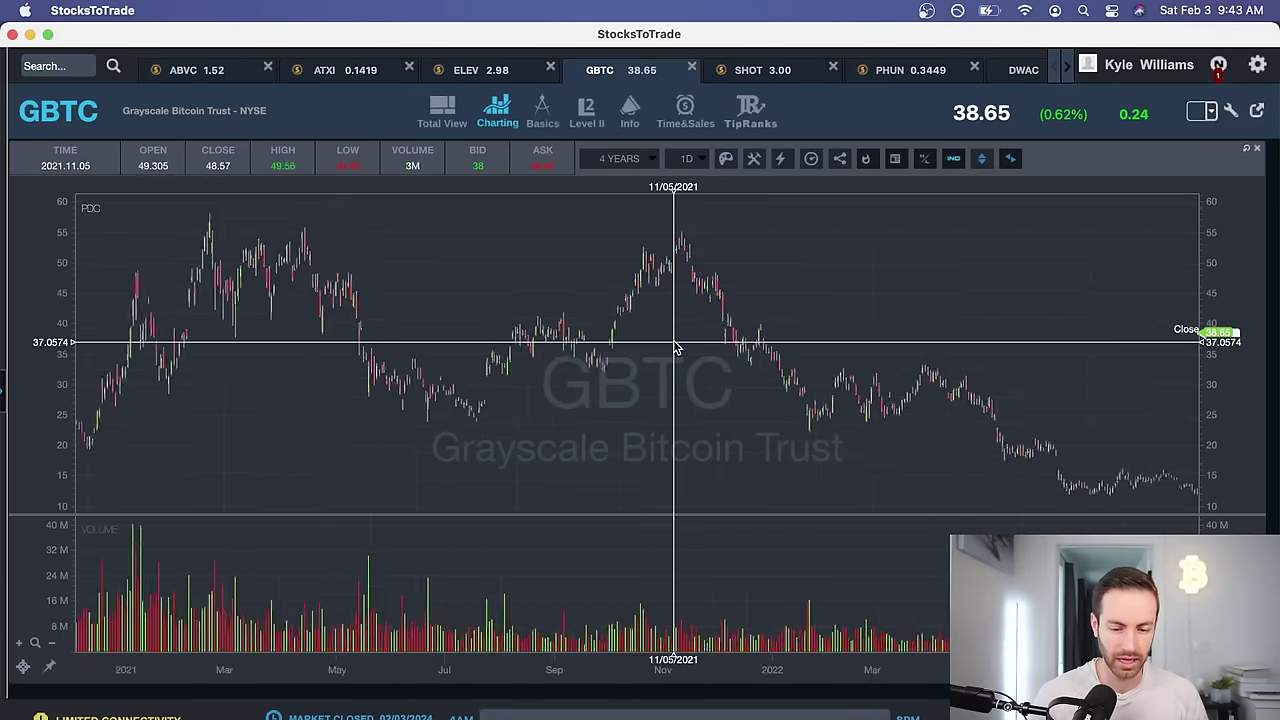
pyautogui.hscroll(-5, 680, 360)
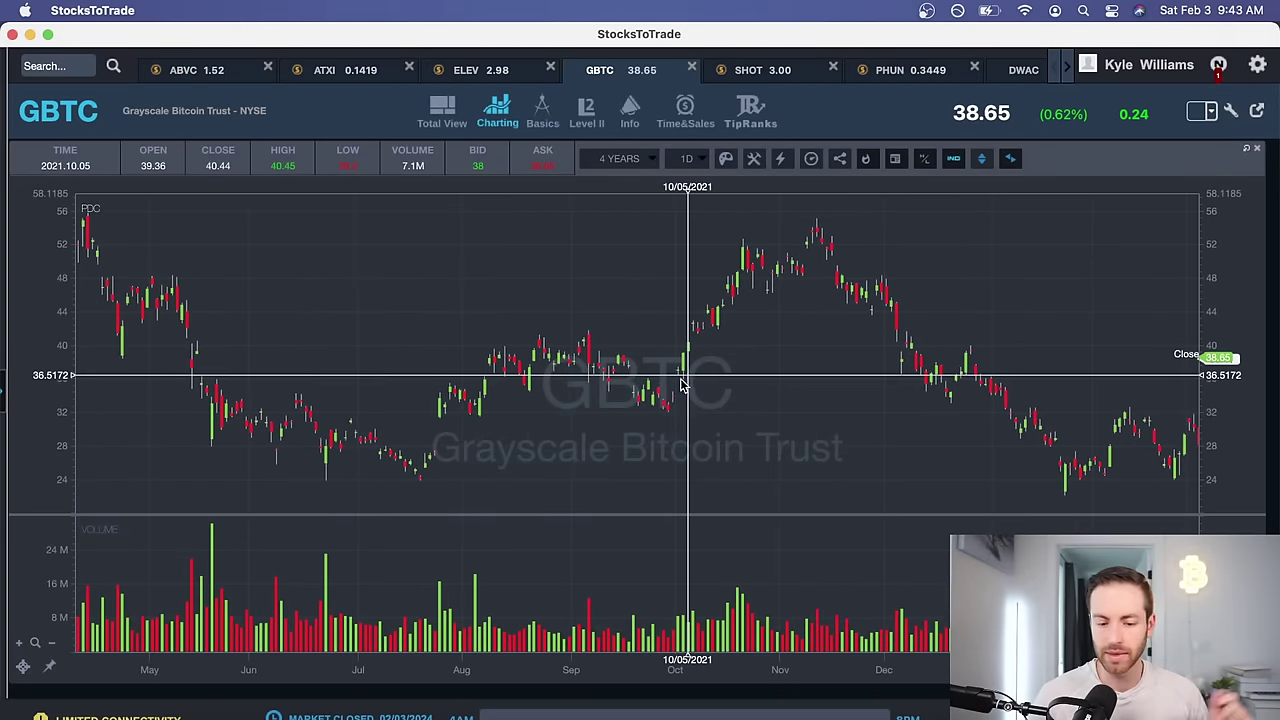
pyautogui.hscroll(-8, 680, 385)
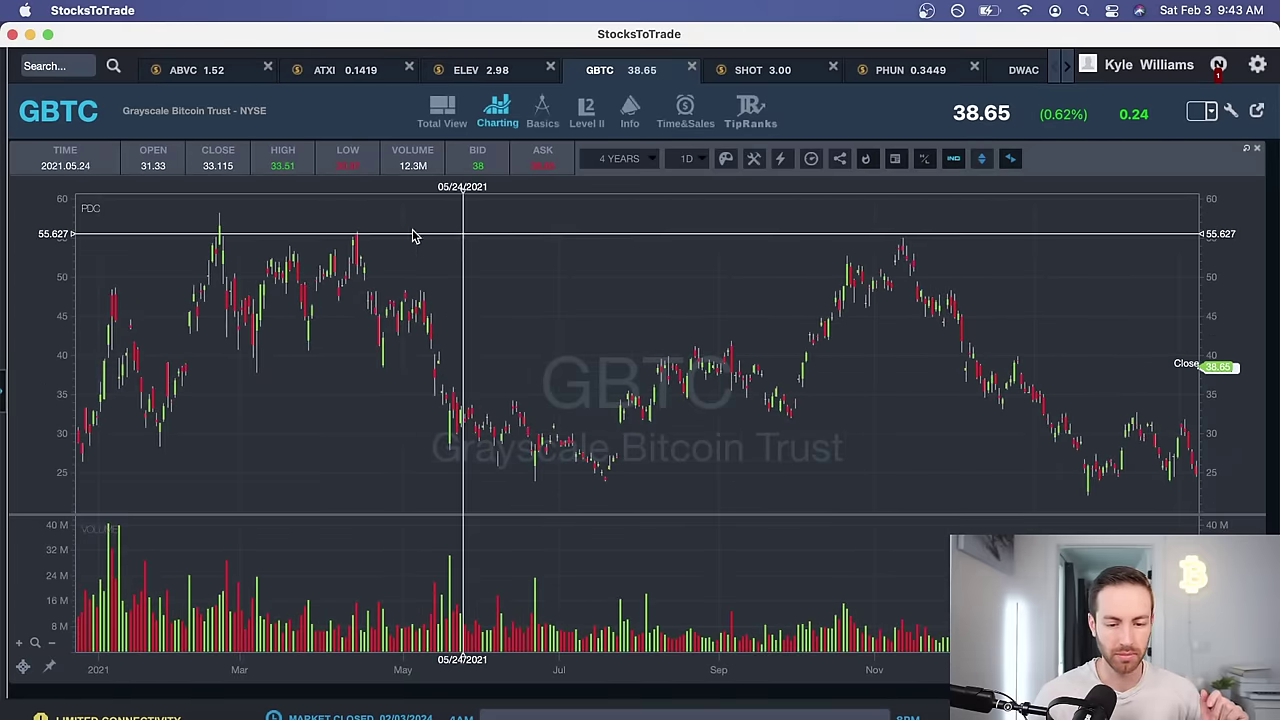
pyautogui.hscroll(-4, 371, 243)
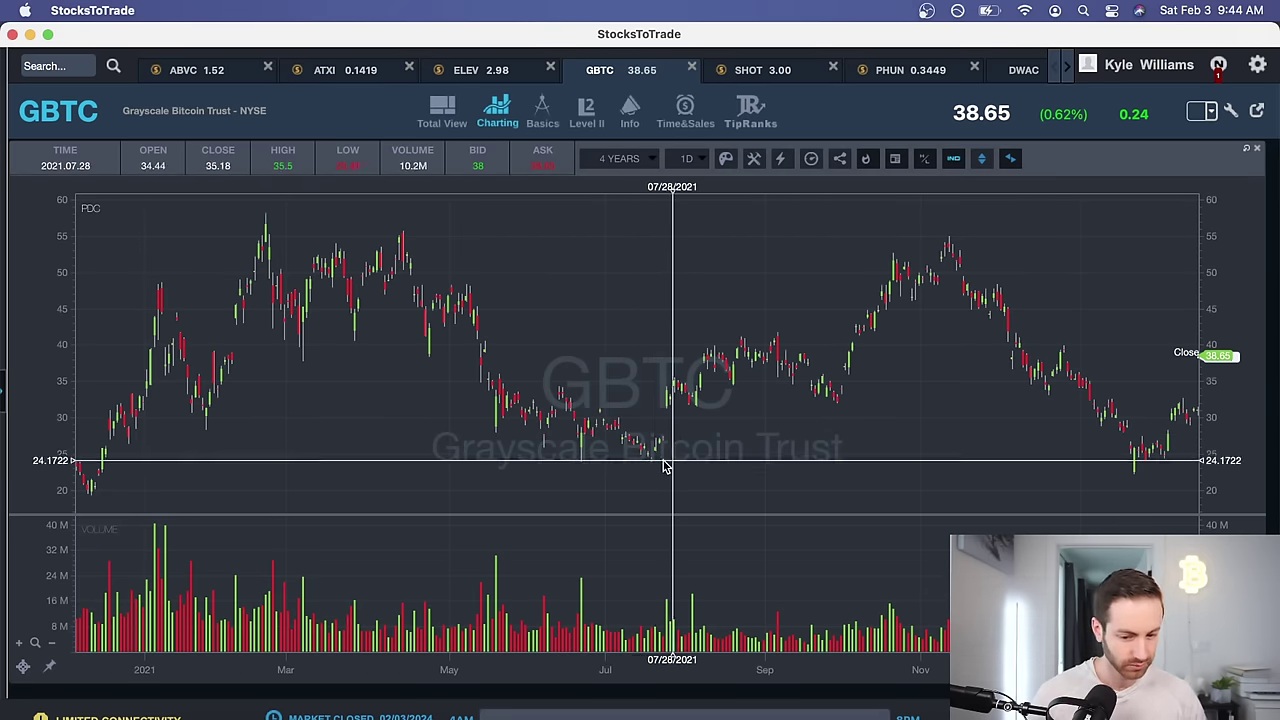
# Step: Compare GBTC's 2021 price swings and 2022 decline with the breakout of October 2023
pyautogui.hscroll(10, 863, 429)
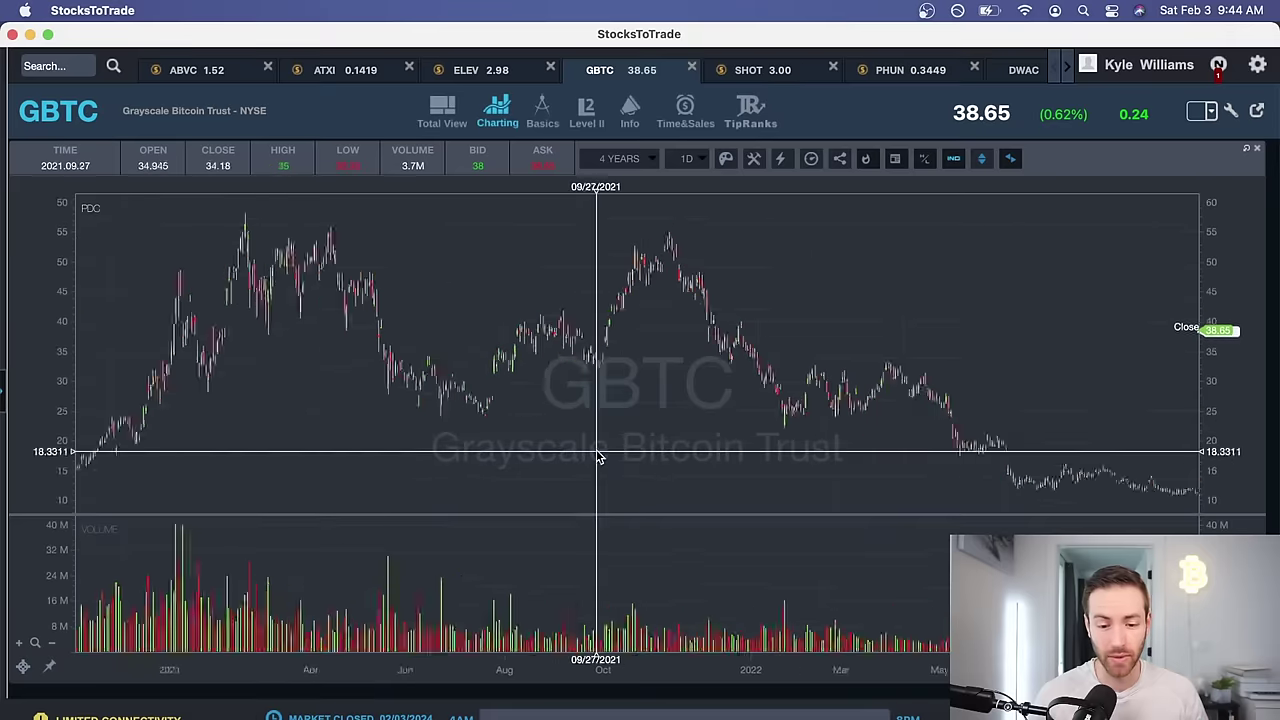
pyautogui.scroll(5, 818, 437)
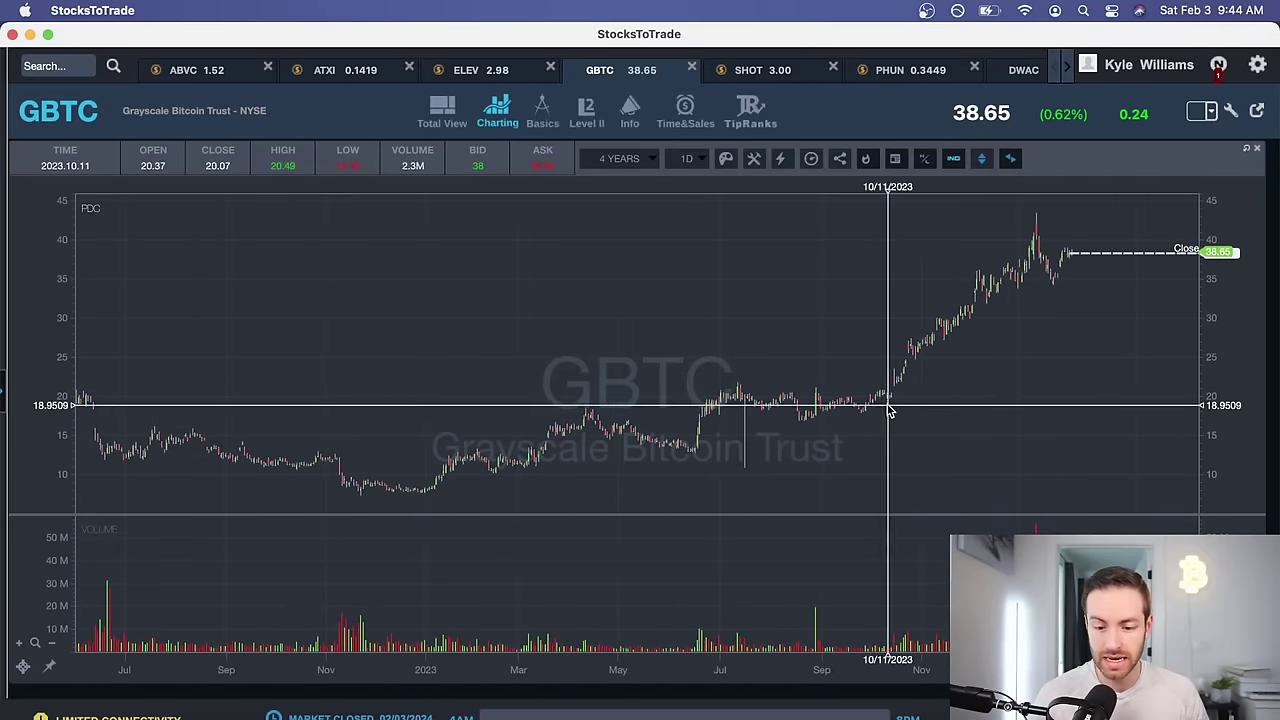
pyautogui.hscroll(-10, 903, 378)
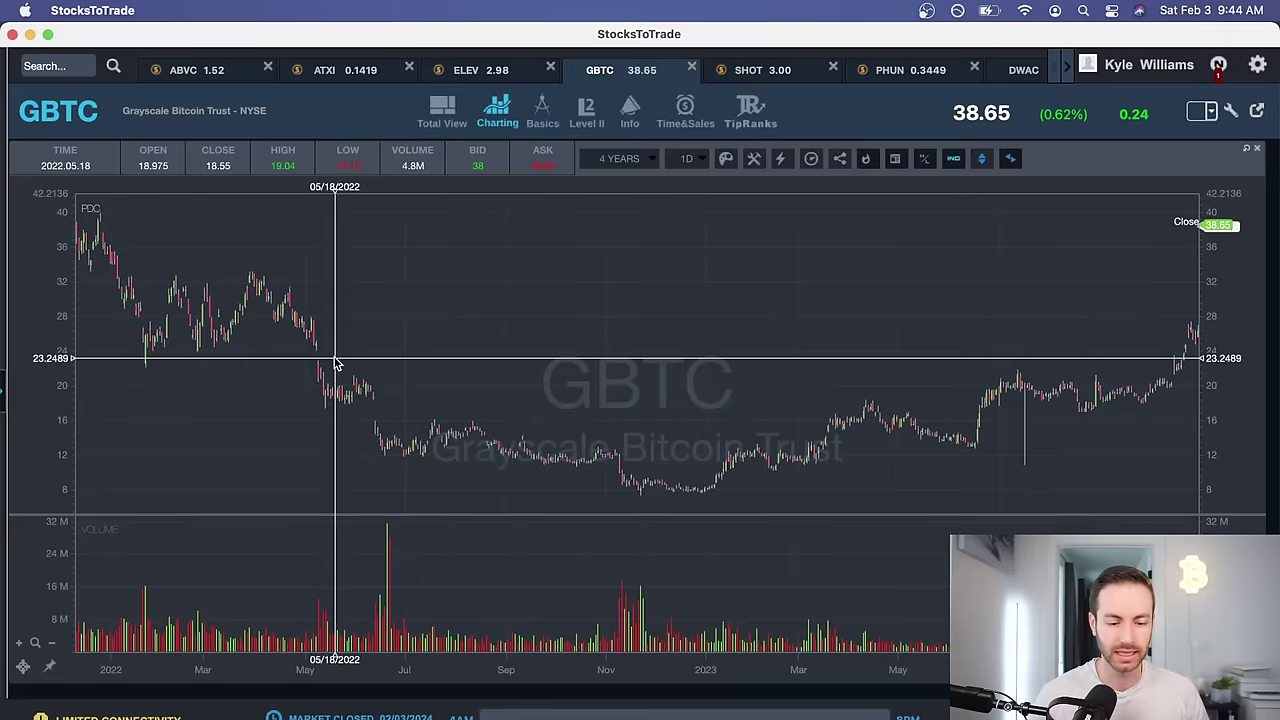
pyautogui.scroll(5, 693, 362)
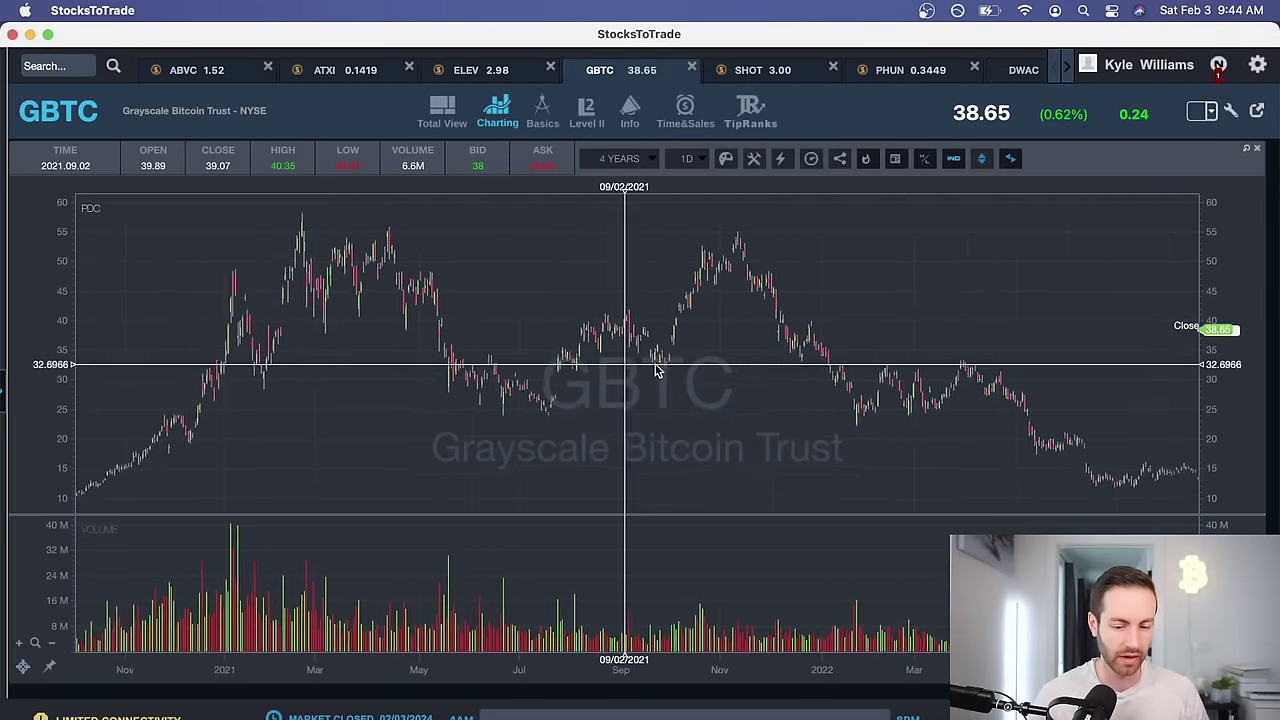
# Step: Examine GBTC's July 2021 low and rebound and its November 2021 peak on the 4-year daily chart
pyautogui.hscroll(-8, 771, 400)
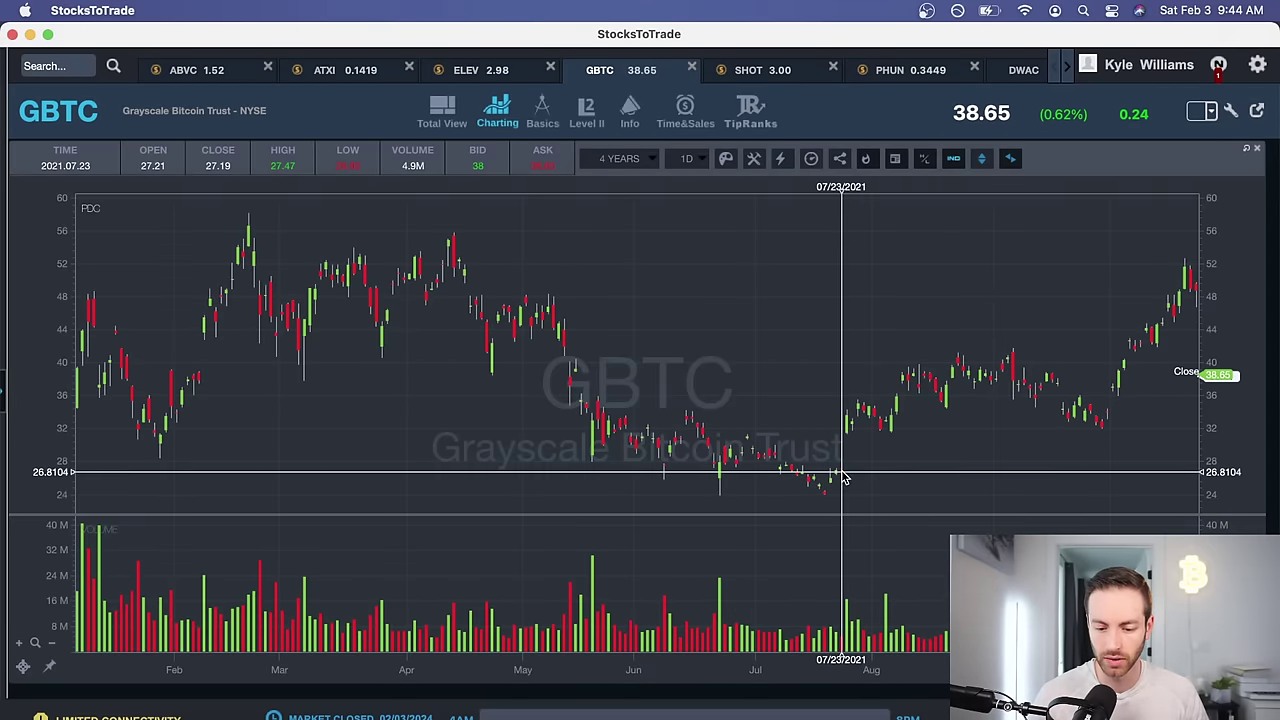
pyautogui.scroll(3, 846, 477)
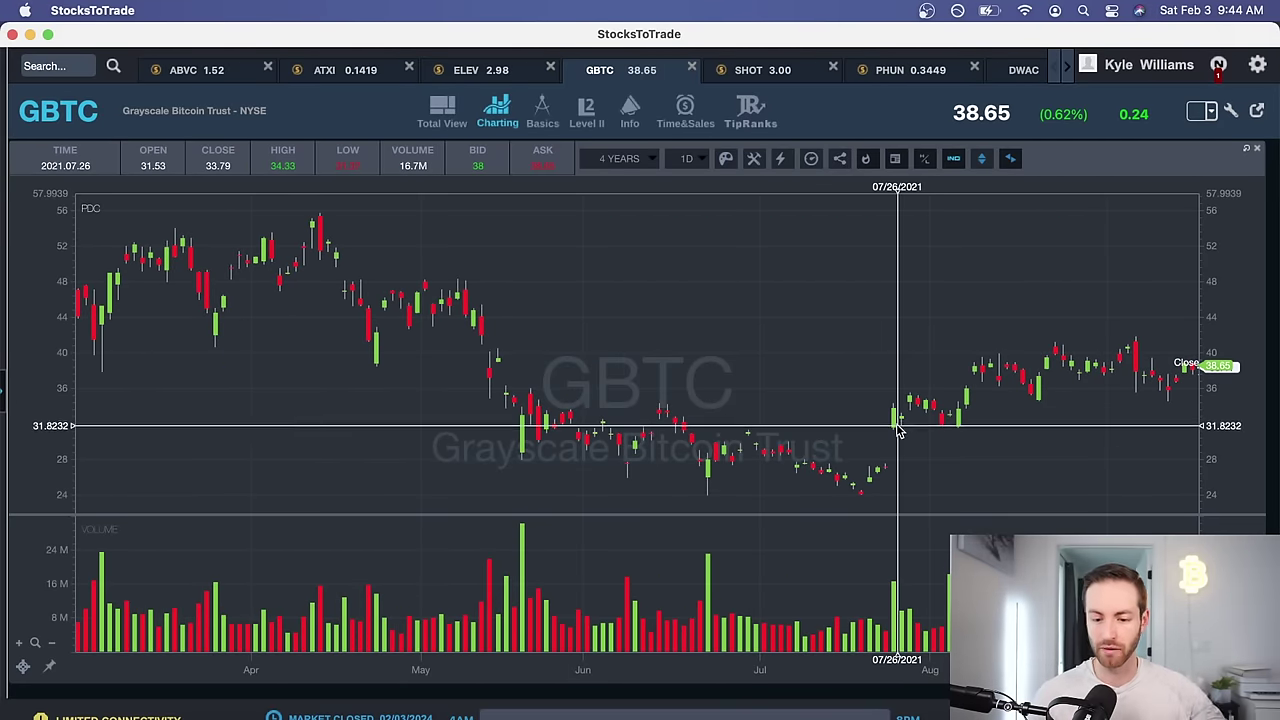
pyautogui.scroll(-5, 898, 430)
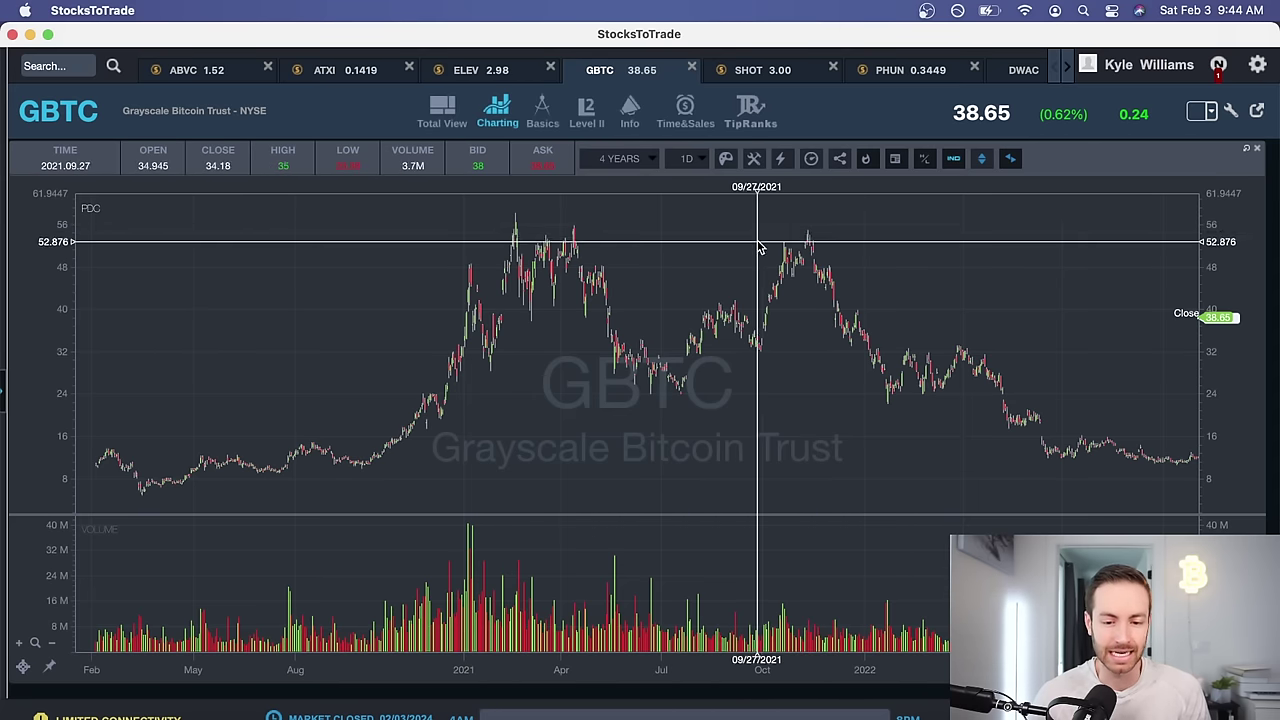
pyautogui.moveTo(826, 271); pyautogui.dragTo(731, 280)
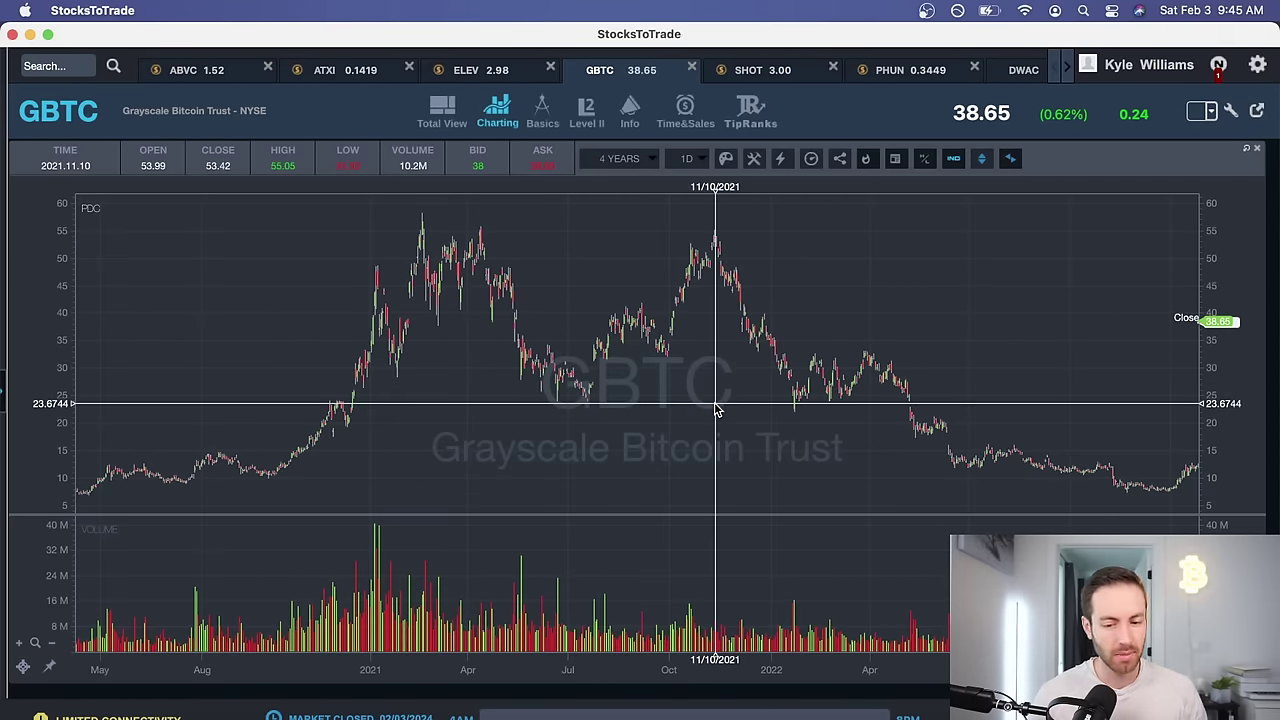
pyautogui.hscroll(2, 850, 350)
pyautogui.hscroll(5, 865, 345)
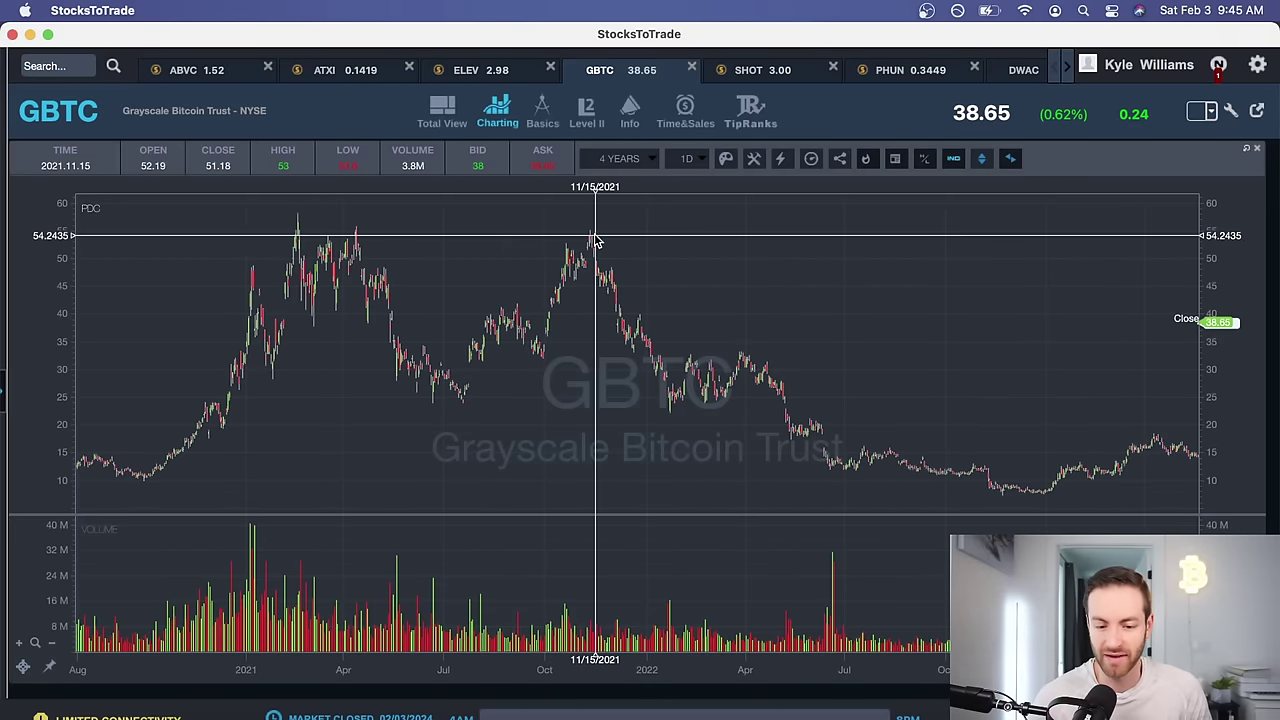
pyautogui.moveTo(610, 371); pyautogui.dragTo(546, 371)
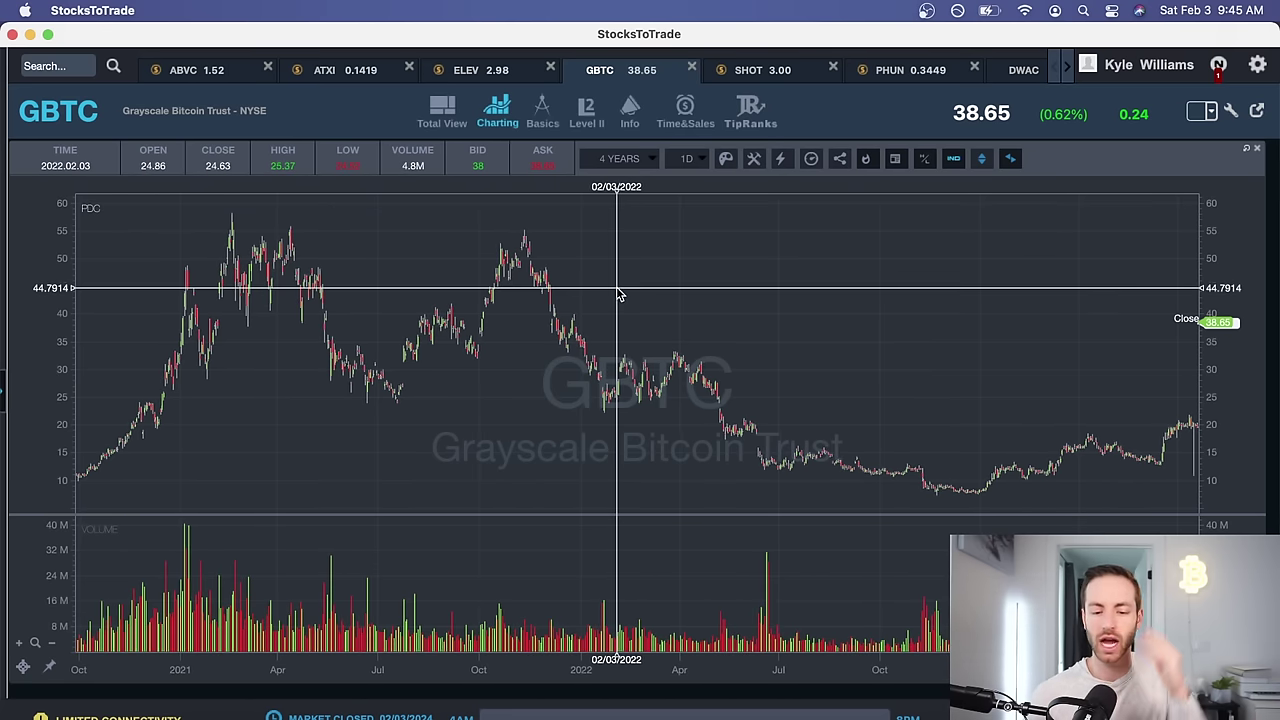
# Step: Follow GBTC's decline through 2022 to the late-2022 low and its recovery through 2023 into early 2024
pyautogui.hscroll(5, 620, 300)
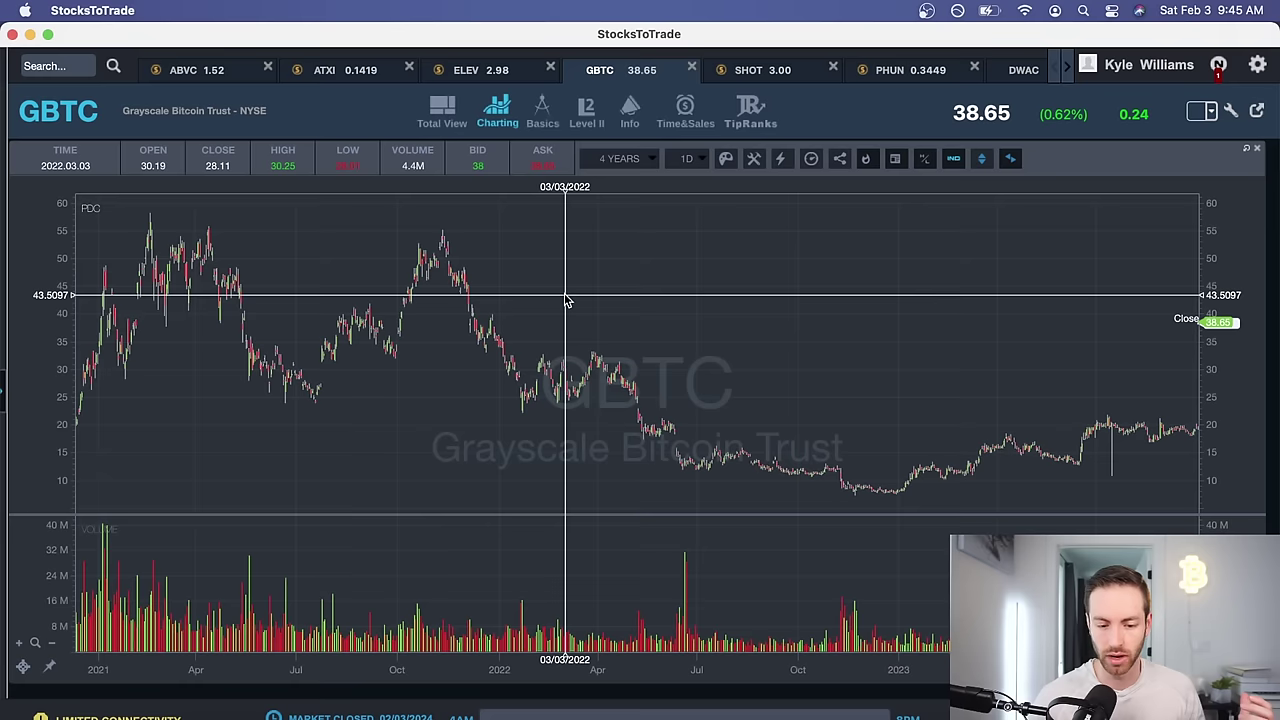
pyautogui.hscroll(6, 596, 308)
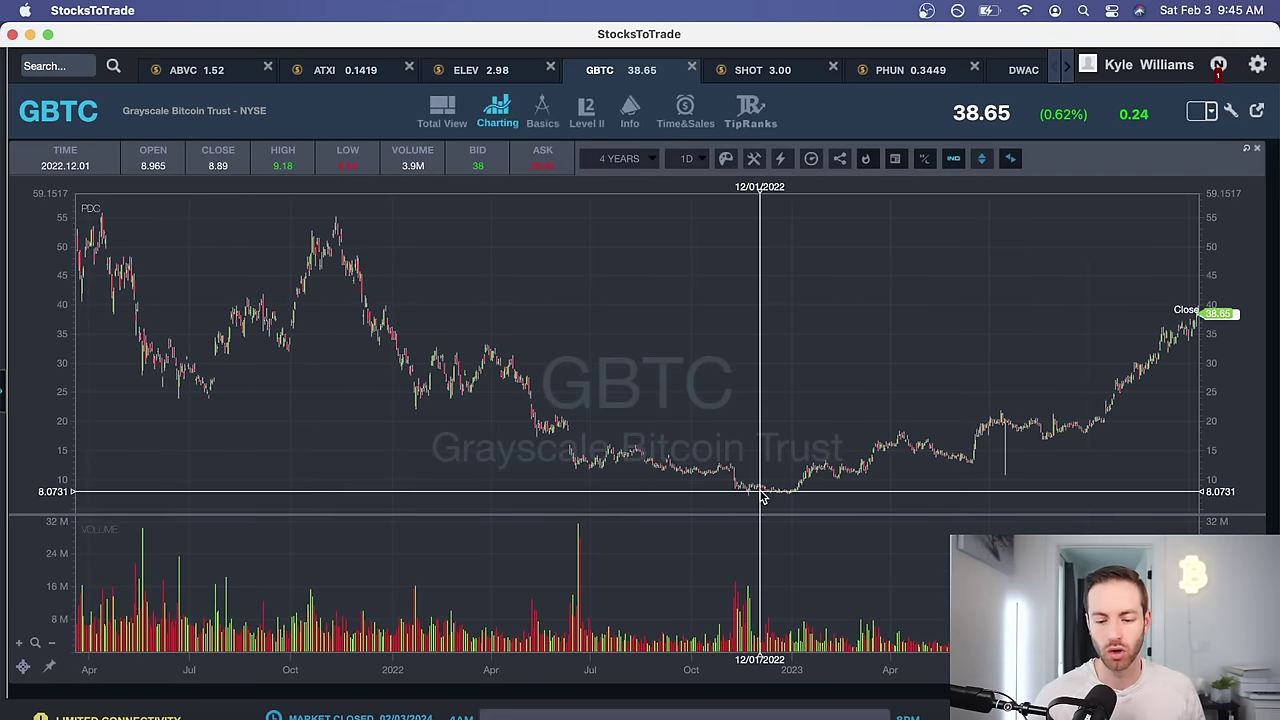
pyautogui.hscroll(6, 760, 497)
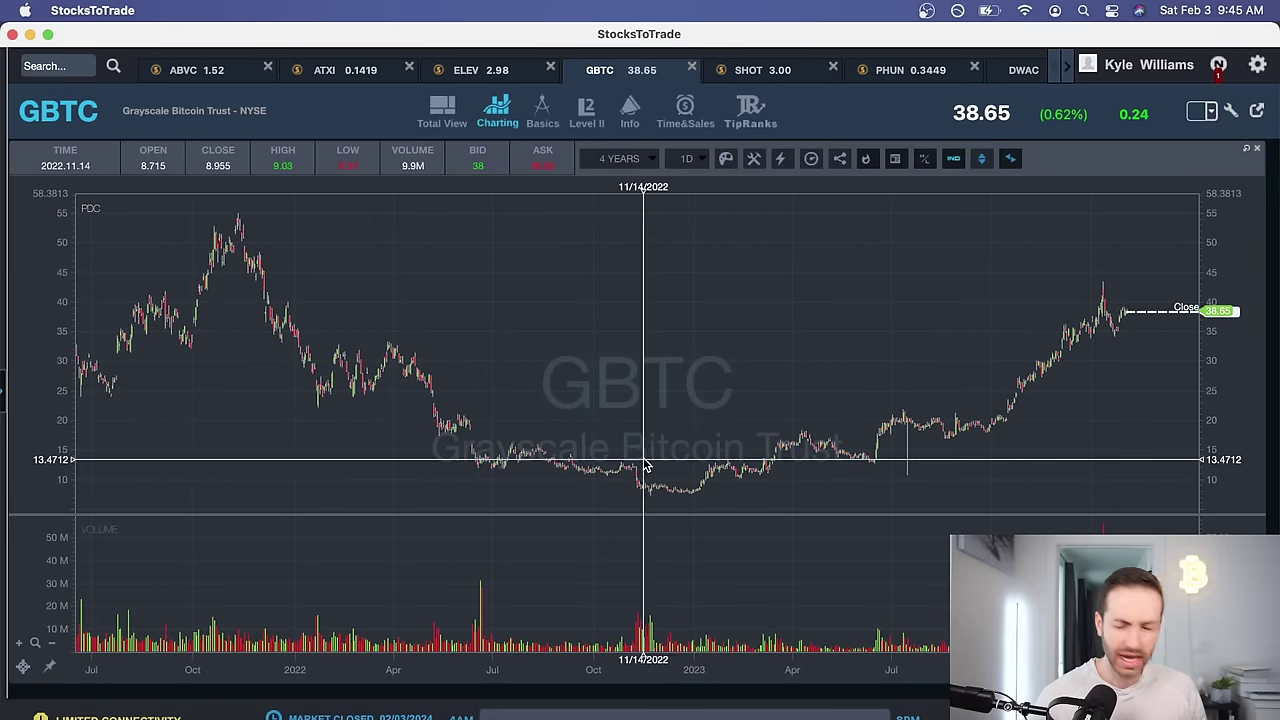
pyautogui.moveTo(678, 472); pyautogui.dragTo(643, 474)
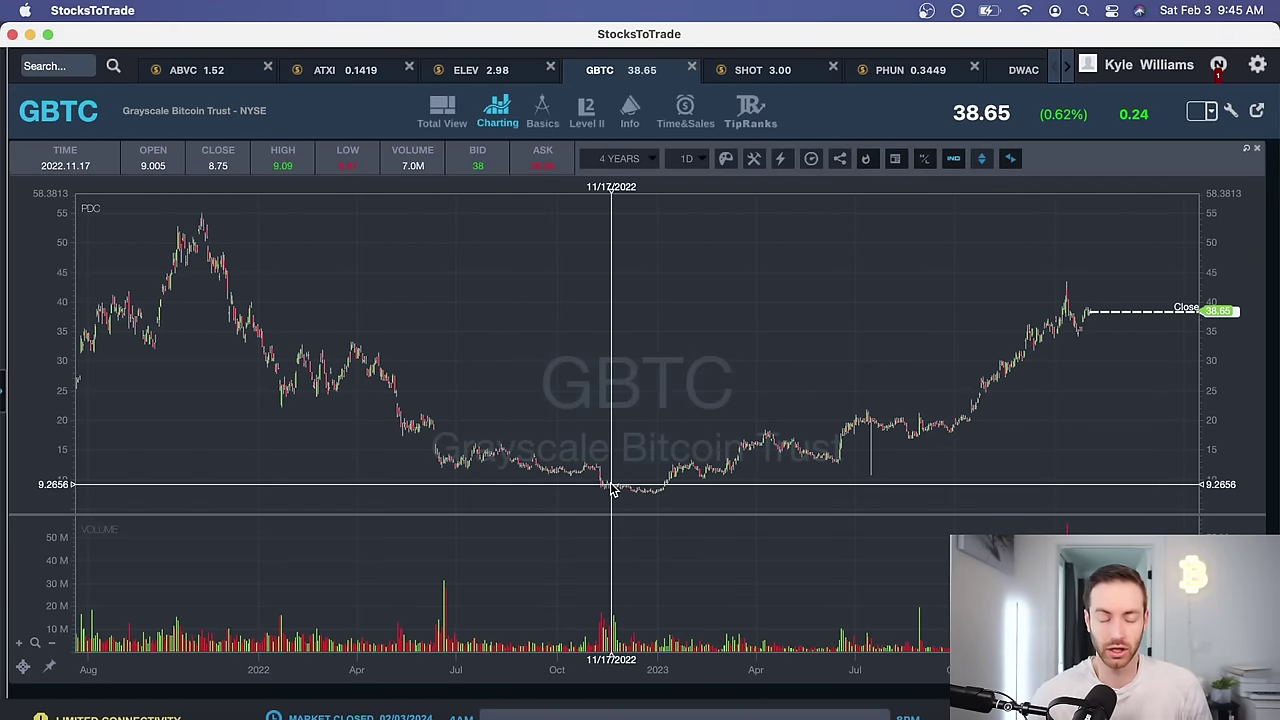
pyautogui.hscroll(2, 640, 488)
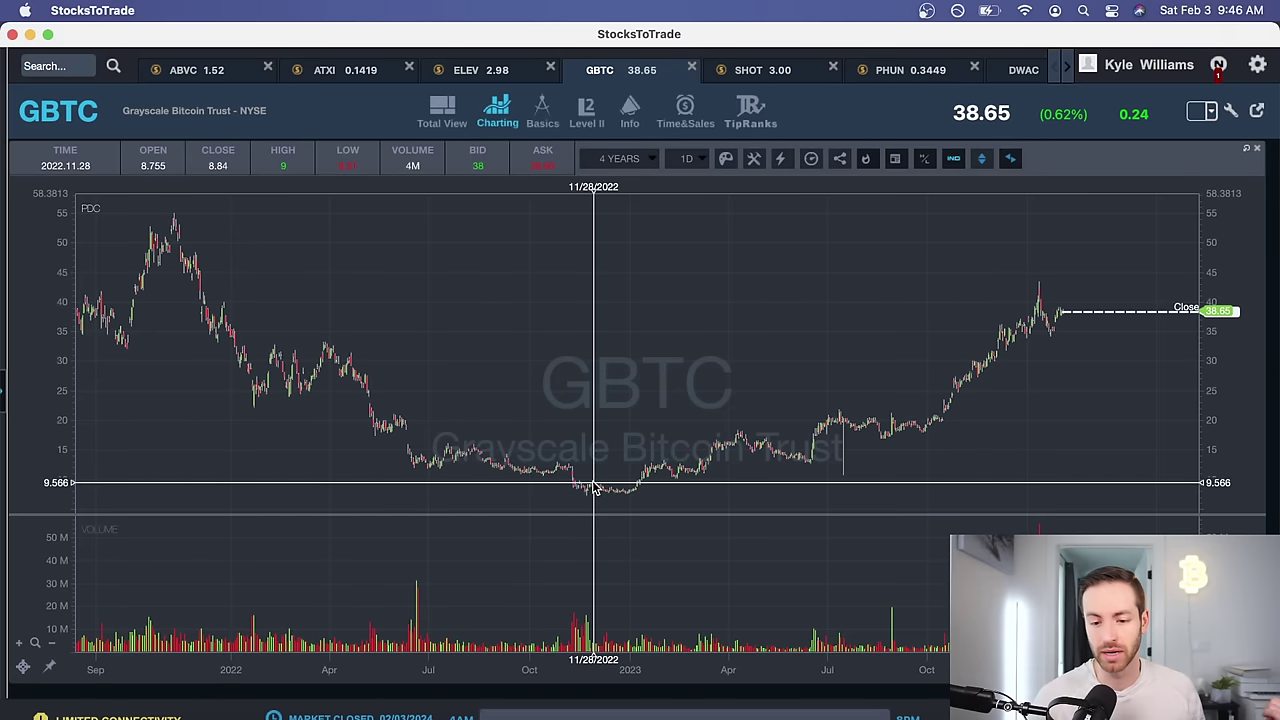
pyautogui.hscroll(3, 627, 488)
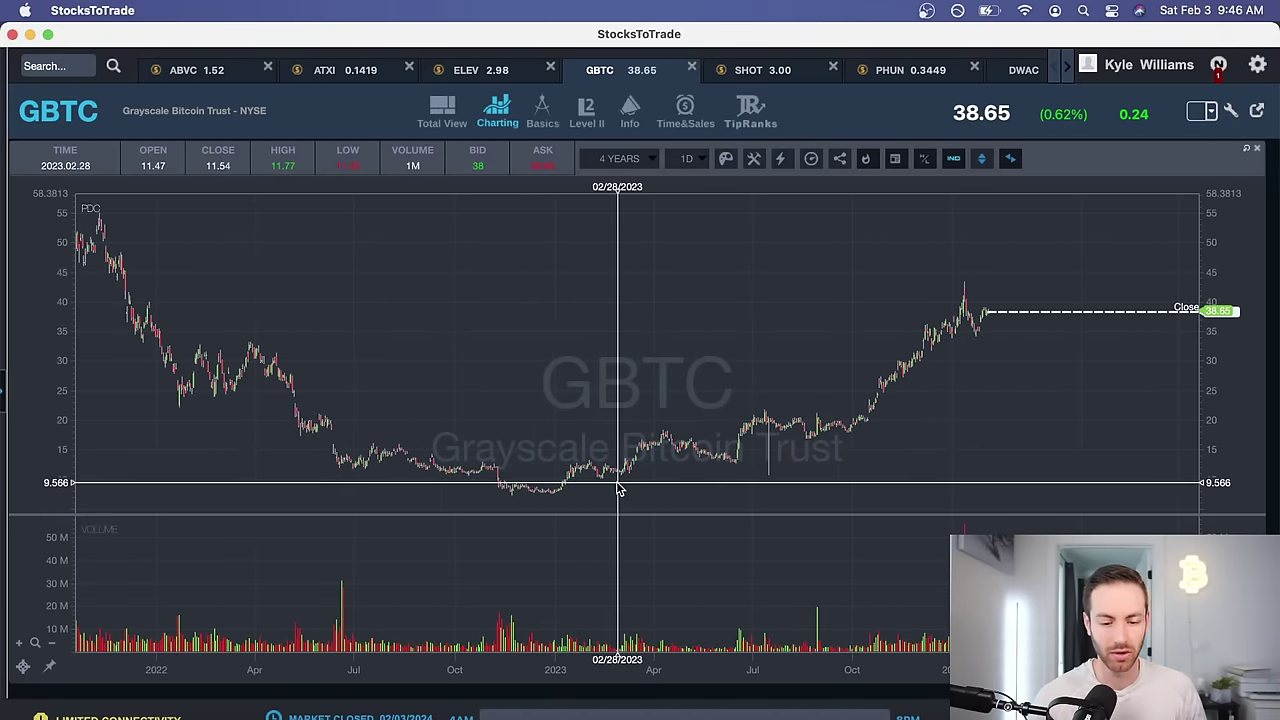
pyautogui.hscroll(5, 620, 486)
pyautogui.hscroll(4, 660, 459)
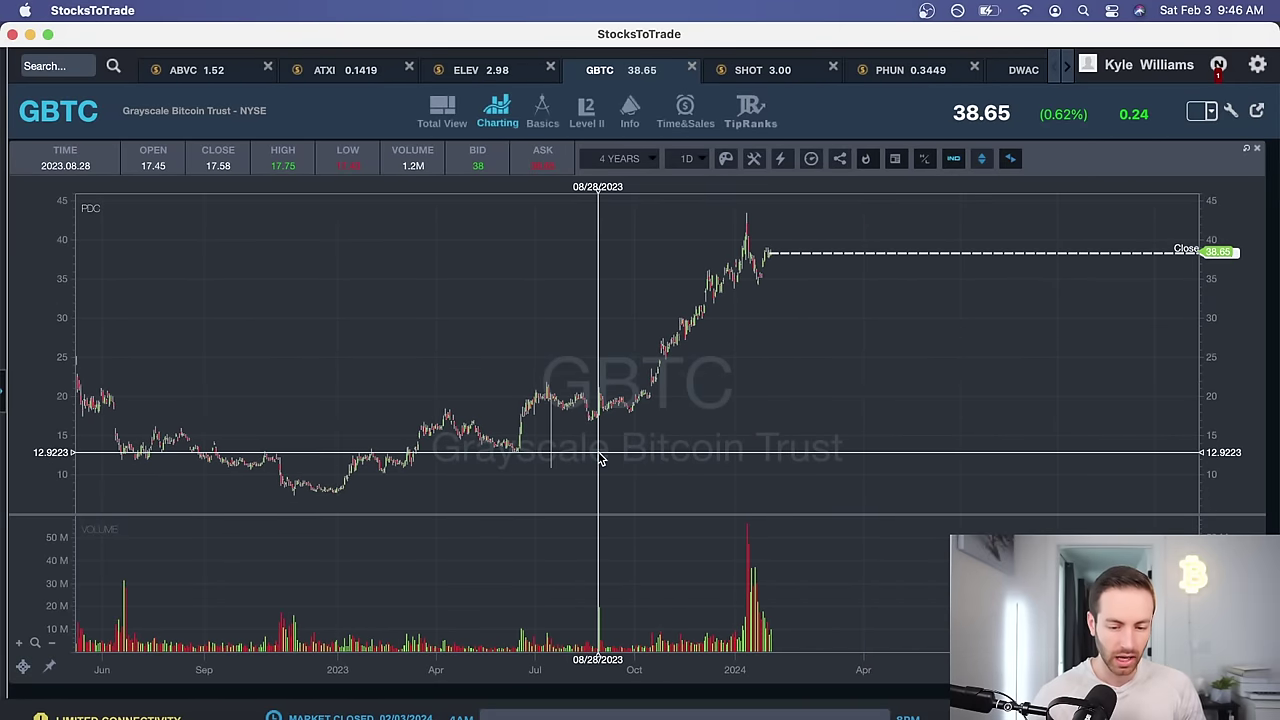
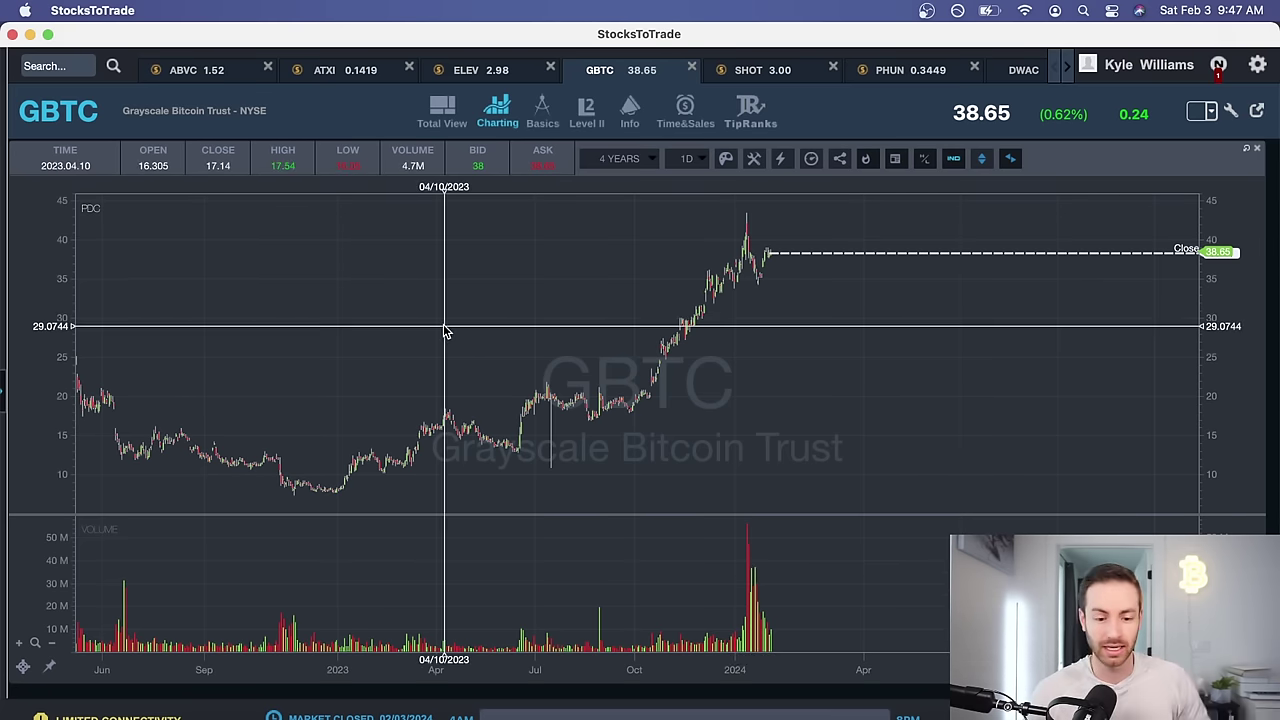
# Step: Examine GBTC's late-2023 climb, January 2024 peak and the price action up to February 2, 2024, against the 2023 base
pyautogui.hscroll(-10, 443, 271)
pyautogui.hscroll(10, 449, 379)
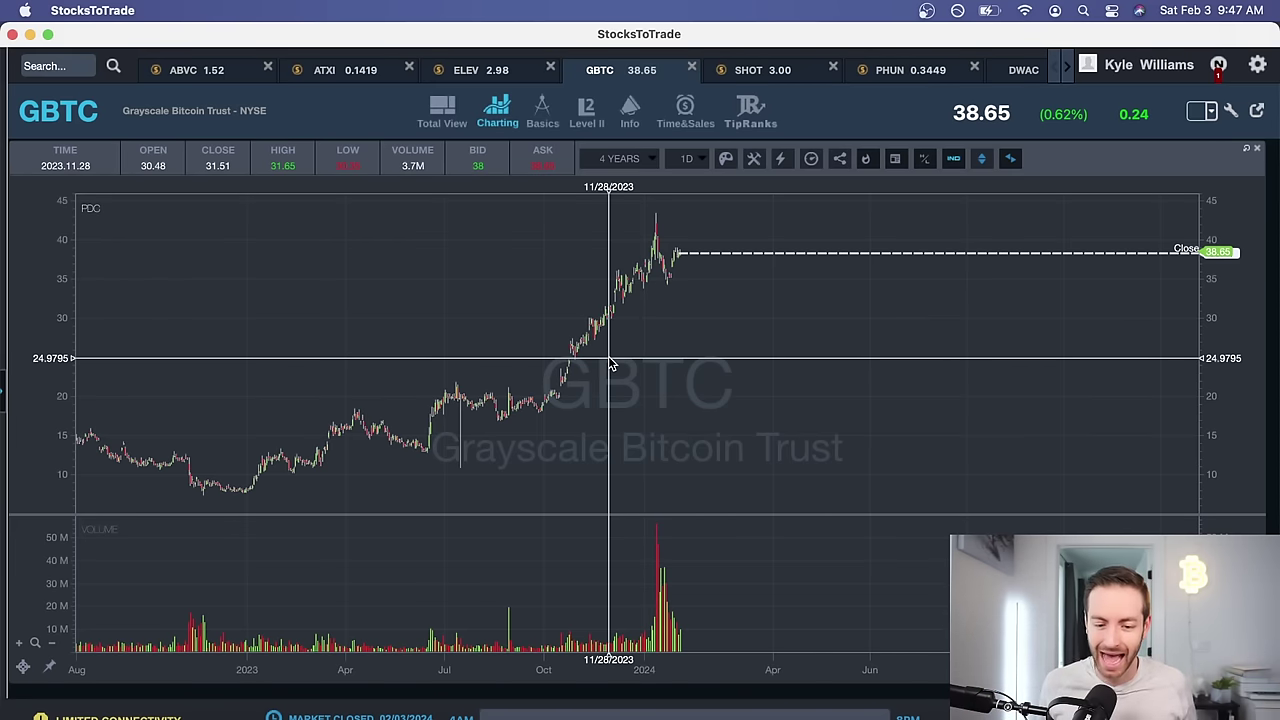
pyautogui.scroll(3, 612, 363)
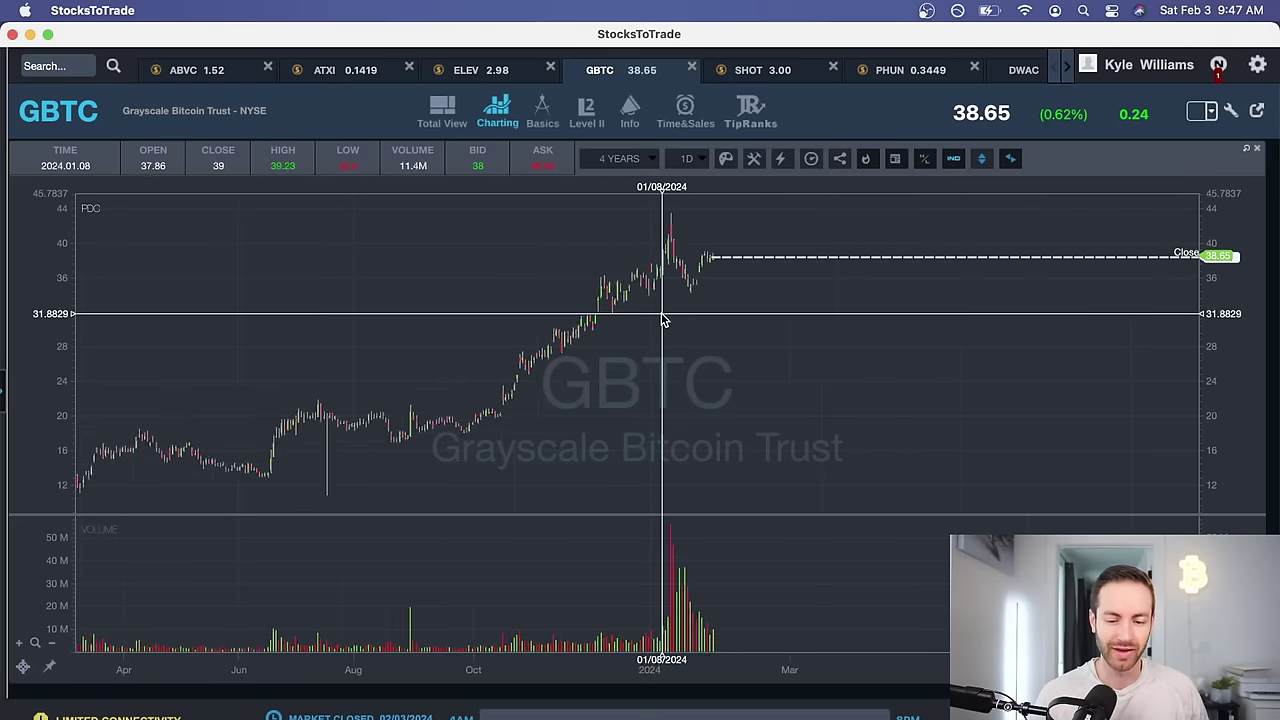
pyautogui.scroll(2, 688, 297)
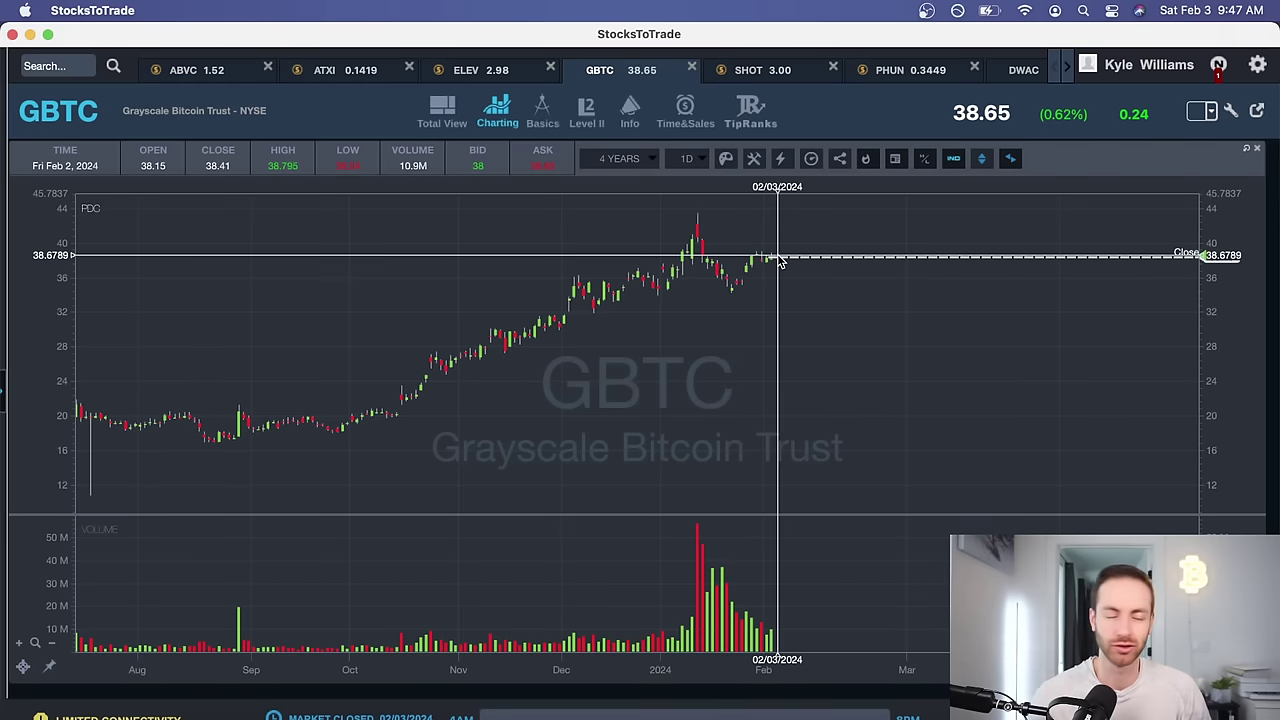
pyautogui.scroll(-5, 737, 330)
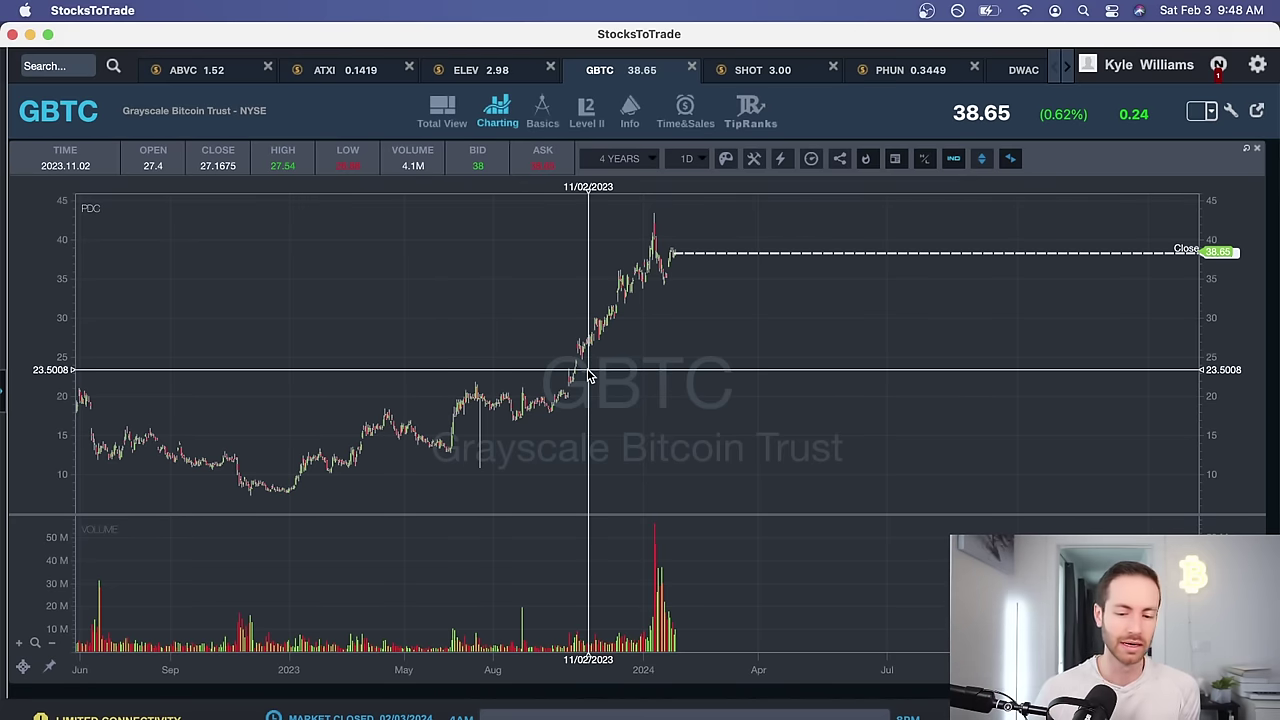
pyautogui.scroll(5, 628, 334)
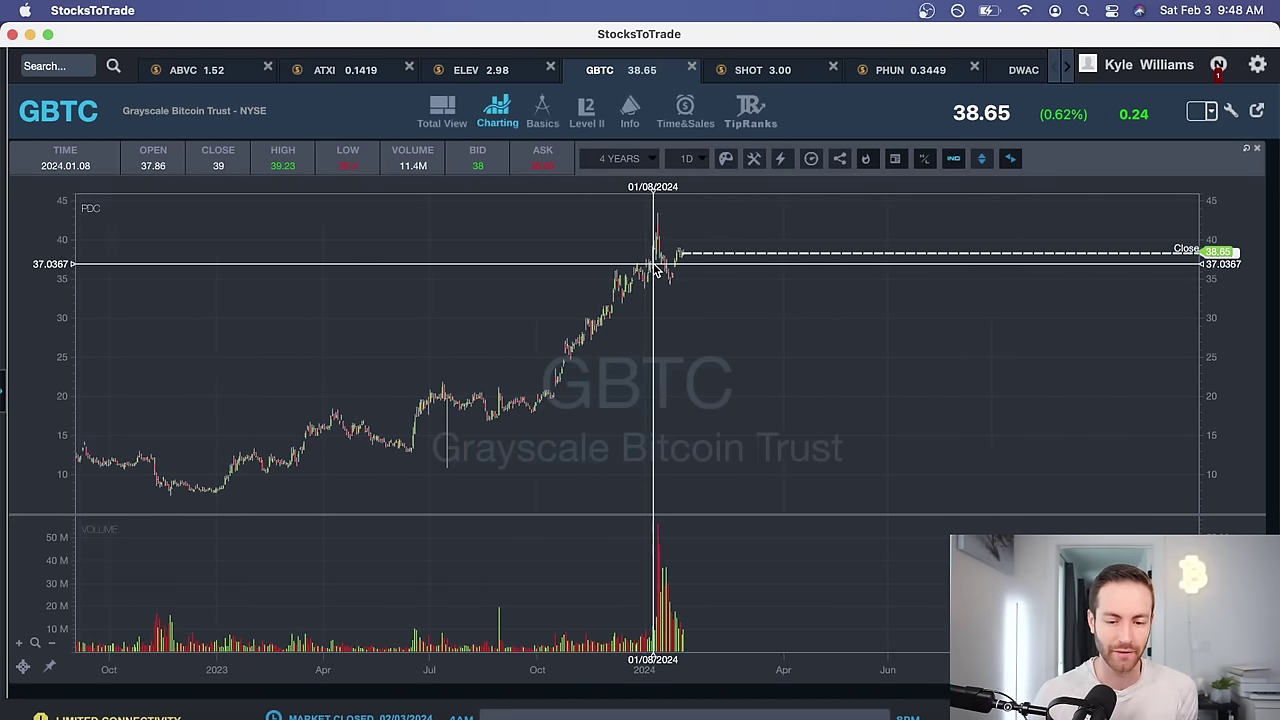
pyautogui.scroll(5, 655, 270)
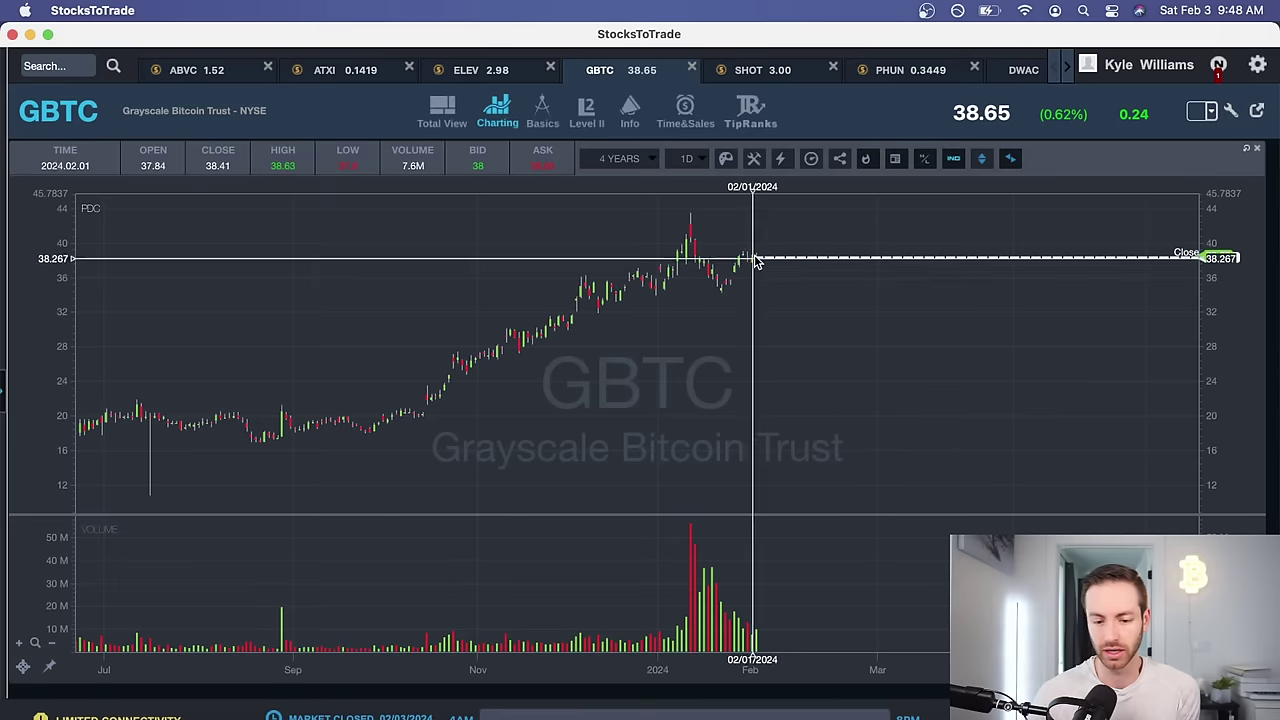
pyautogui.scroll(-4, 783, 366)
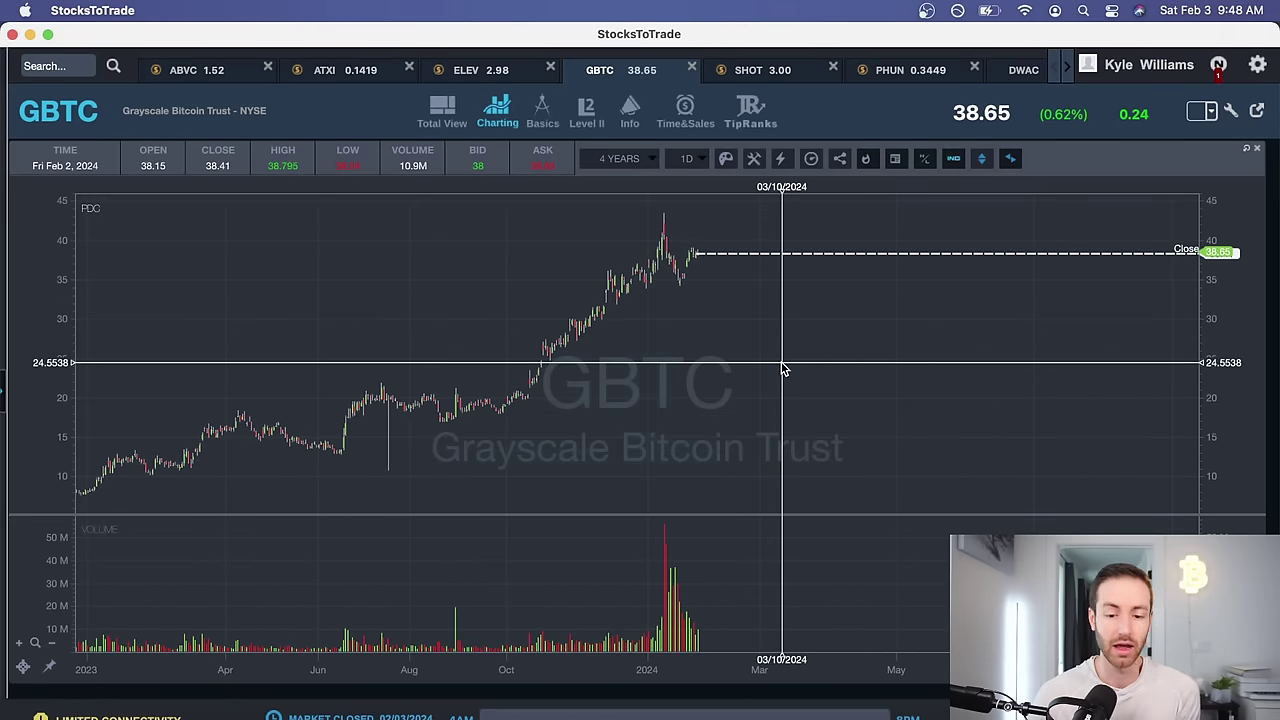
pyautogui.scroll(-3, 783, 366)
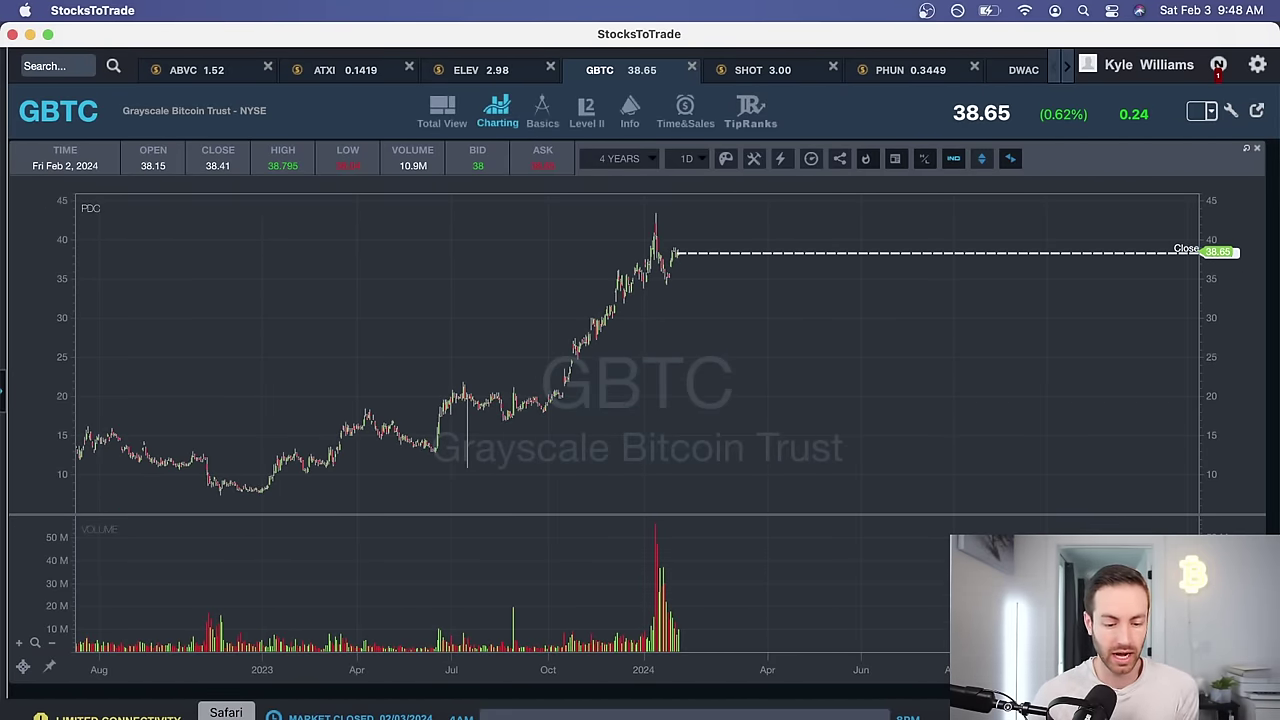
# Step: Switch to Safari and examine Bitcoin's daily BTC/USDT rise from October 2023 and its January 2024 peak and pullback
pyautogui.click(230, 708)
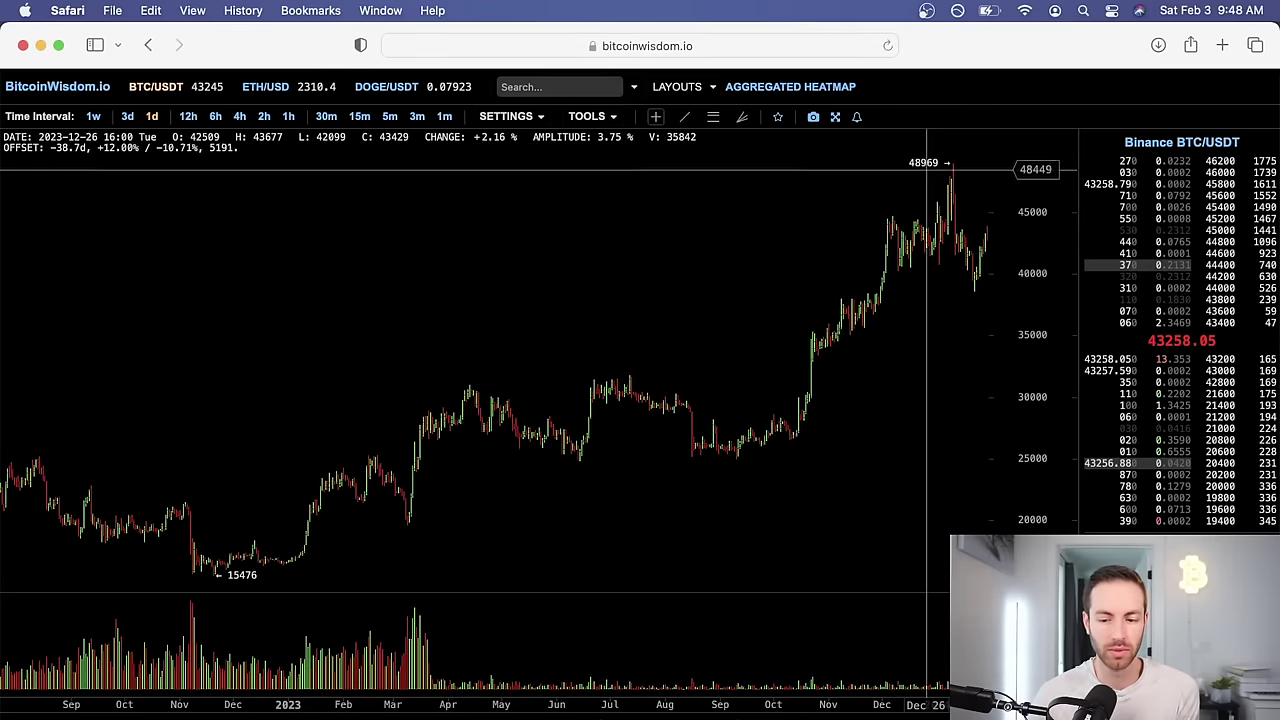
pyautogui.scroll(5, 927, 185)
pyautogui.scroll(-2, 927, 190)
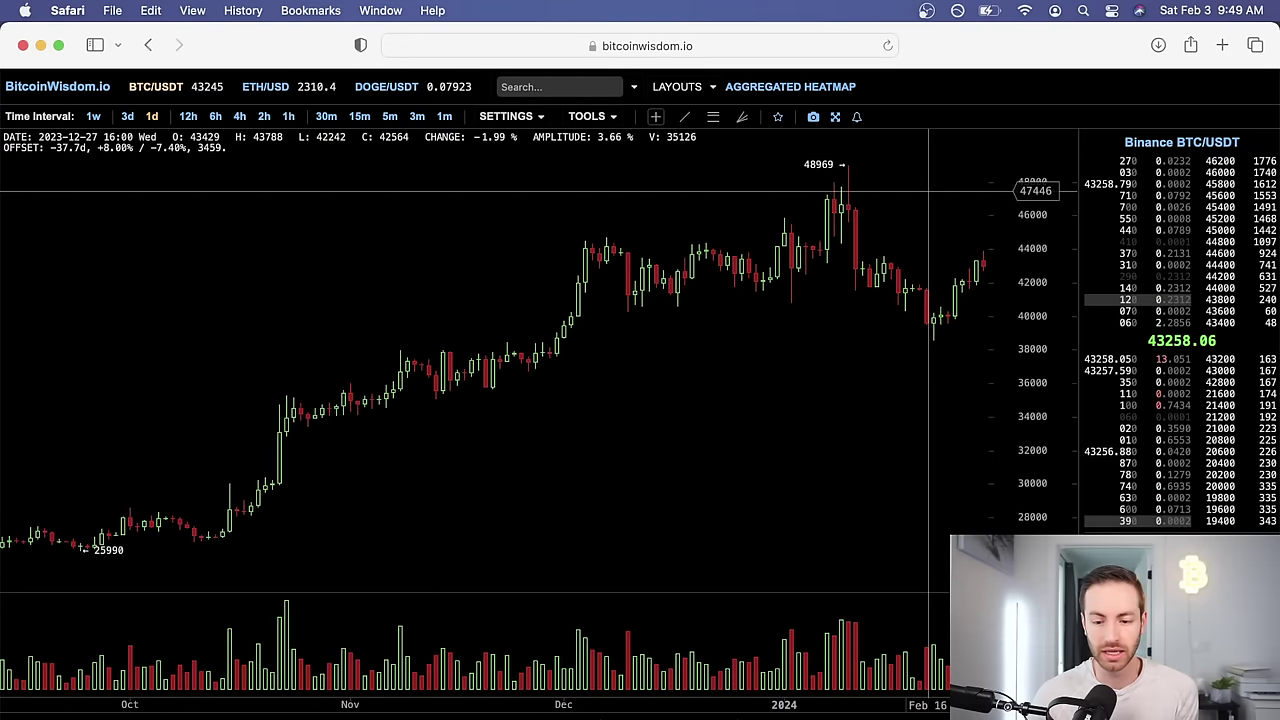
pyautogui.scroll(4, 914, 189)
pyautogui.scroll(-2, 914, 248)
pyautogui.moveTo(914, 248); pyautogui.dragTo(727, 340)
pyautogui.scroll(-3, 783, 341)
pyautogui.scroll(2, 783, 341)
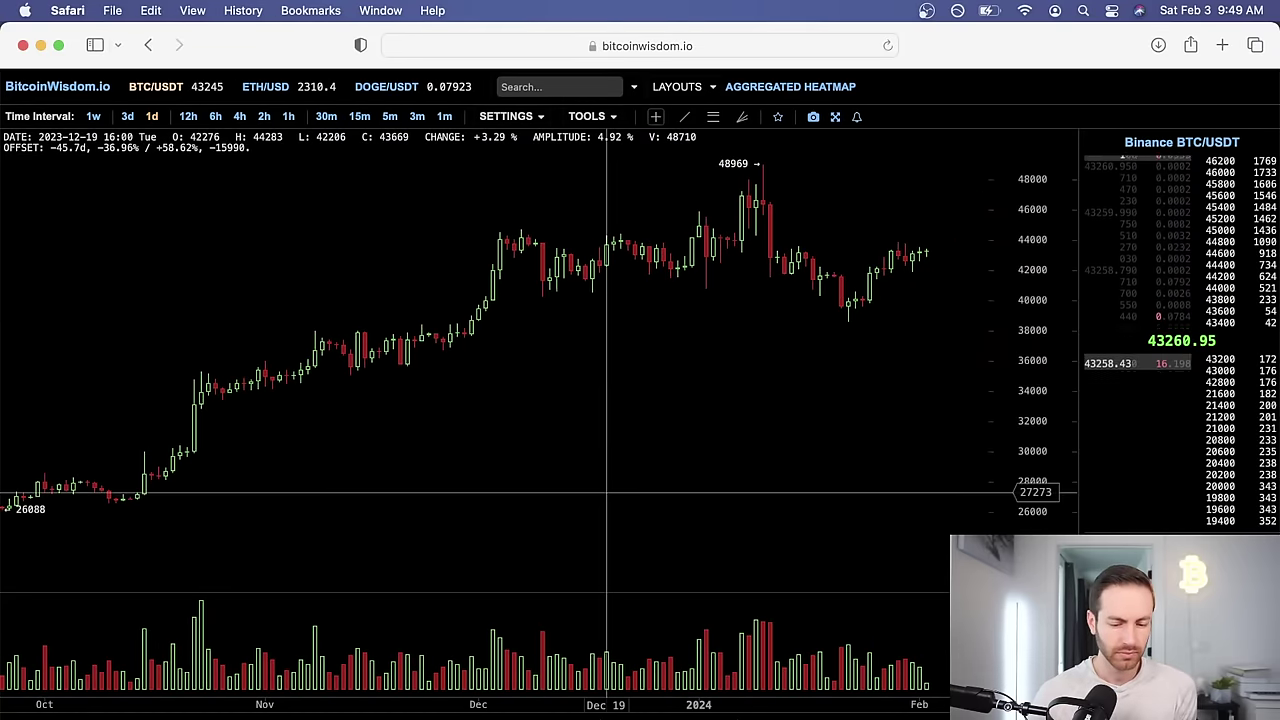
# Step: Switch to Microsoft Excel and review the January 2024 P&L for Friday the 19th, its weekly total and the week of January 22
pyautogui.click(365, 716)
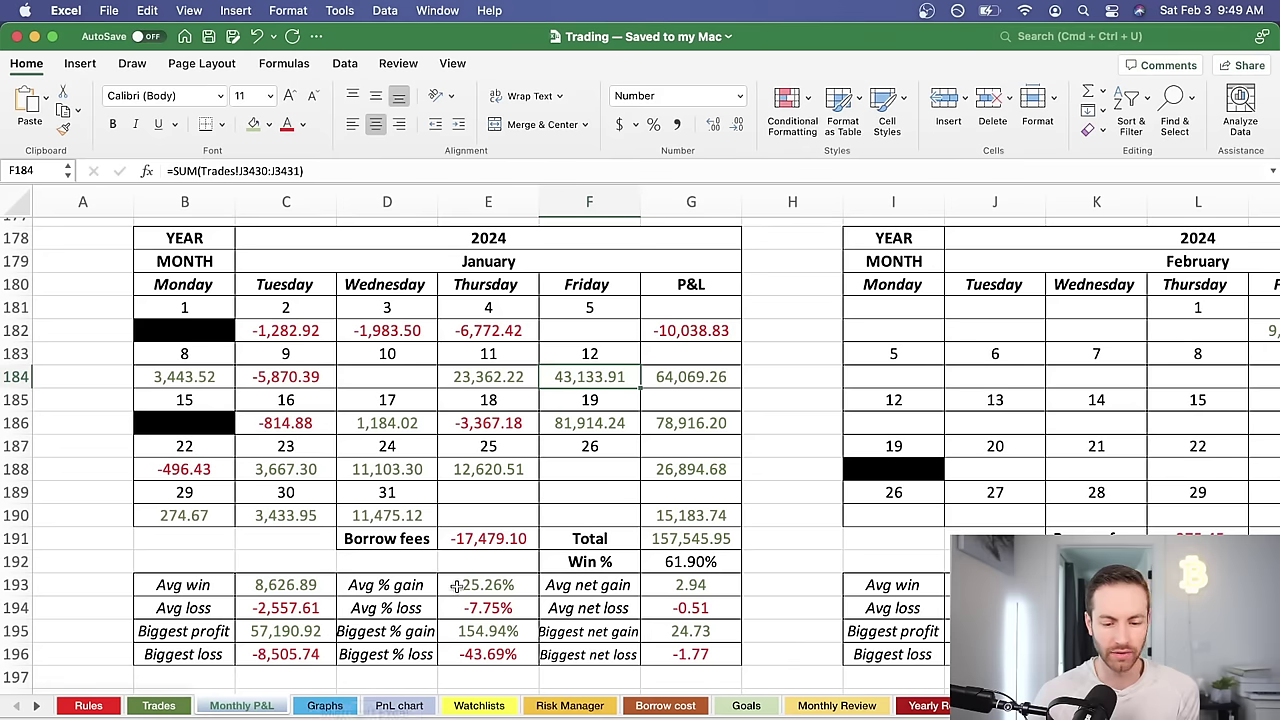
pyautogui.click(597, 425)
pyautogui.click(664, 424)
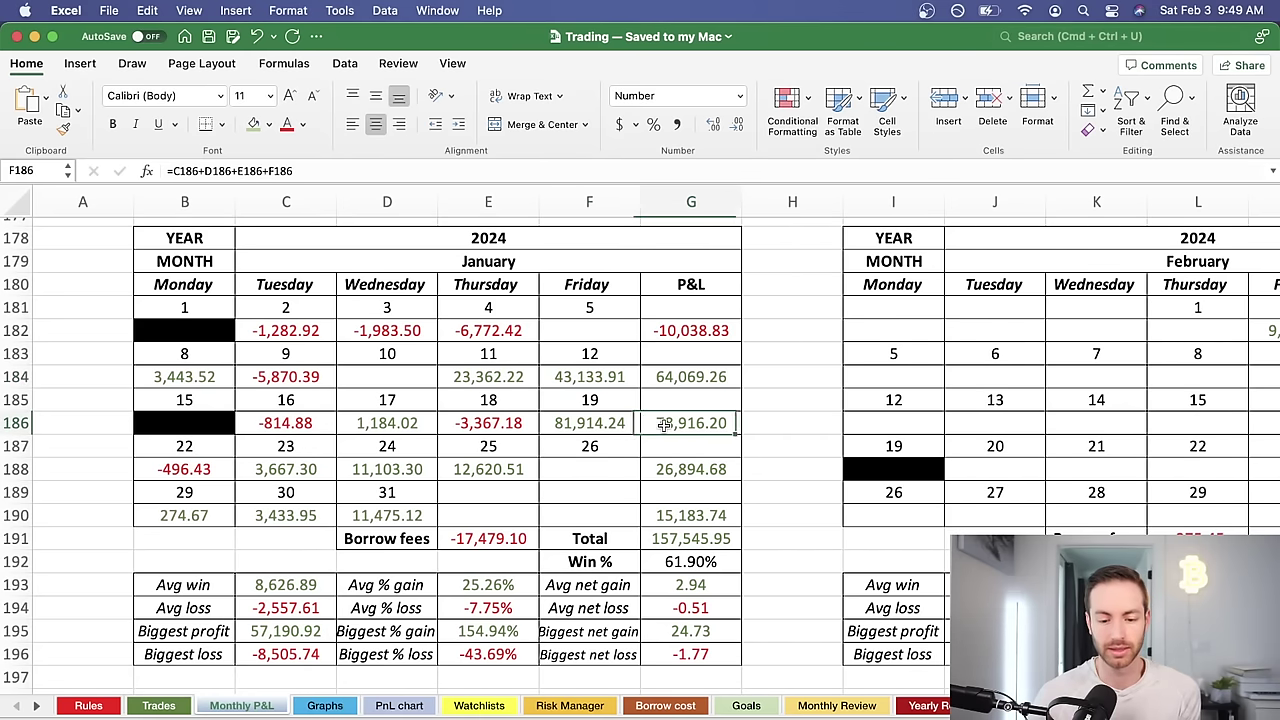
pyautogui.click(597, 424)
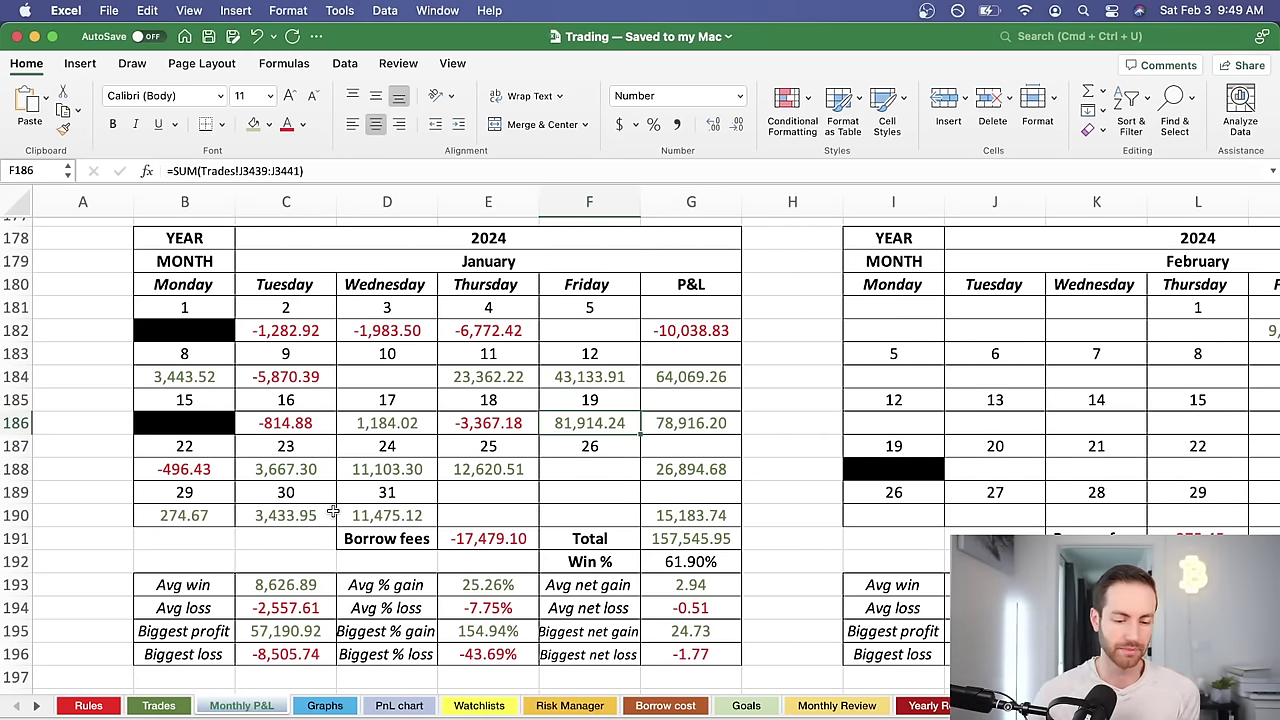
pyautogui.moveTo(219, 475); pyautogui.dragTo(557, 485)
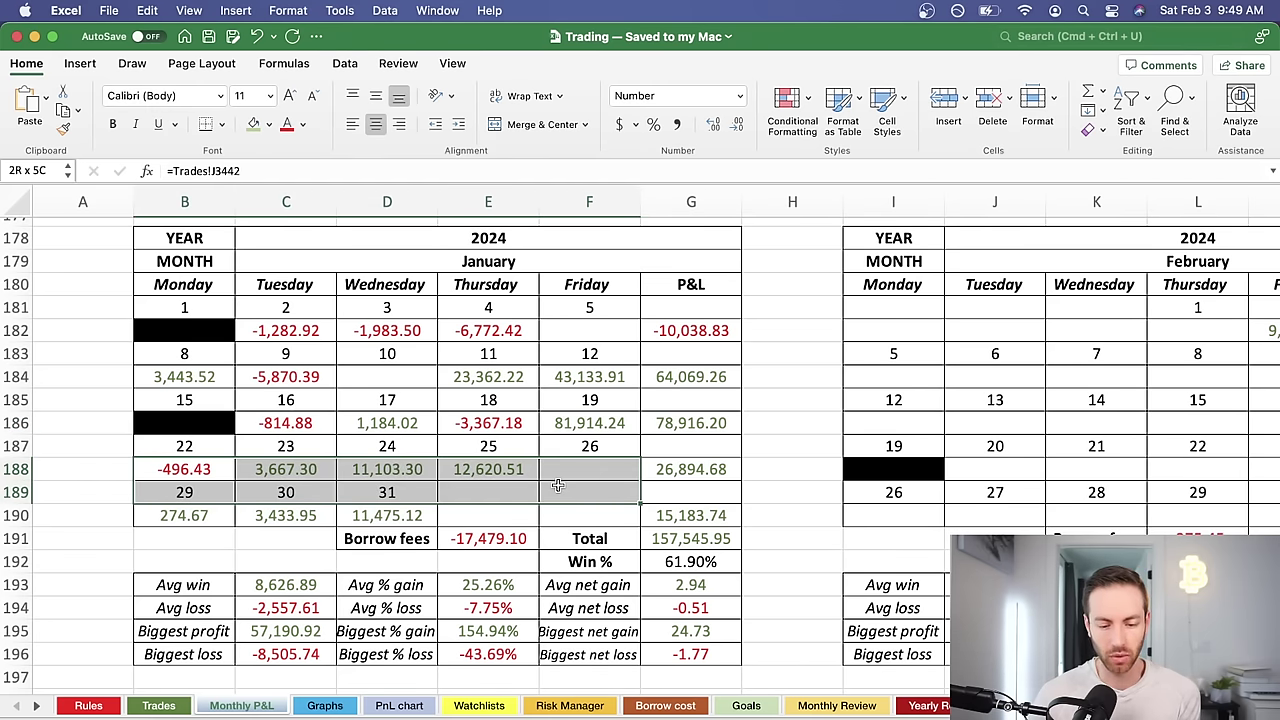
pyautogui.click(570, 473)
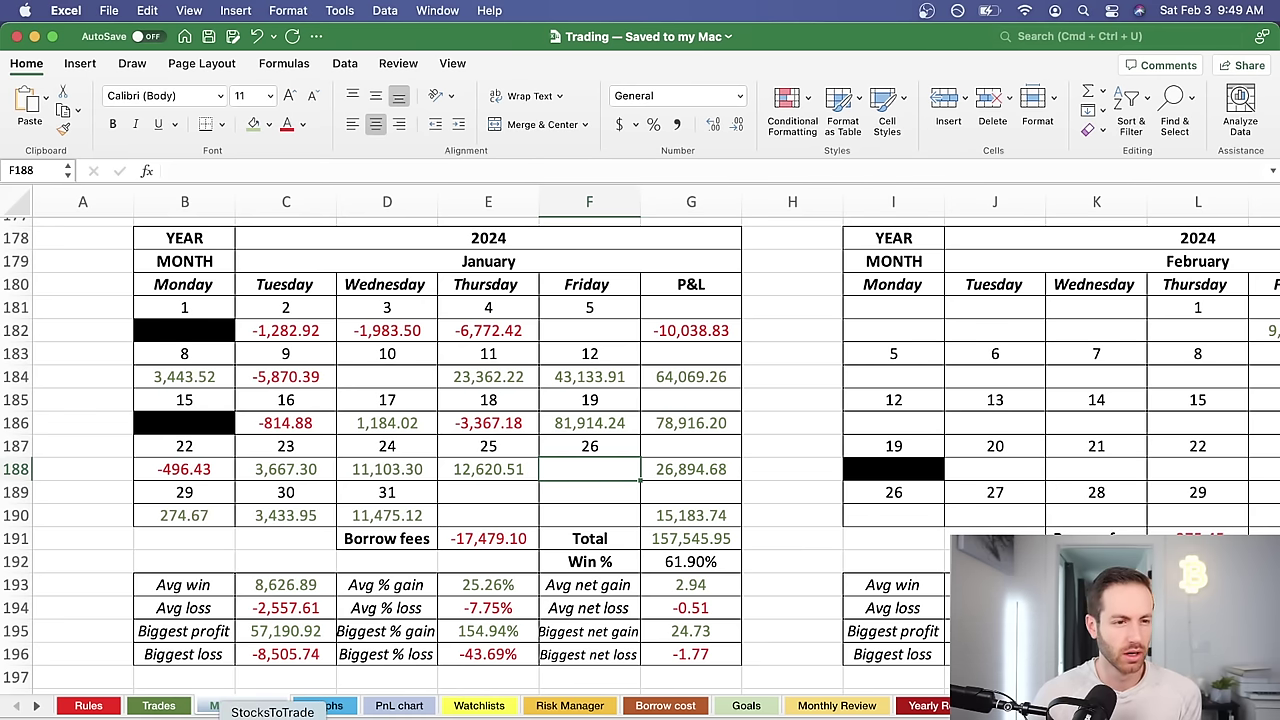
# Step: Switch to StocksToTrade, look up the FNMA ticker and open its price chart
pyautogui.click(272, 716)
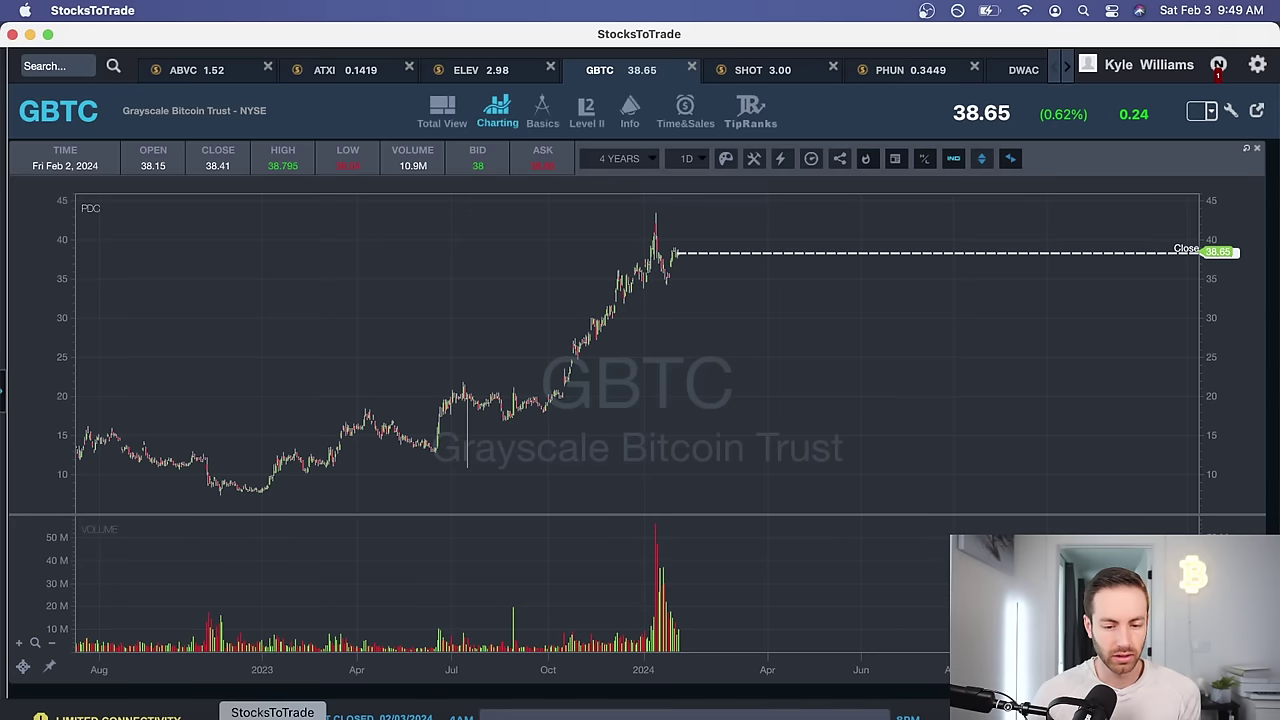
pyautogui.click(1066, 72)
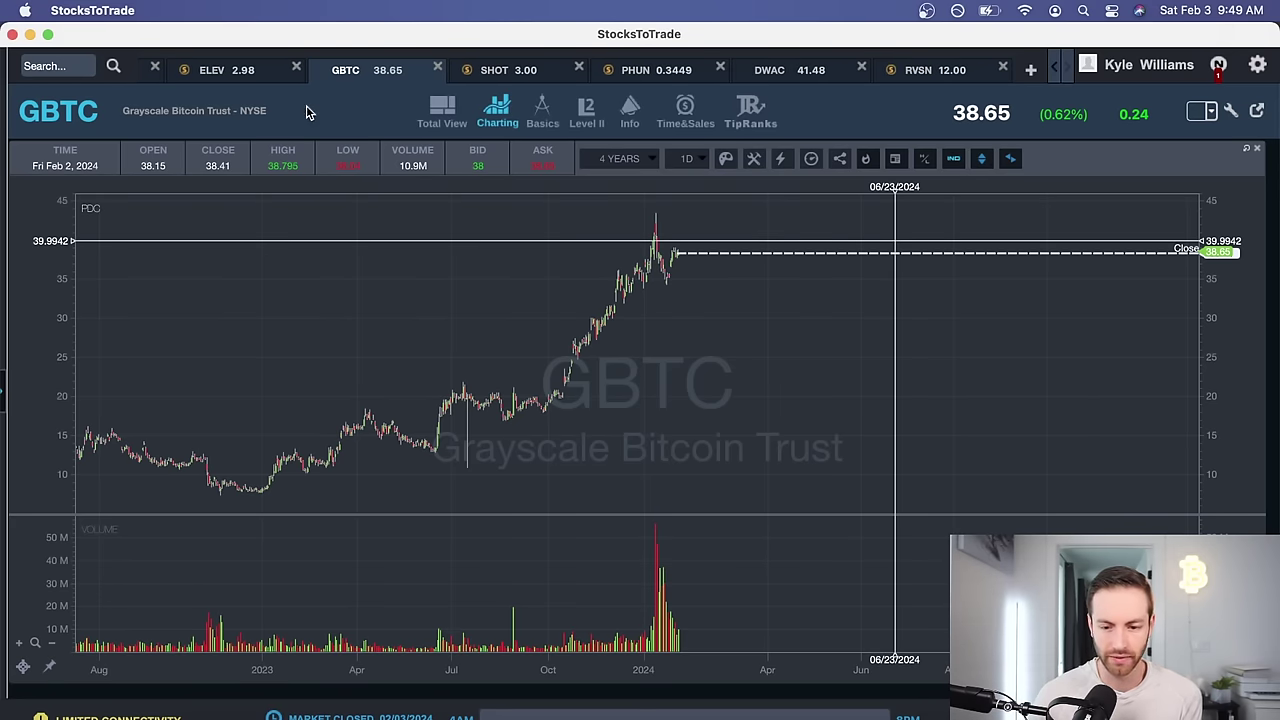
pyautogui.write('FNMA')
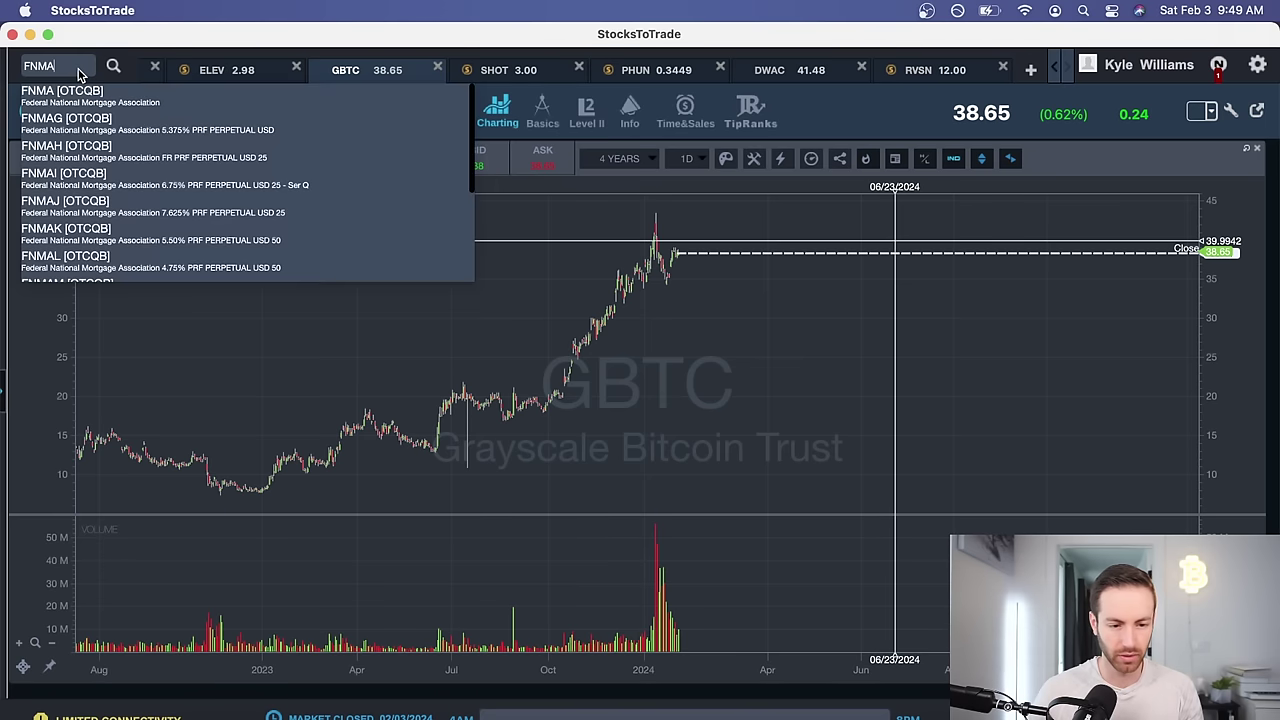
pyautogui.press('Return')
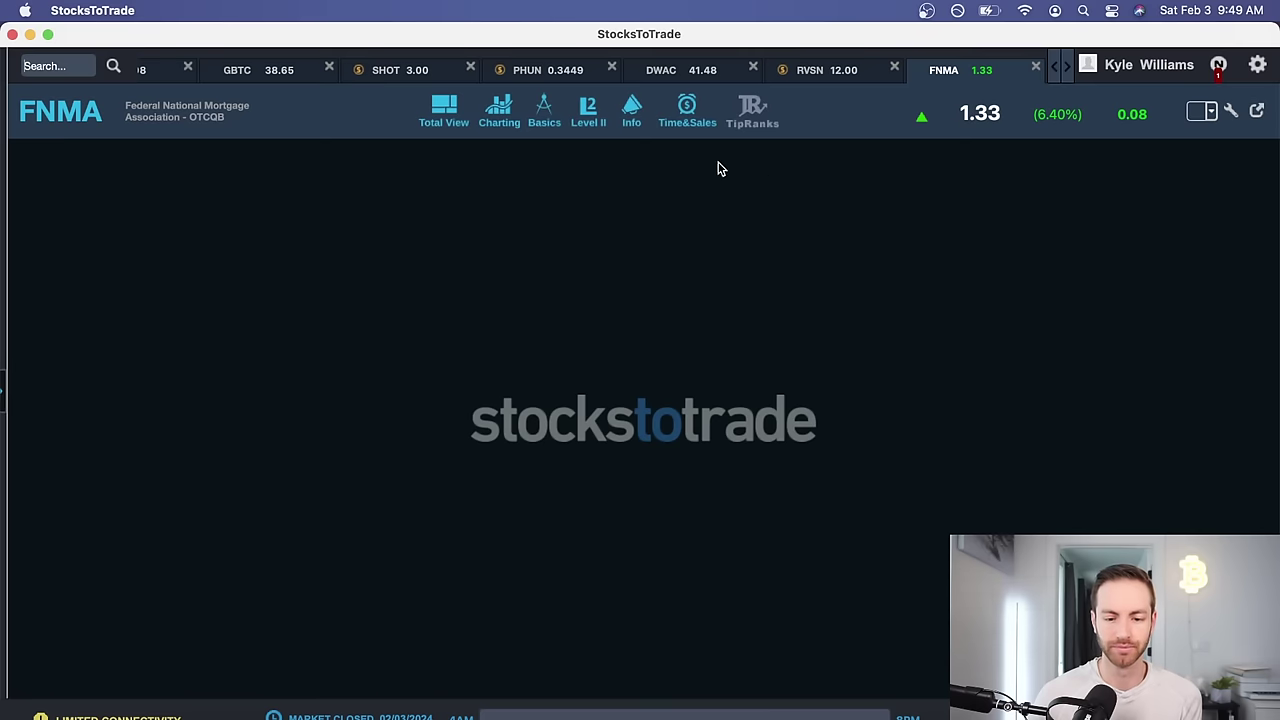
pyautogui.click(498, 120)
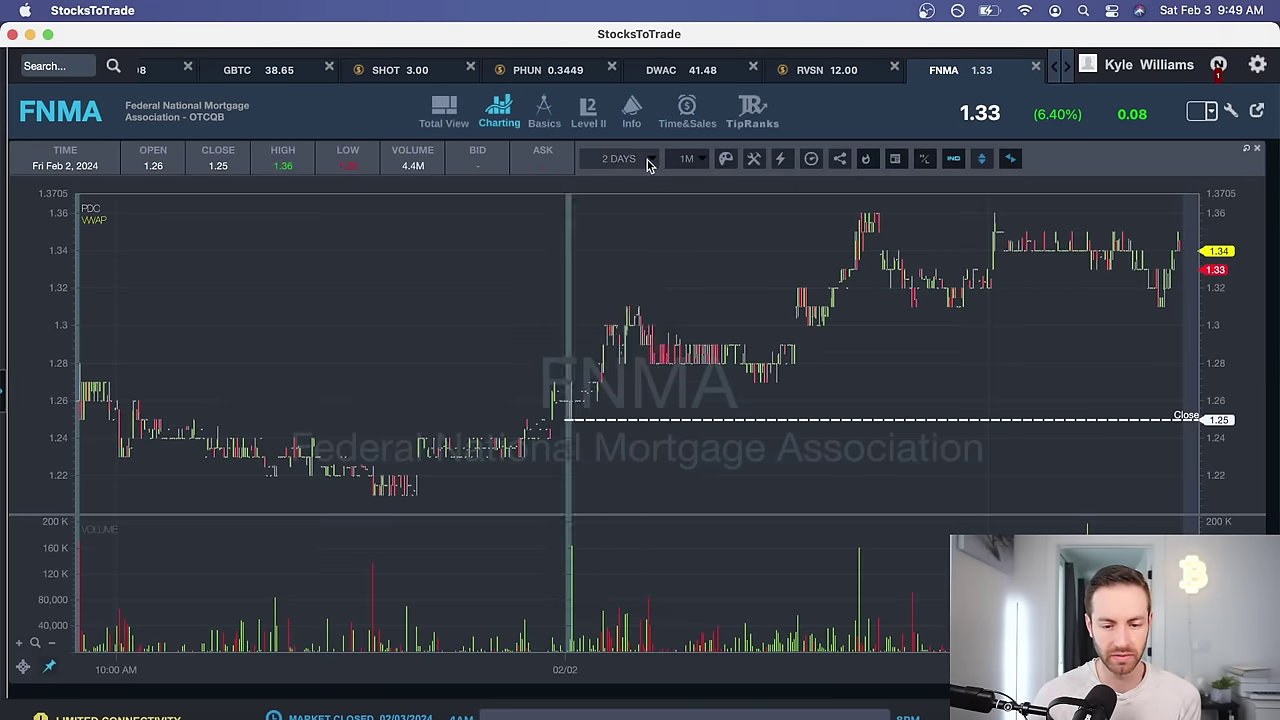
# Step: Set the FNMA chart to a 2-year period and examine the August and December 2023 spikes on the daily candles
pyautogui.click(640, 160)
pyautogui.click(621, 490)
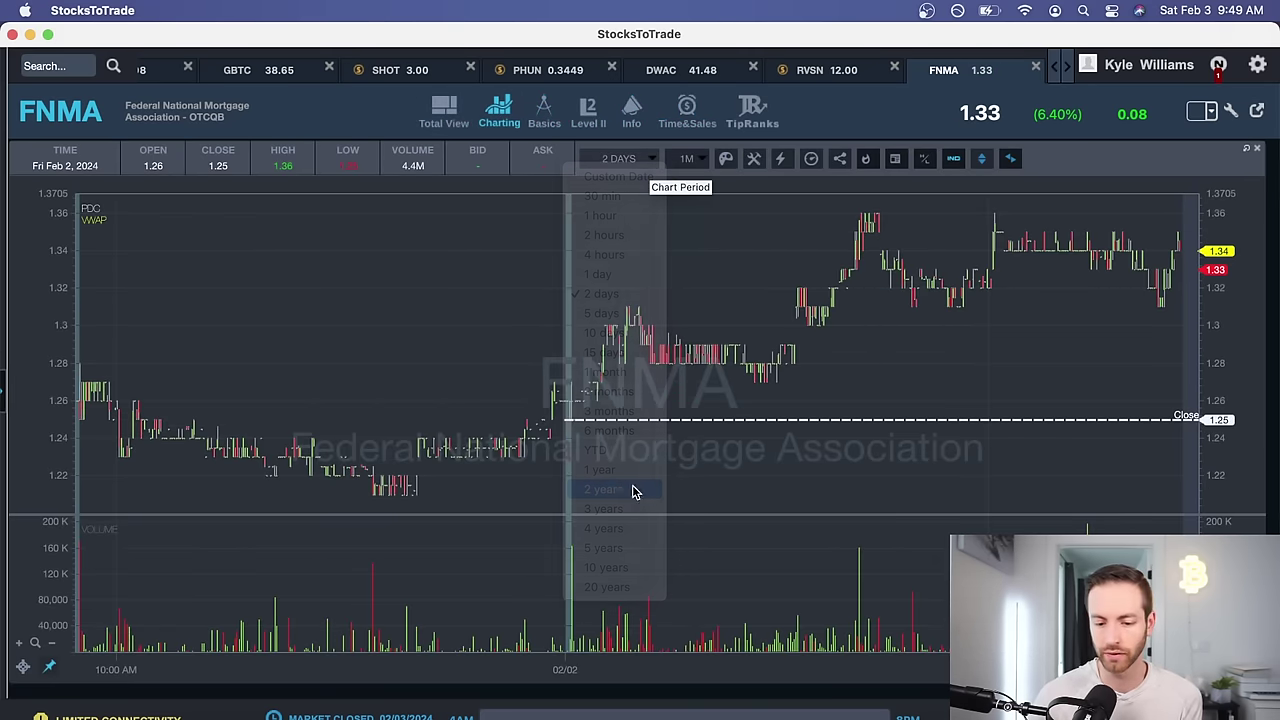
pyautogui.hscroll(5, 655, 455)
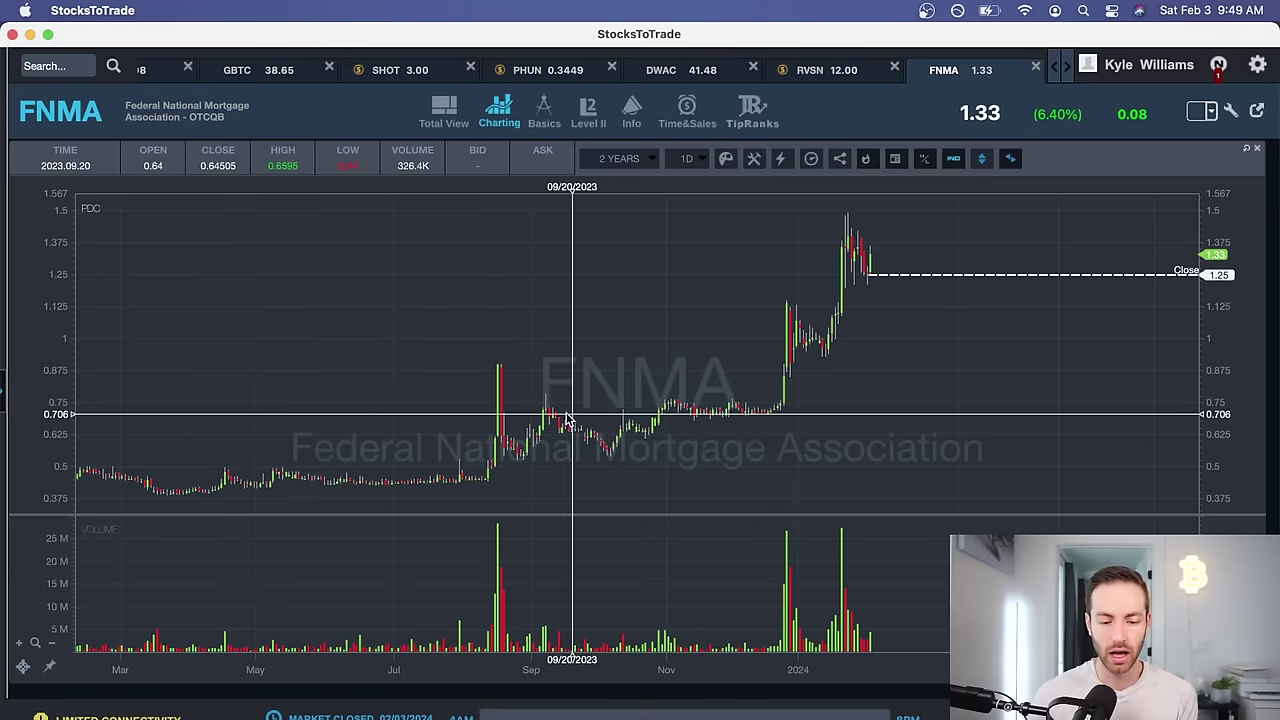
pyautogui.hscroll(-7, 590, 443)
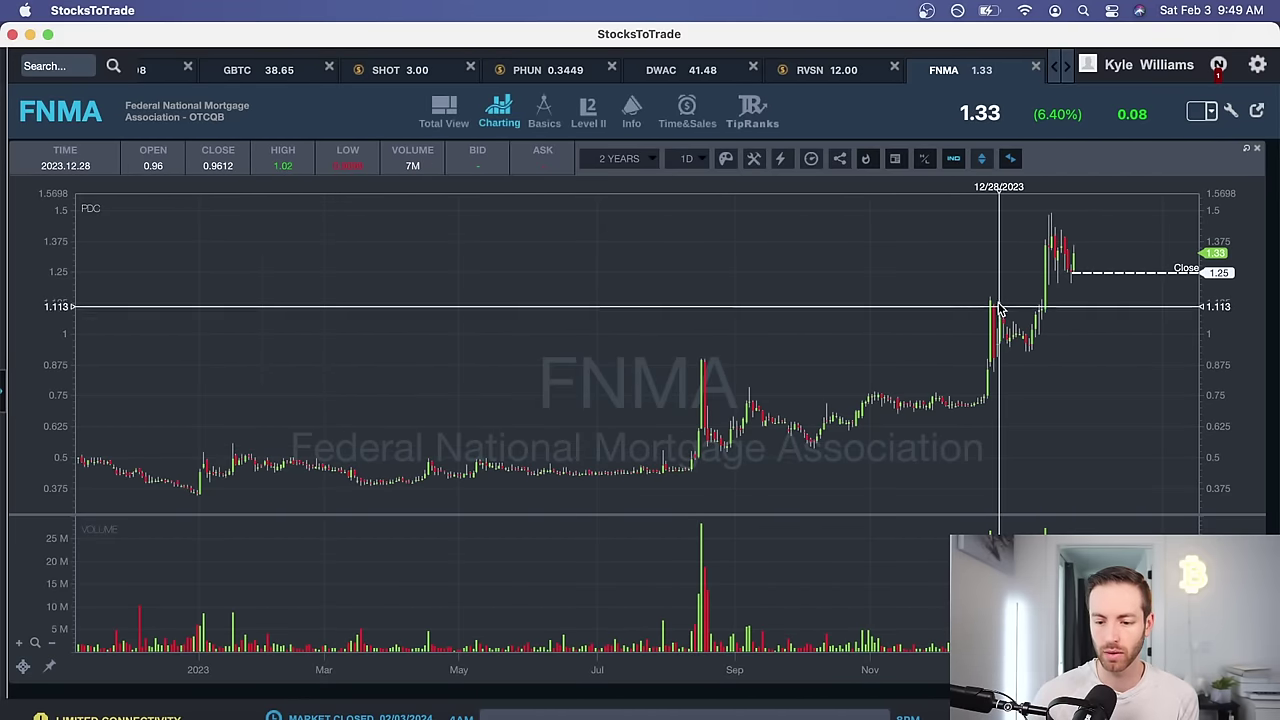
pyautogui.scroll(5, 1037, 335)
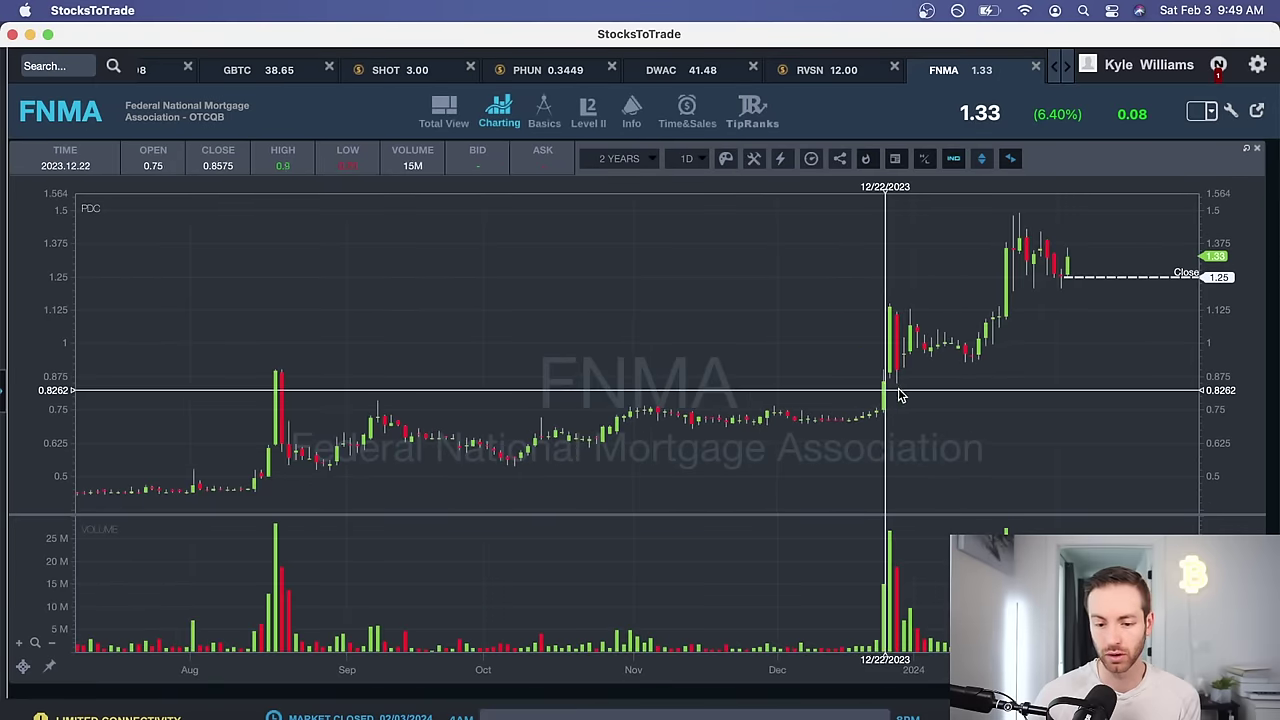
pyautogui.scroll(3, 880, 400)
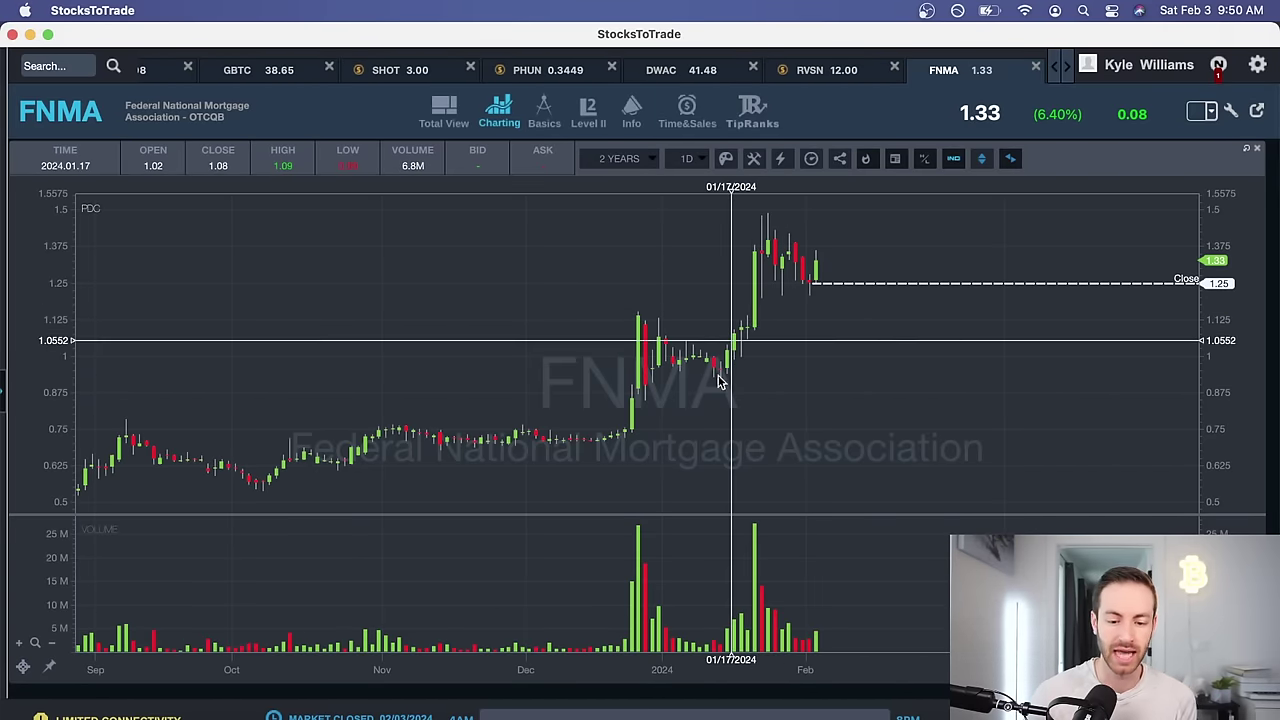
# Step: Examine FNMA's January 2024 breakout and late-month candles in detail and against the earlier 2023 spikes
pyautogui.scroll(-3, 714, 395)
pyautogui.scroll(-2, 714, 398)
pyautogui.scroll(5, 714, 398)
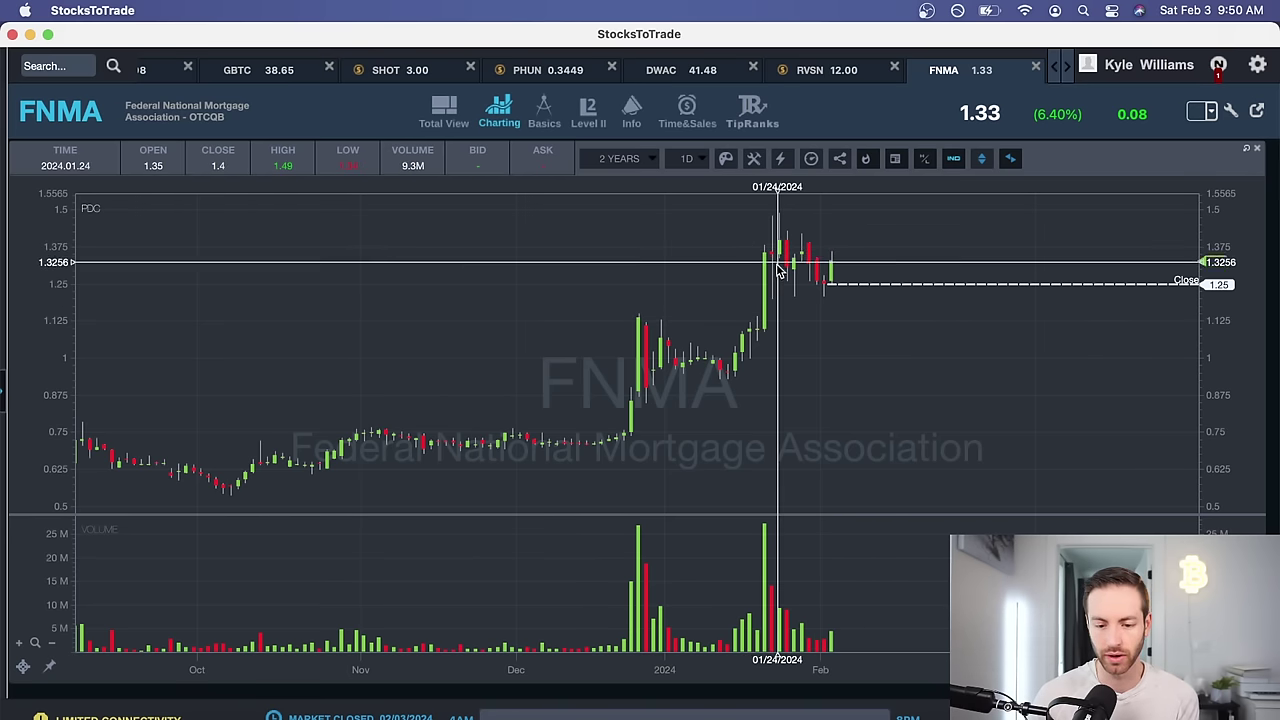
pyautogui.scroll(-5, 600, 386)
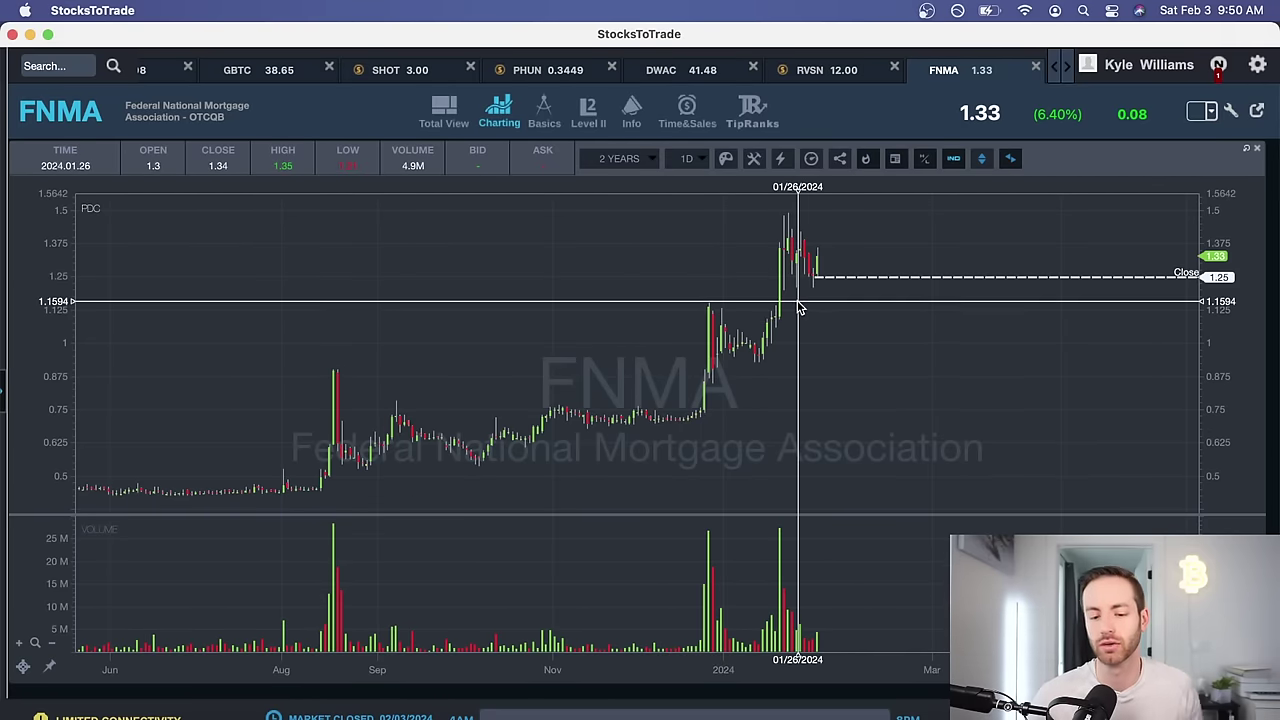
pyautogui.scroll(4, 794, 300)
pyautogui.hscroll(1, 670, 346)
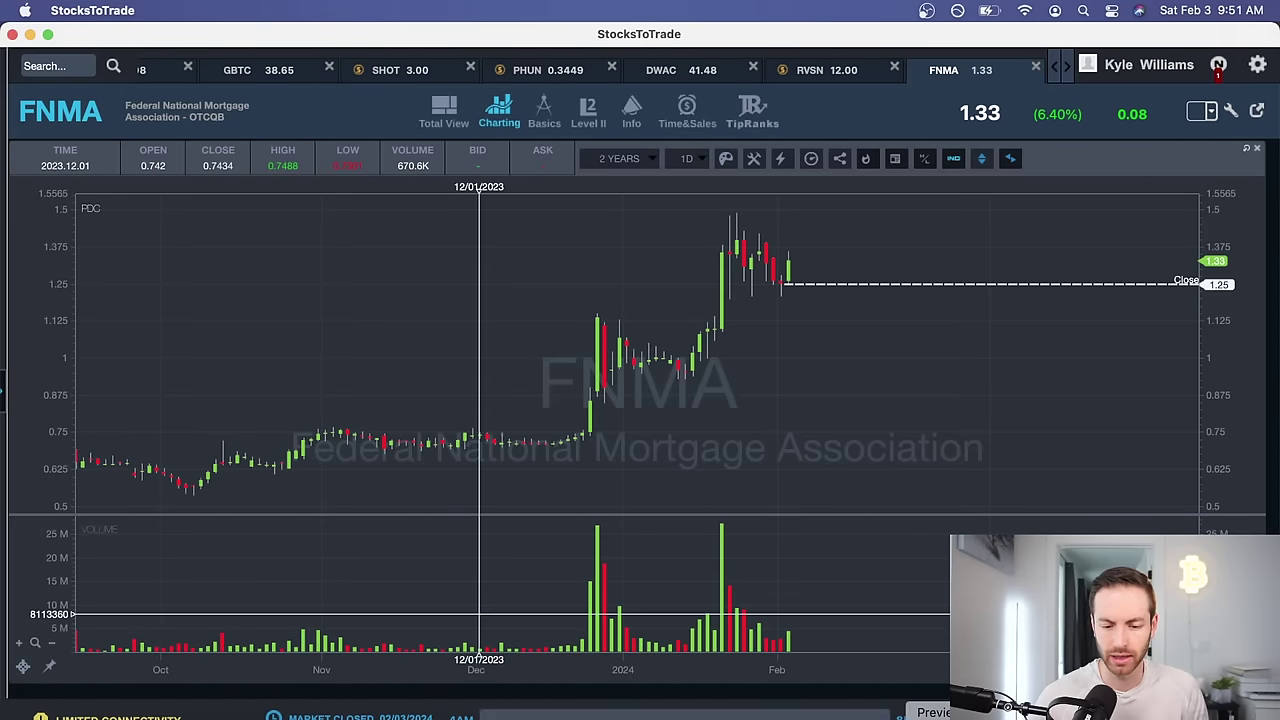
# Step: Switch to Preview, reposition and enlarge the GBTC success.png screenshot, and close it
pyautogui.press('super+Tab')
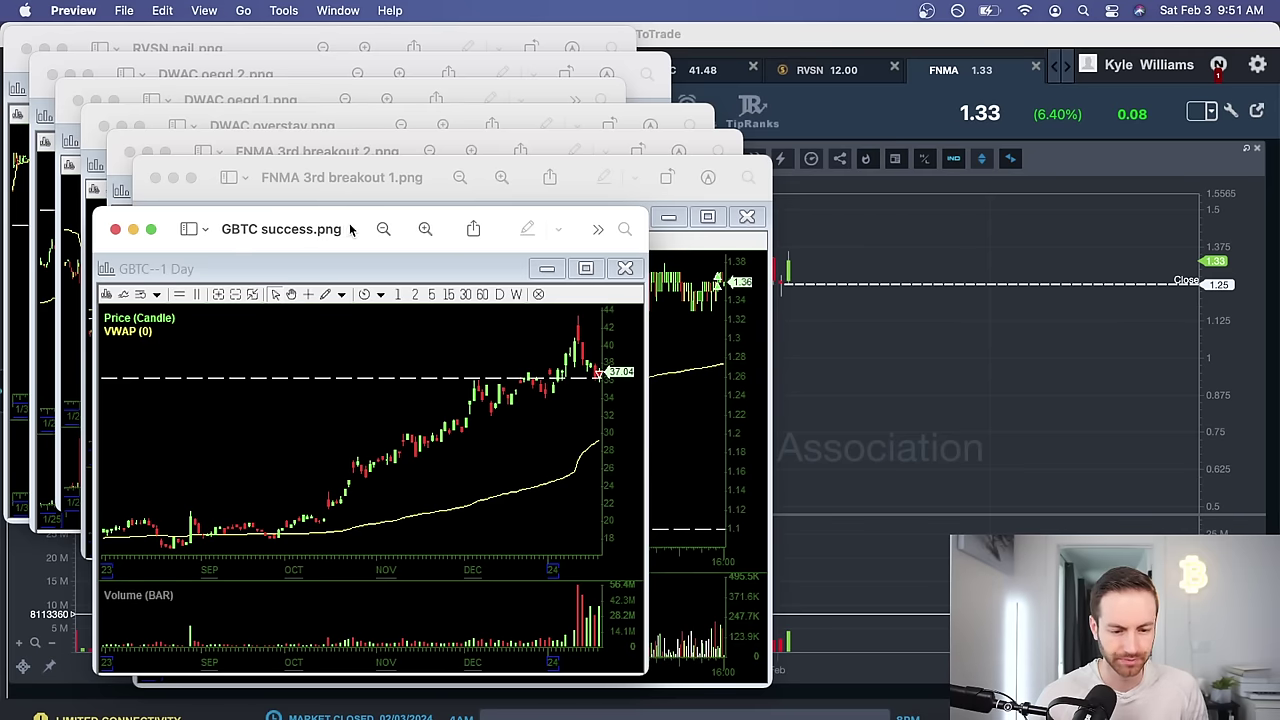
pyautogui.moveTo(350, 229); pyautogui.dragTo(322, 126)
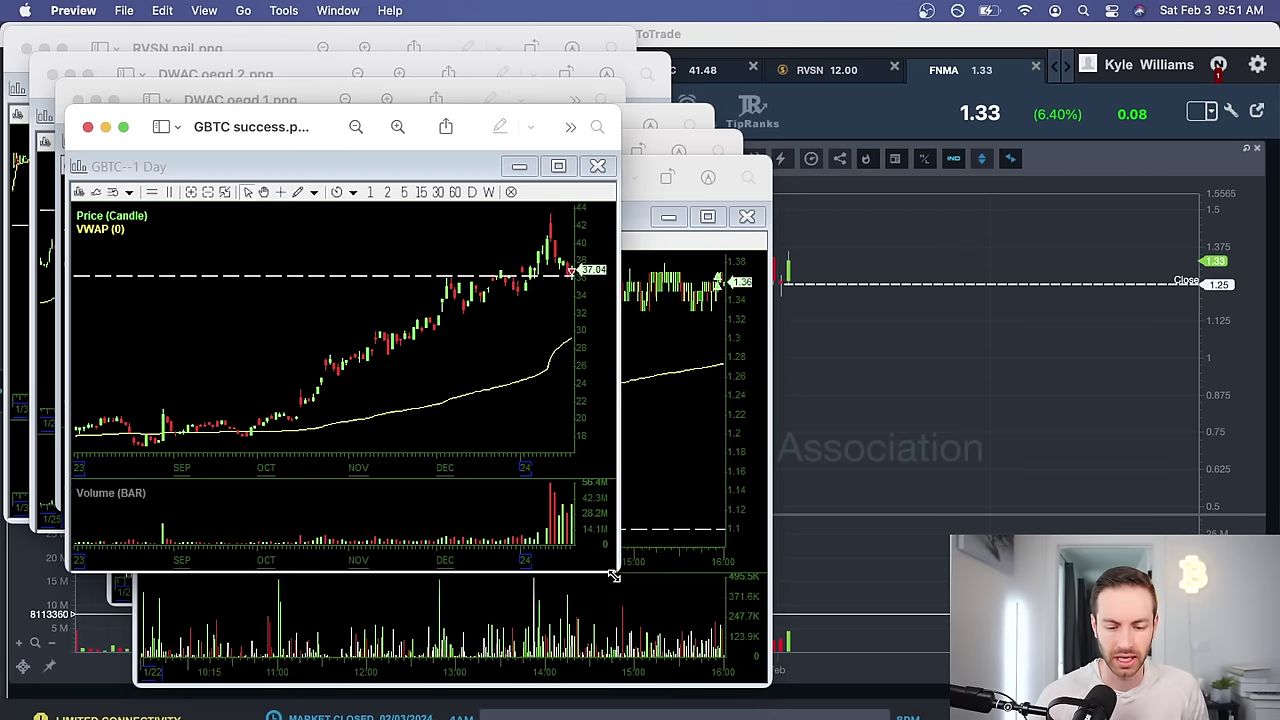
pyautogui.moveTo(614, 577); pyautogui.dragTo(1008, 715)
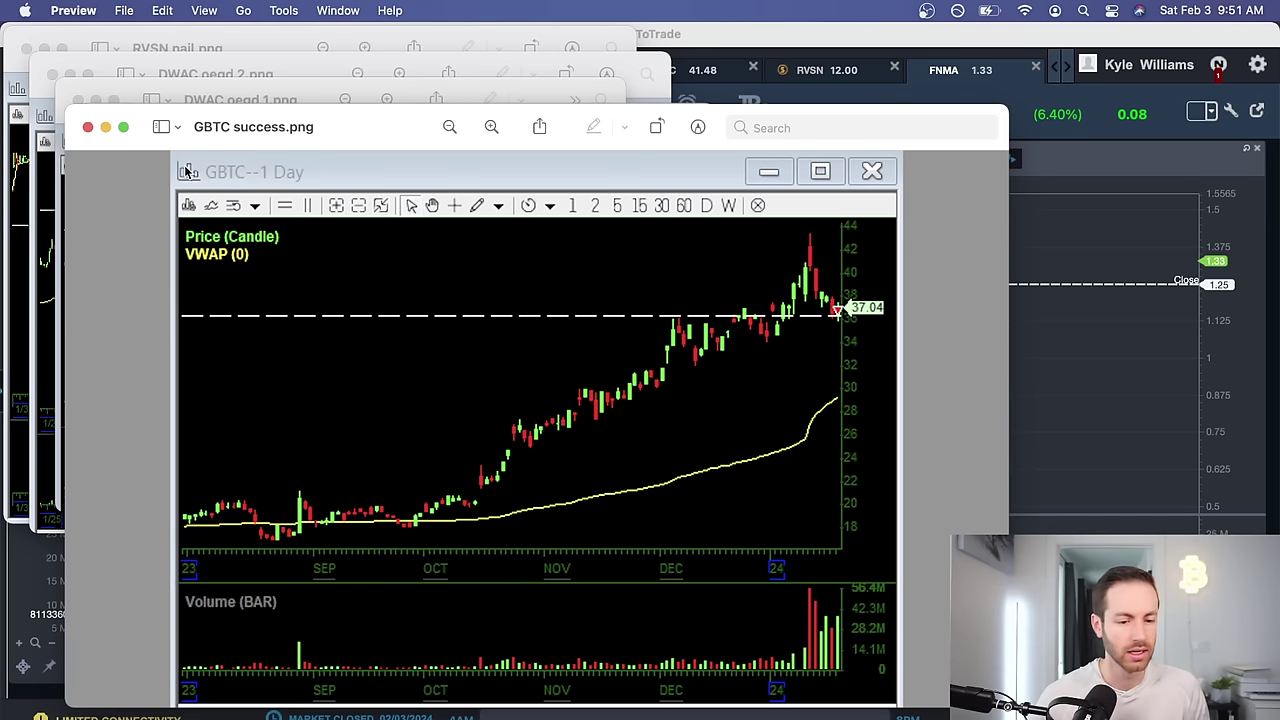
pyautogui.click(87, 129)
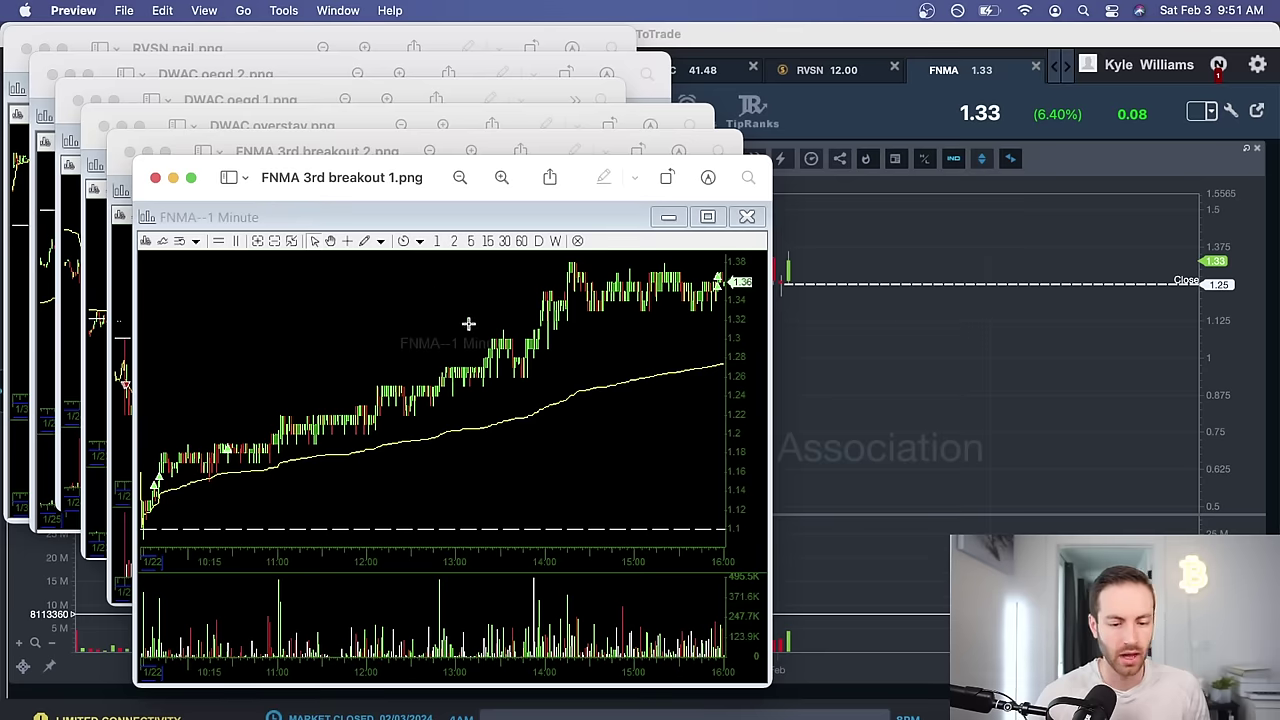
# Step: Enlarge and review the trade markers in FNMA 3rd breakout 1.png and FNMA 3rd breakout 2.png, closing each screenshot after viewing
pyautogui.moveTo(366, 178); pyautogui.dragTo(323, 123)
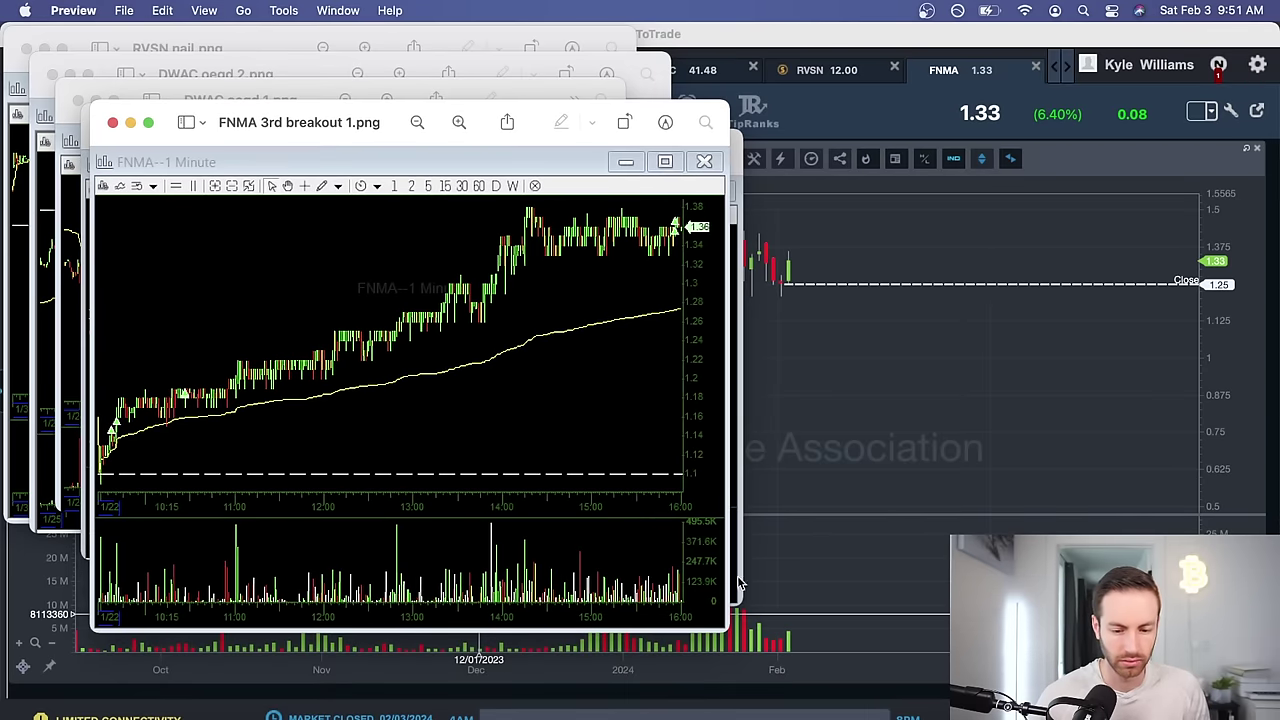
pyautogui.moveTo(725, 625); pyautogui.dragTo(1088, 718)
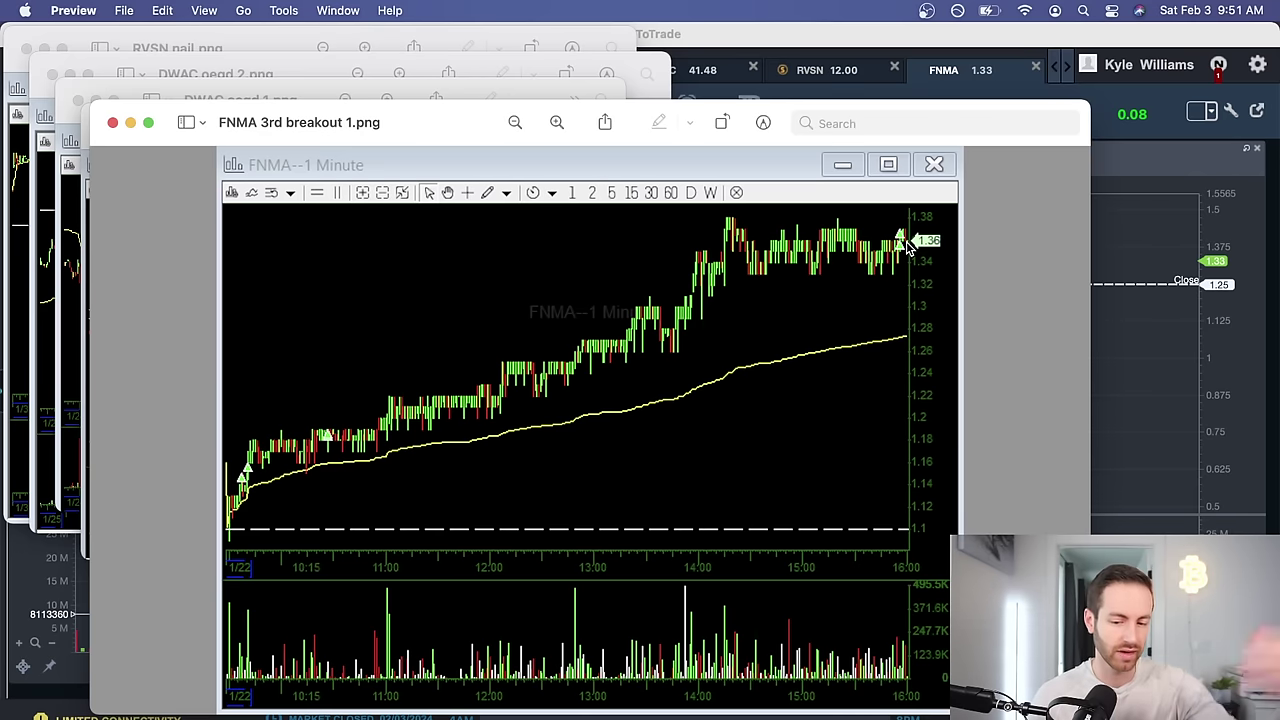
pyautogui.click(113, 122)
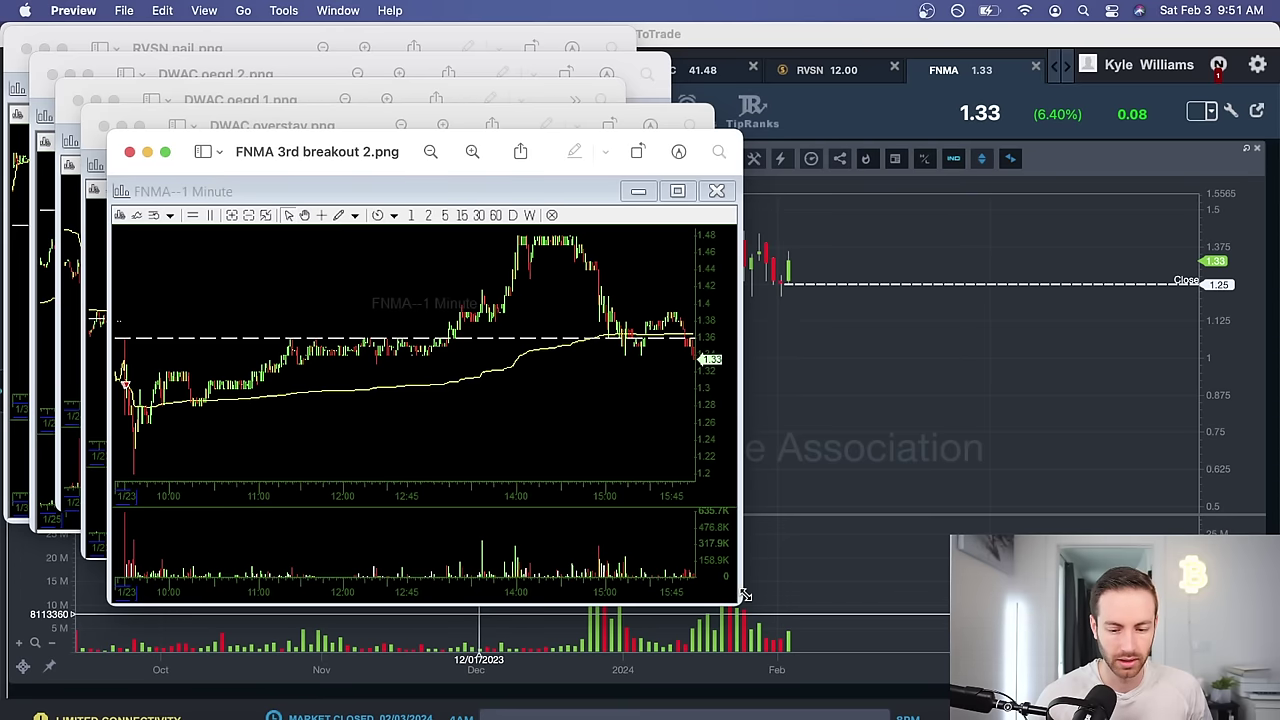
pyautogui.moveTo(744, 595); pyautogui.dragTo(1076, 718)
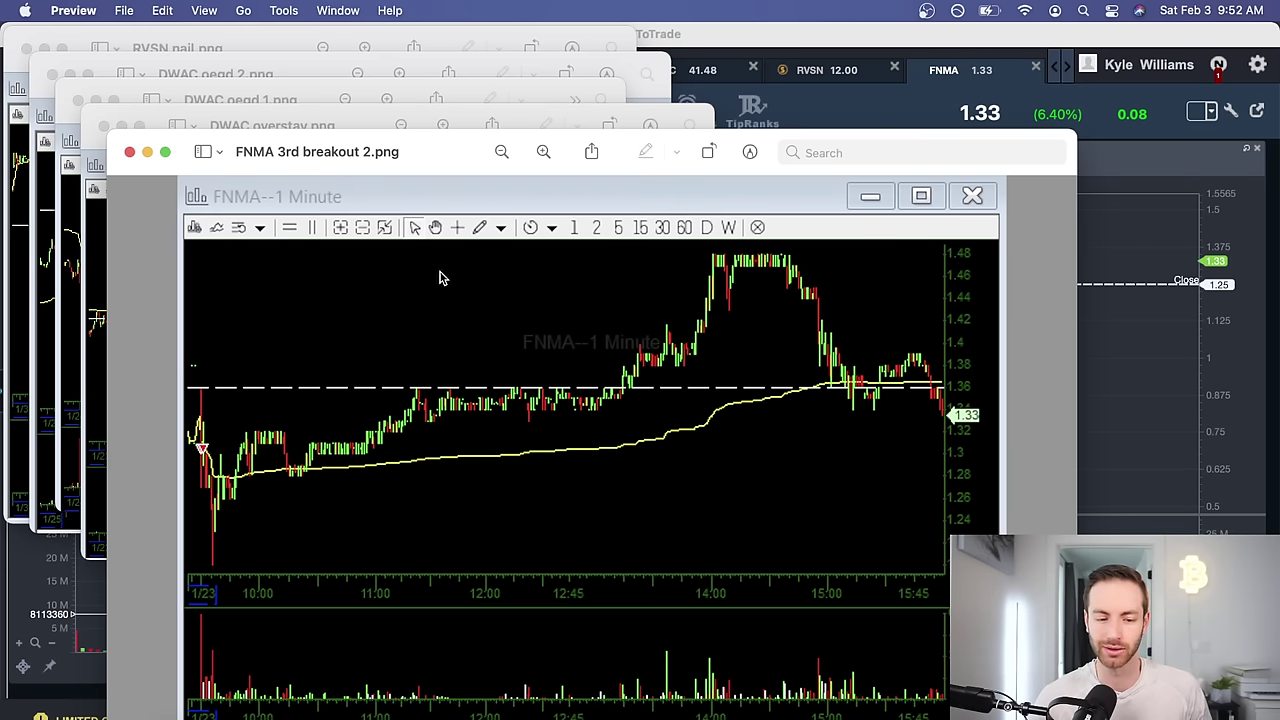
pyautogui.click(128, 153)
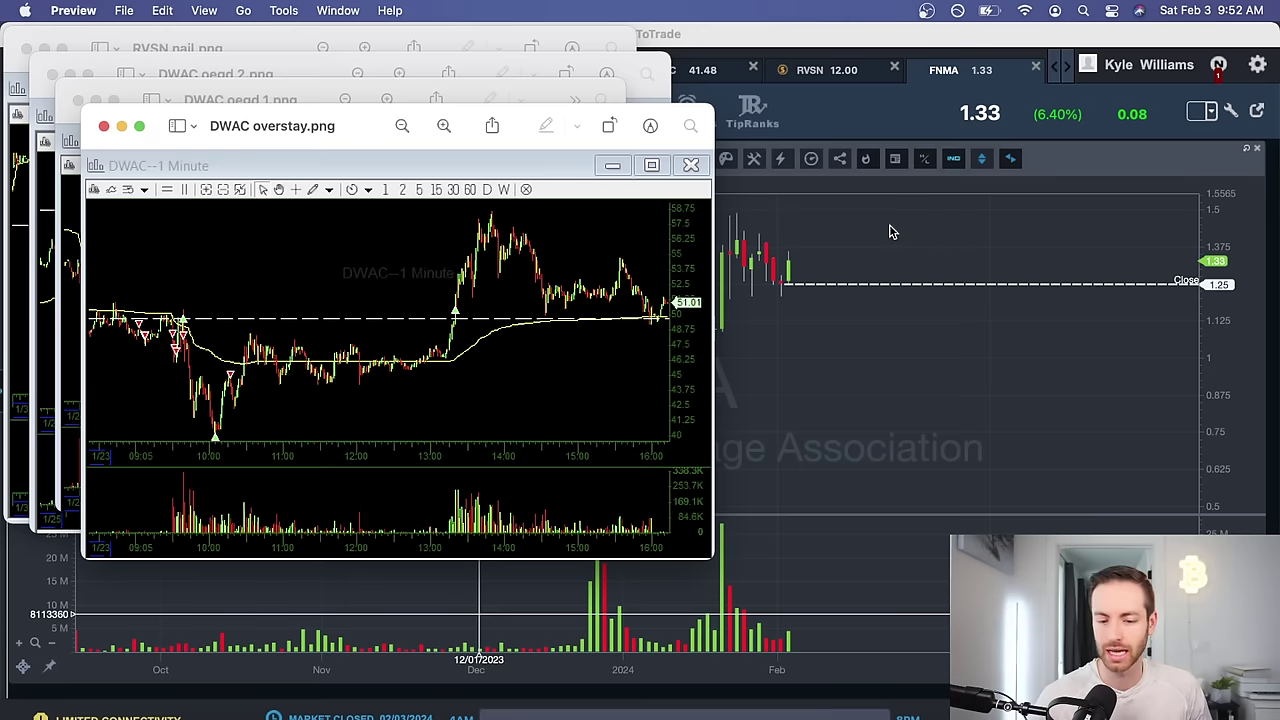
# Step: Return to StocksToTrade and examine FNMA's daily candles from January 22, 2024 through early February
pyautogui.click(889, 229)
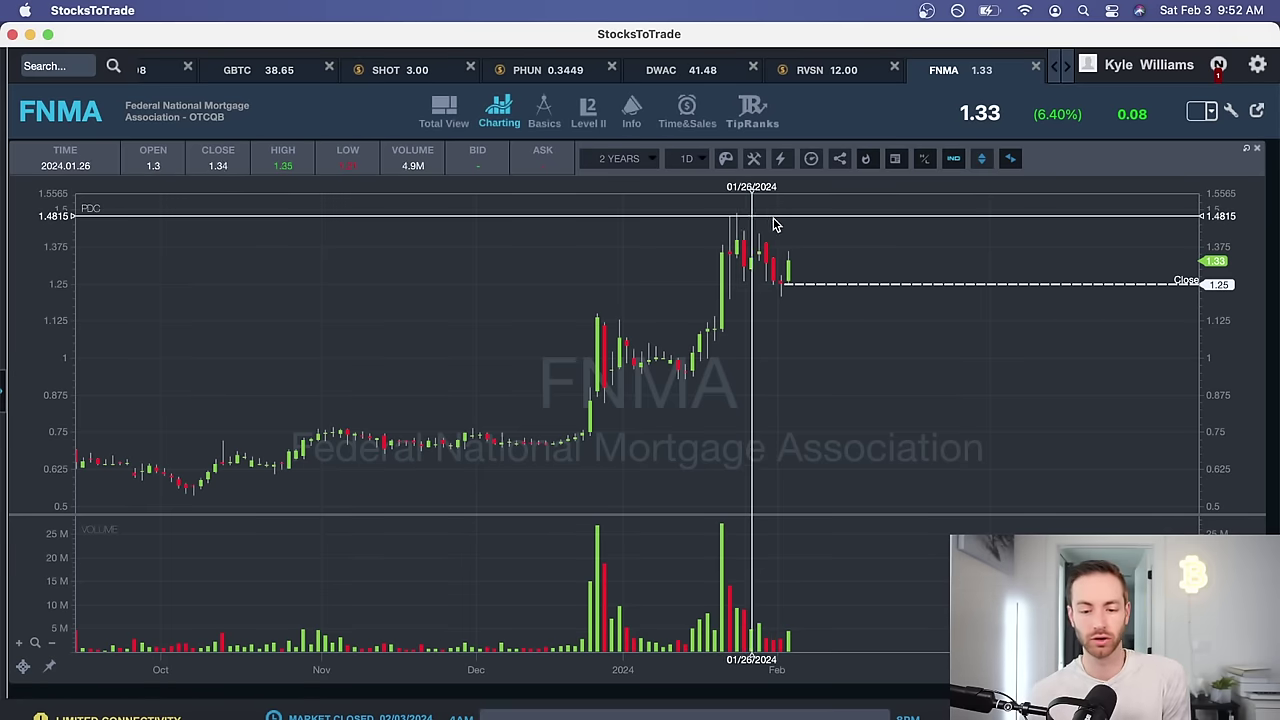
pyautogui.scroll(2, 737, 329)
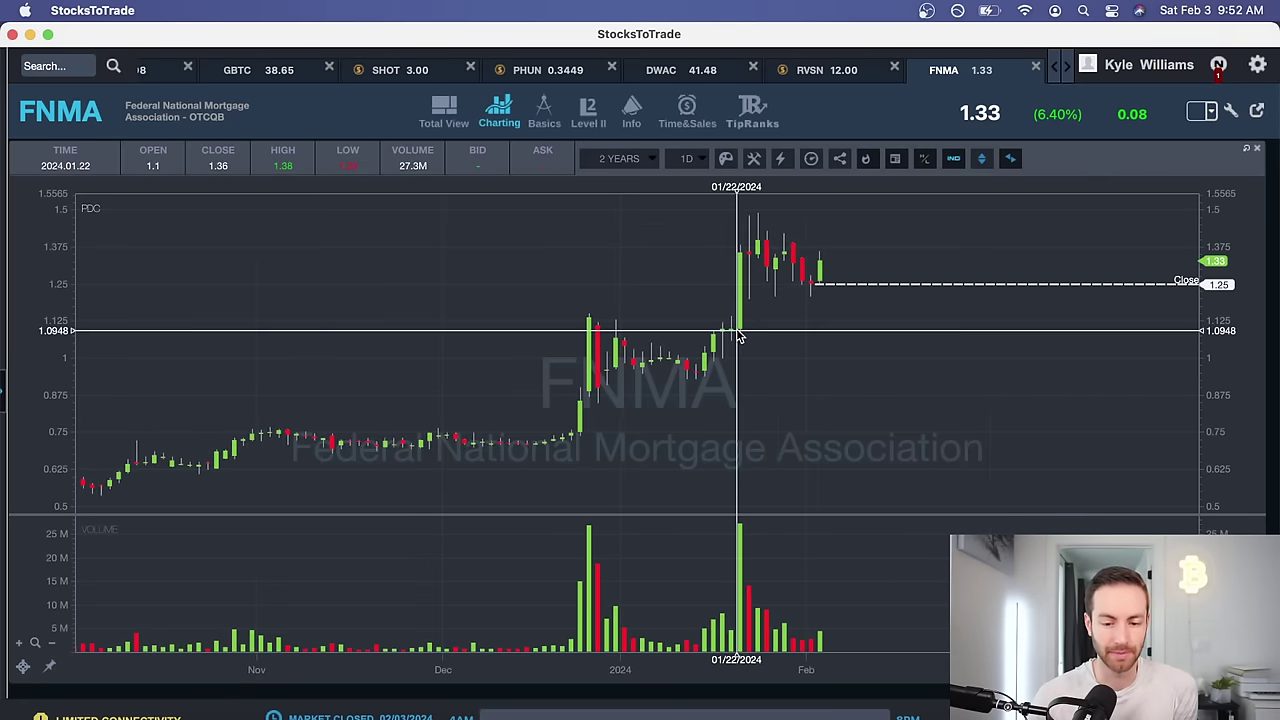
pyautogui.scroll(-3, 737, 332)
pyautogui.moveTo(737, 330); pyautogui.dragTo(820, 275)
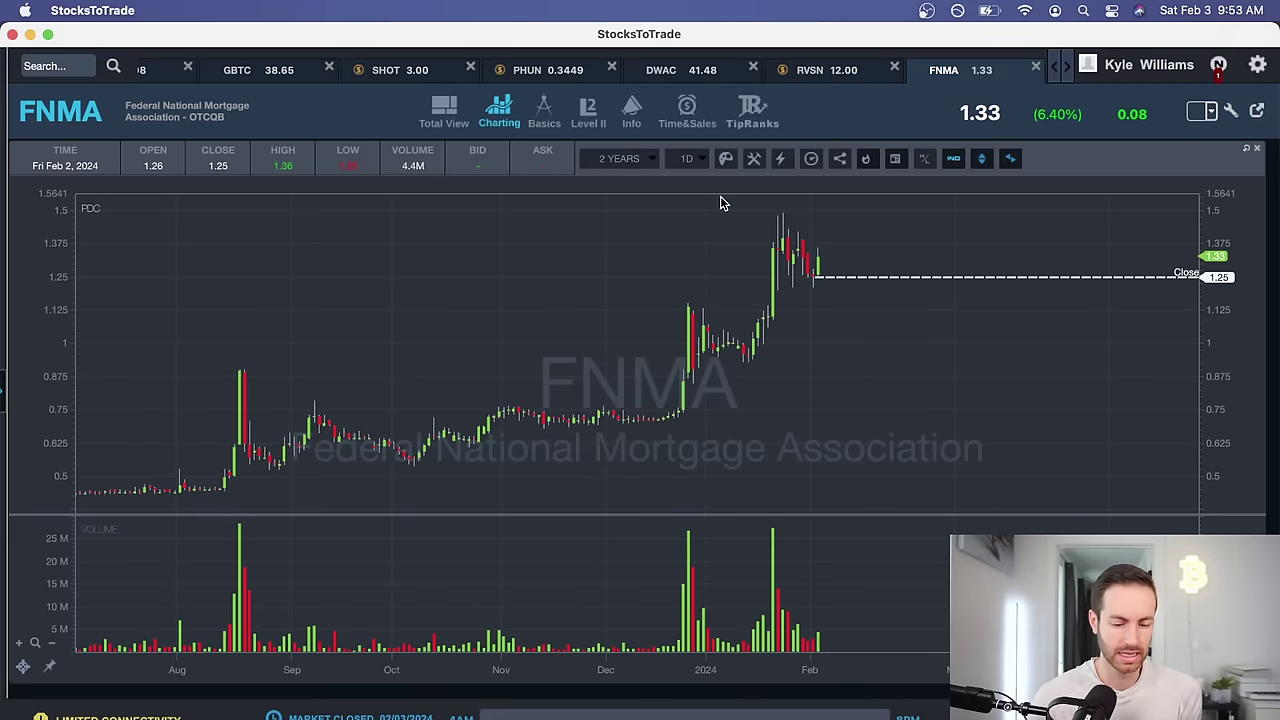
# Step: Open the DWAC daily chart and examine its January 2024 run-up and the January 23 candle
pyautogui.click(706, 74)
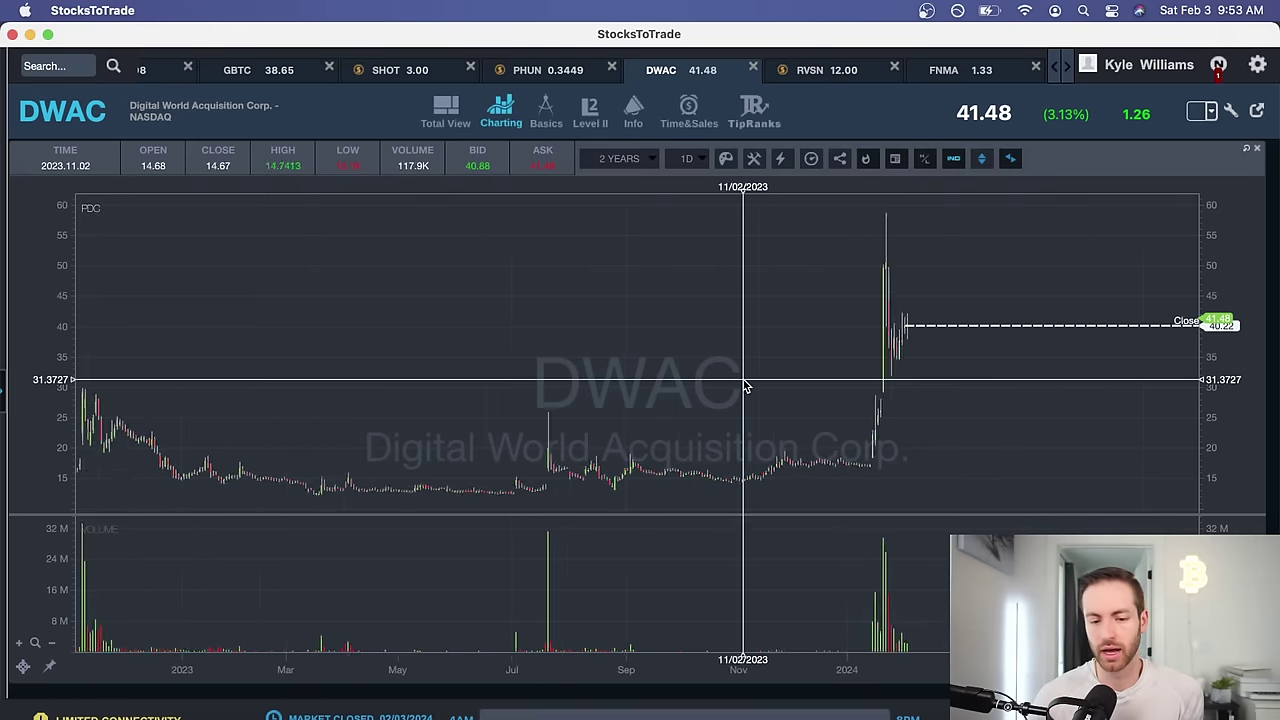
pyautogui.scroll(3, 700, 420)
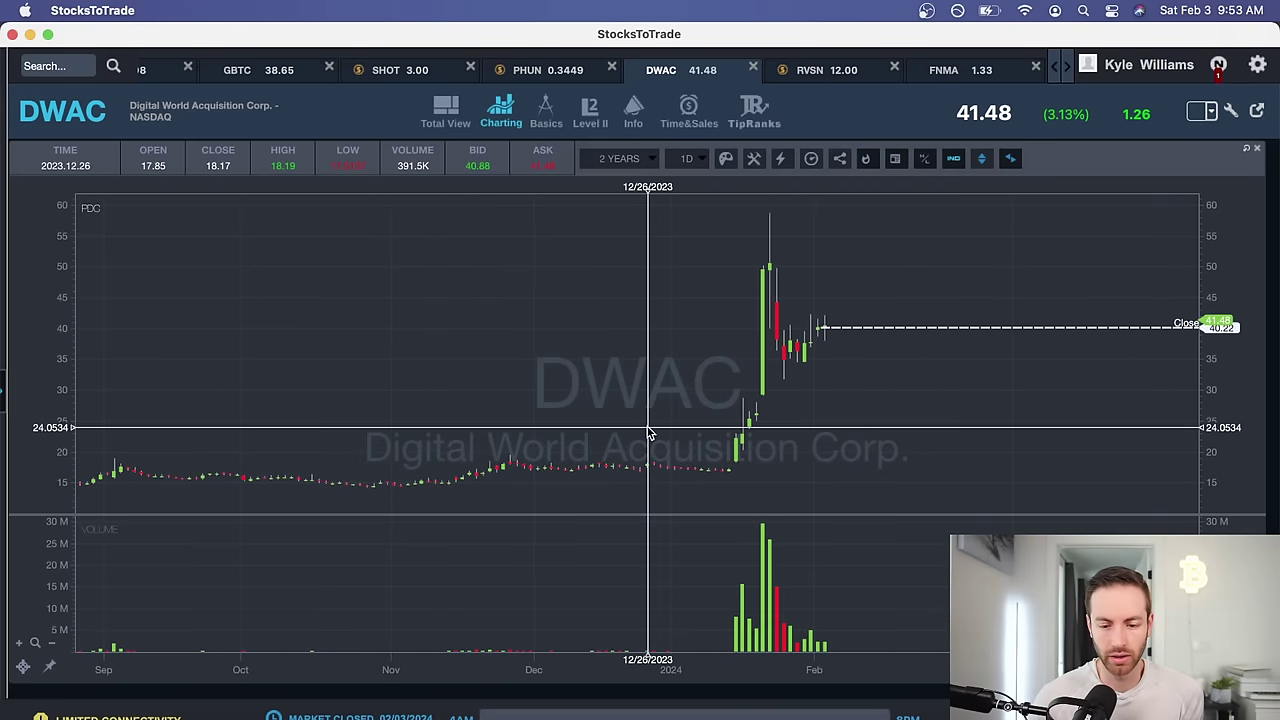
pyautogui.scroll(5, 760, 435)
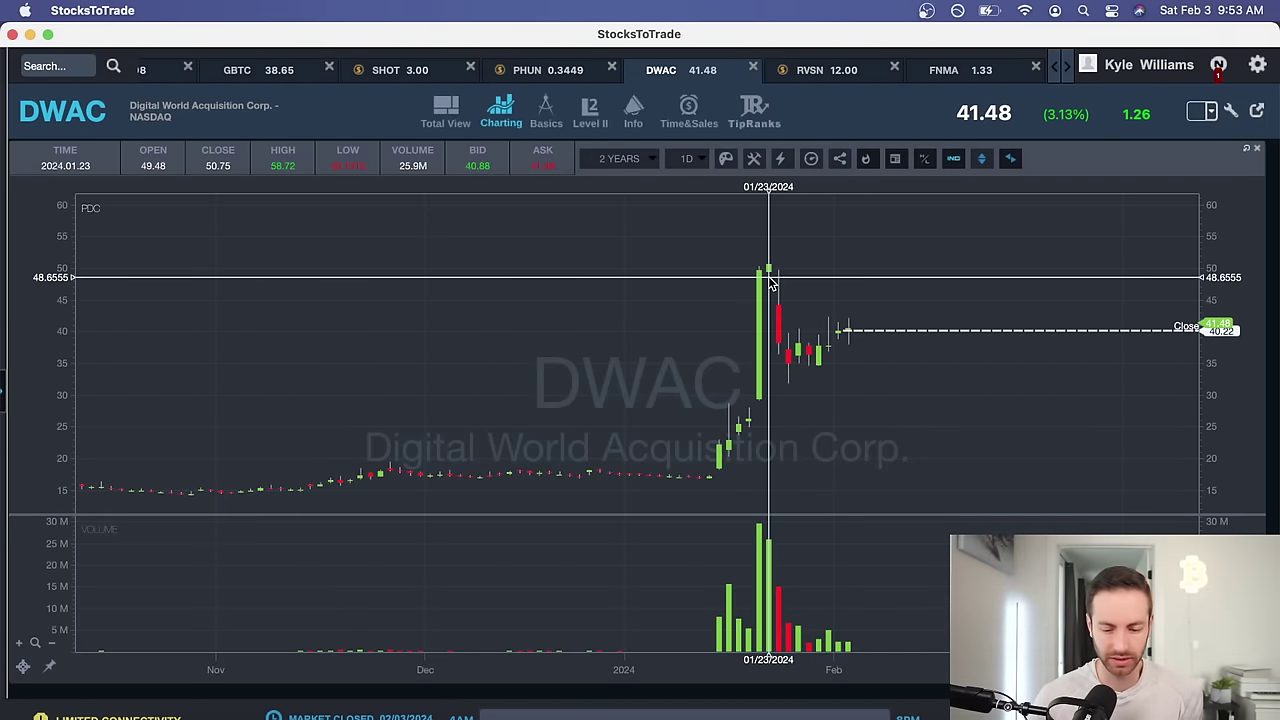
# Step: Show DWAC's intraday chart for the custom date January 23, 2024 and review the action from premarket through after hours
pyautogui.click(641, 159)
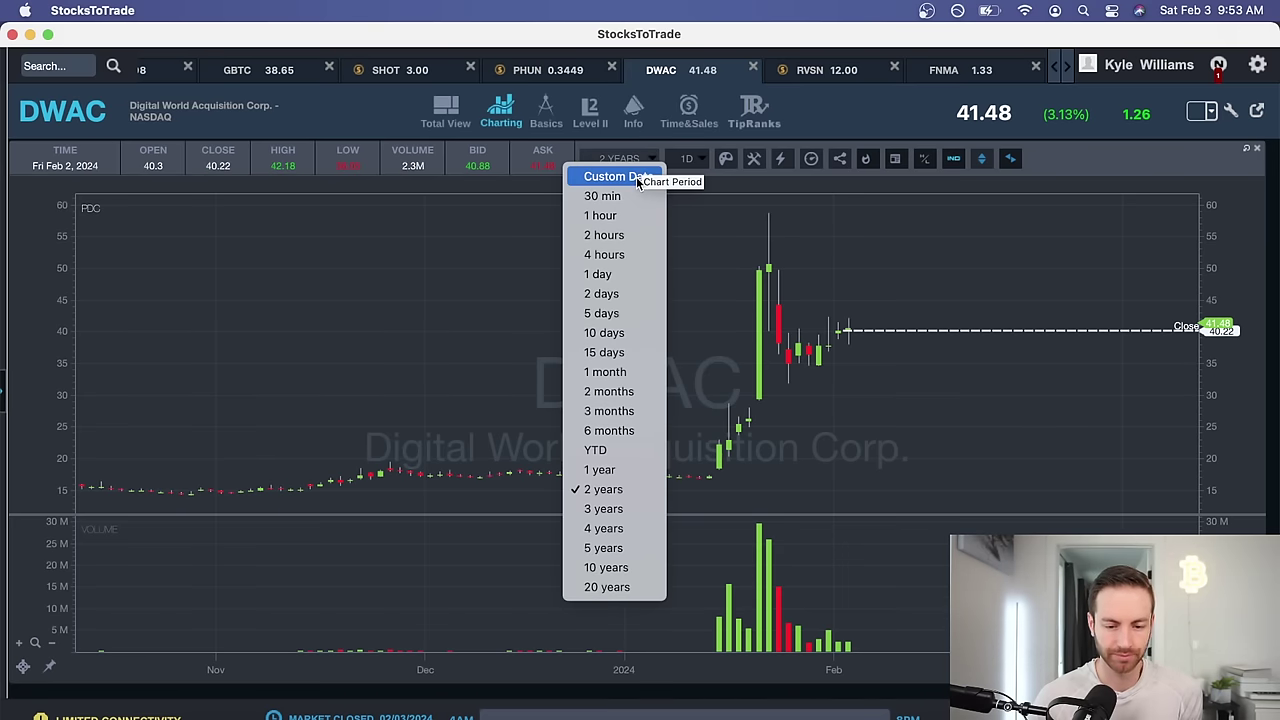
pyautogui.click(617, 178)
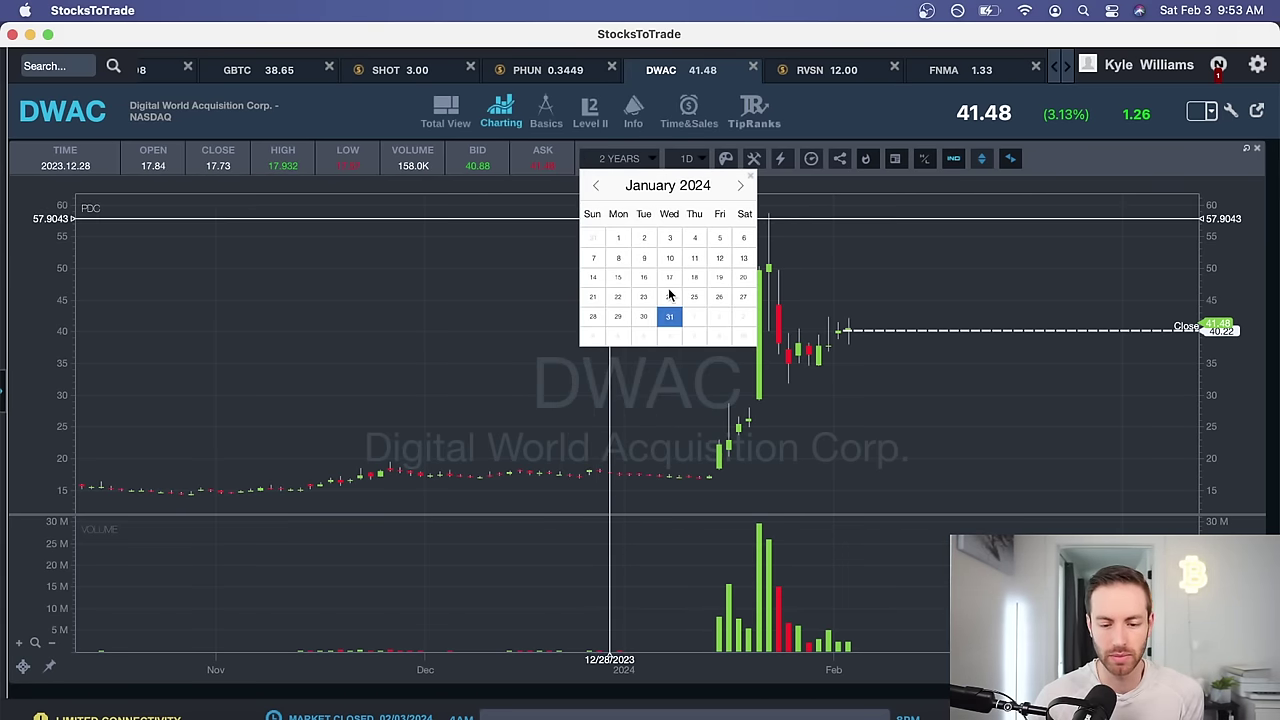
pyautogui.click(644, 297)
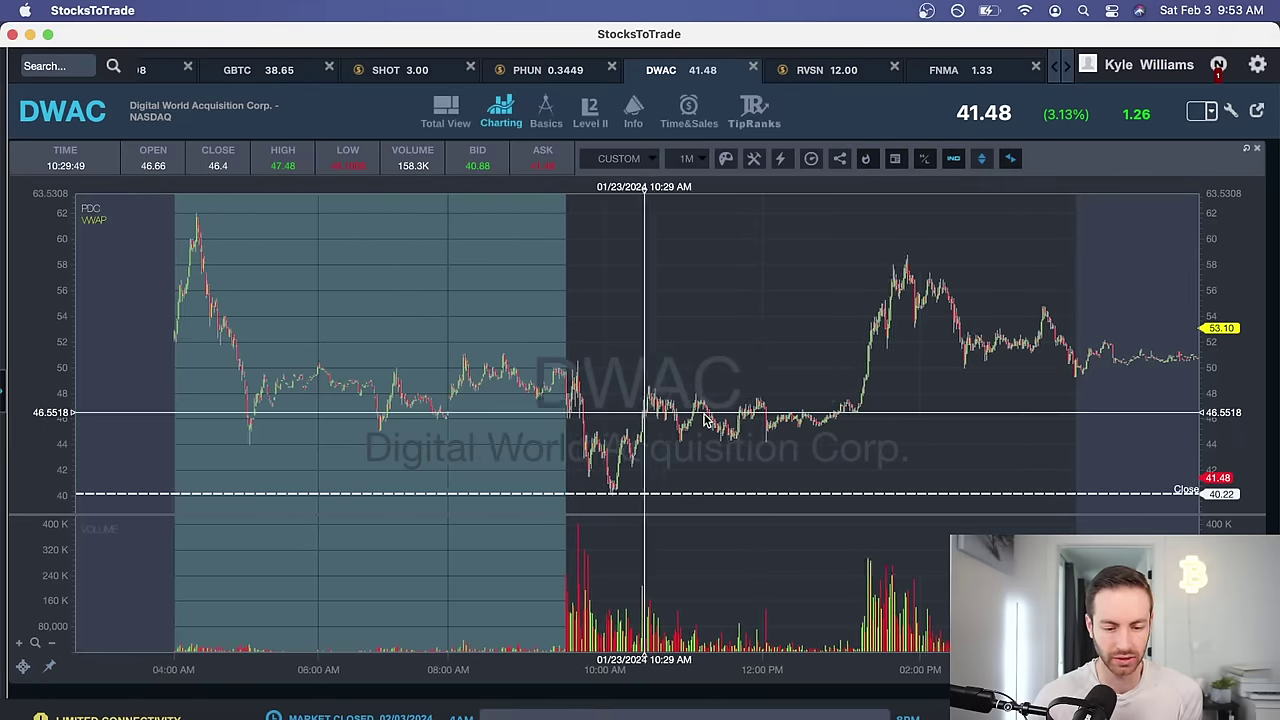
pyautogui.hscroll(5, 591, 410)
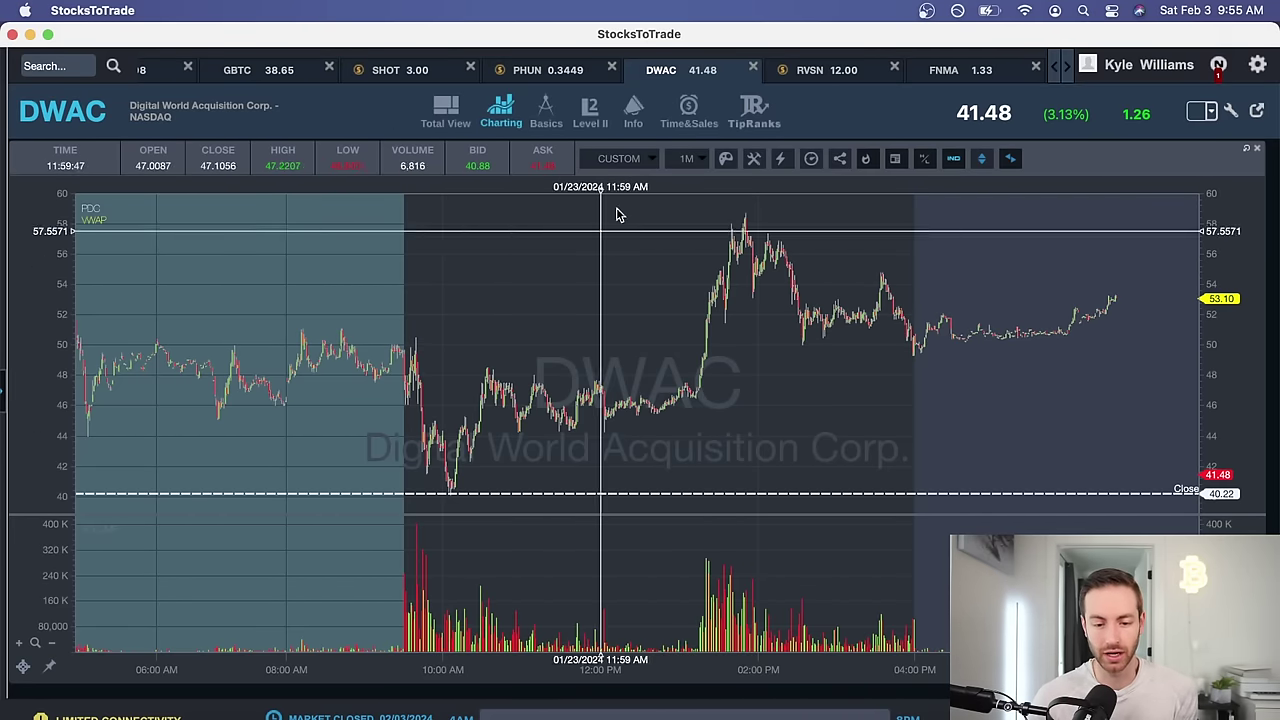
# Step: Set the DWAC chart period to 1 year and examine the January 2024 spike on the daily candles
pyautogui.click(638, 162)
pyautogui.click(632, 469)
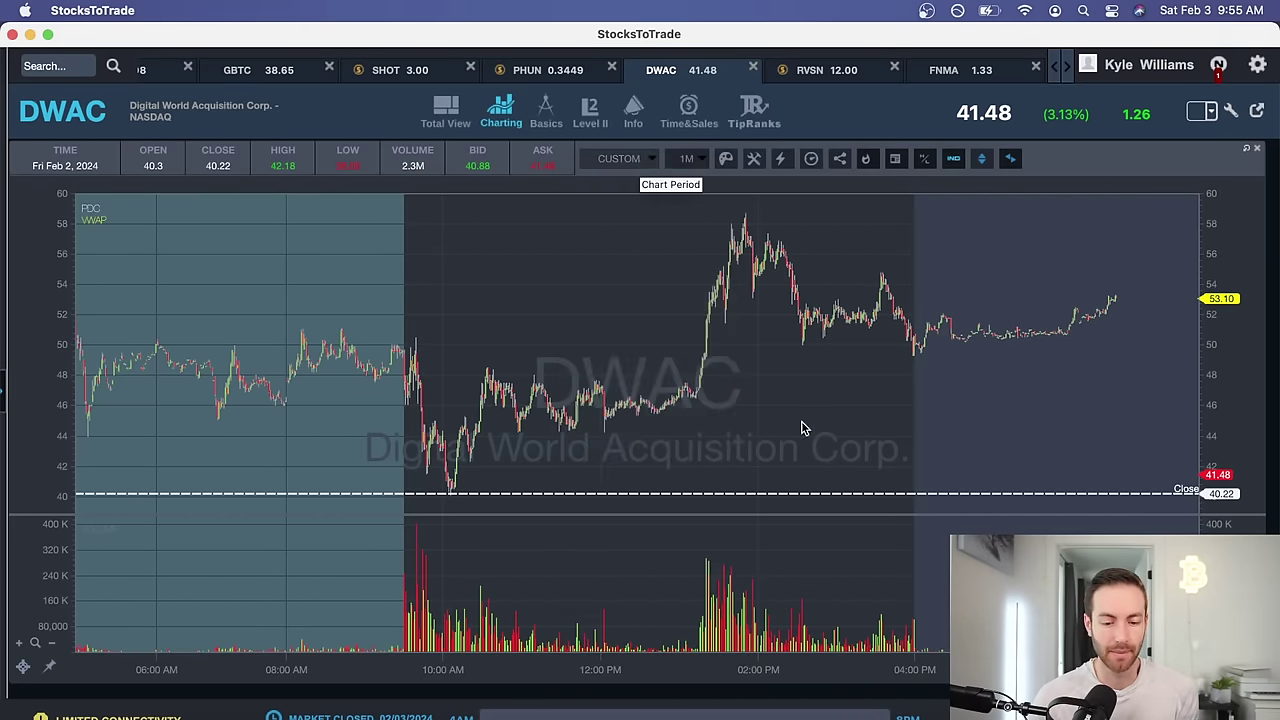
pyautogui.scroll(5, 604, 458)
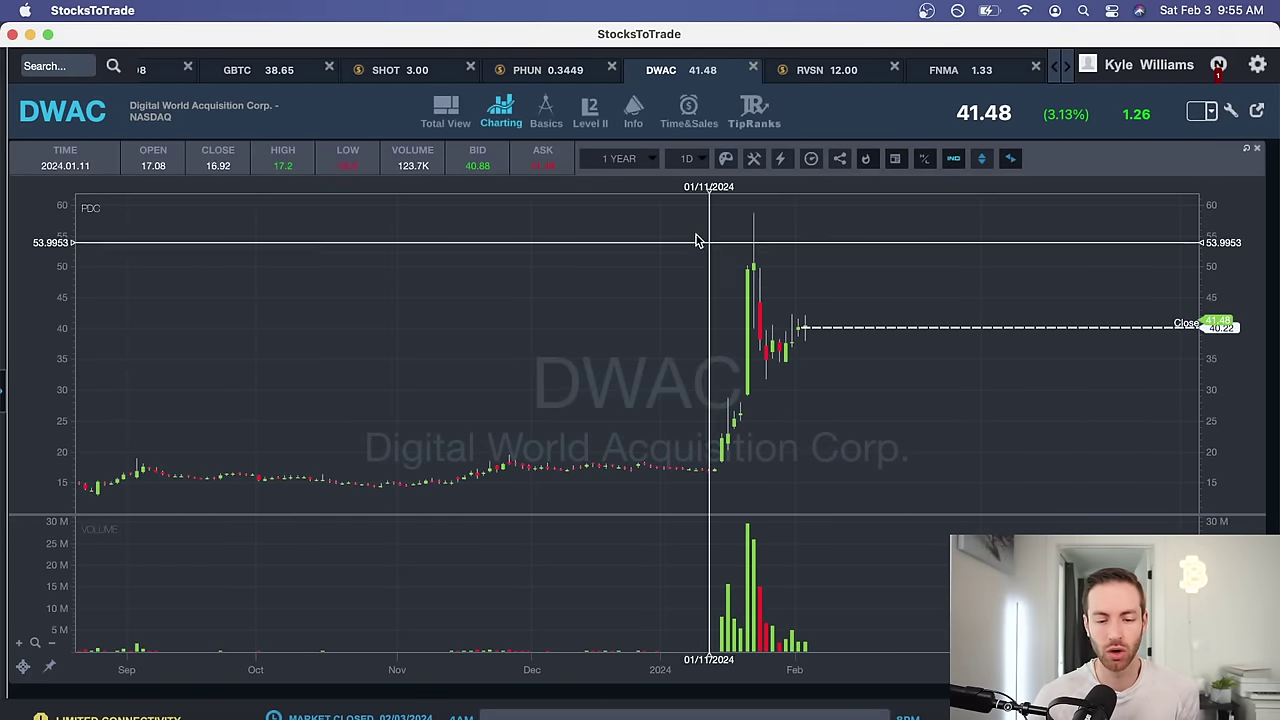
# Step: Set the DWAC chart to a 1-month period with 1-minute candles and examine the price action on January 23 and 24
pyautogui.click(637, 161)
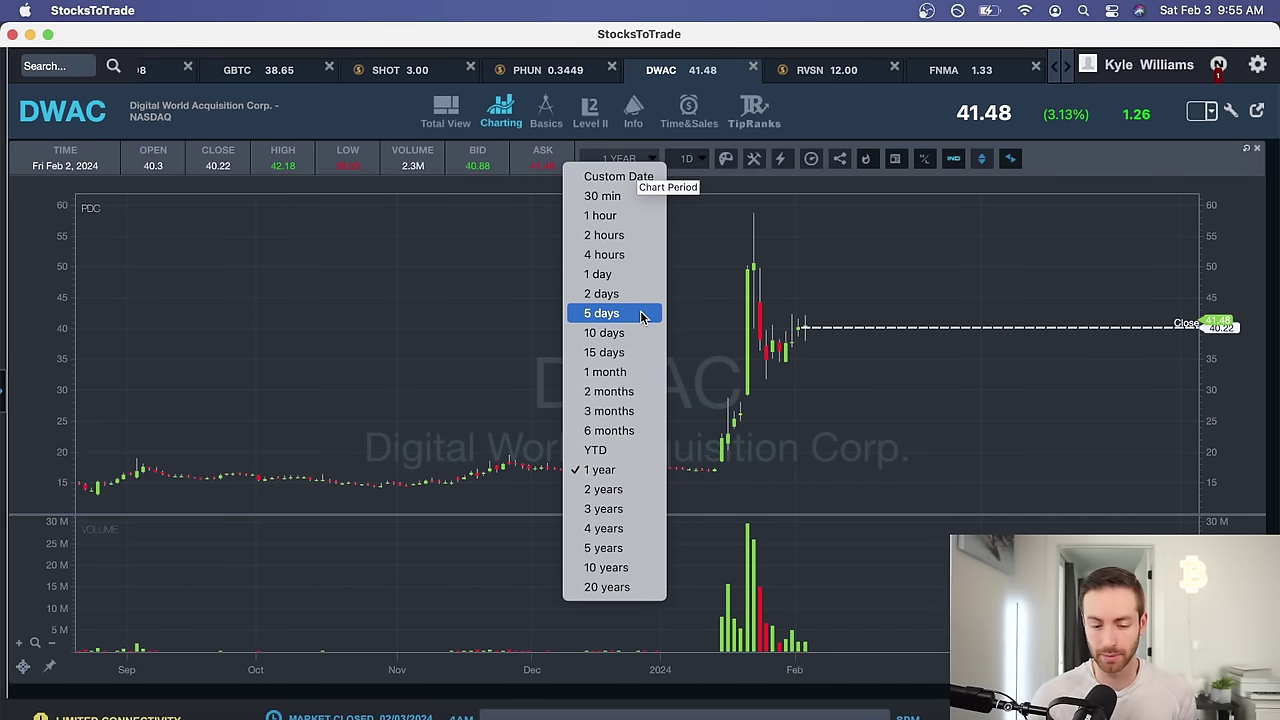
pyautogui.click(631, 372)
pyautogui.click(690, 161)
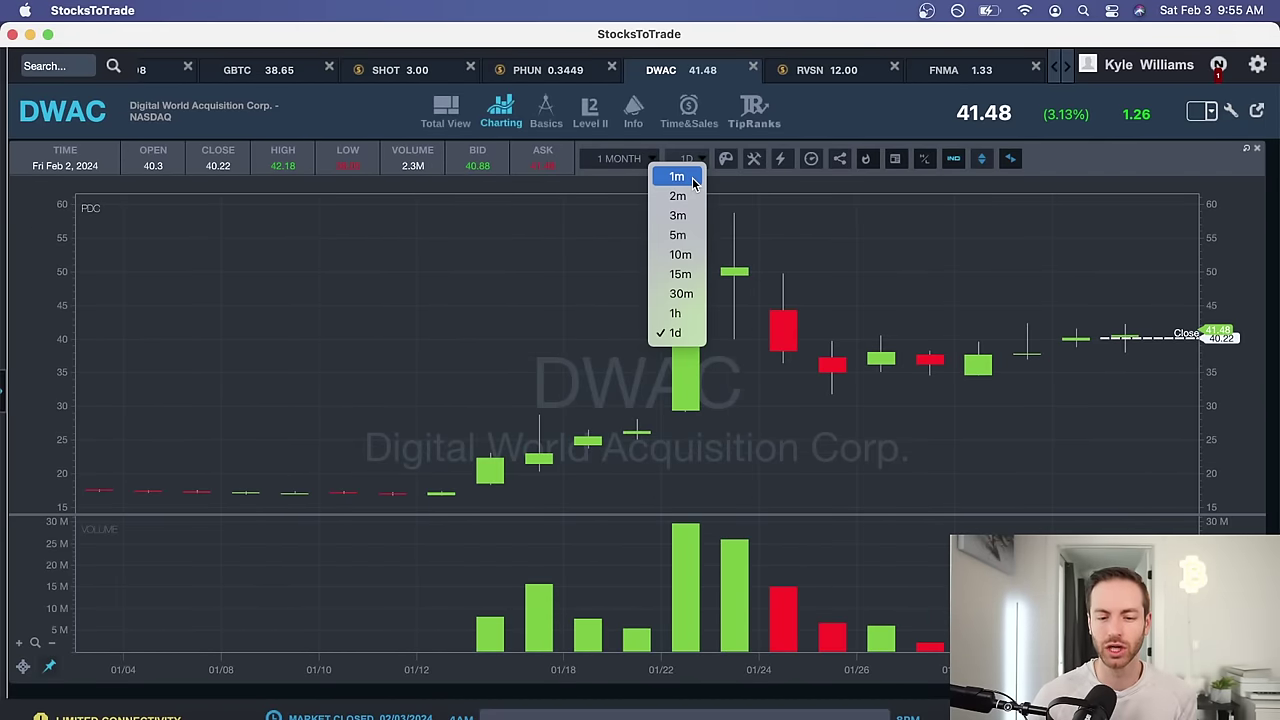
pyautogui.click(690, 179)
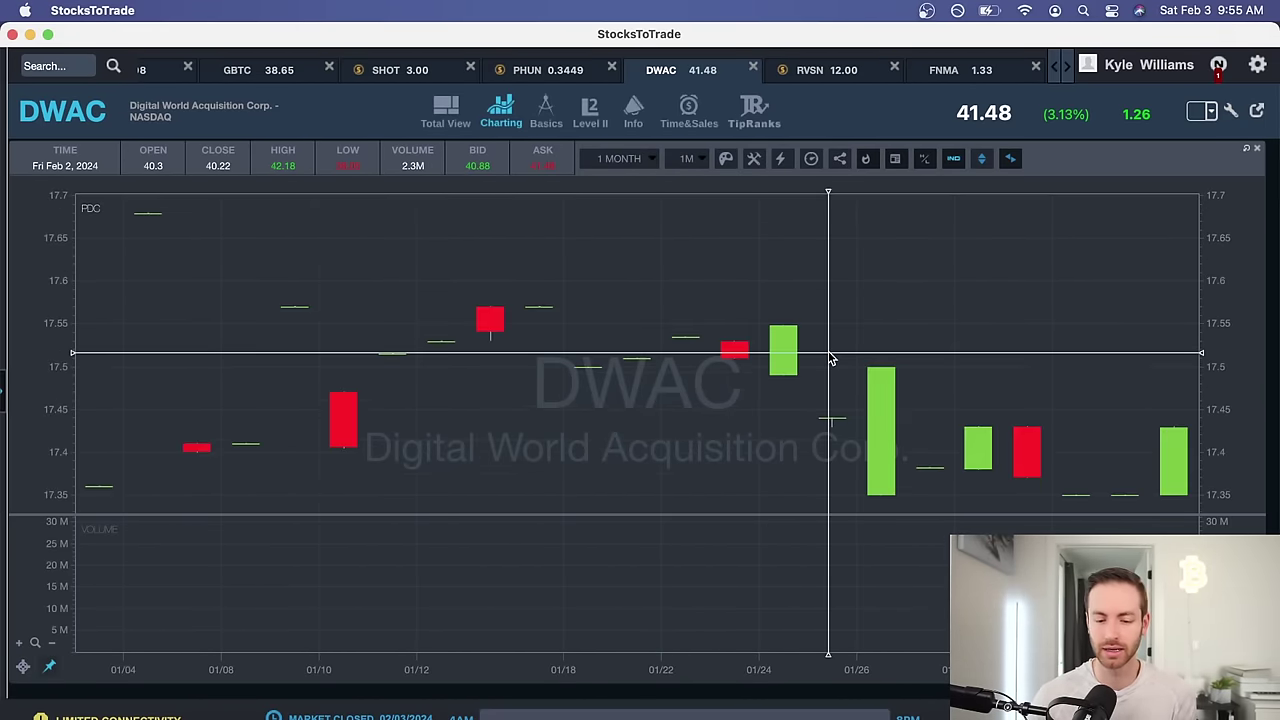
pyautogui.scroll(5, 507, 380)
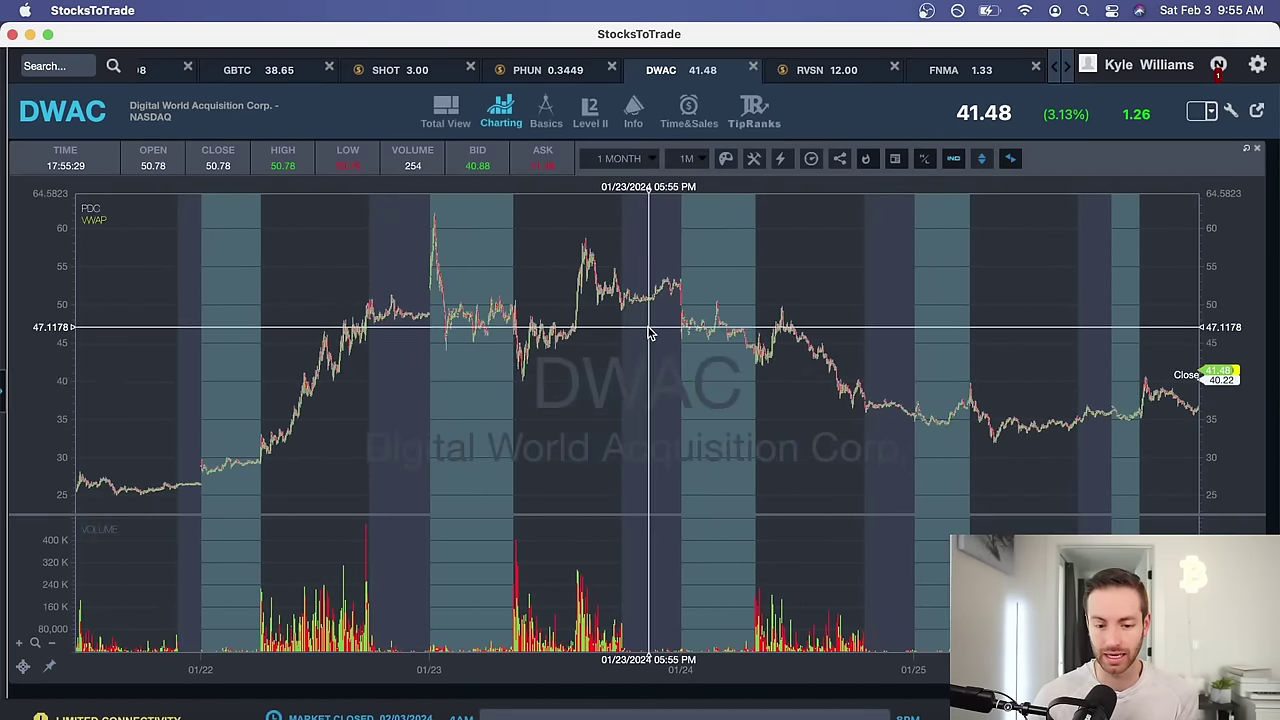
pyautogui.hscroll(3, 558, 353)
pyautogui.scroll(3, 558, 353)
pyautogui.hscroll(-2, 640, 365)
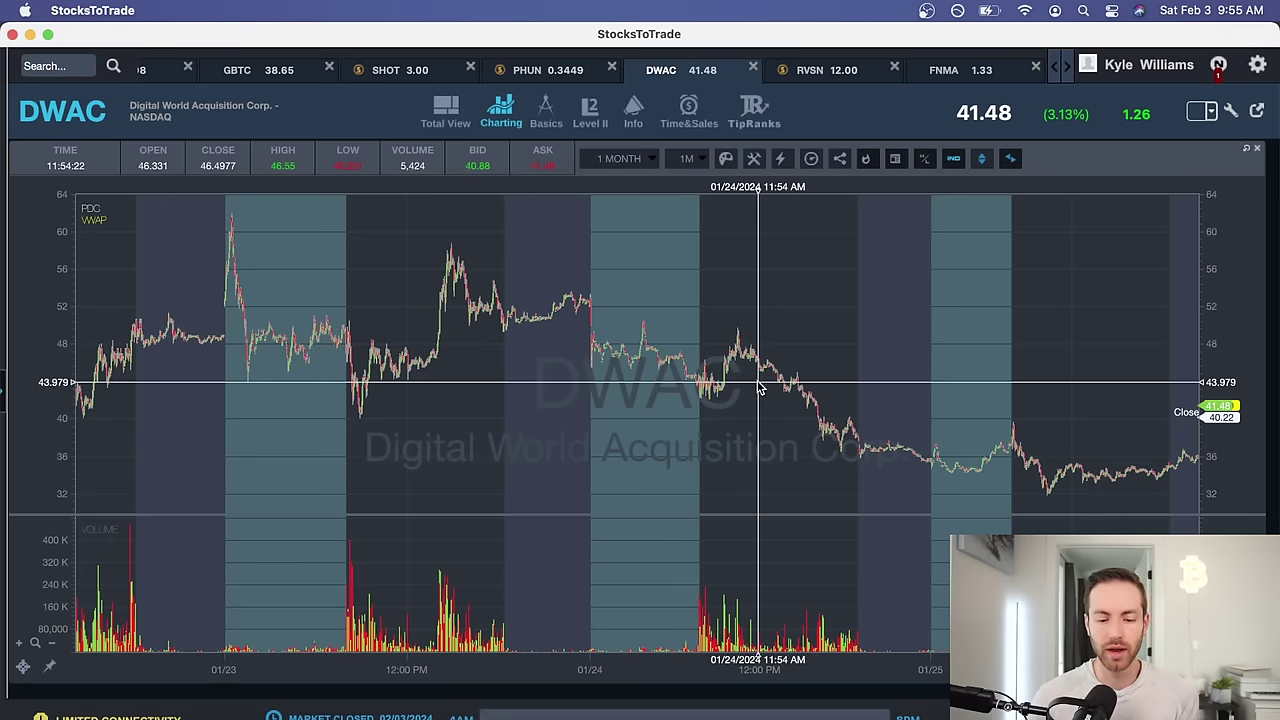
pyautogui.scroll(3, 758, 388)
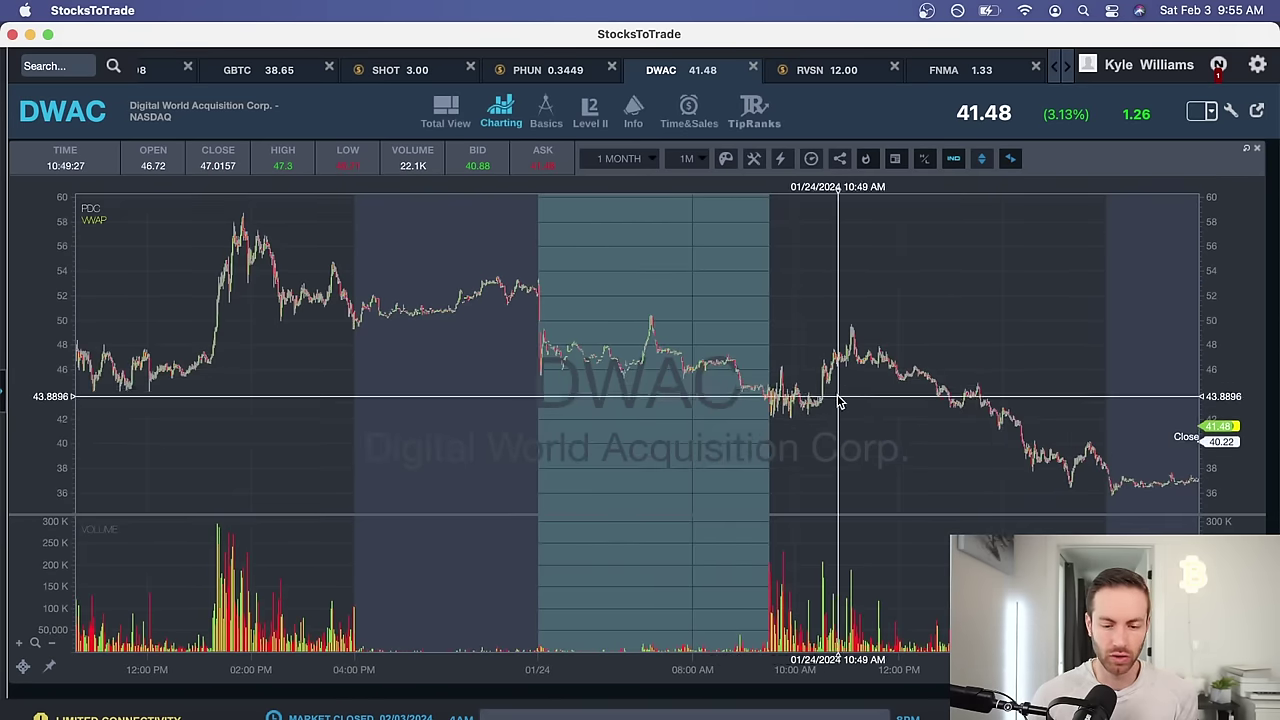
# Step: Examine DWAC's January 24 premarket and first hour after the open on the 1-minute chart
pyautogui.hscroll(3, 760, 392)
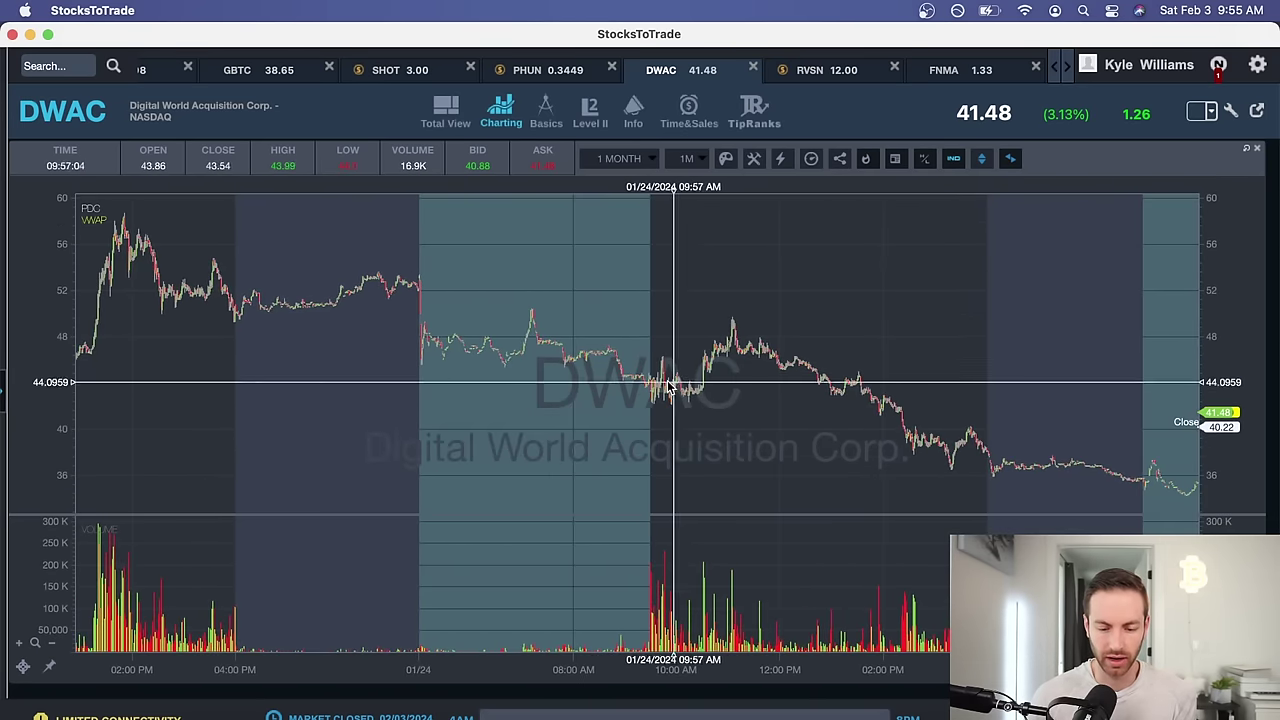
pyautogui.scroll(3, 665, 385)
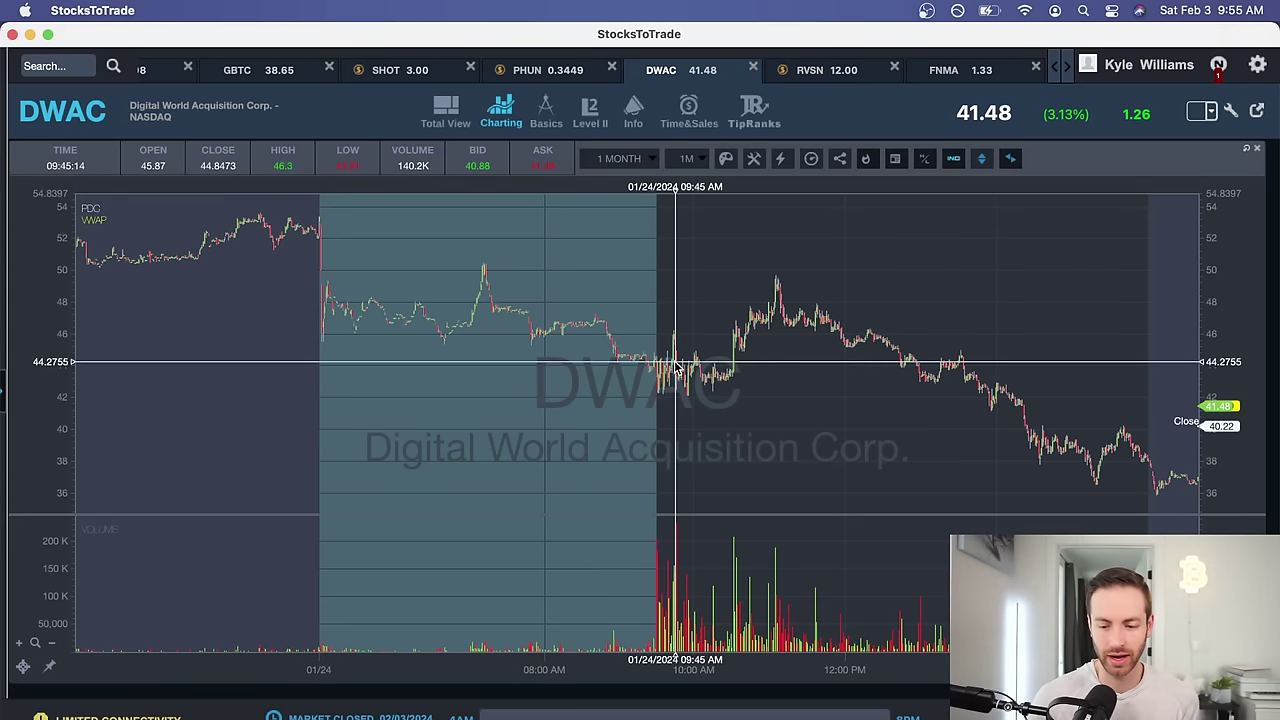
pyautogui.scroll(1, 686, 340)
pyautogui.scroll(2, 686, 340)
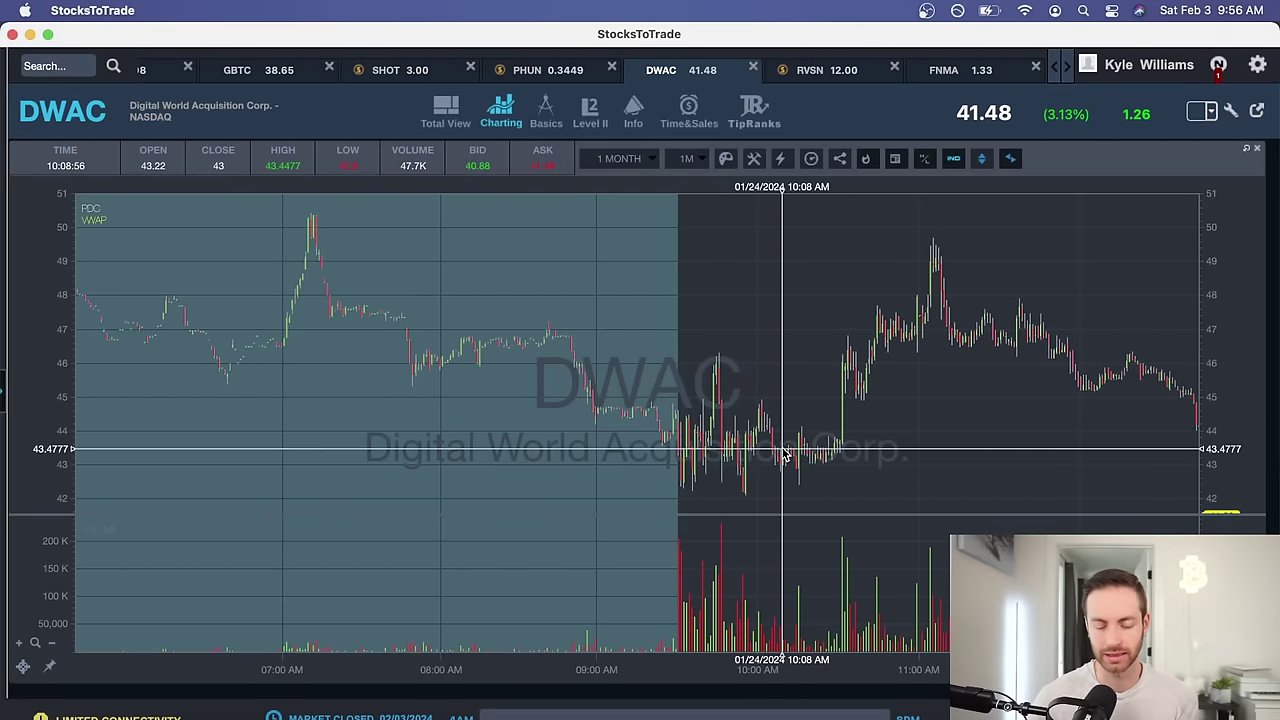
pyautogui.scroll(-5, 783, 455)
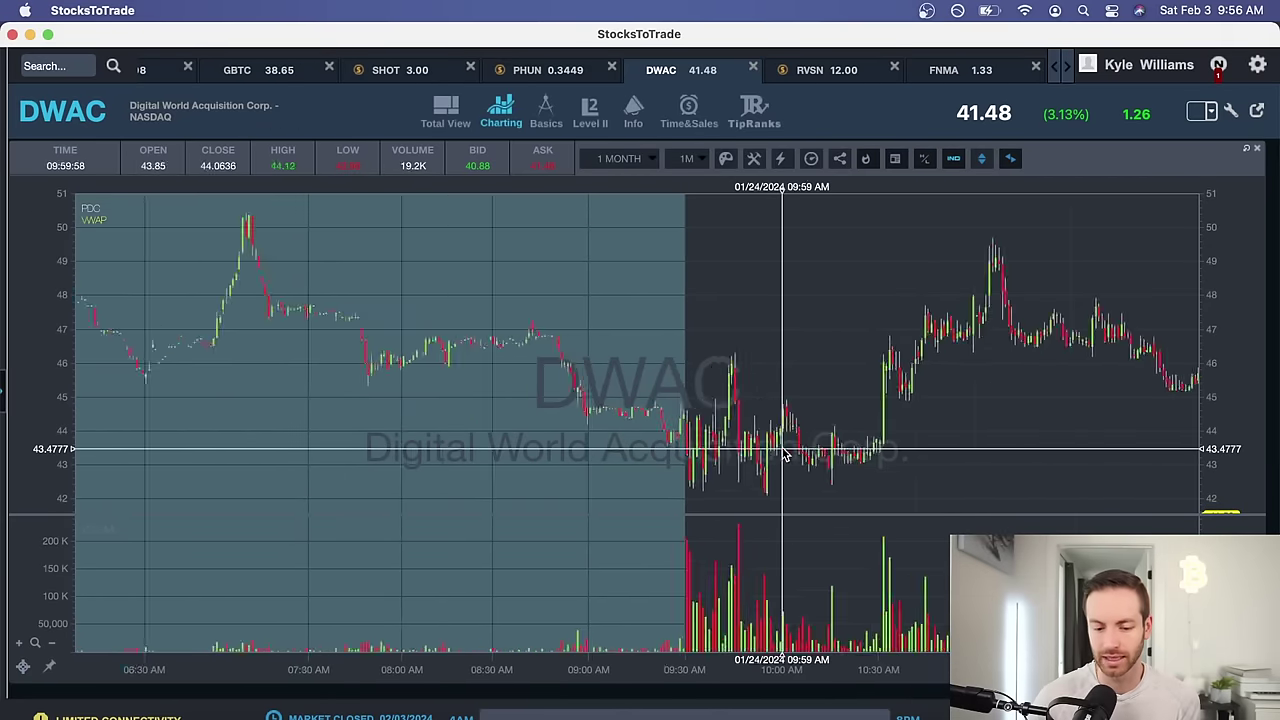
pyautogui.scroll(-2, 783, 455)
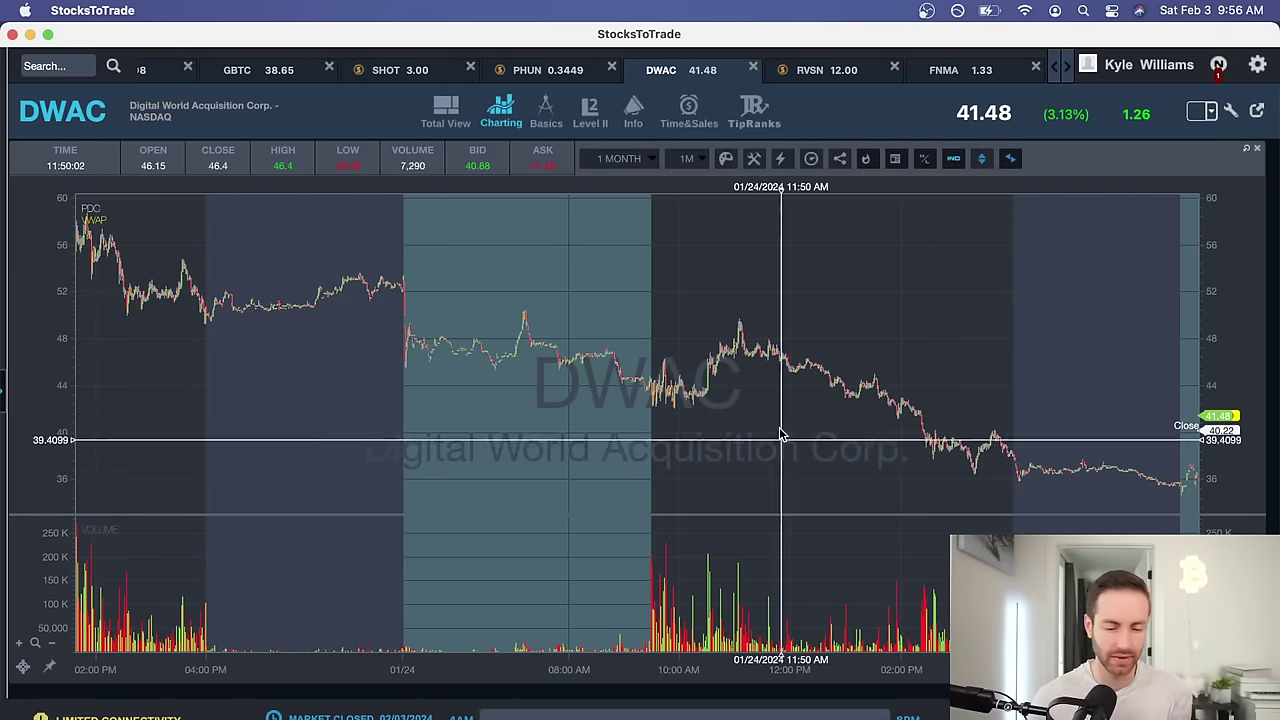
# Step: Examine DWAC's late-morning spike on January 24 and compare it with the January 23 afternoon run-up
pyautogui.hscroll(1, 752, 397)
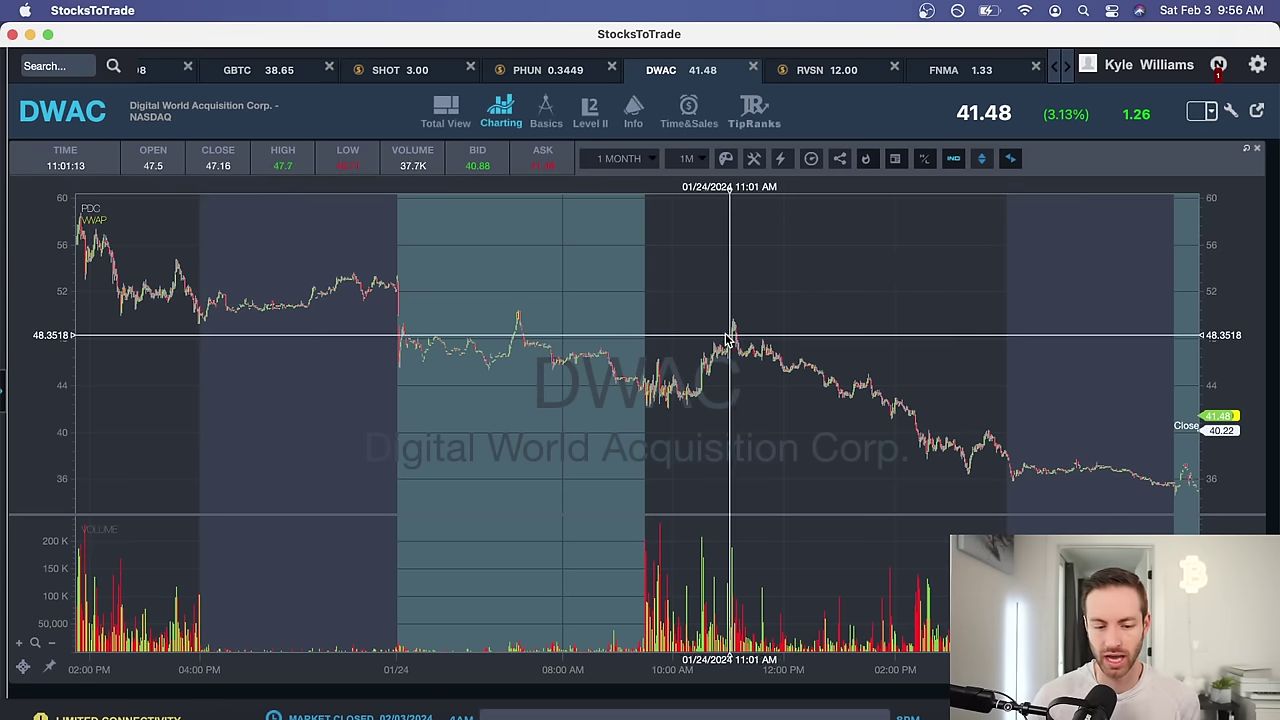
pyautogui.scroll(5, 740, 323)
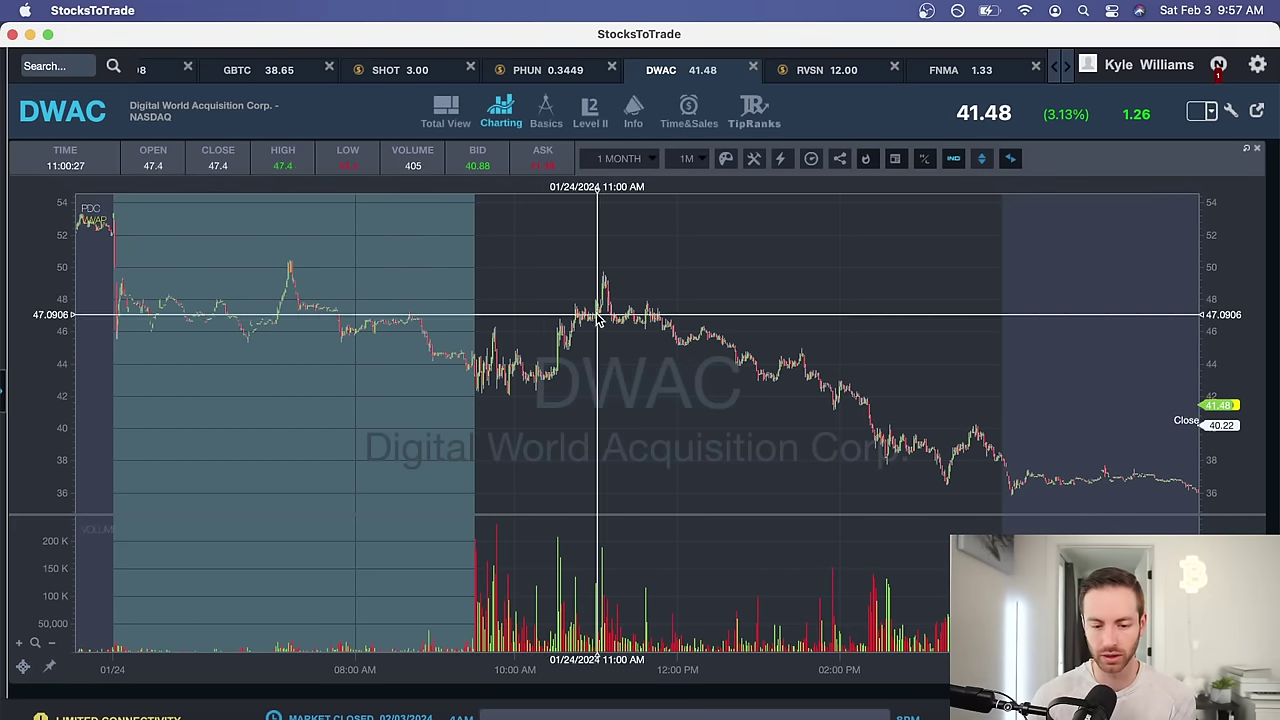
pyautogui.hscroll(1, 712, 345)
pyautogui.hscroll(3, 712, 345)
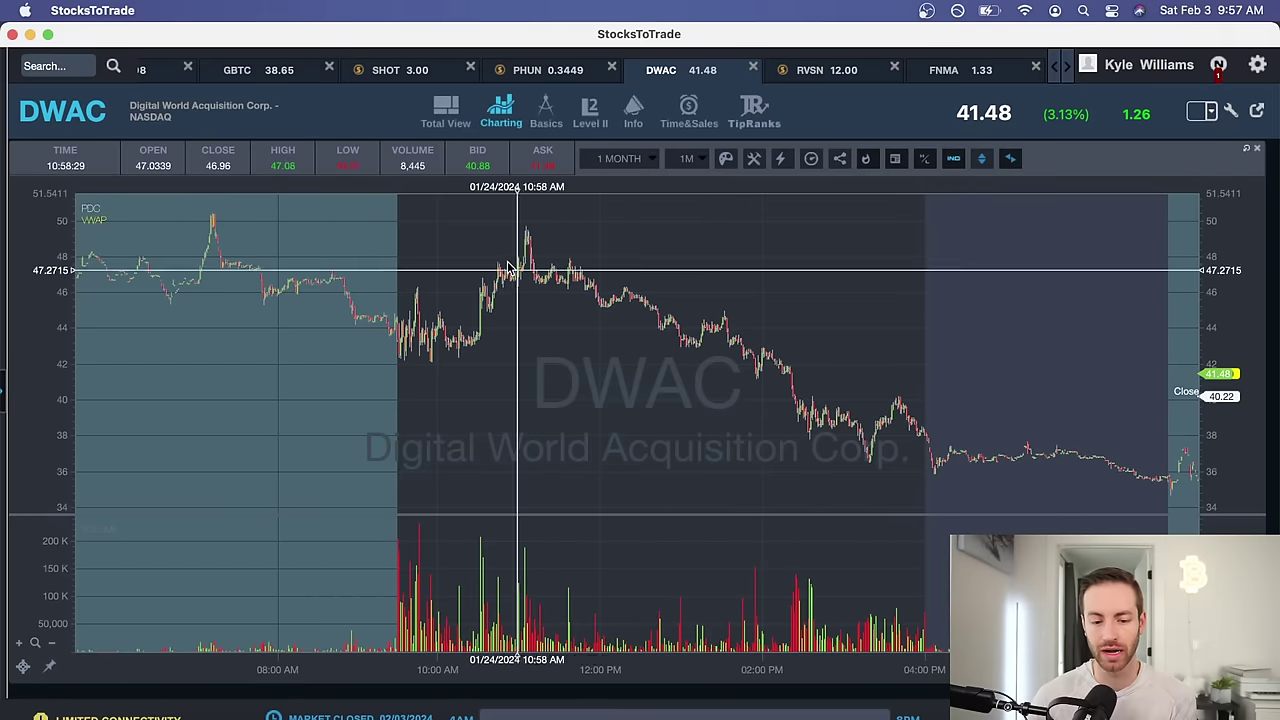
pyautogui.scroll(-2, 556, 219)
pyautogui.hscroll(-5, 556, 219)
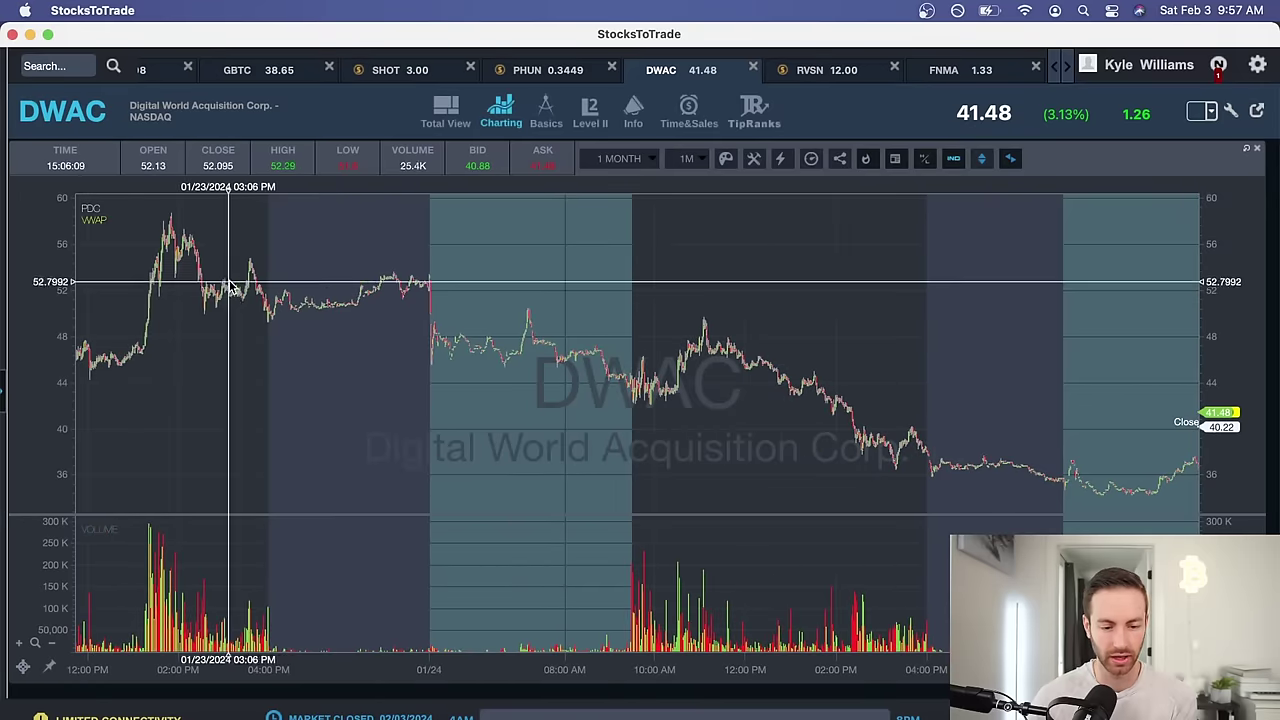
pyautogui.hscroll(3, 435, 362)
pyautogui.scroll(2, 420, 358)
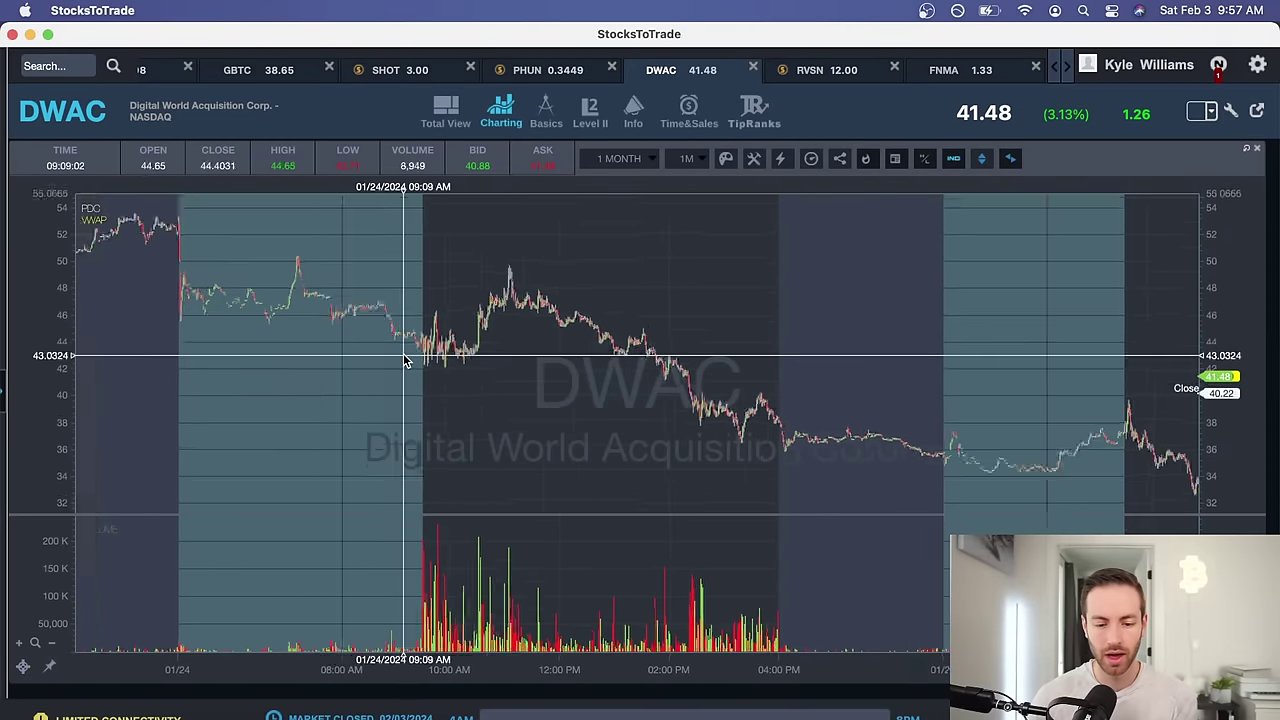
# Step: Follow DWAC's price action on January 24 from midday through the close and after hours
pyautogui.hscroll(3, 404, 357)
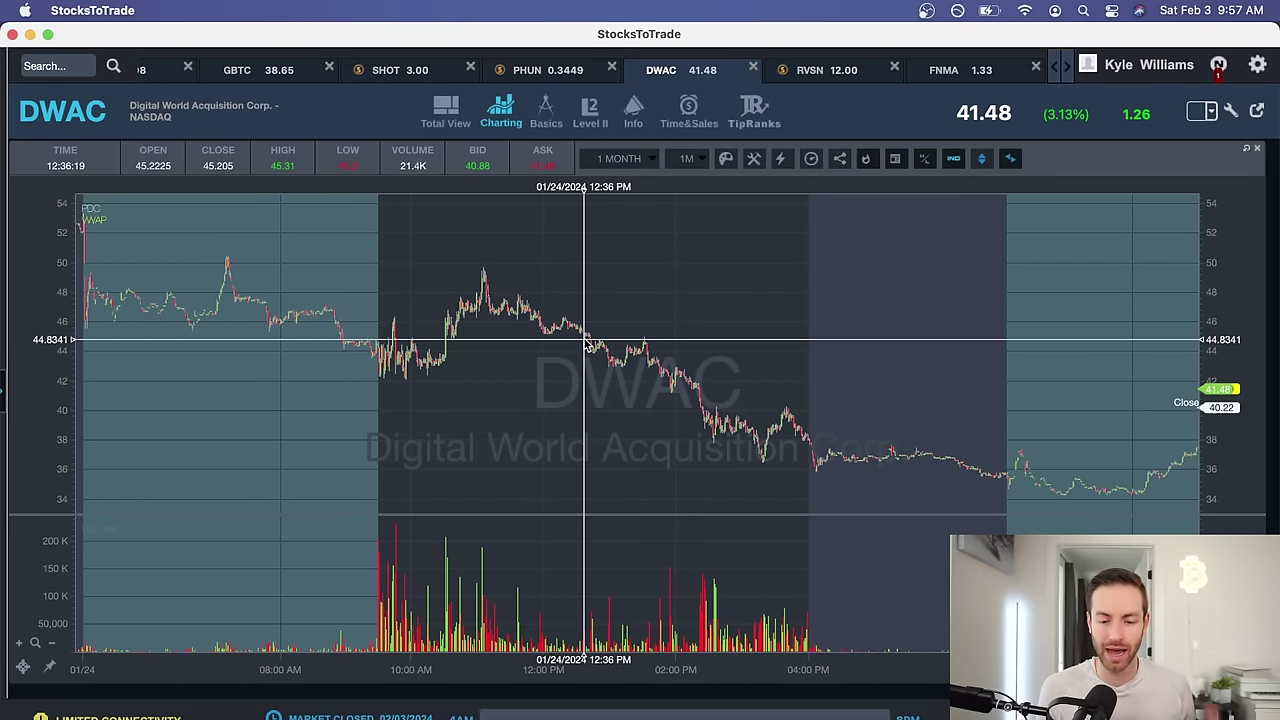
pyautogui.scroll(2, 600, 360)
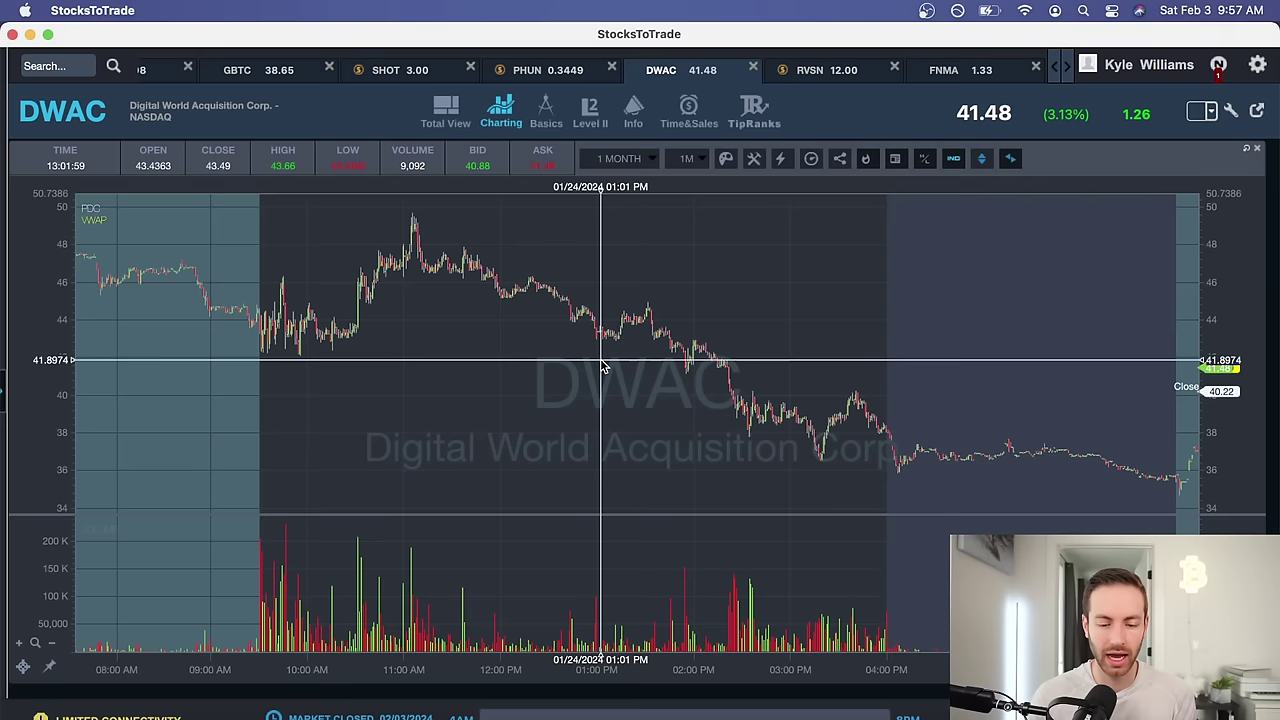
pyautogui.moveTo(603, 365); pyautogui.dragTo(643, 358)
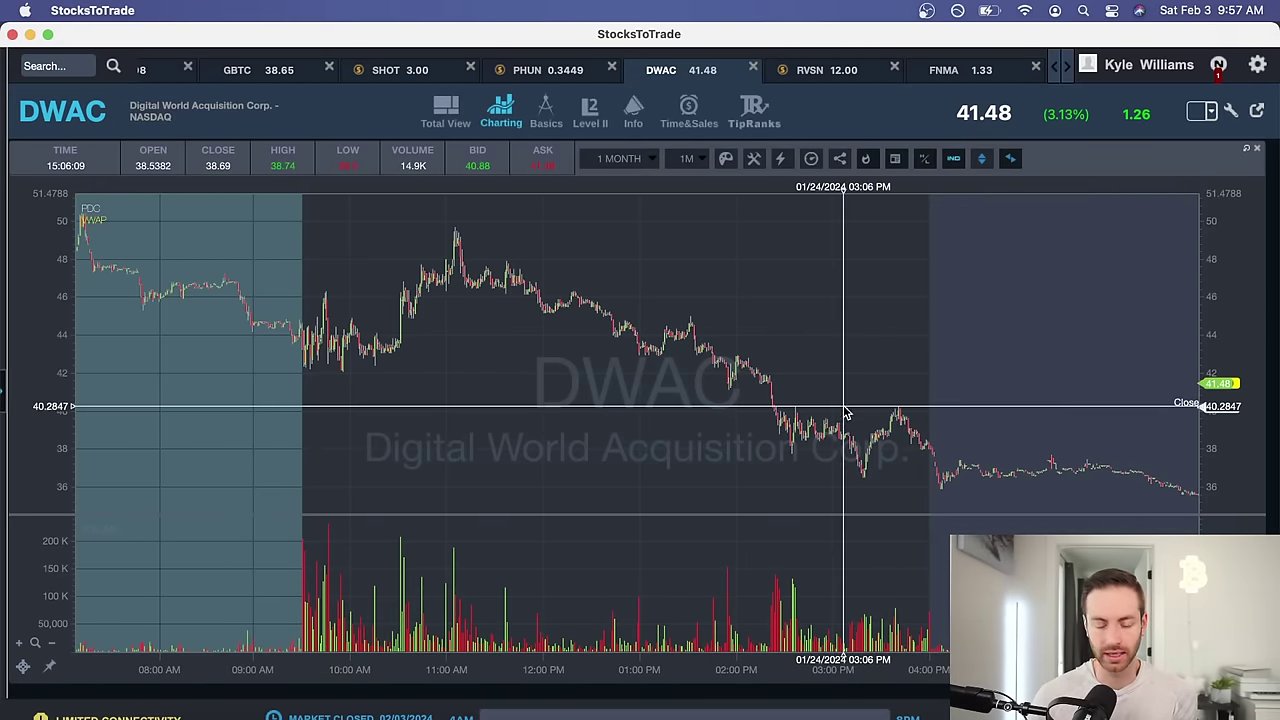
pyautogui.moveTo(988, 420); pyautogui.dragTo(893, 430)
pyautogui.scroll(-5, 923, 423)
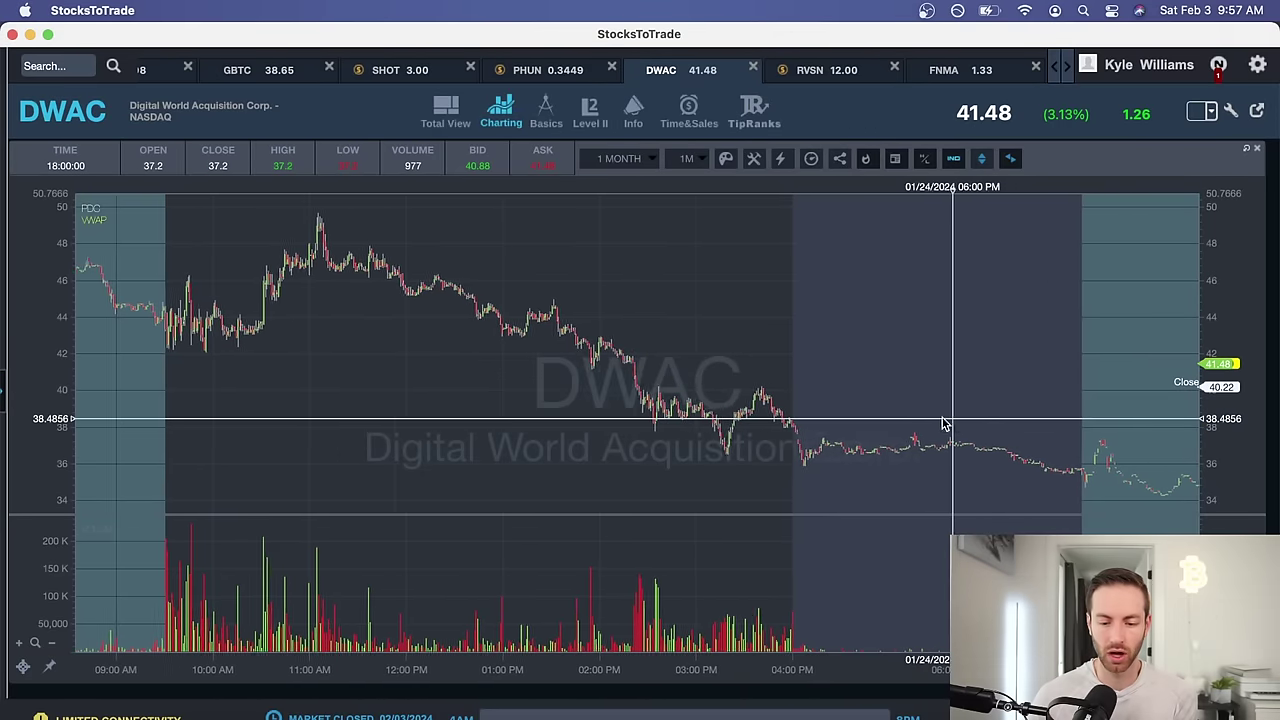
pyautogui.scroll(1, 935, 422)
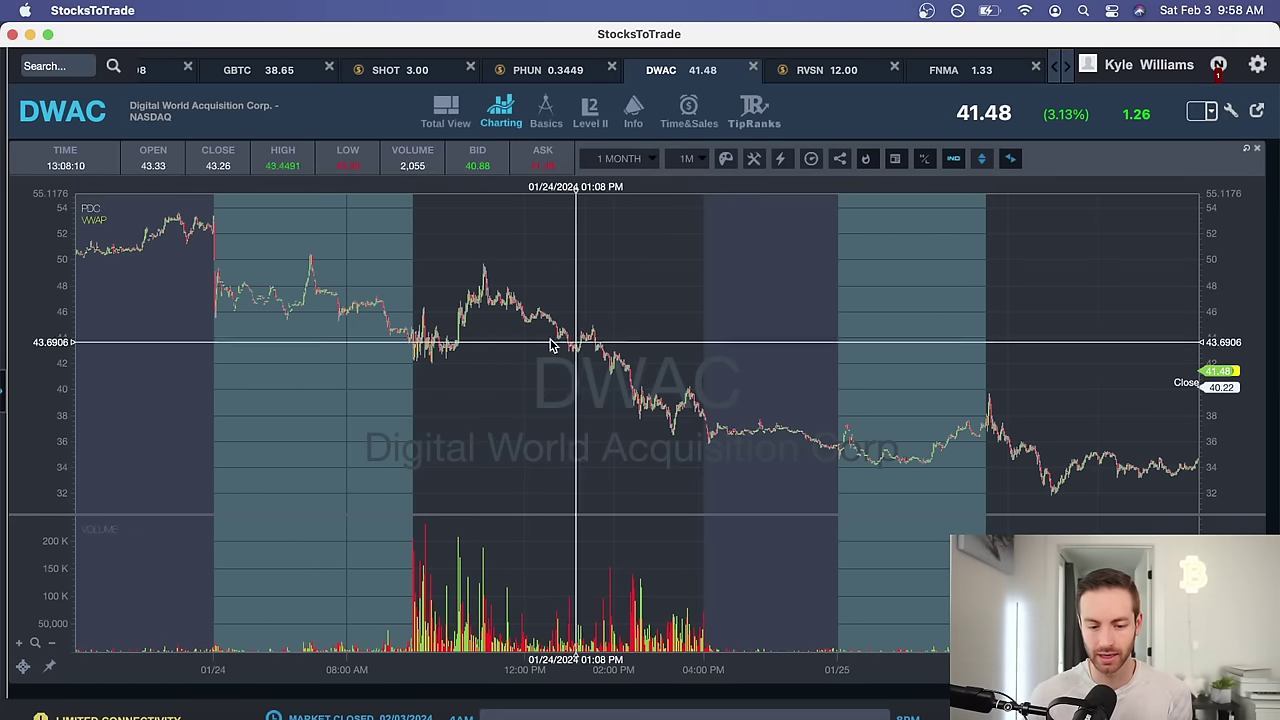
# Step: Examine DWAC's January 25 session on the 1-minute chart and compare it with the January 24 session
pyautogui.hscroll(5, 643, 368)
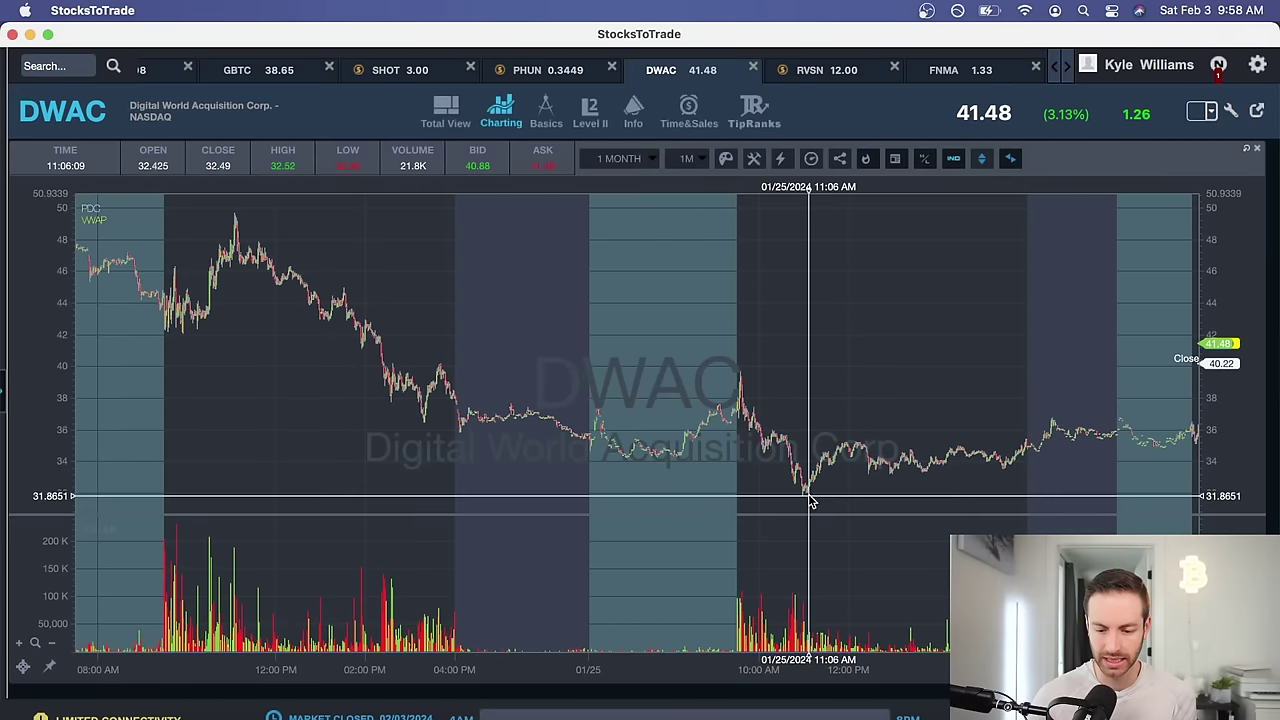
pyautogui.hscroll(5, 820, 495)
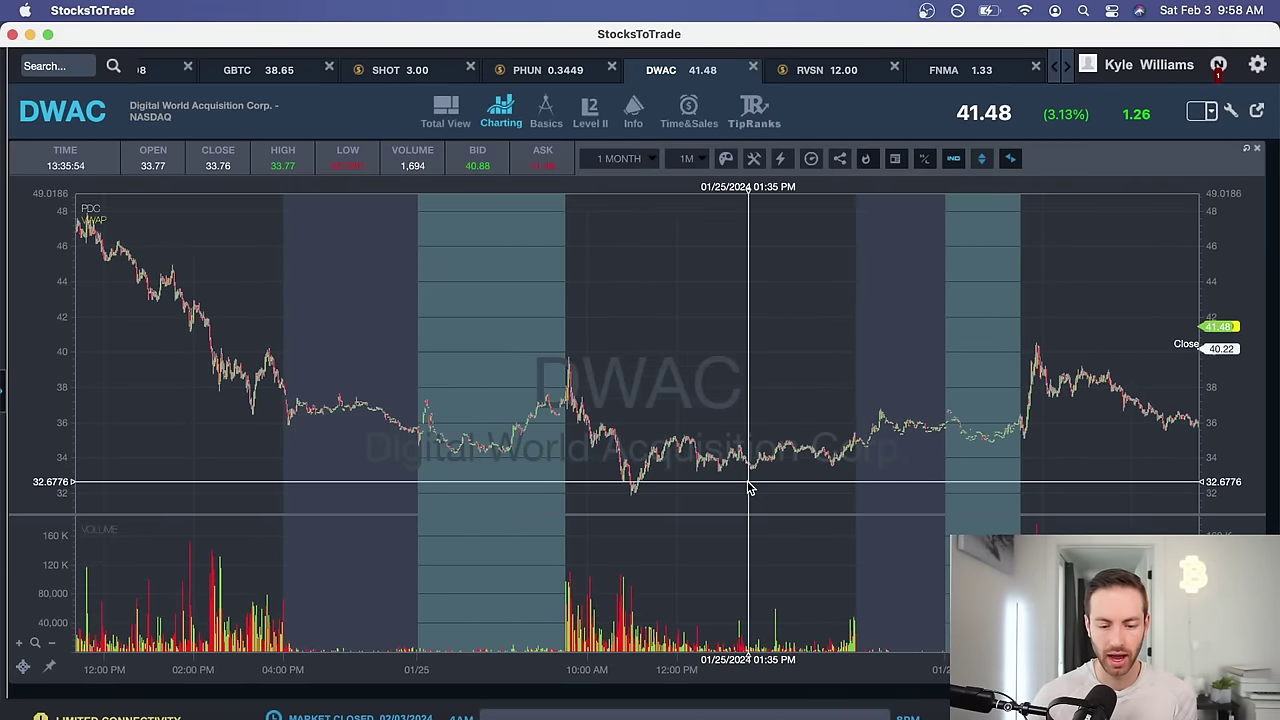
pyautogui.hscroll(-7, 740, 470)
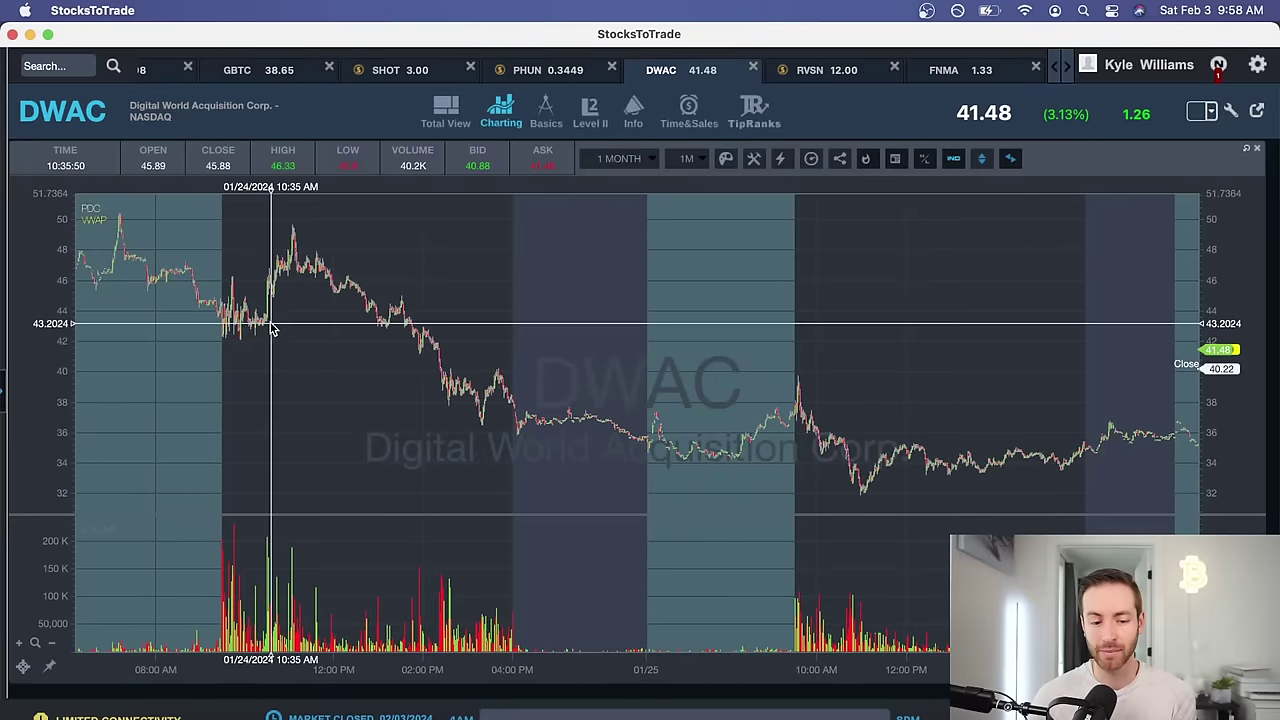
pyautogui.hscroll(5, 560, 440)
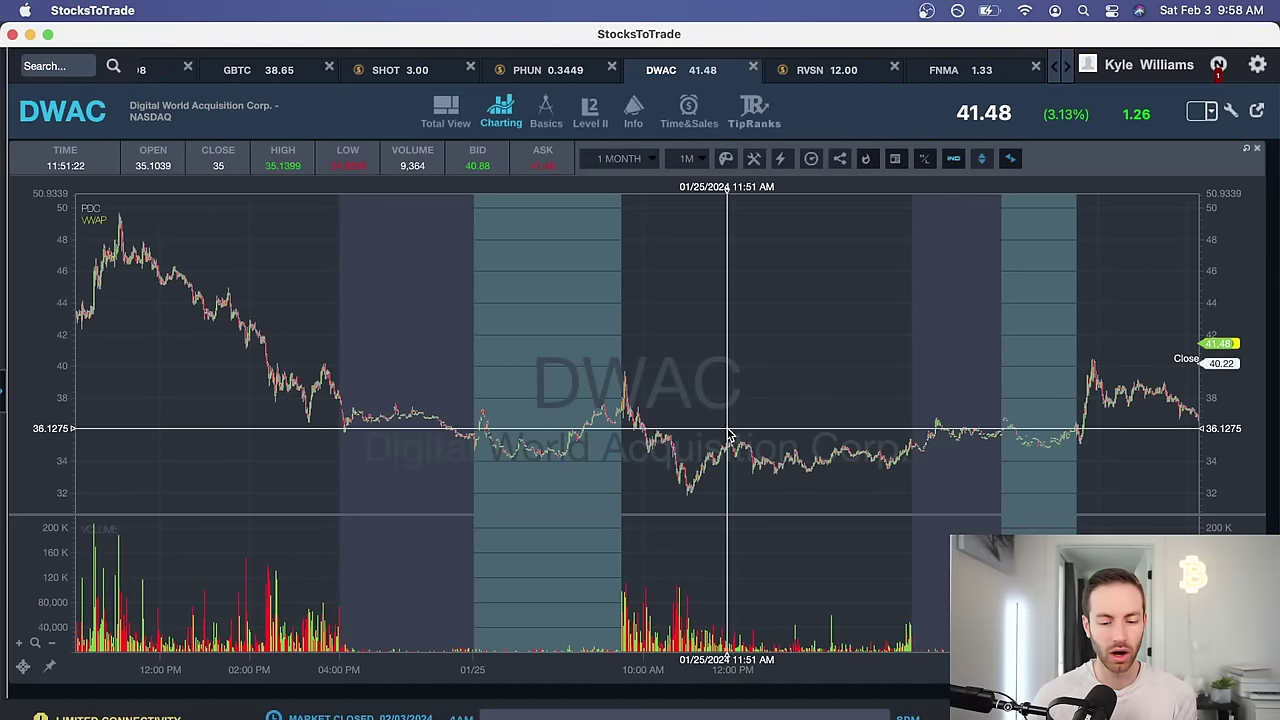
# Step: Set the DWAC chart period back to 1 year and examine the daily candles from late January to February 2, 2024
pyautogui.click(641, 161)
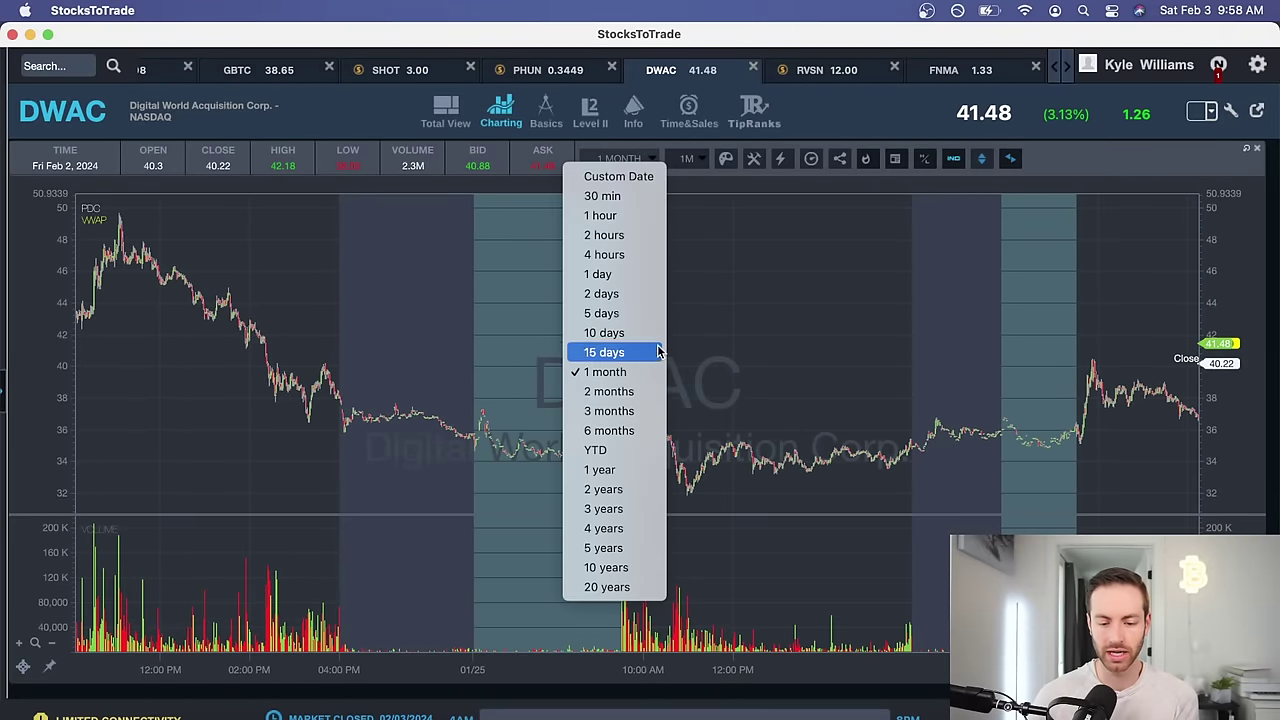
pyautogui.click(640, 474)
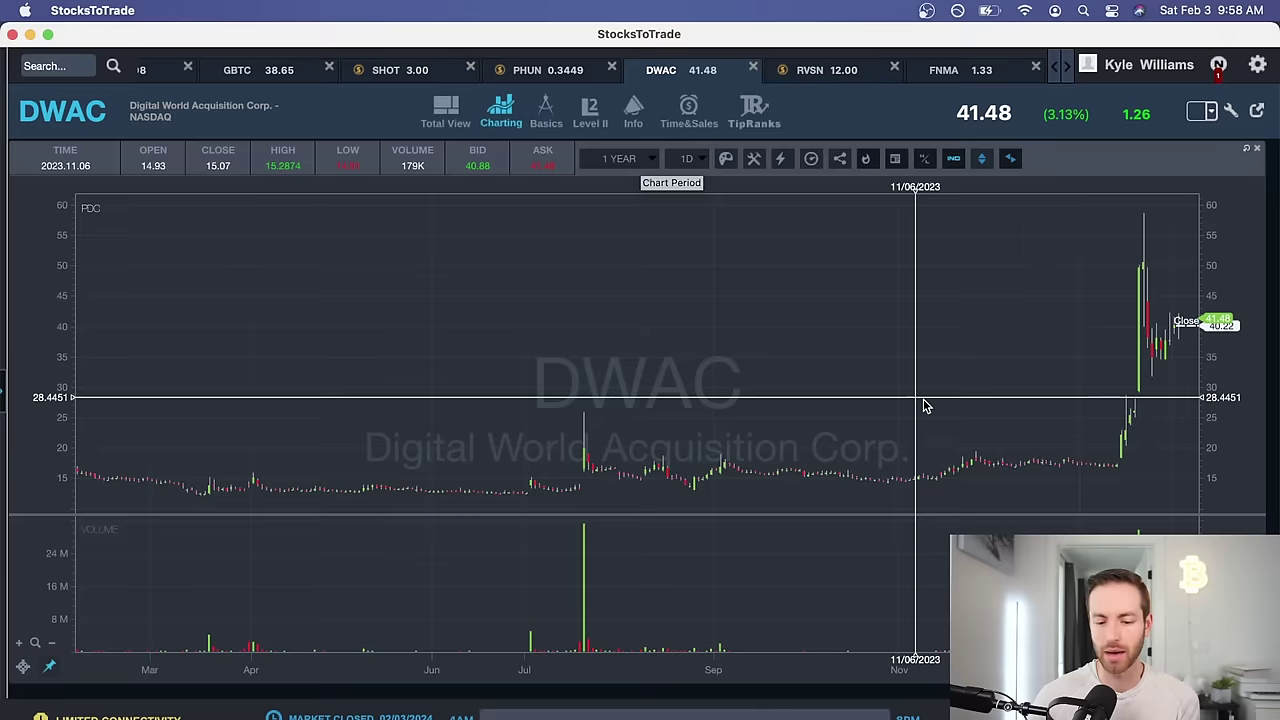
pyautogui.scroll(3, 826, 397)
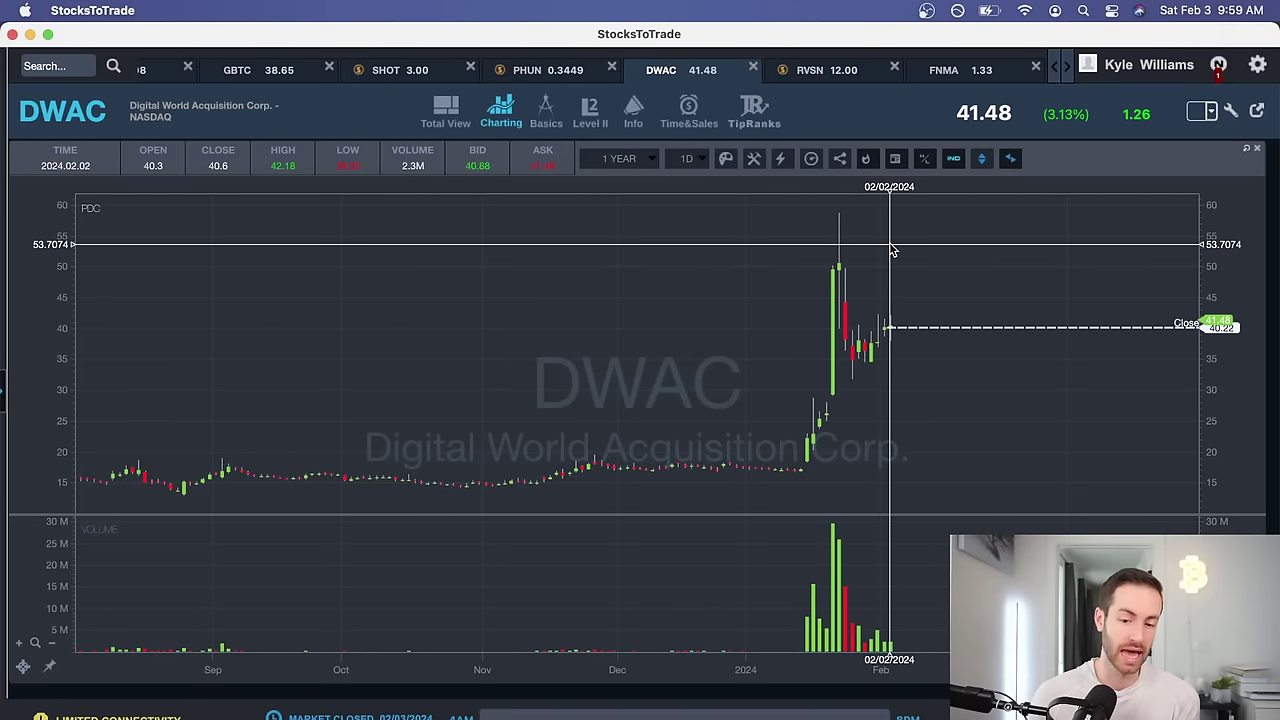
# Step: Switch to the Trading workbook in Excel and review the January 2024 daily and weekly P&L for January 22 to 31
pyautogui.click(365, 716)
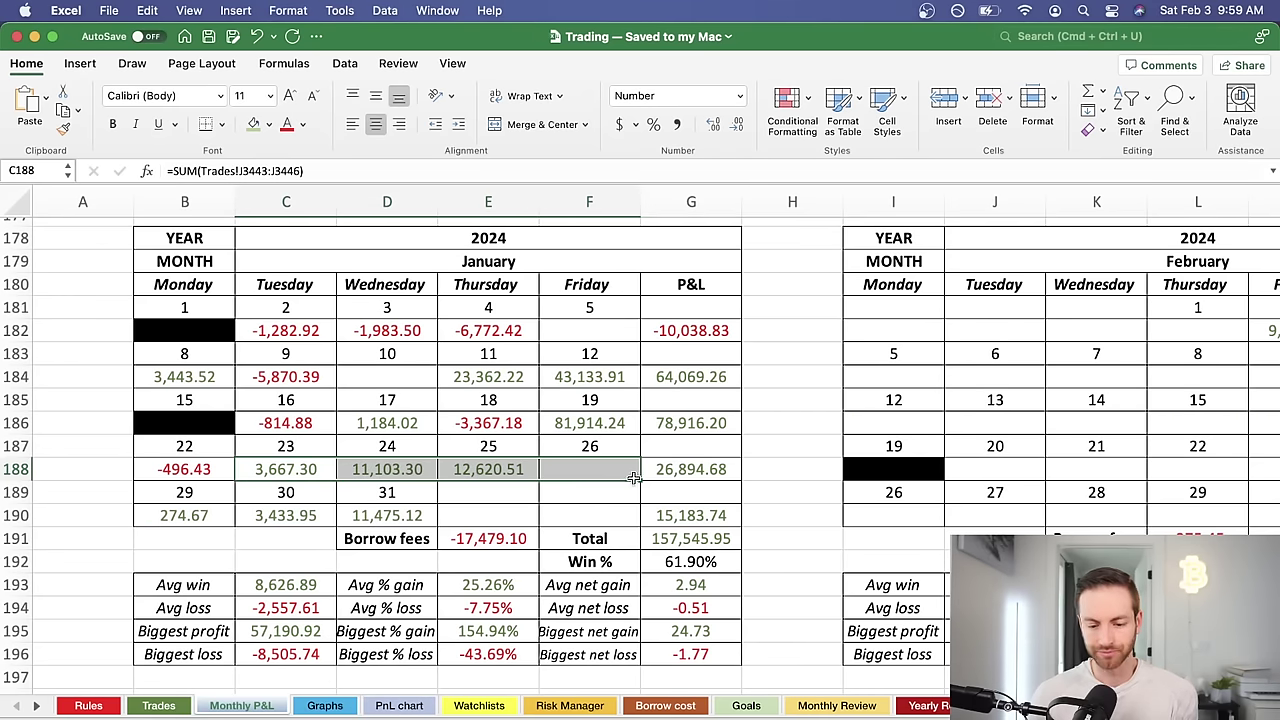
pyautogui.click(704, 477)
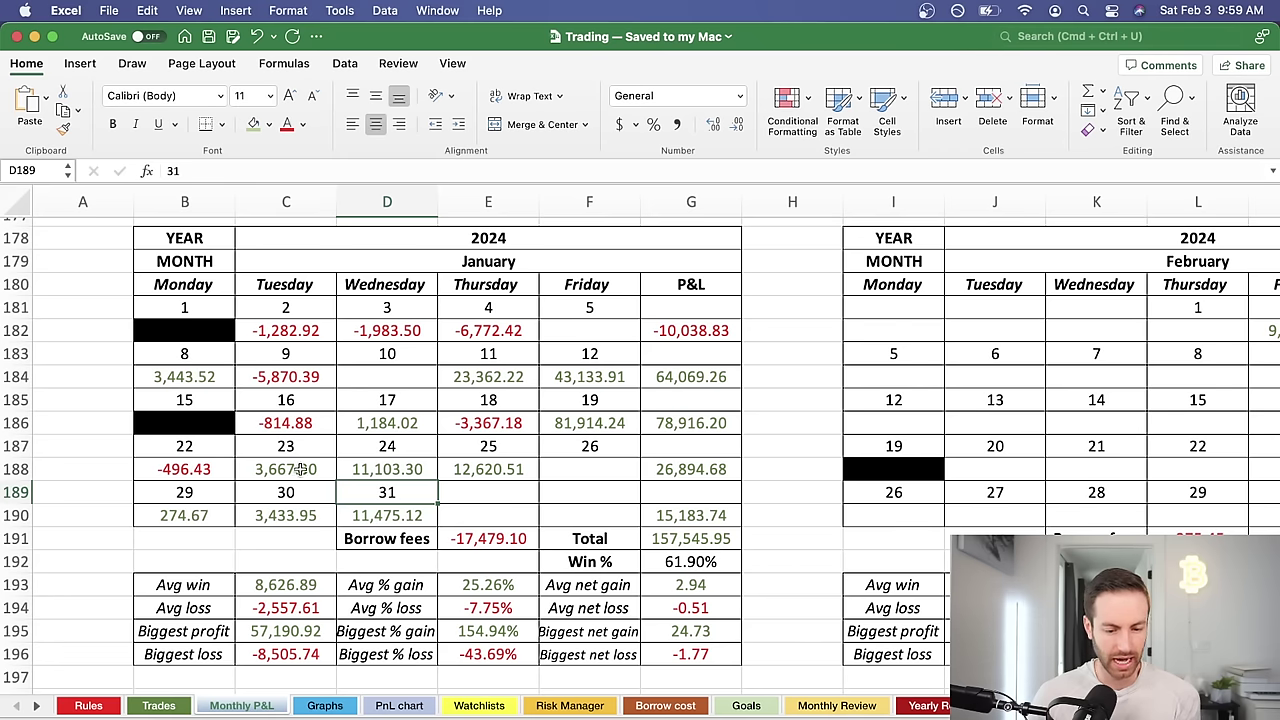
pyautogui.click(479, 473)
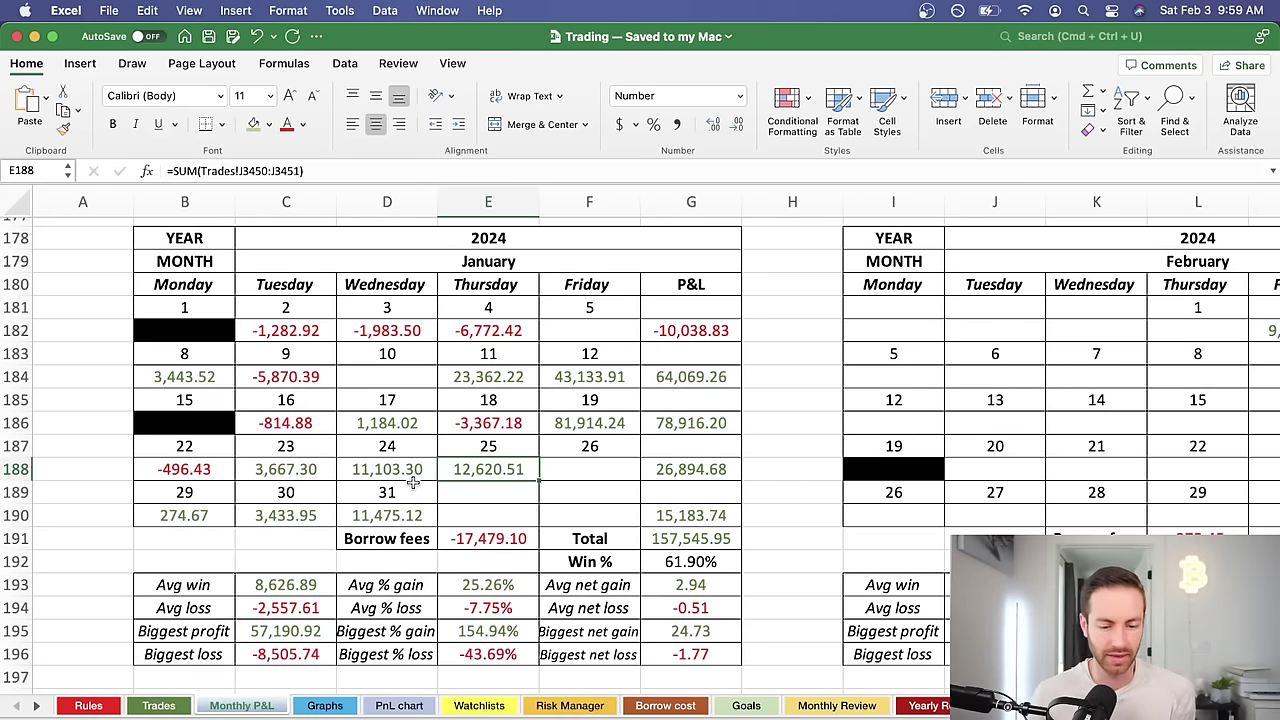
pyautogui.click(678, 469)
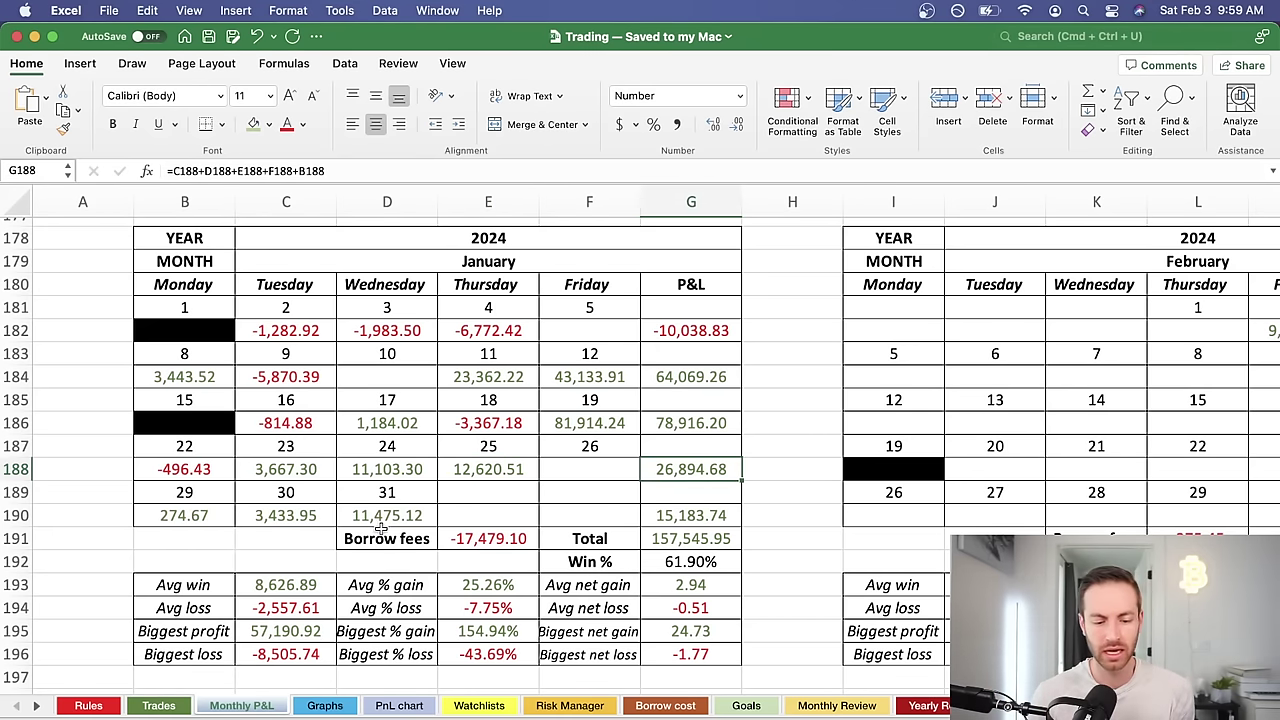
pyautogui.moveTo(197, 517); pyautogui.dragTo(372, 518)
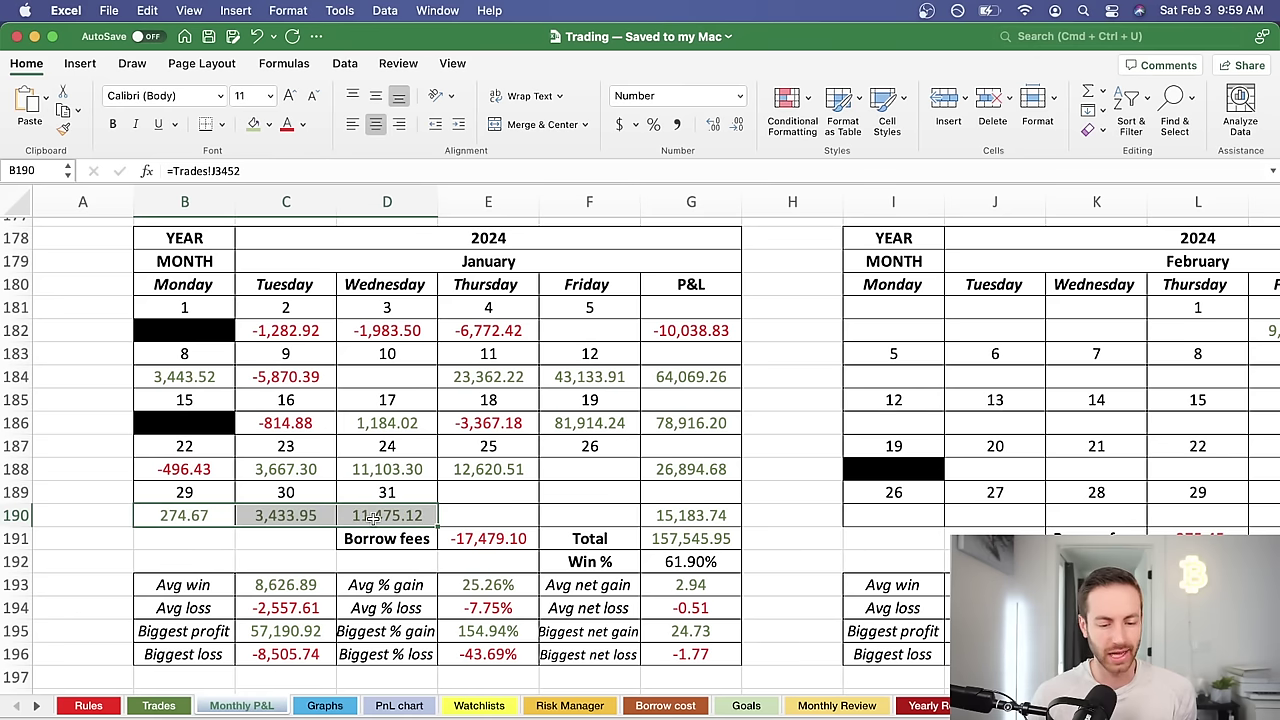
pyautogui.click(401, 513)
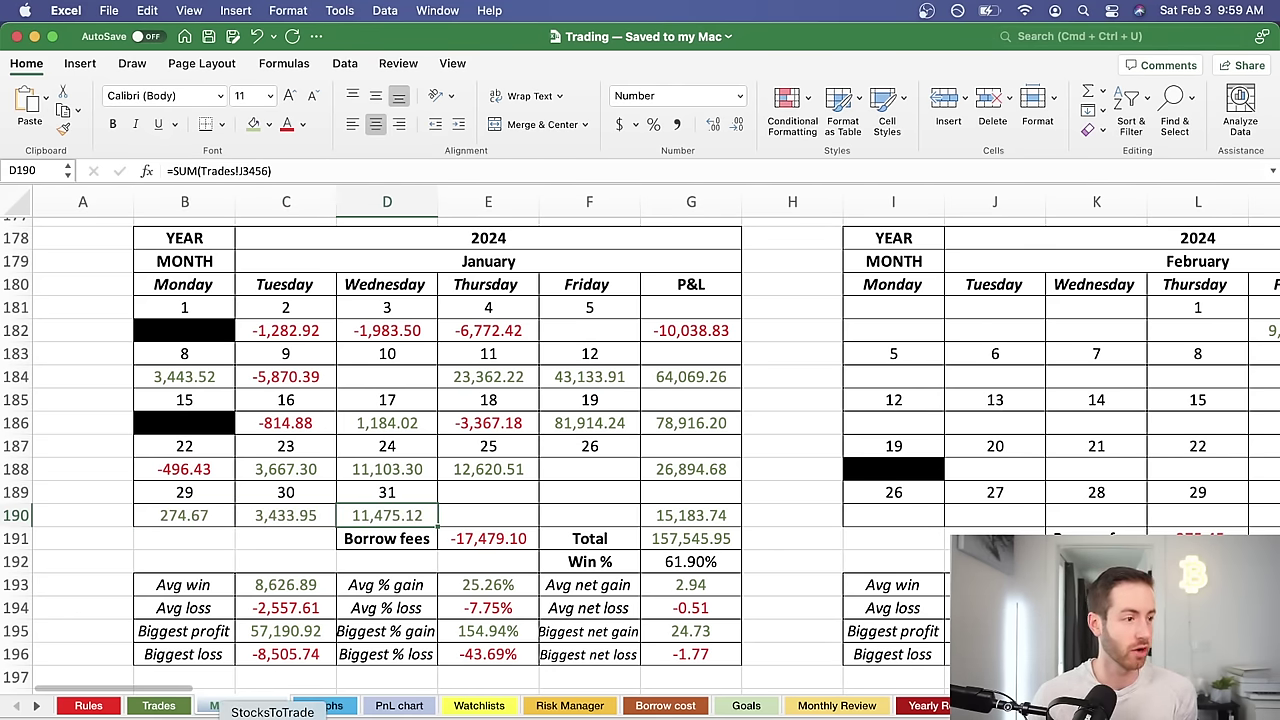
# Step: Switch to StocksToTrade, show RVSN's chart for 5 days with 1-minute candles, and examine January 30 and 31
pyautogui.click(272, 716)
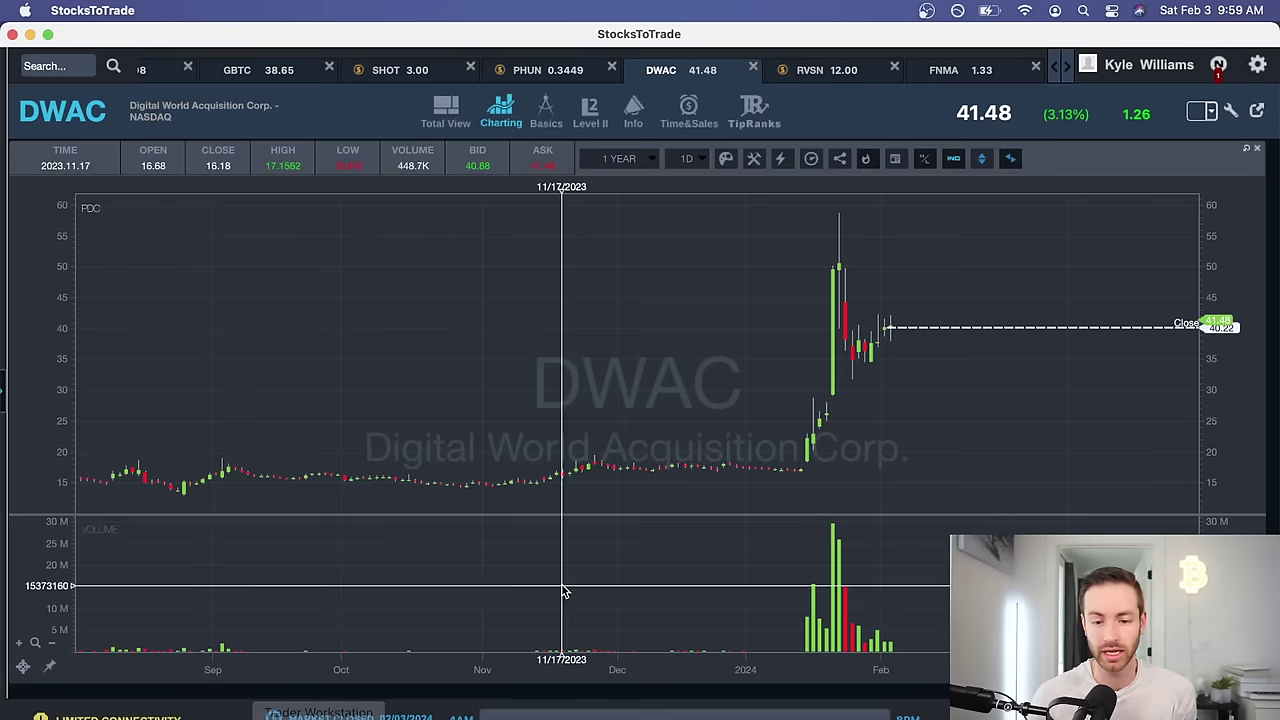
pyautogui.click(843, 72)
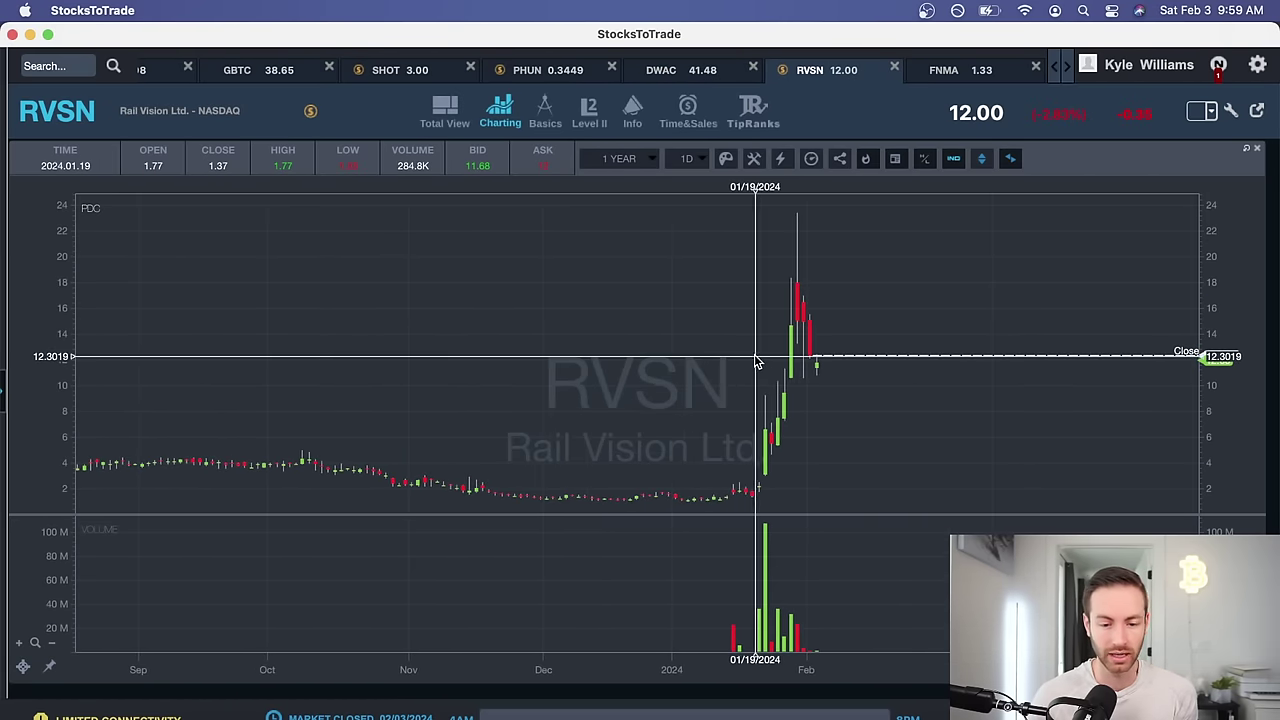
pyautogui.click(627, 160)
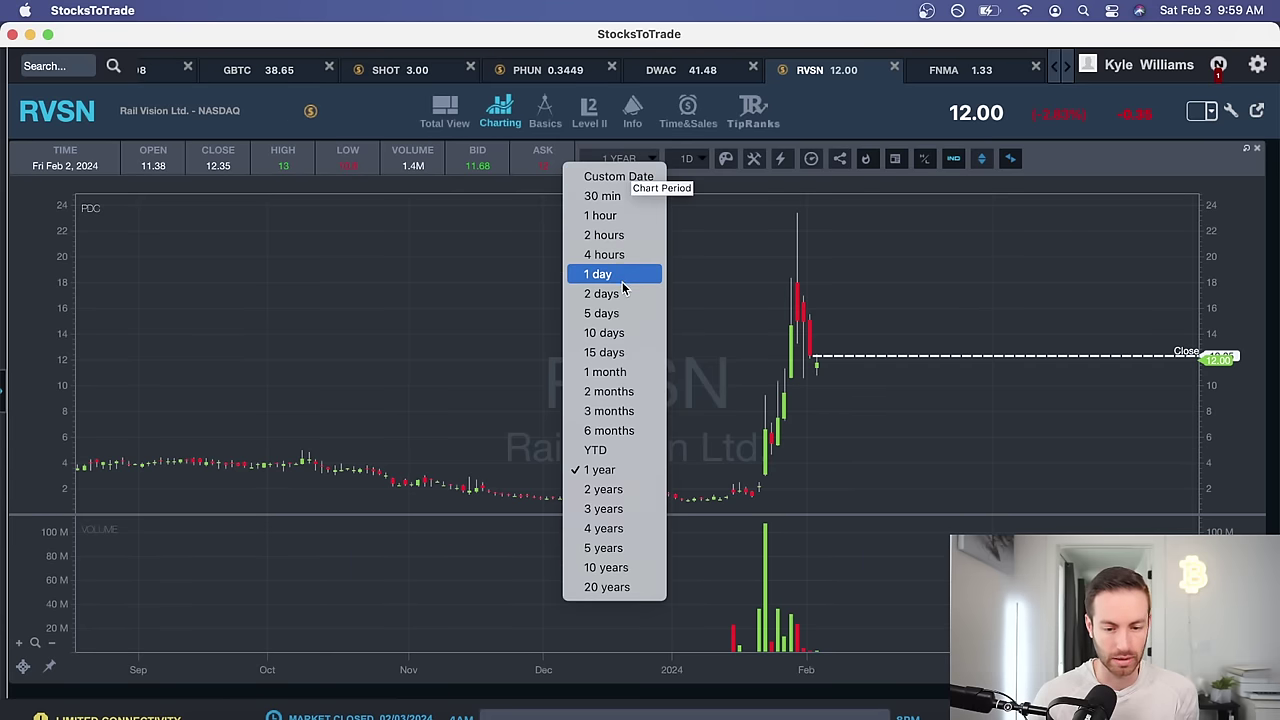
pyautogui.click(614, 317)
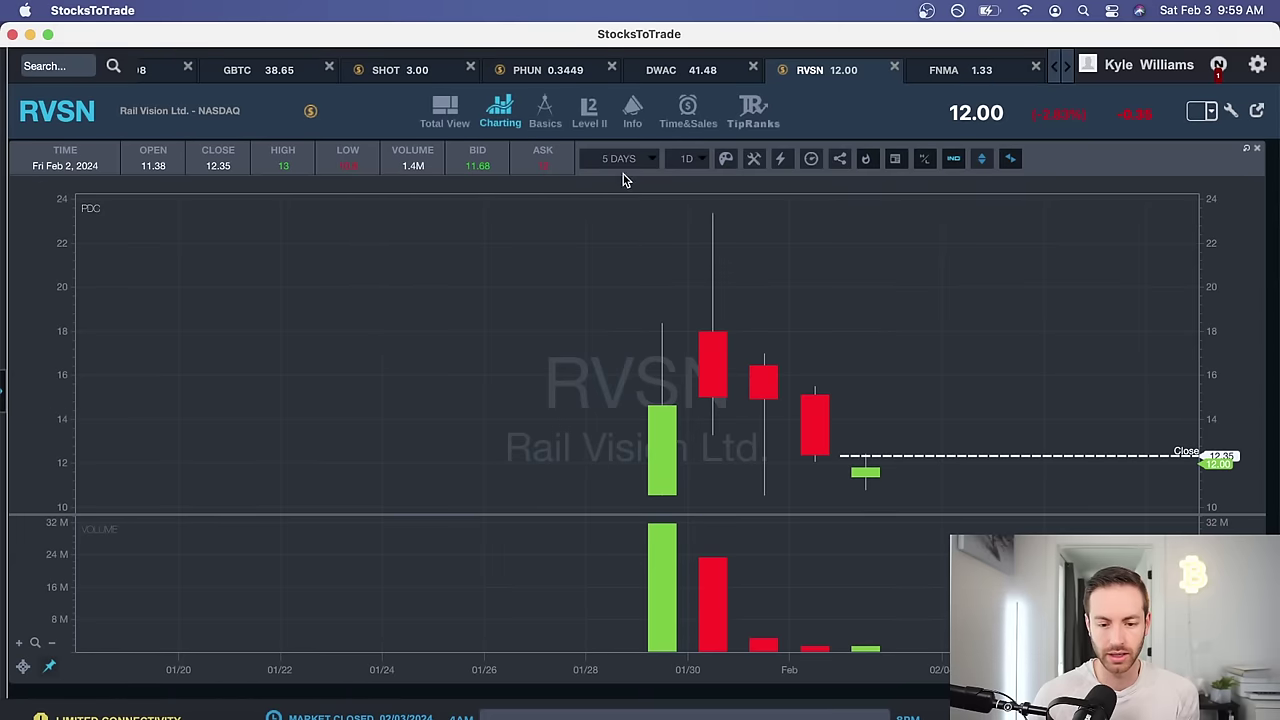
pyautogui.click(686, 159)
pyautogui.click(682, 177)
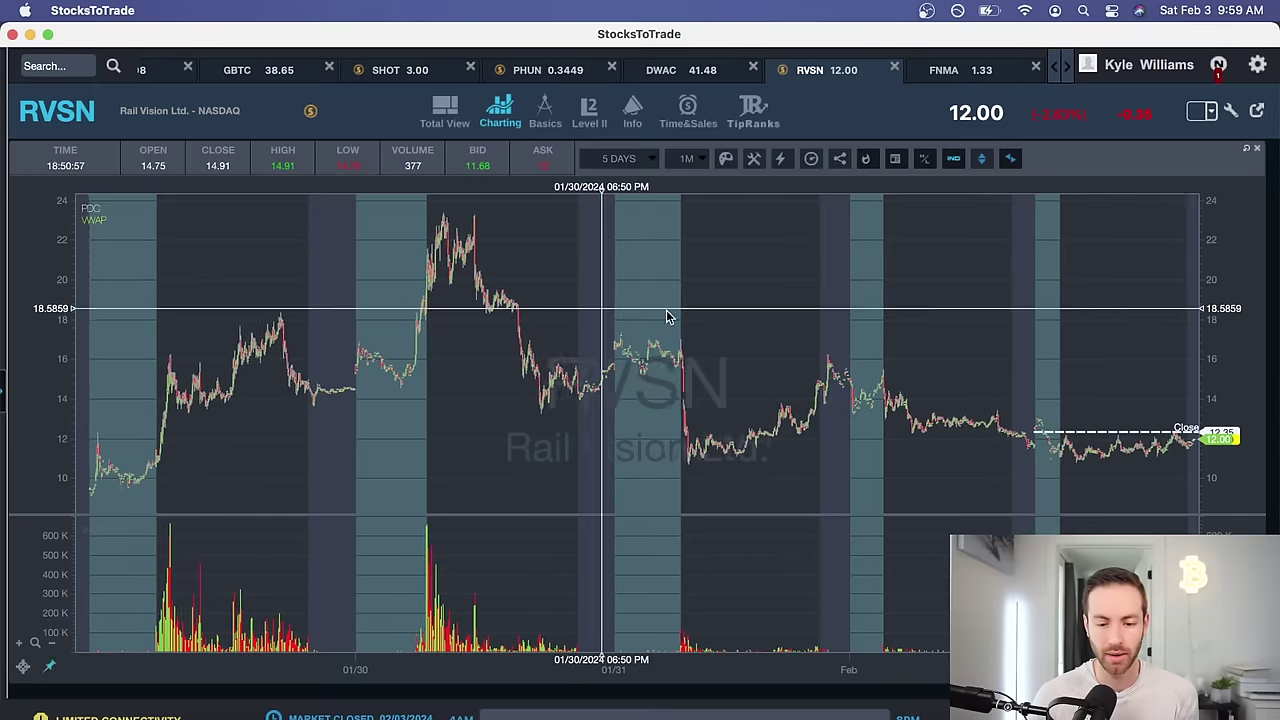
pyautogui.scroll(2, 724, 333)
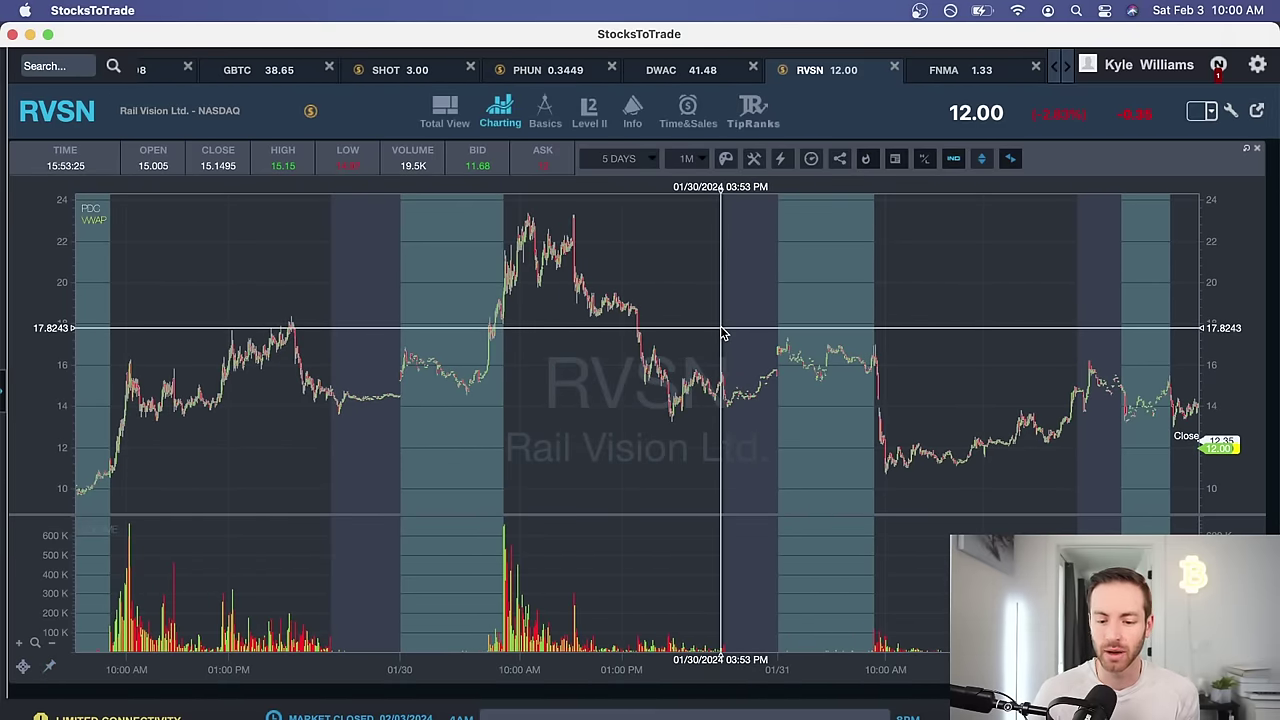
pyautogui.scroll(3, 794, 374)
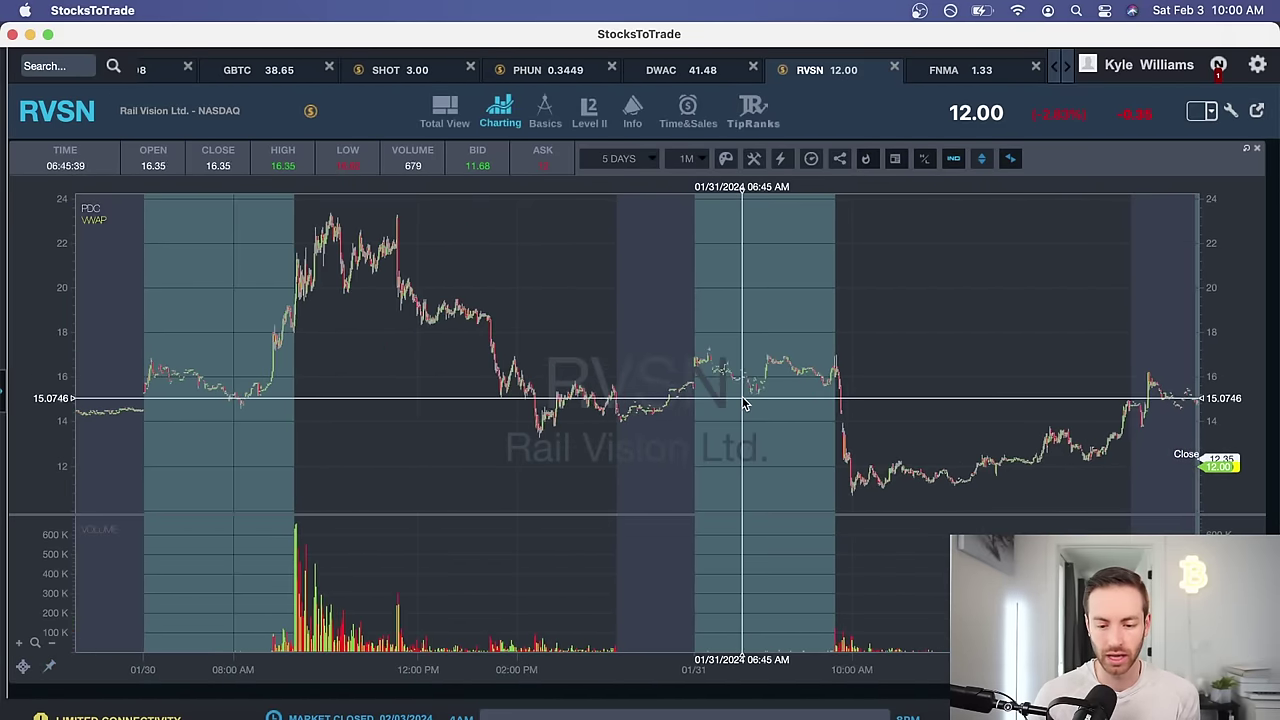
# Step: Examine RVSN's January 31 session around and after 10:00 AM on the 1-minute chart
pyautogui.scroll(5, 745, 400)
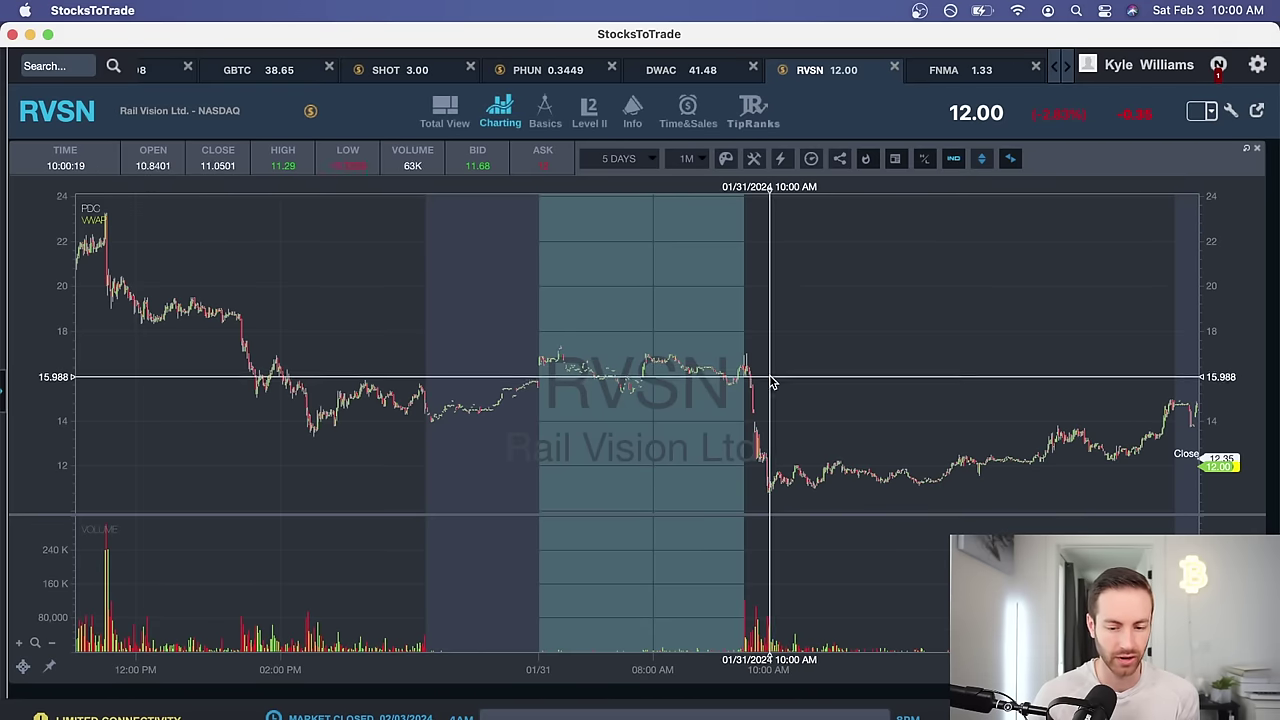
pyautogui.hscroll(3, 754, 371)
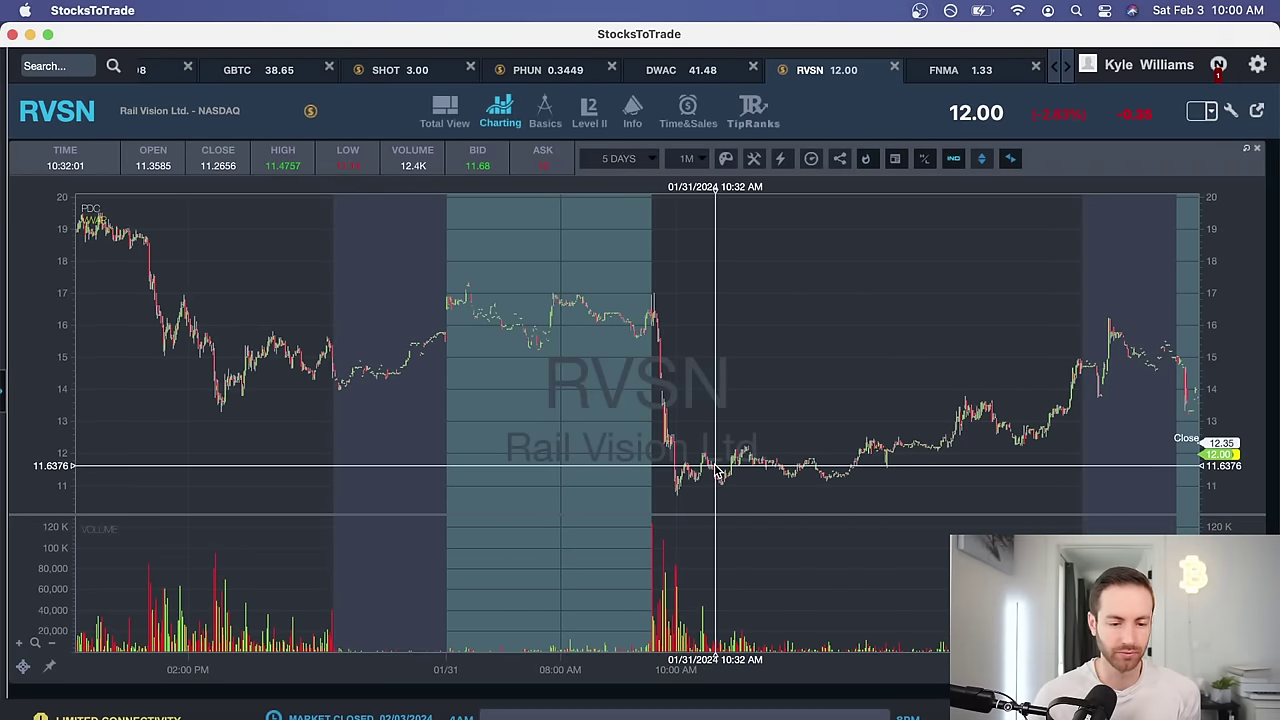
# Step: Switch to the Trading workbook in Excel and review January 2024's total P&L, borrow fees and January 12 result
pyautogui.click(366, 714)
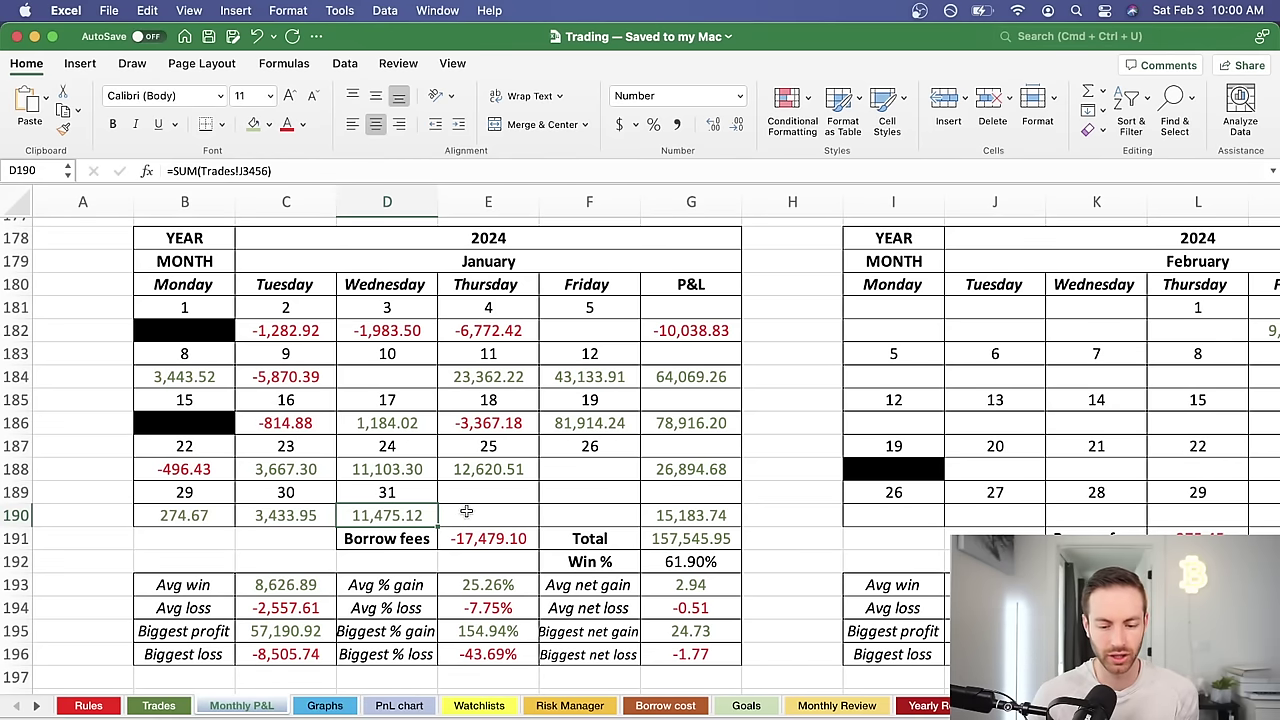
pyautogui.click(700, 536)
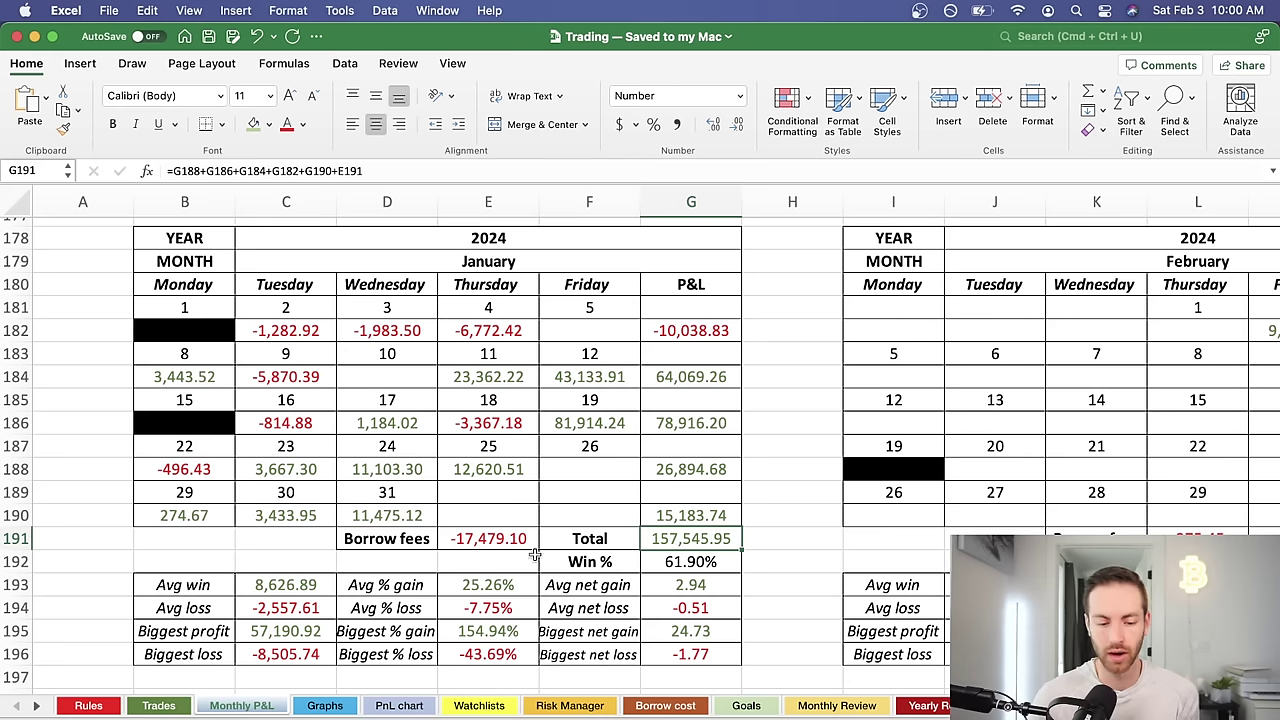
pyautogui.click(500, 537)
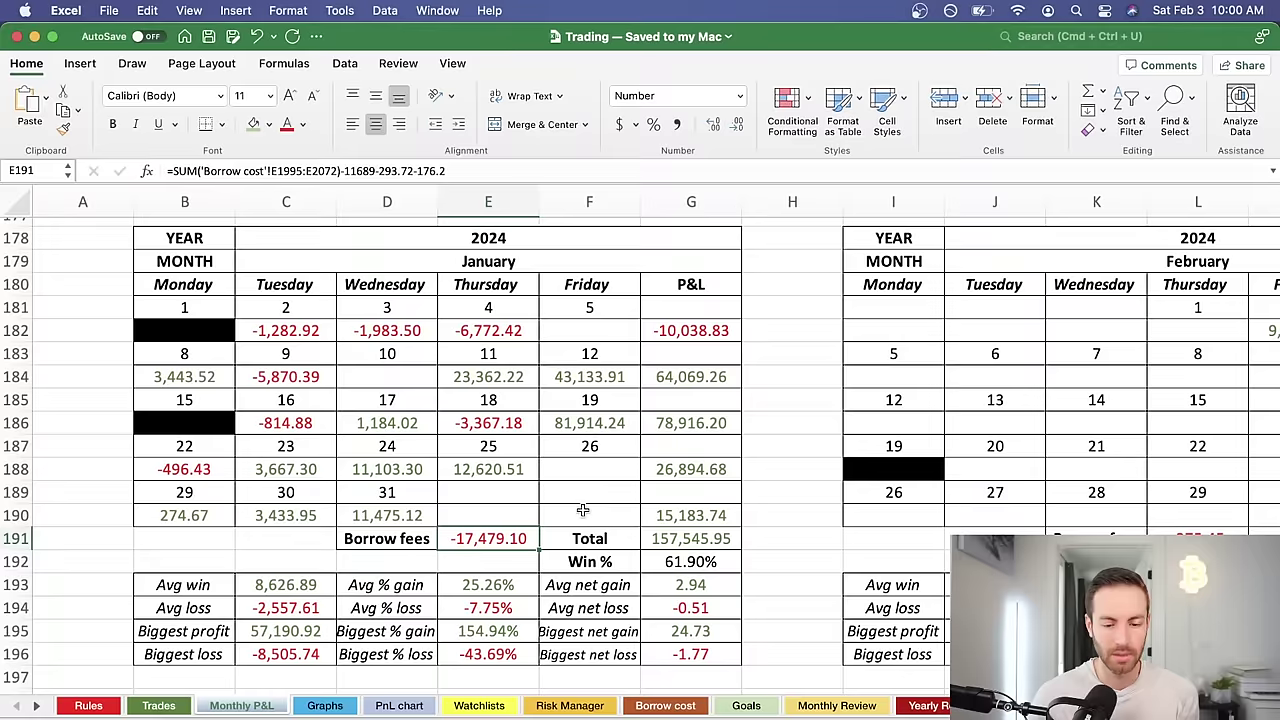
pyautogui.click(597, 377)
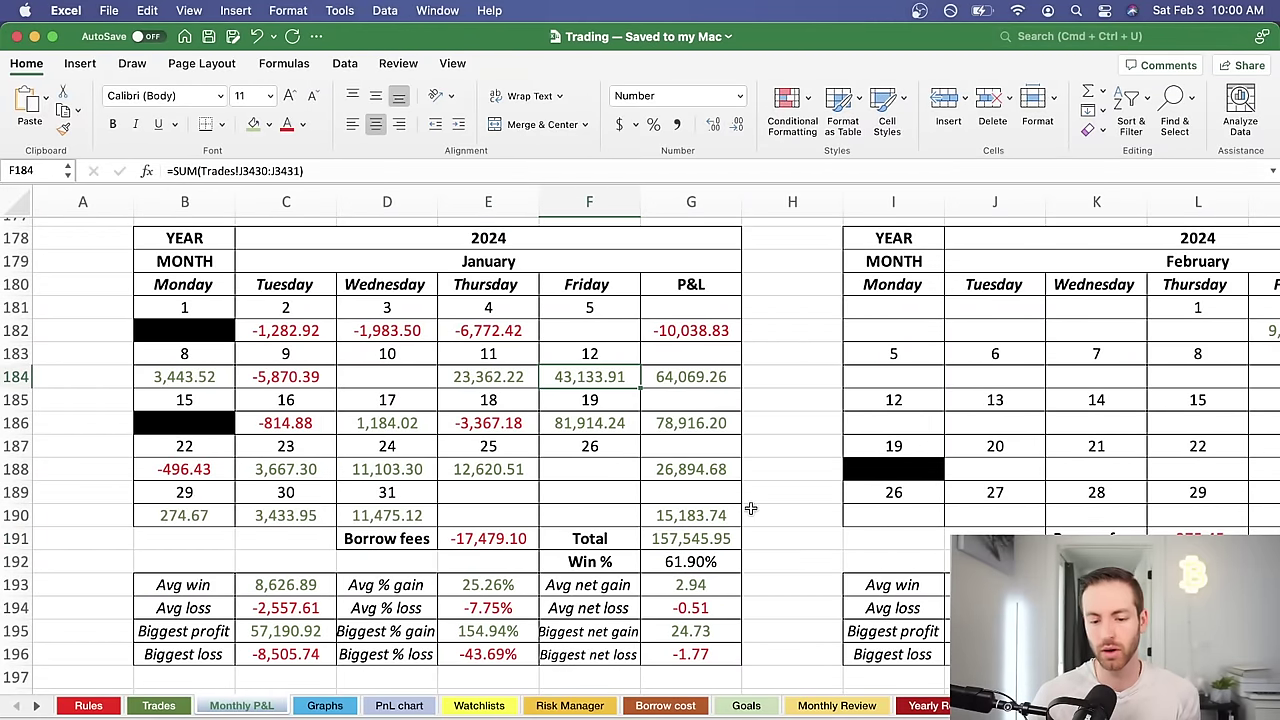
pyautogui.hscroll(3, 821, 511)
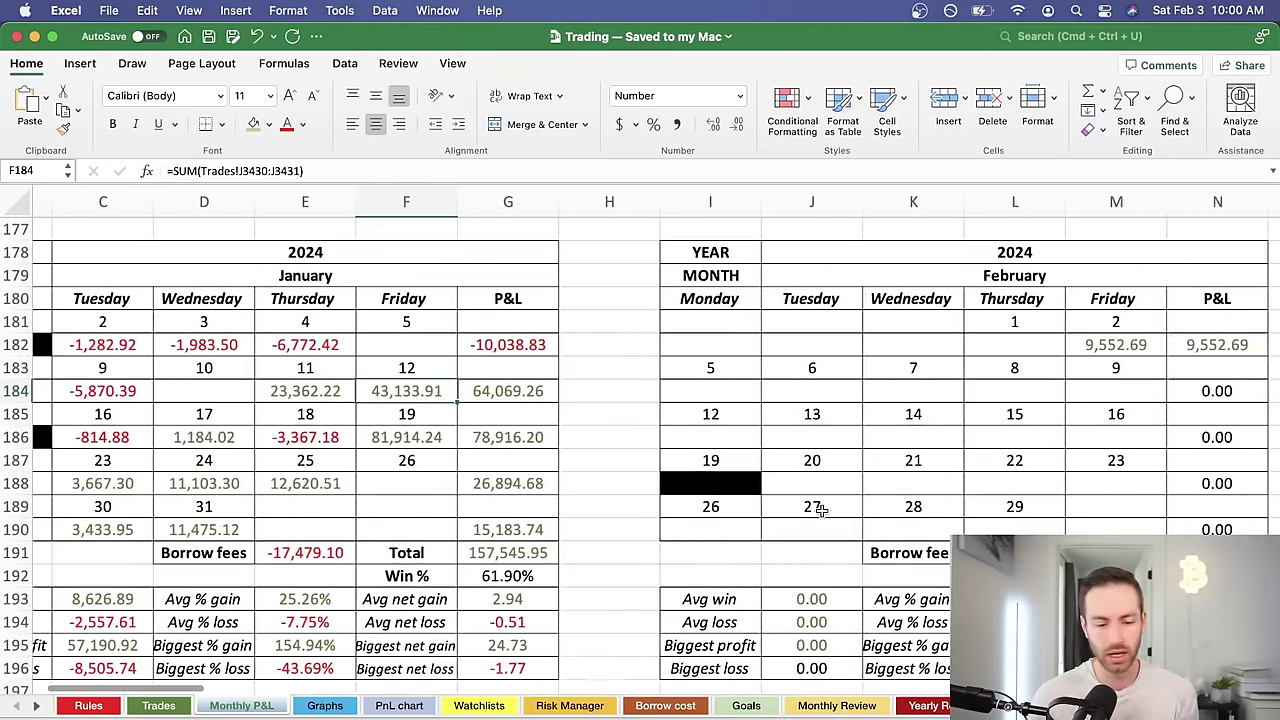
pyautogui.hscroll(-2, 821, 511)
pyautogui.hscroll(5, 821, 511)
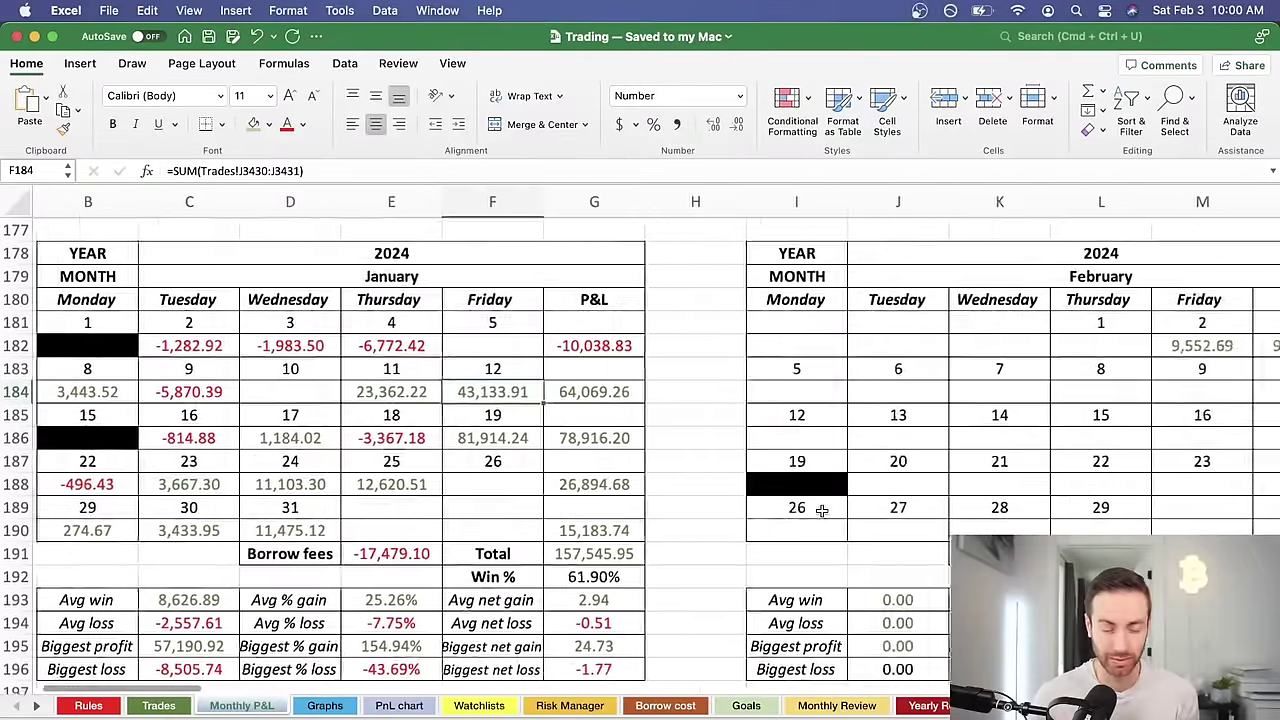
pyautogui.hscroll(-3, 821, 511)
pyautogui.click(438, 558)
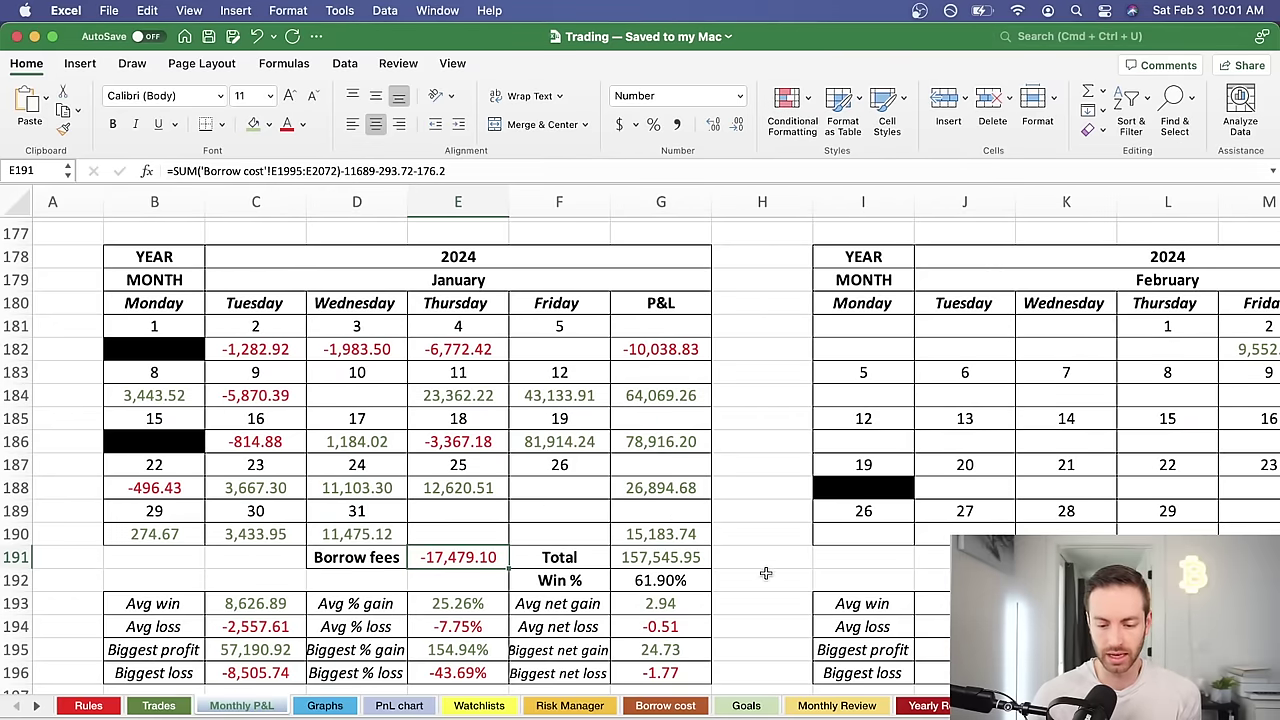
# Step: Inspect the February 2, 2024 P&L and compare the January calendar with February's borrow fees, total and win rate
pyautogui.hscroll(4, 765, 573)
pyautogui.click(857, 347)
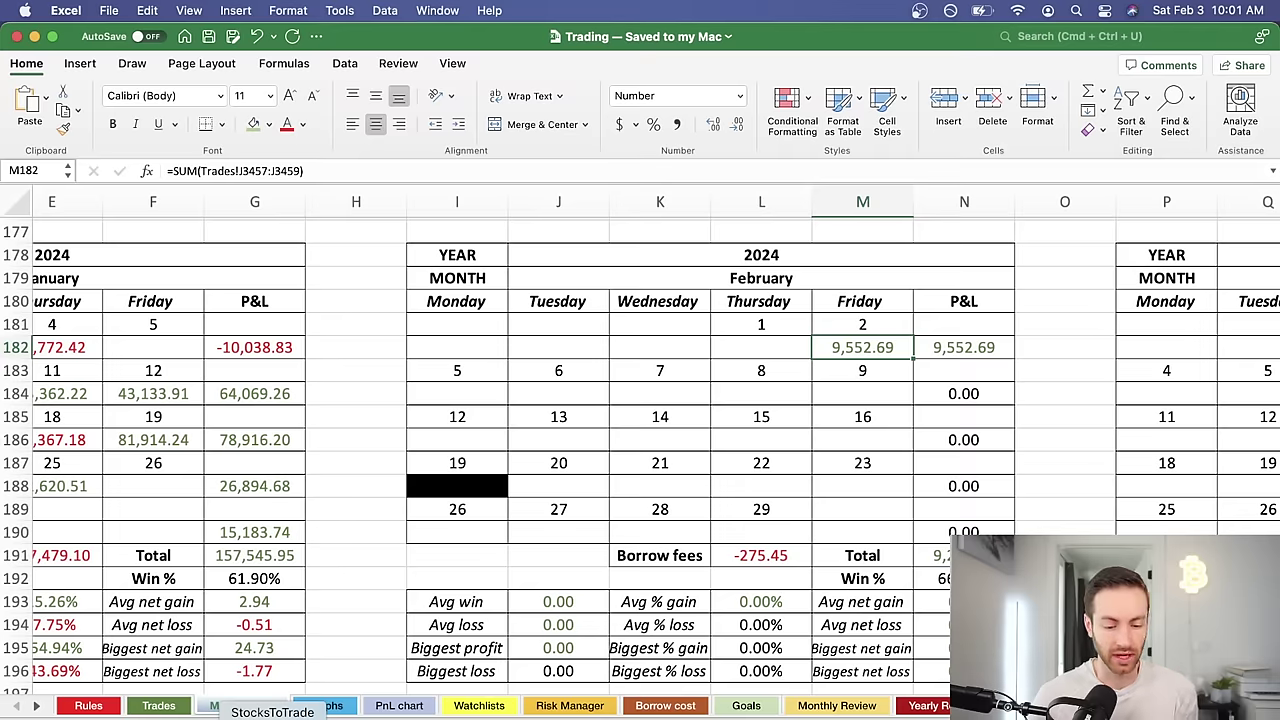
pyautogui.hscroll(-10, 351, 600)
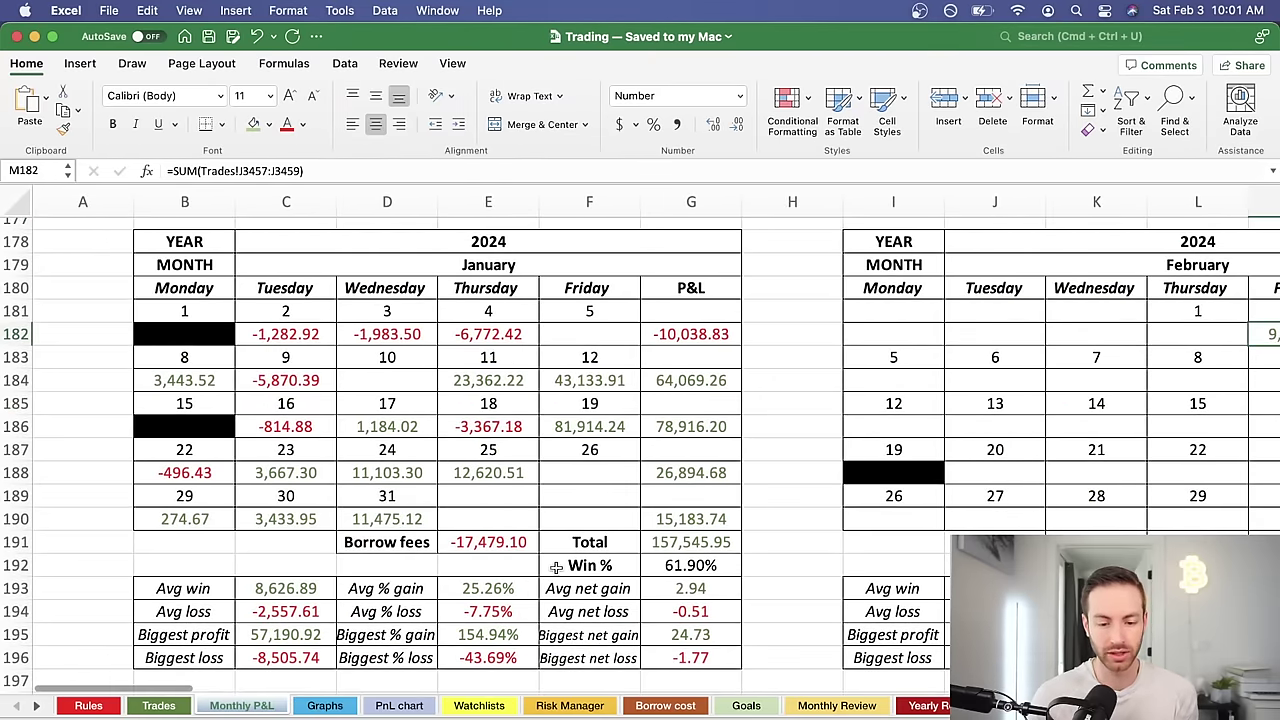
pyautogui.hscroll(8, 556, 567)
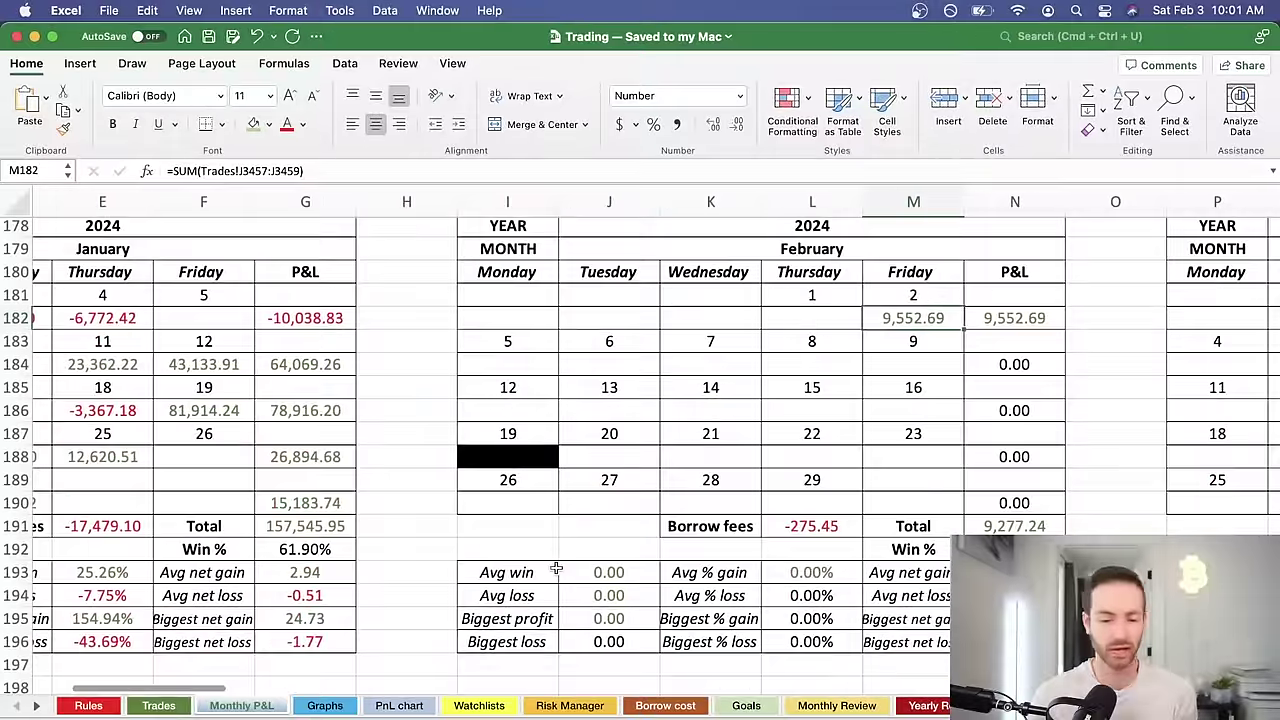
pyautogui.scroll(1, 556, 567)
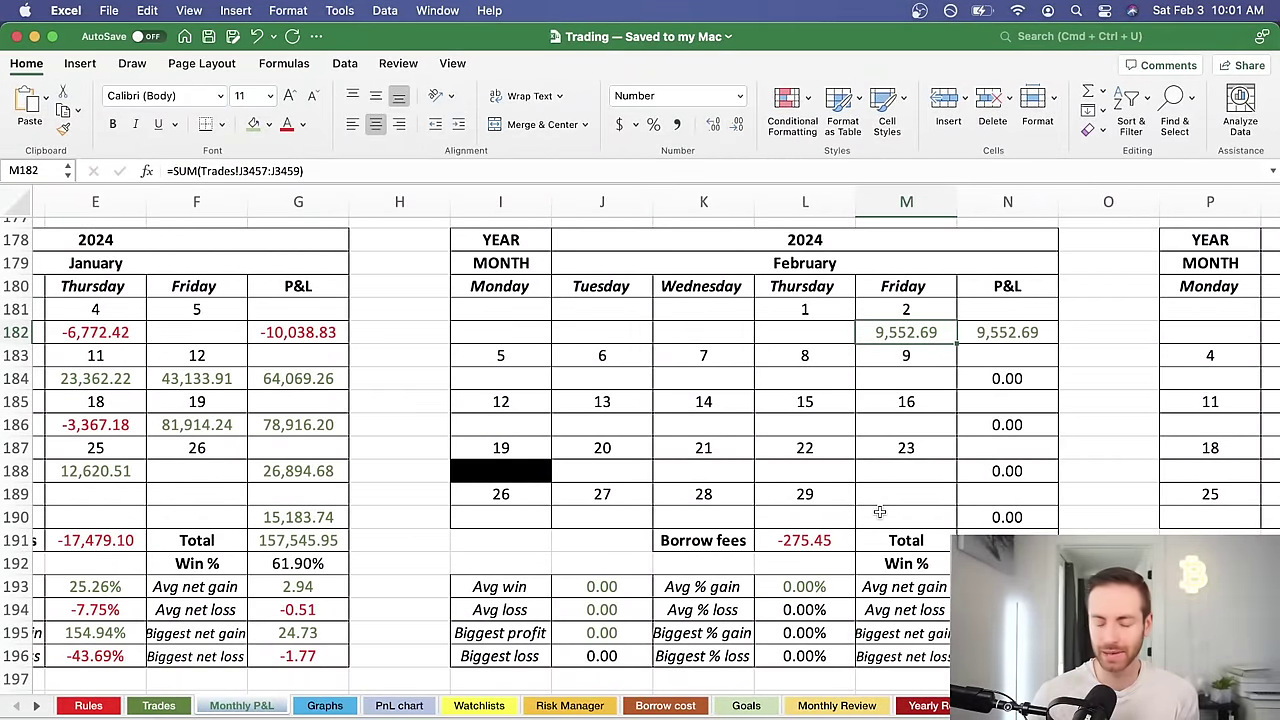
pyautogui.hscroll(2, 879, 512)
pyautogui.hscroll(3, 879, 512)
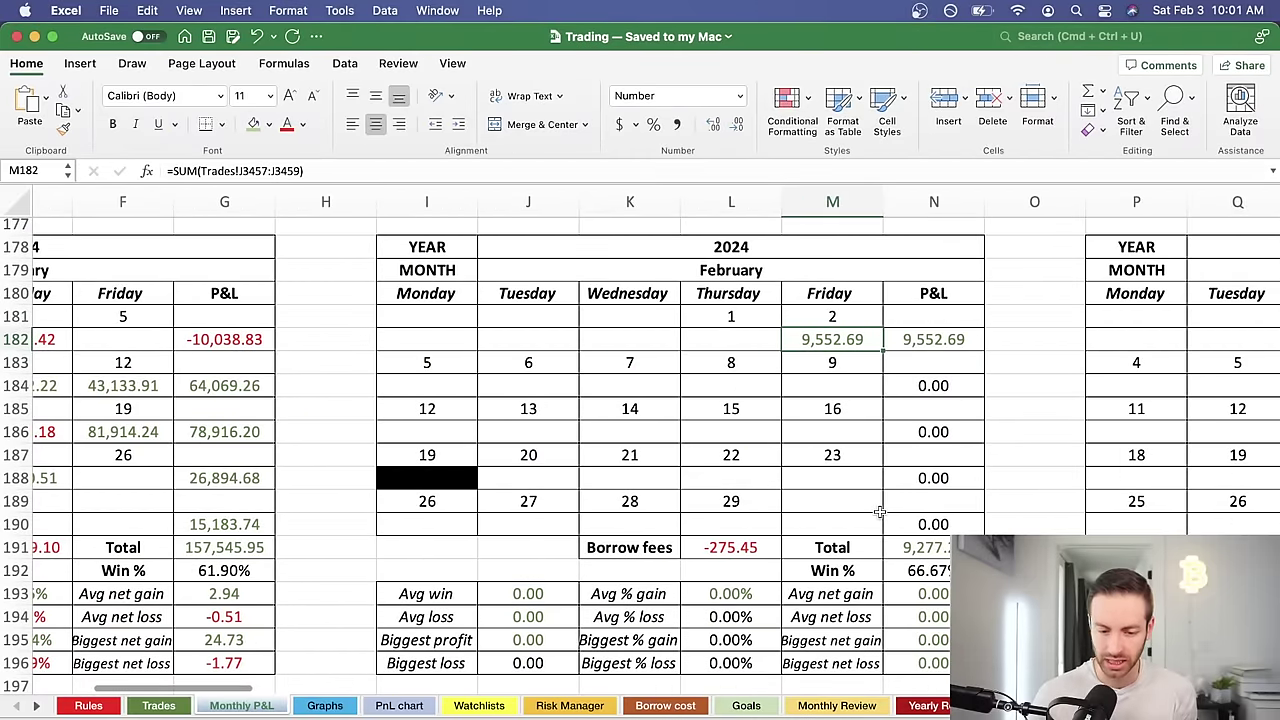
pyautogui.hscroll(3, 879, 512)
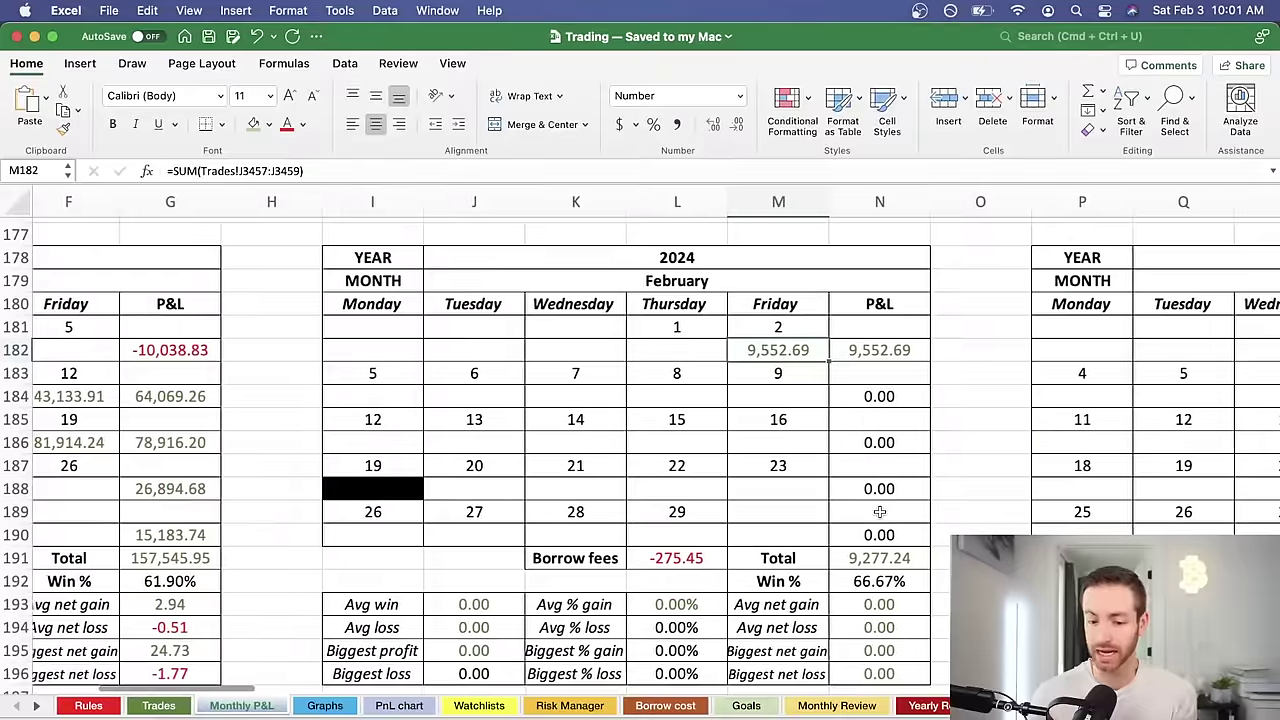
pyautogui.scroll(-3, 879, 512)
pyautogui.hscroll(2, 879, 512)
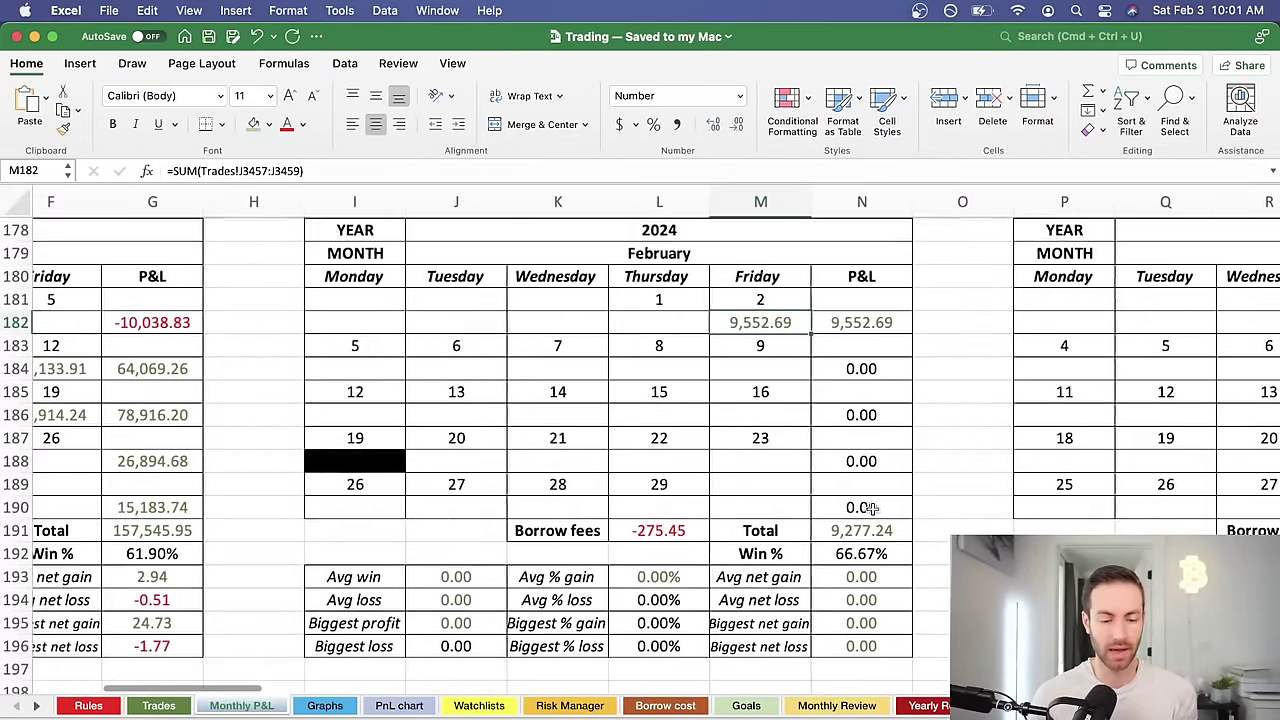
# Step: Review January 2024's weekly P&L figures, starting with the first week and continuing through the remaining four weeks
pyautogui.hscroll(-15, 872, 508)
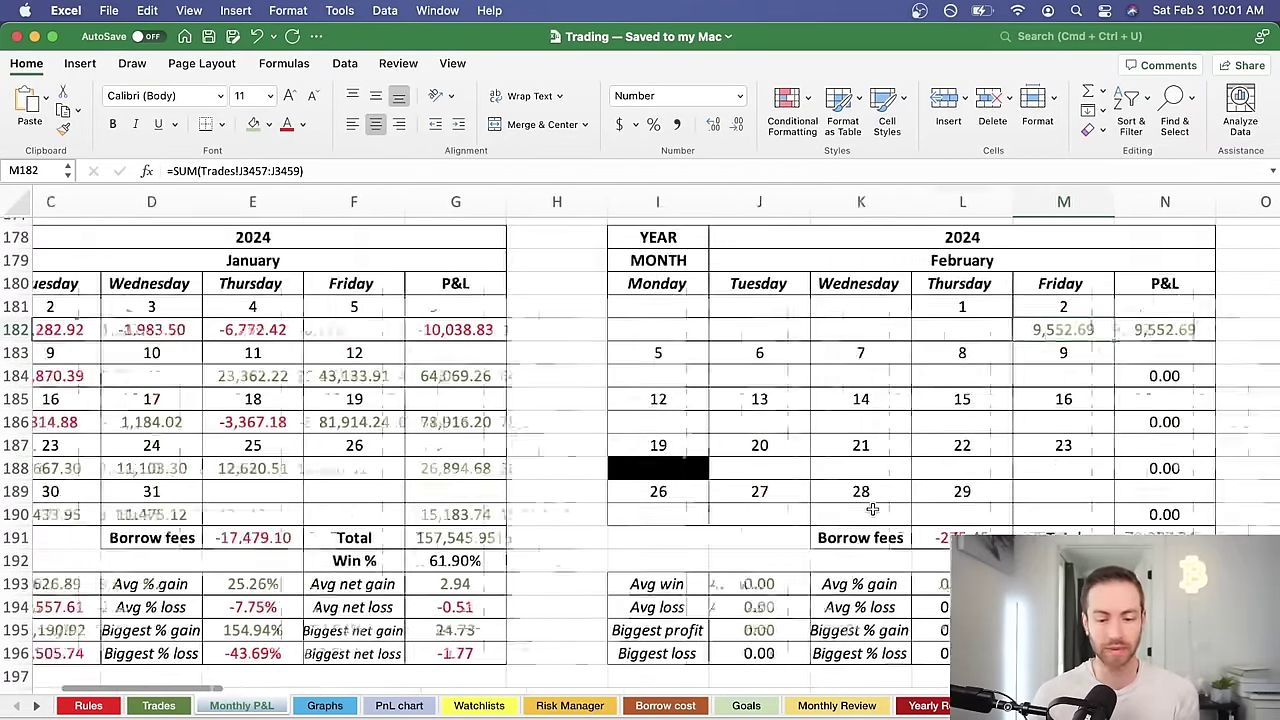
pyautogui.hscroll(-10, 872, 510)
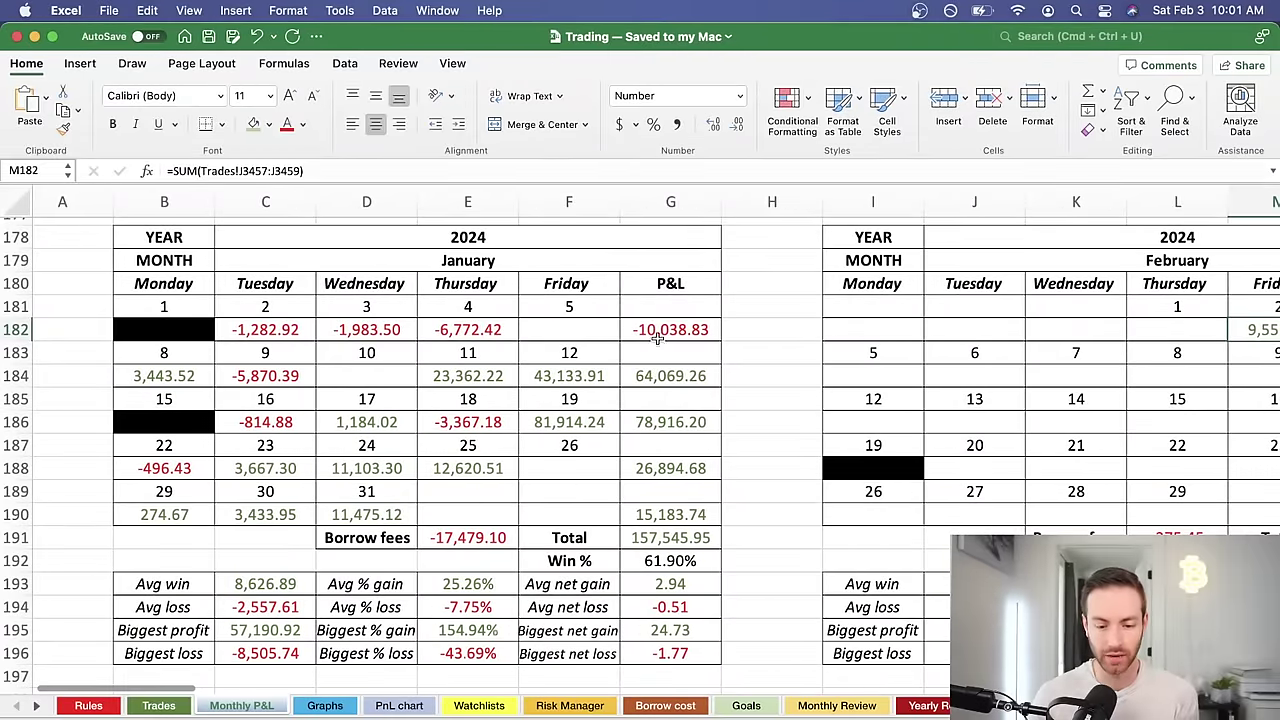
pyautogui.click(657, 339)
pyautogui.moveTo(692, 384); pyautogui.dragTo(694, 514)
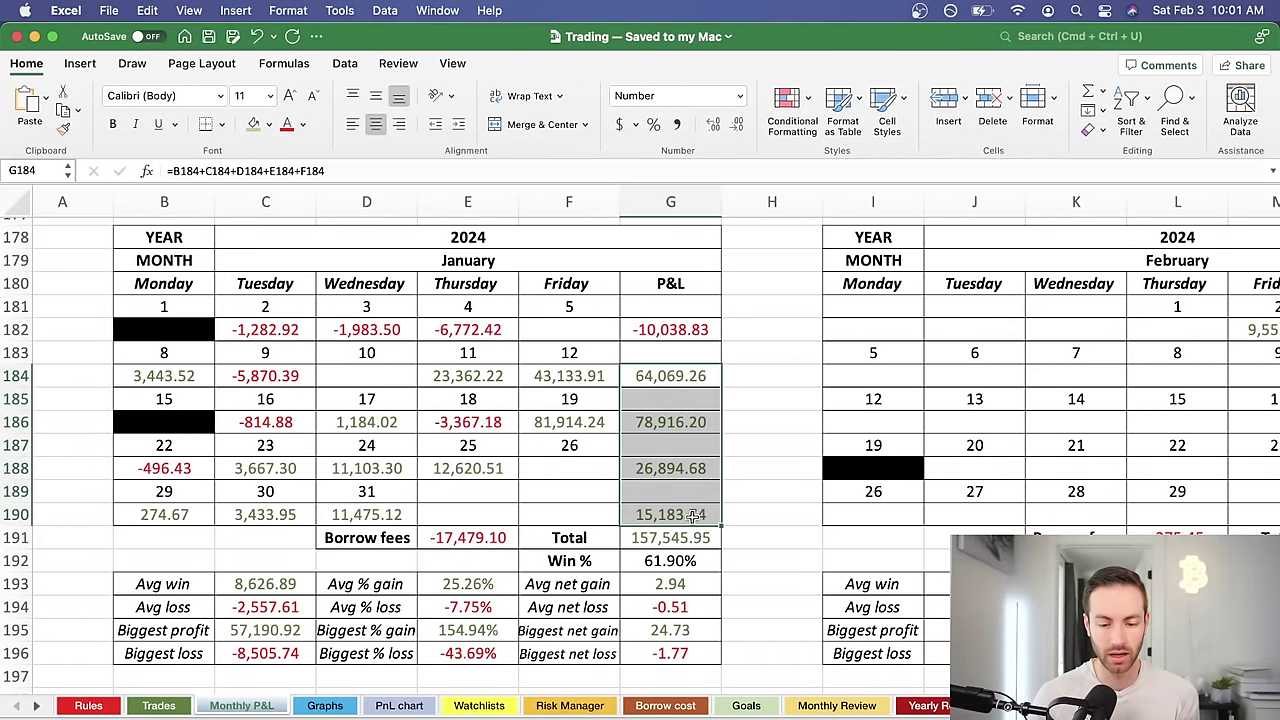
pyautogui.click(816, 514)
# Step: Examine the February 2024 P&L calendar and the March 2024 calendar beside it
pyautogui.hscroll(20, 816, 514)
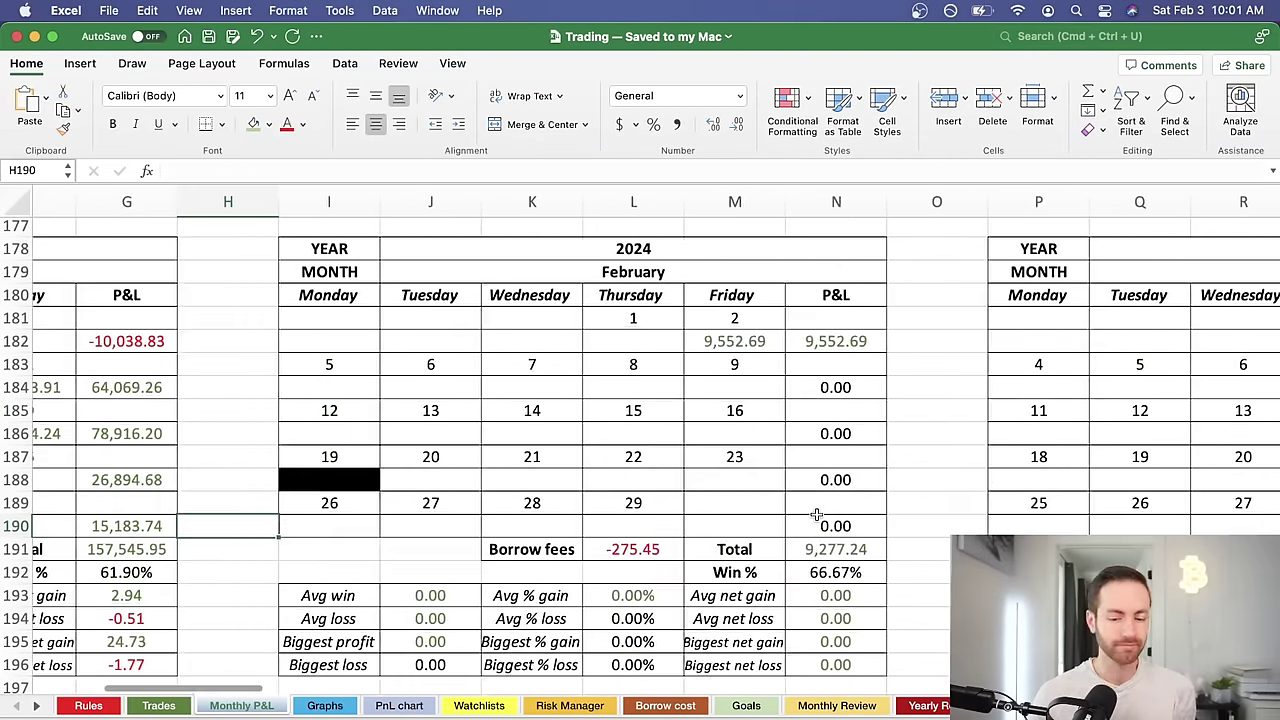
pyautogui.scroll(-1, 816, 514)
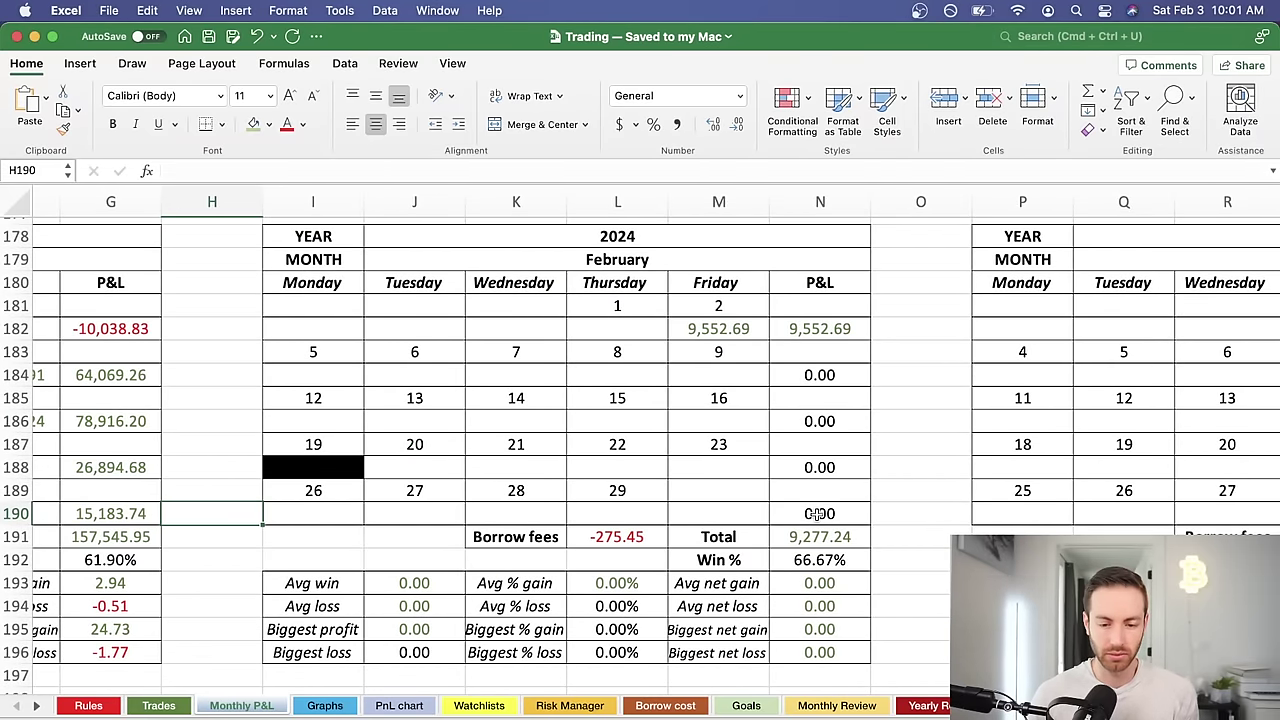
pyautogui.hscroll(-2, 816, 514)
pyautogui.scroll(1, 816, 514)
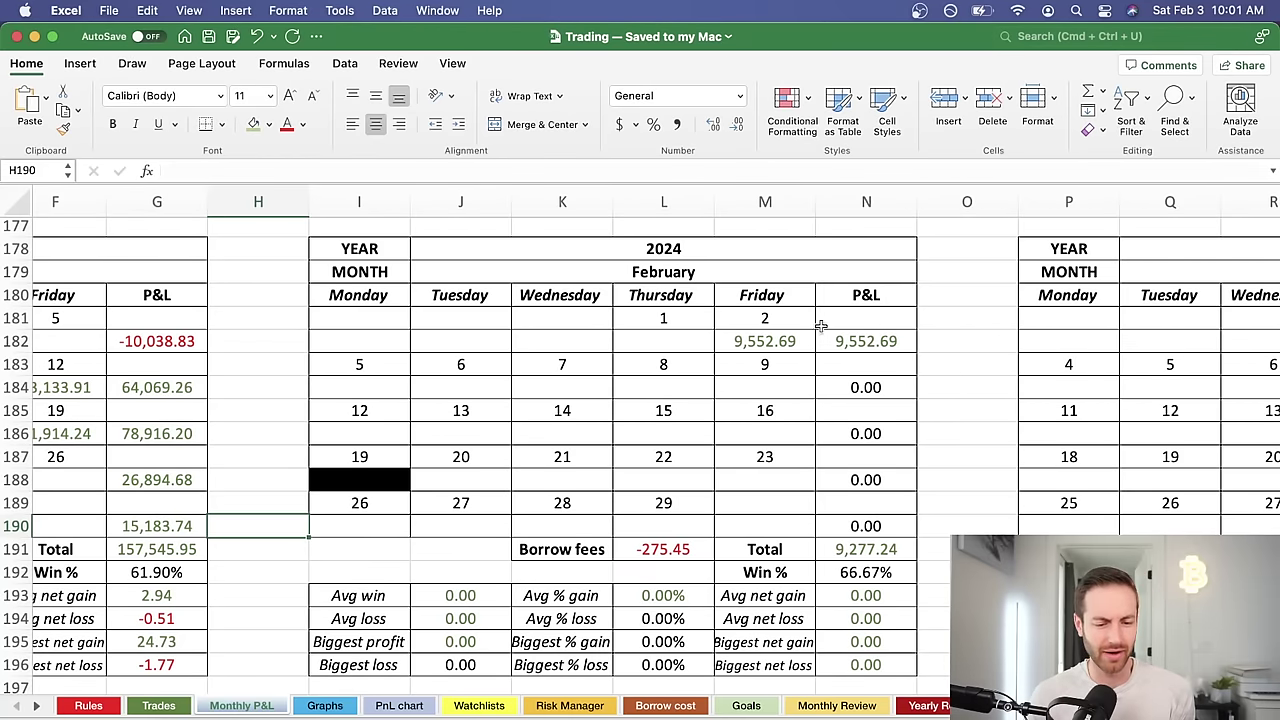
pyautogui.hscroll(5, 775, 440)
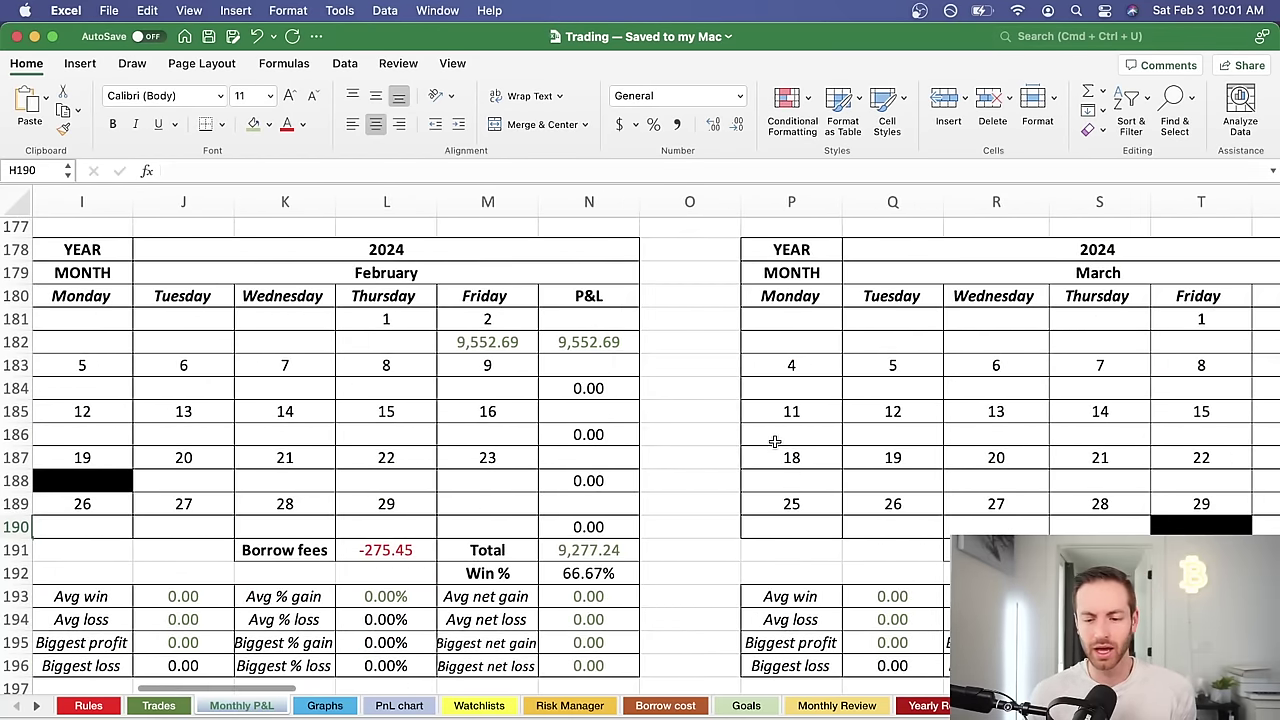
pyautogui.hscroll(2, 775, 441)
pyautogui.hscroll(-2, 521, 450)
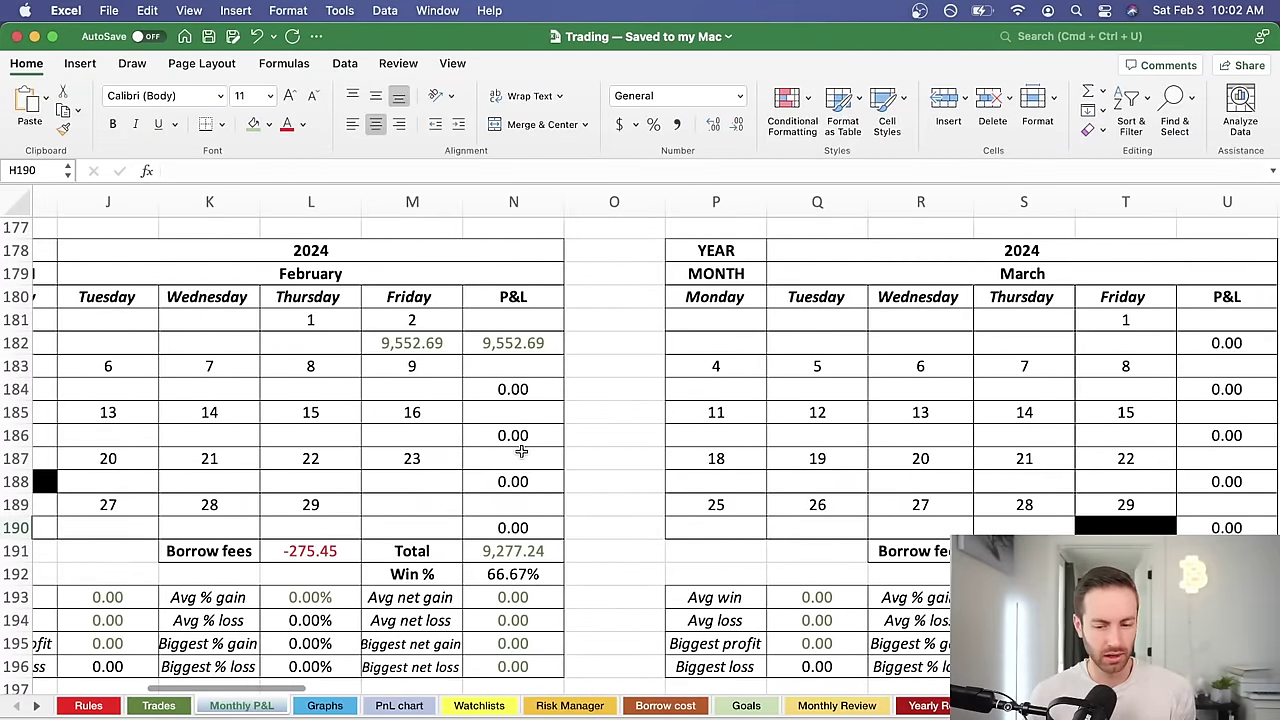
# Step: Check the Thursday and Friday P&L cells in the first week of March 2024
pyautogui.click(1117, 341)
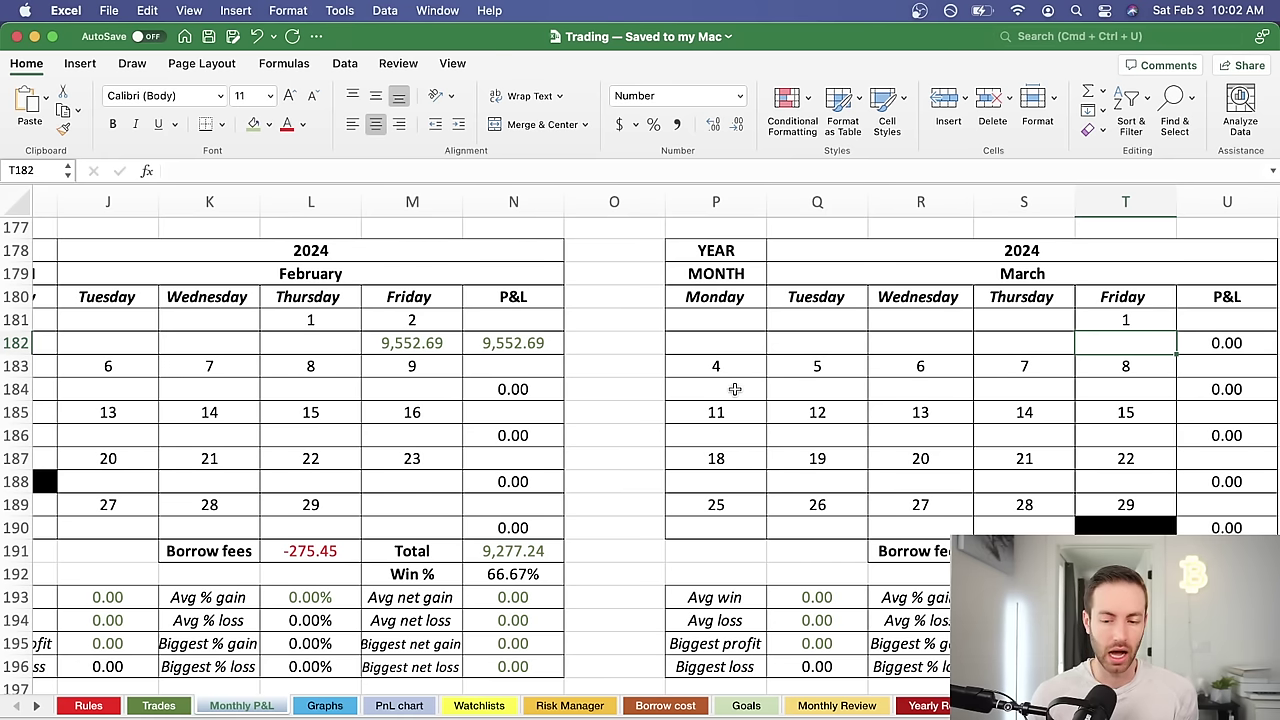
pyautogui.click(1059, 342)
pyautogui.click(1131, 343)
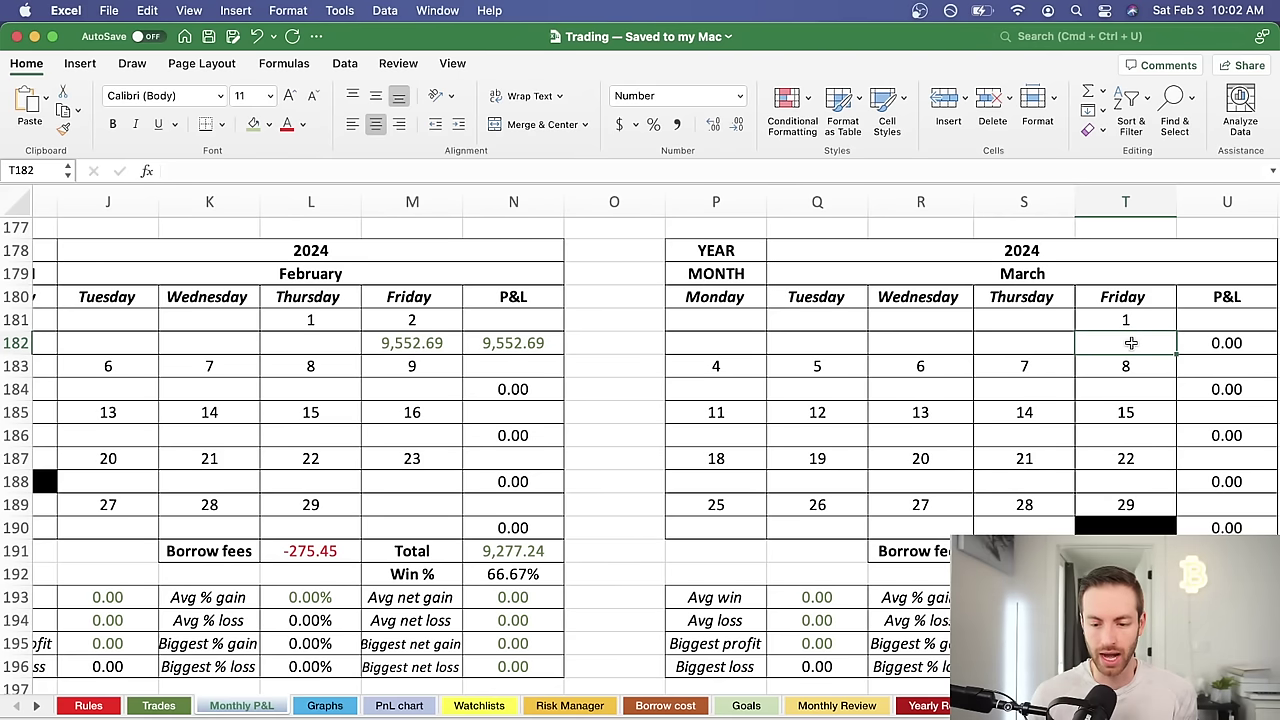
pyautogui.click(1027, 343)
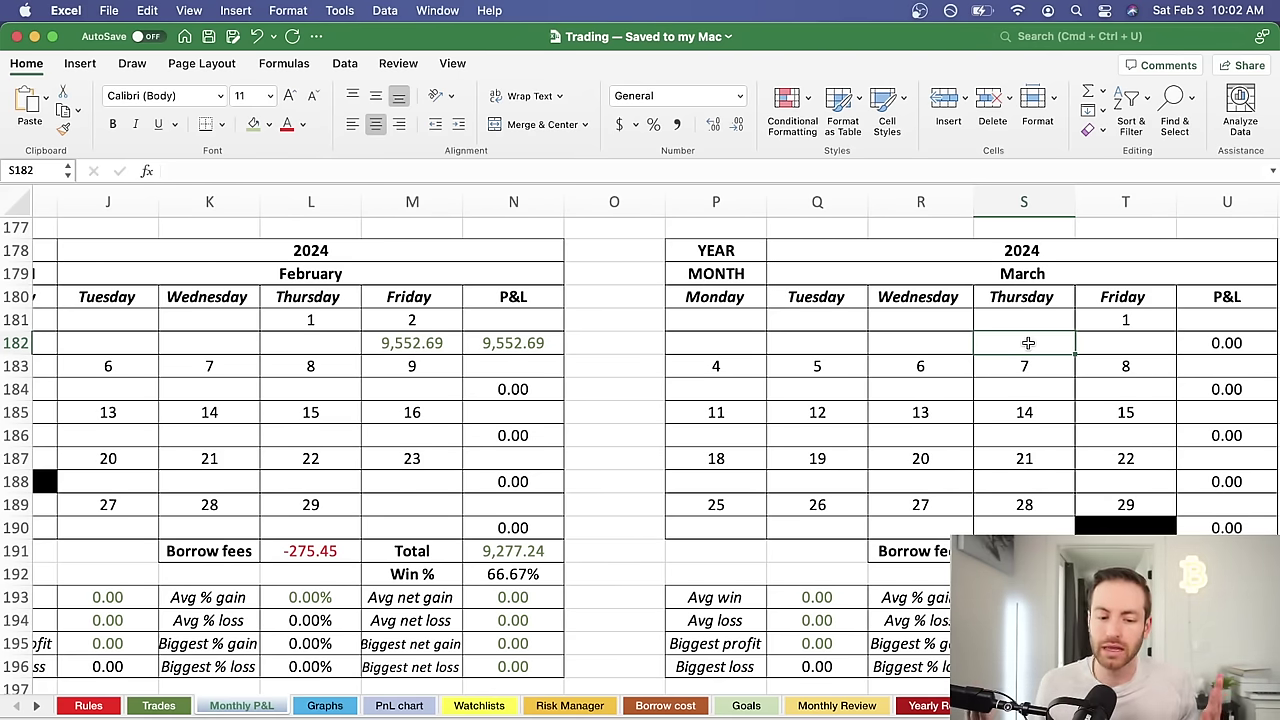
# Step: Select the P&L cells for March 6 to 8, 2024, followed by those for March 11 and 12
pyautogui.hscroll(-2, 513, 434)
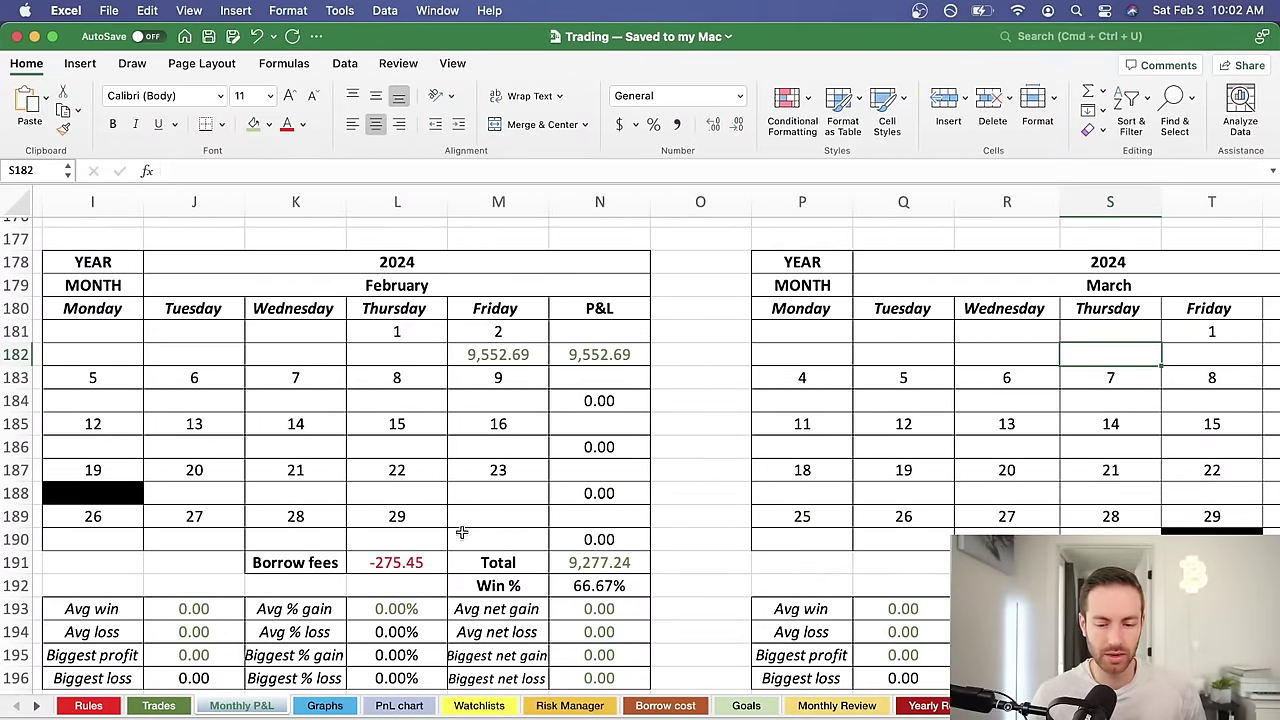
pyautogui.hscroll(5, 591, 526)
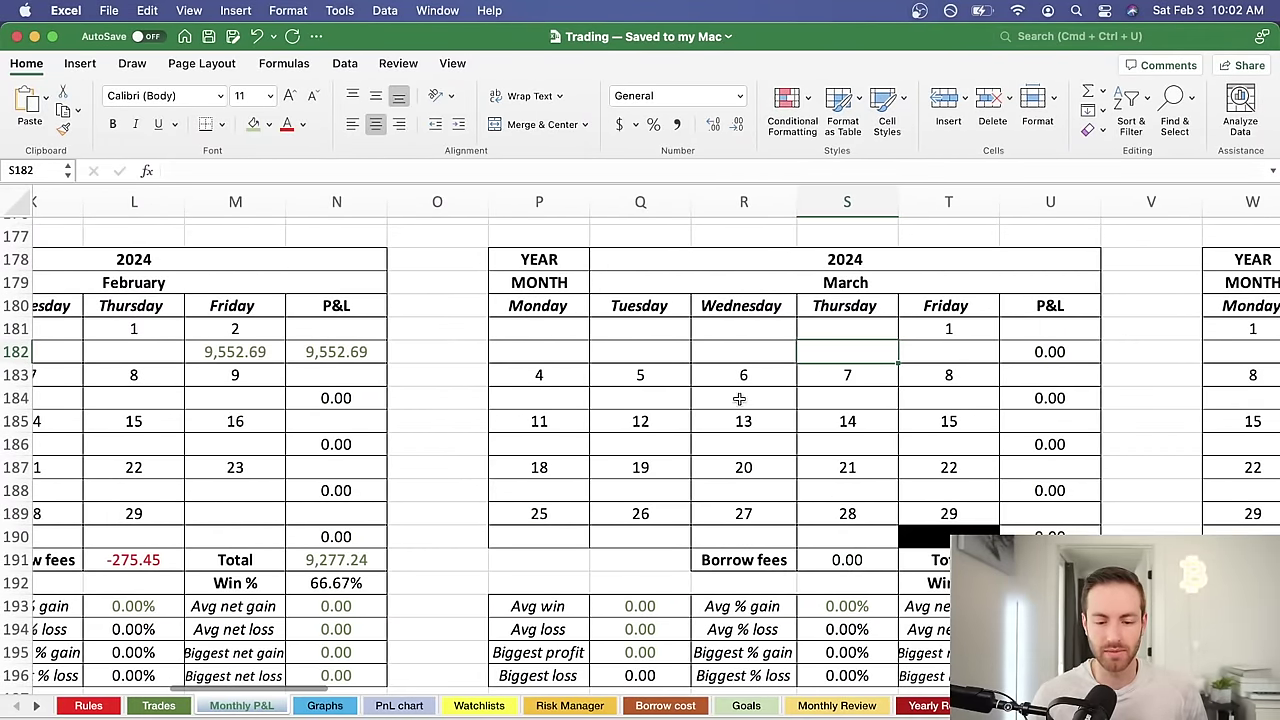
pyautogui.moveTo(780, 399); pyautogui.dragTo(933, 400)
pyautogui.click(536, 444)
pyautogui.moveTo(536, 444); pyautogui.dragTo(616, 444)
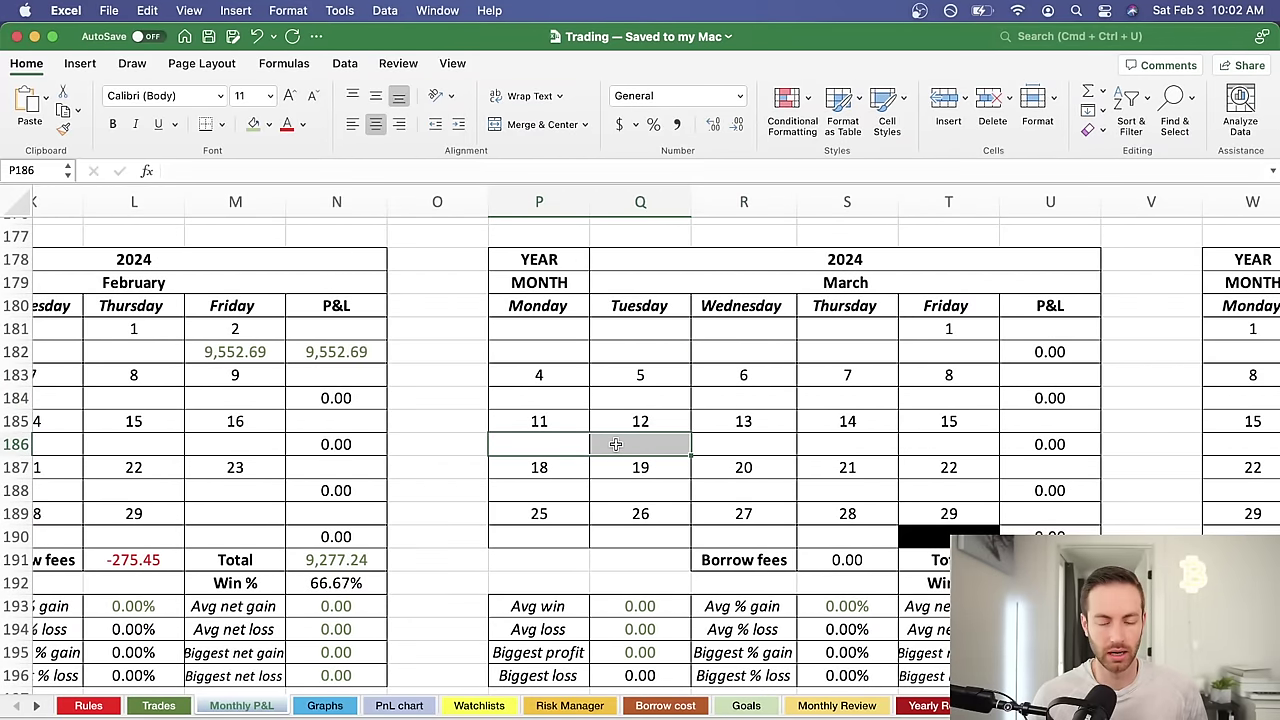
# Step: Look over the March 2024 calendar alongside February's, finishing on the February 2024 P&L and totals
pyautogui.hscroll(2, 616, 444)
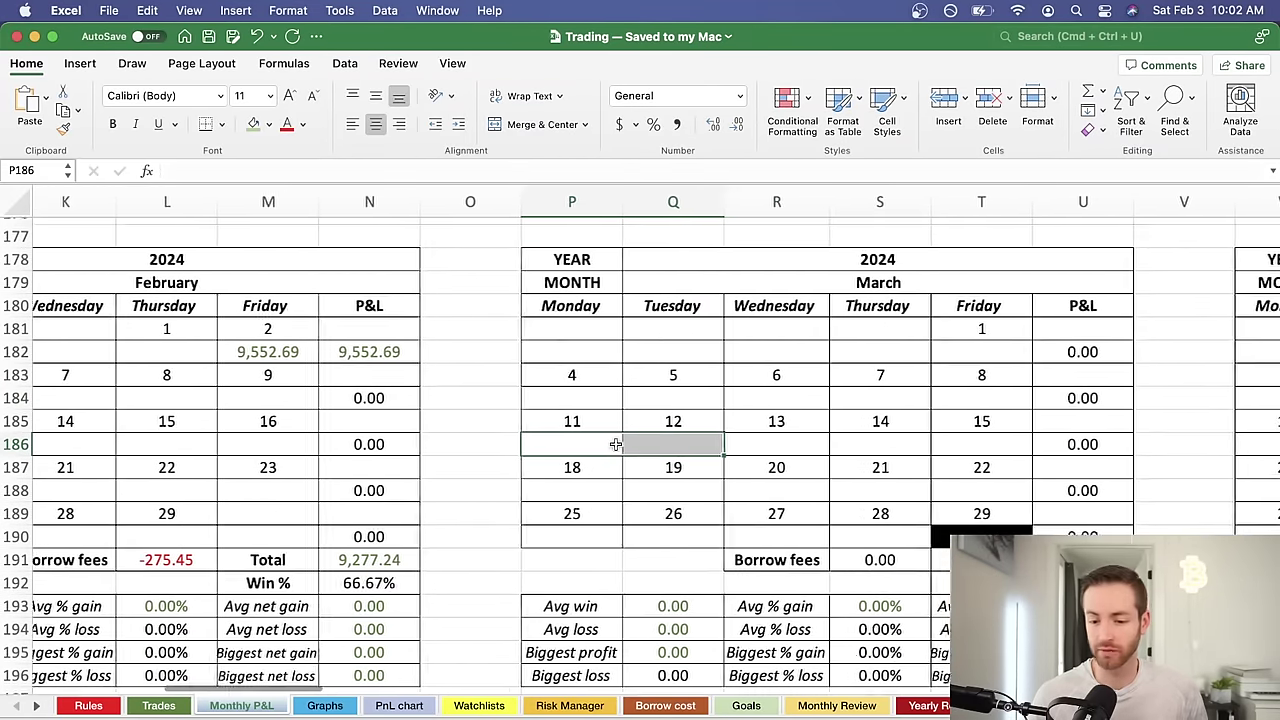
pyautogui.hscroll(1, 616, 444)
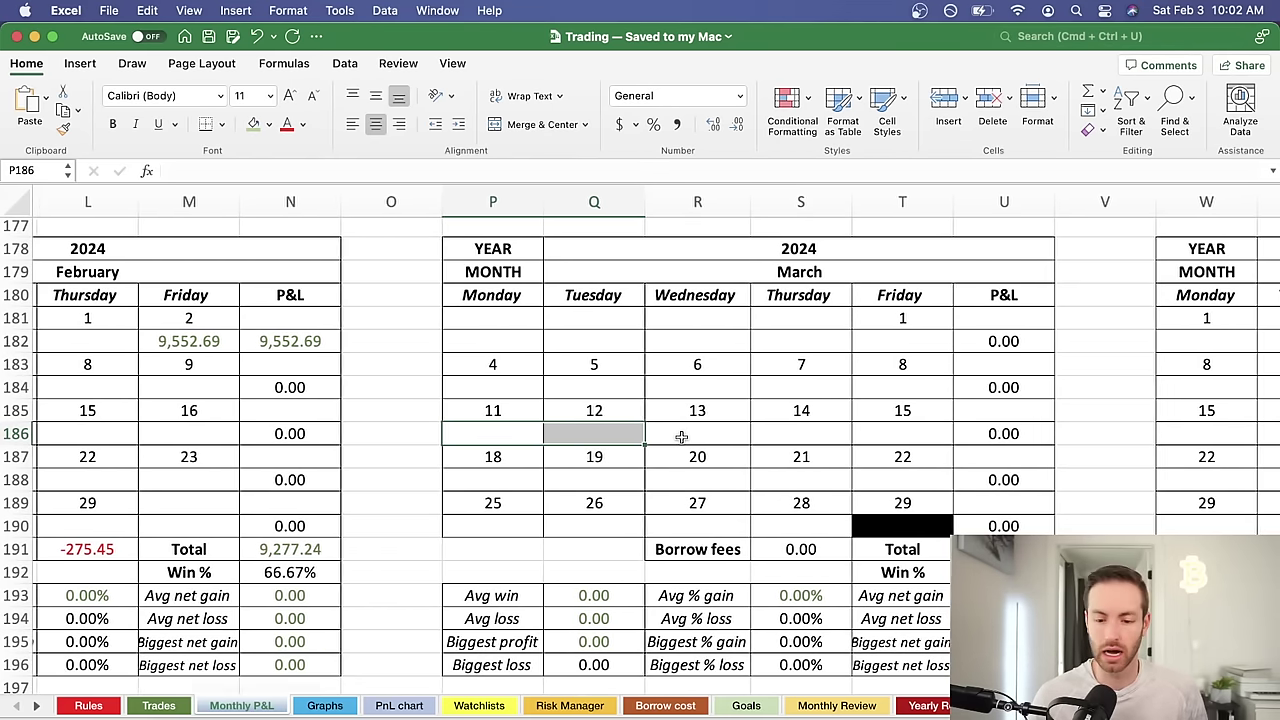
pyautogui.hscroll(2, 680, 437)
pyautogui.hscroll(-5, 770, 409)
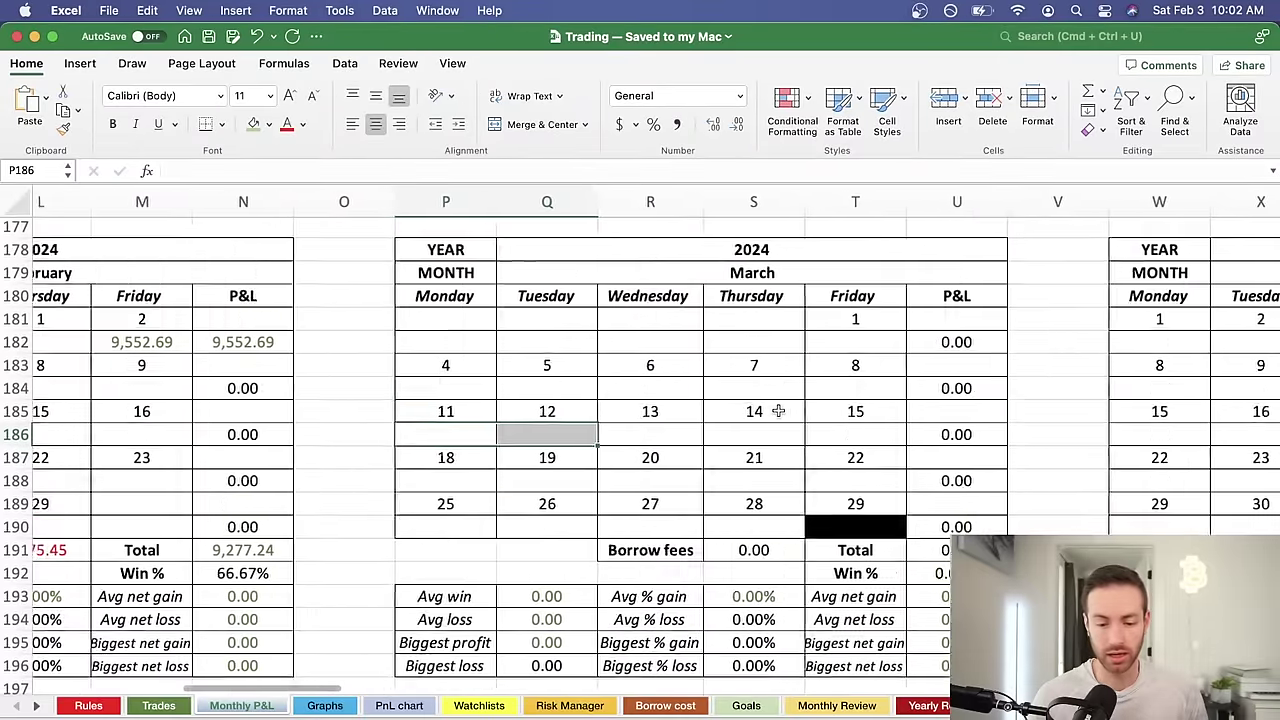
pyautogui.hscroll(-2, 778, 410)
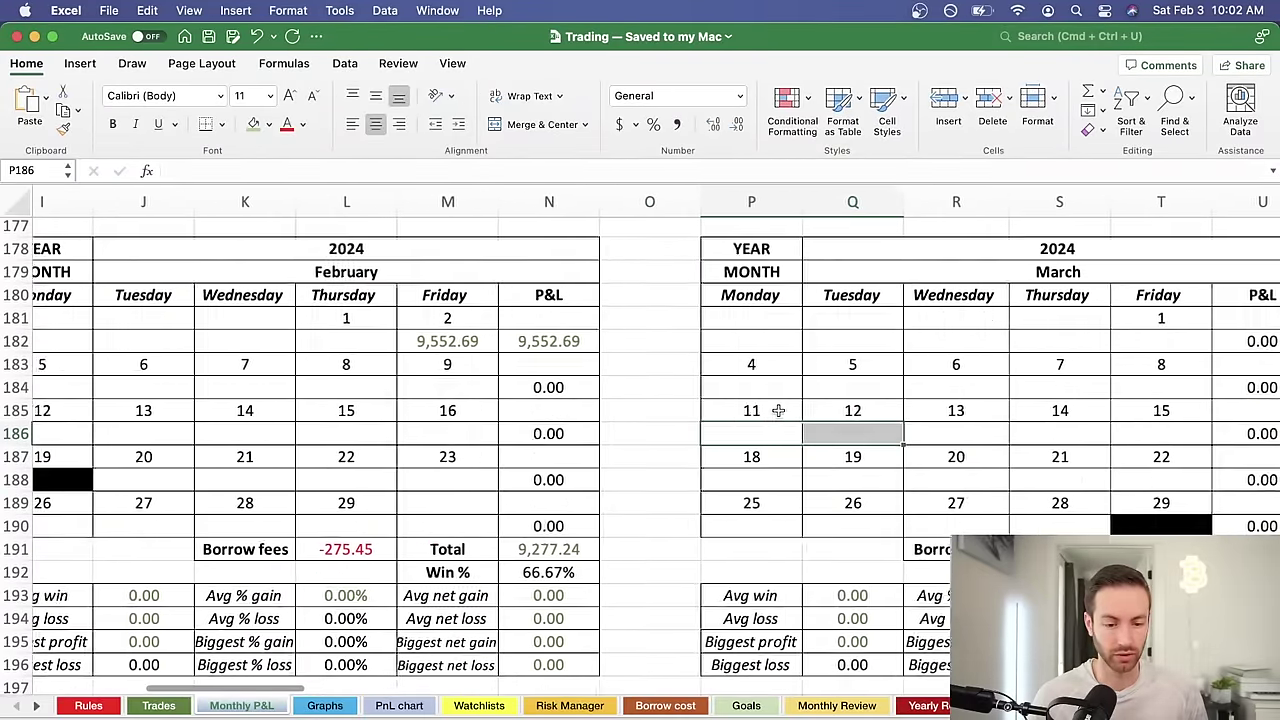
pyautogui.hscroll(5, 775, 427)
pyautogui.hscroll(-3, 775, 427)
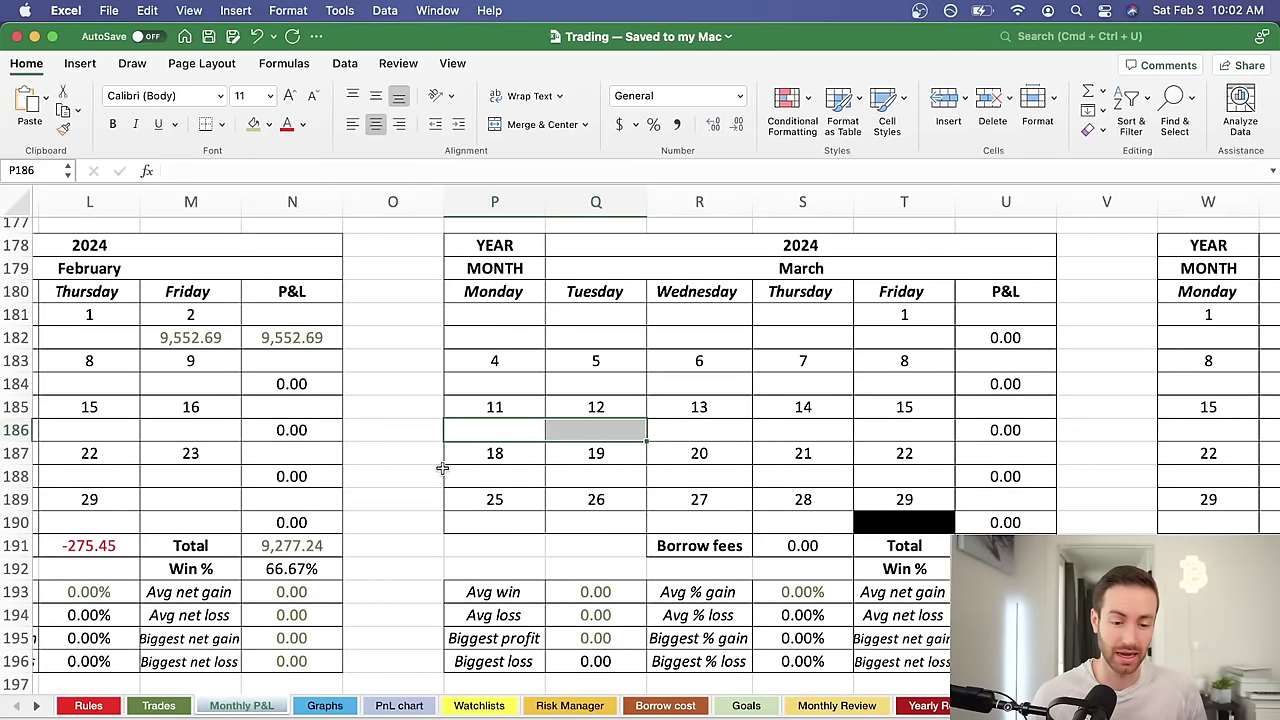
pyautogui.hscroll(-3, 443, 466)
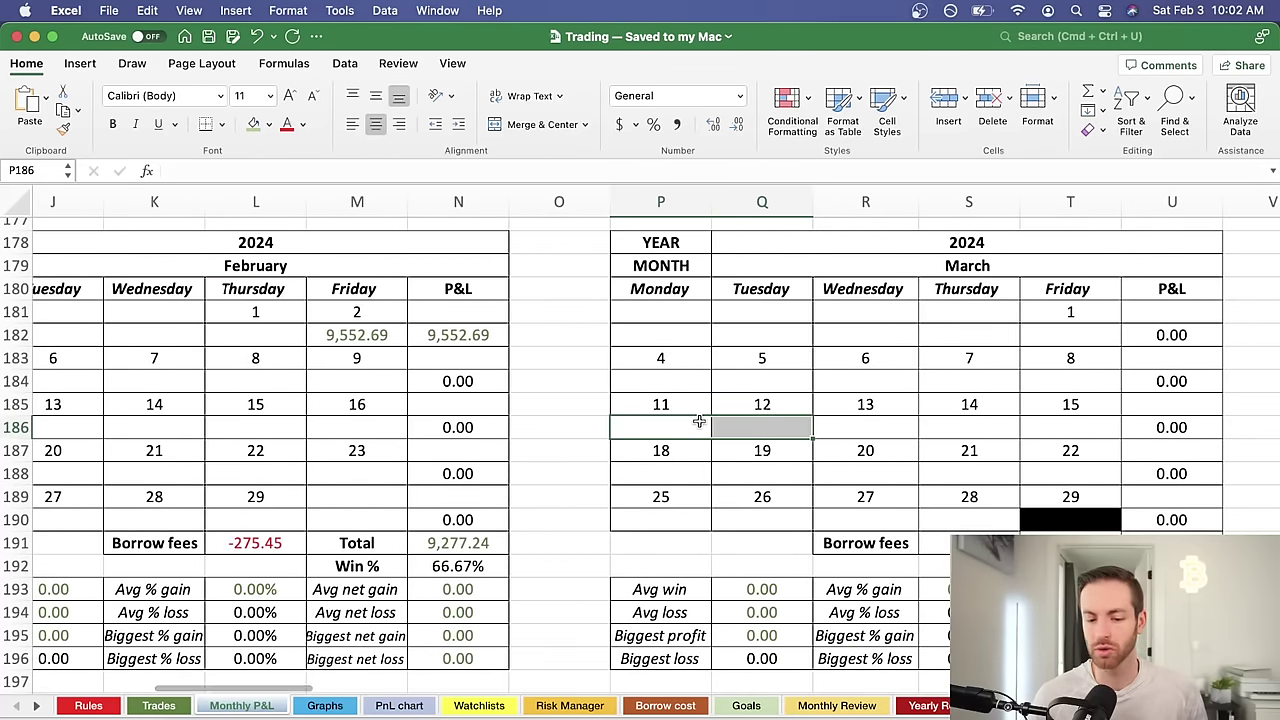
pyautogui.hscroll(-5, 699, 421)
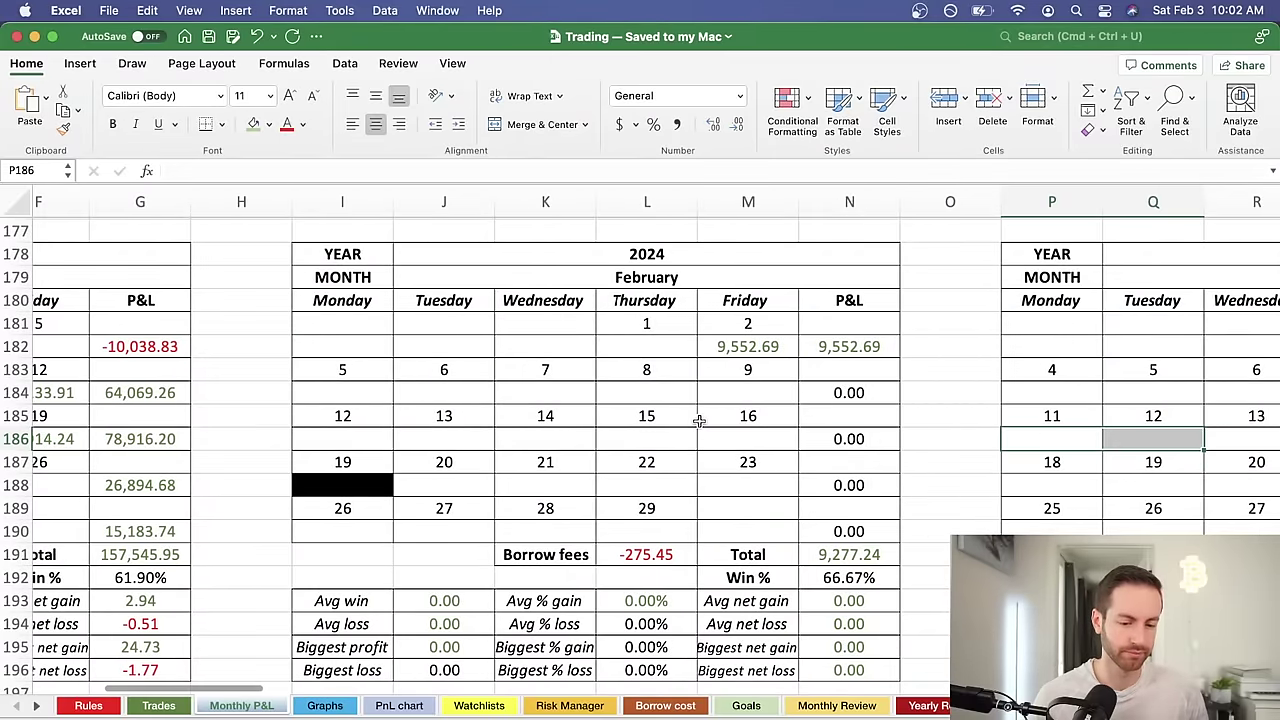
pyautogui.hscroll(-1, 699, 421)
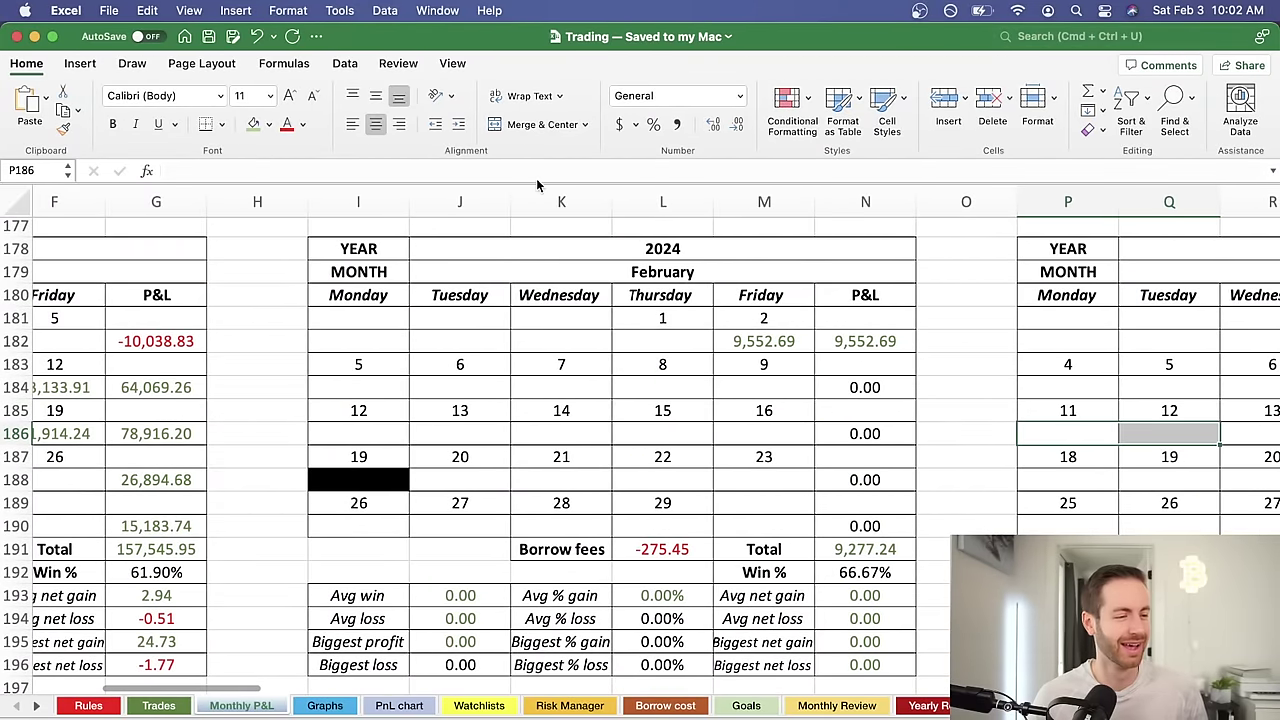